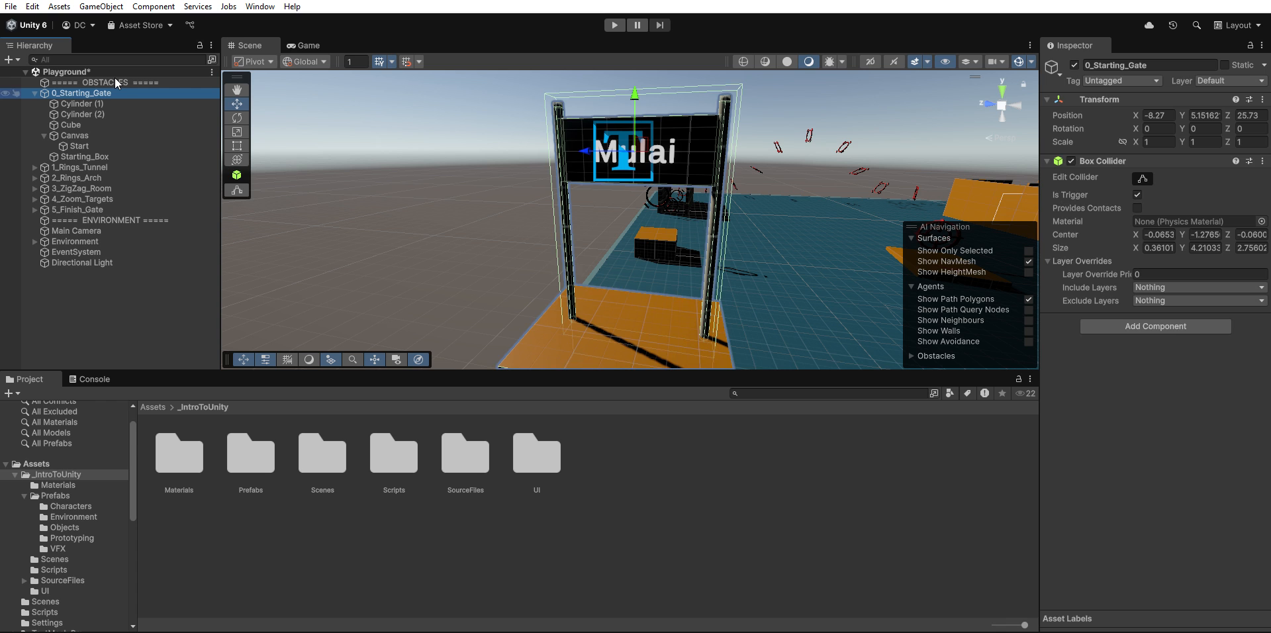
Replace the text of the Start object on the starting gate's canvas with "Start".
{"action": "left_click", "coordinate": [109, 135]}
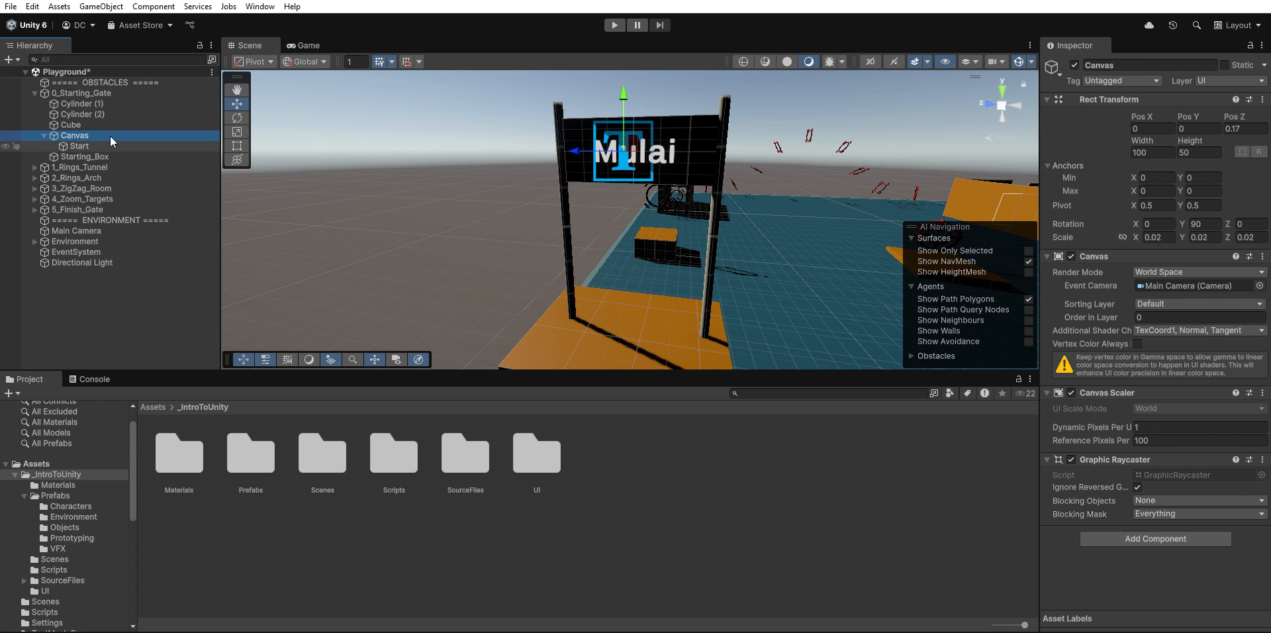
{"action": "key", "text": "Down"}
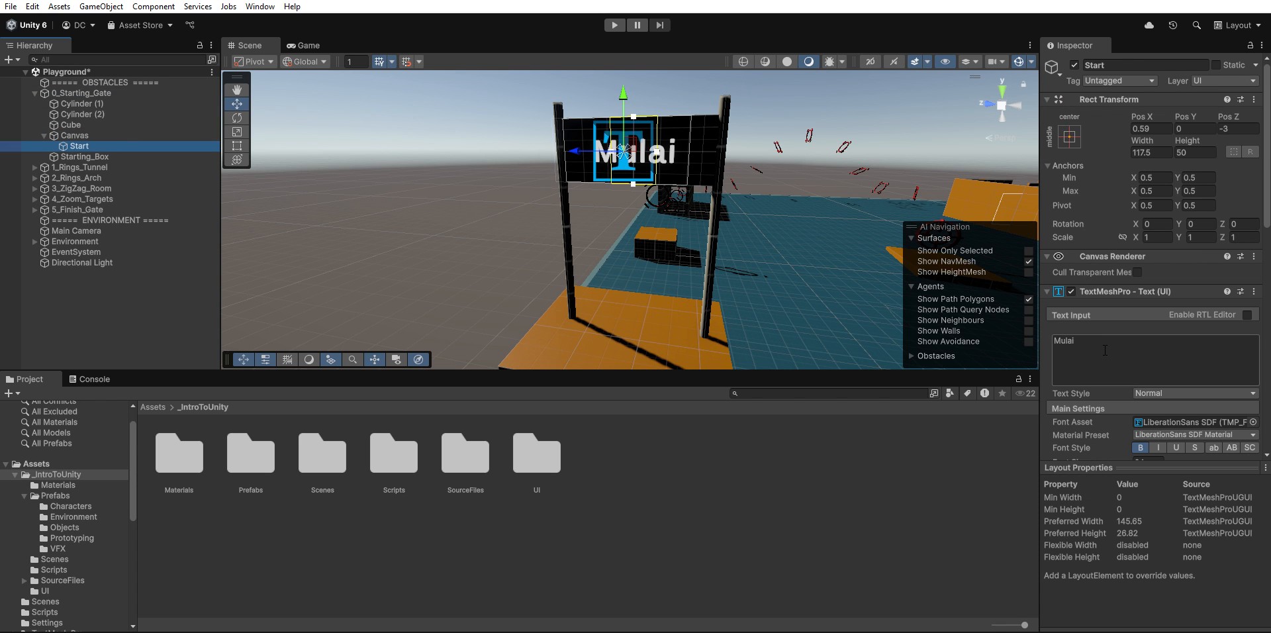
{"action": "left_click", "coordinate": [1104, 349]}
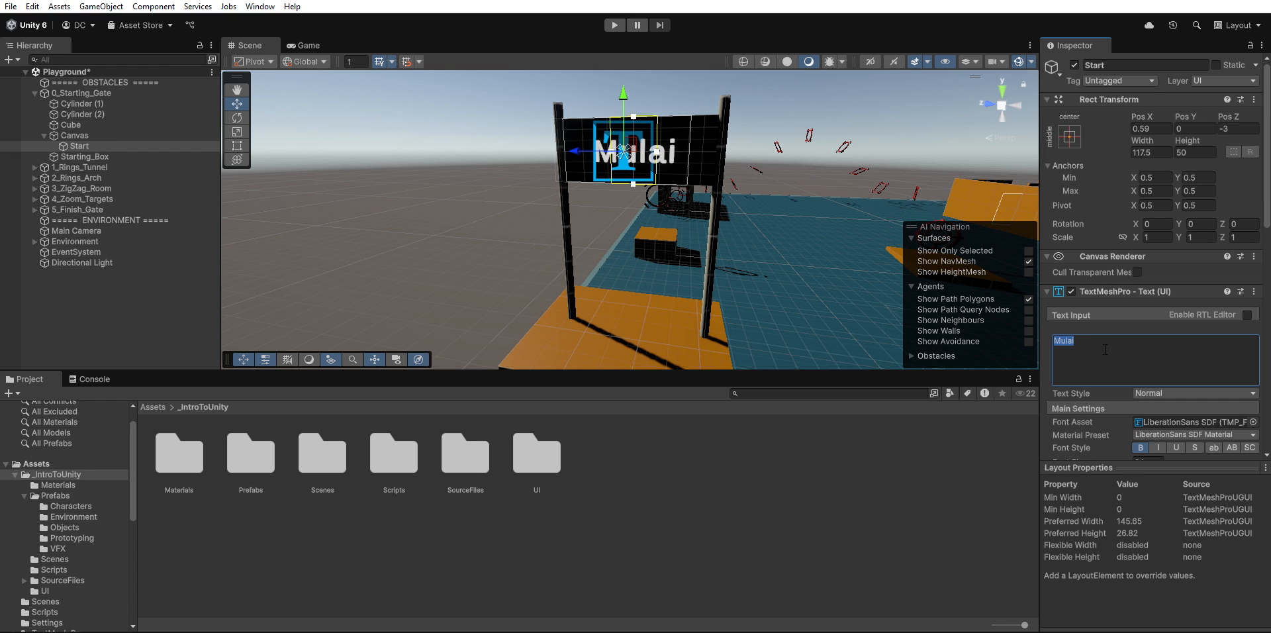
{"action": "key", "text": "ctrl+a"}
{"action": "type", "text": "Start"}
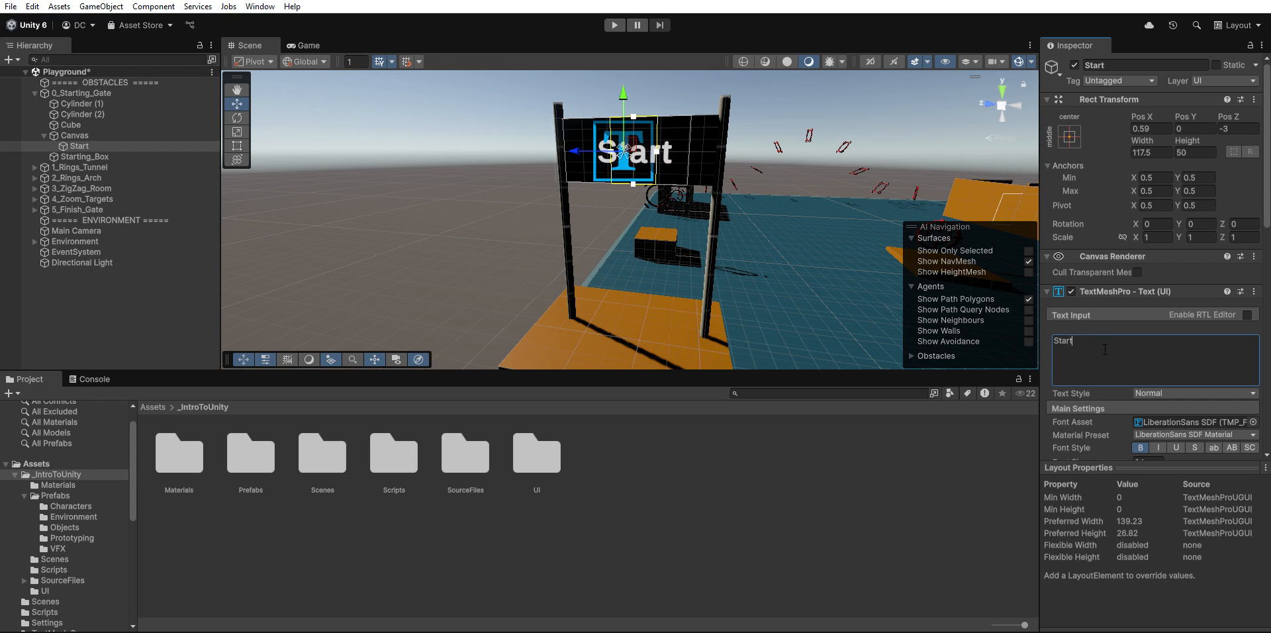
Restore the starting gate sign's text to "Mulai" and frame the Start object in the scene.
{"action": "key", "text": "ctrl+a"}
{"action": "type", "text": "Mulai"}
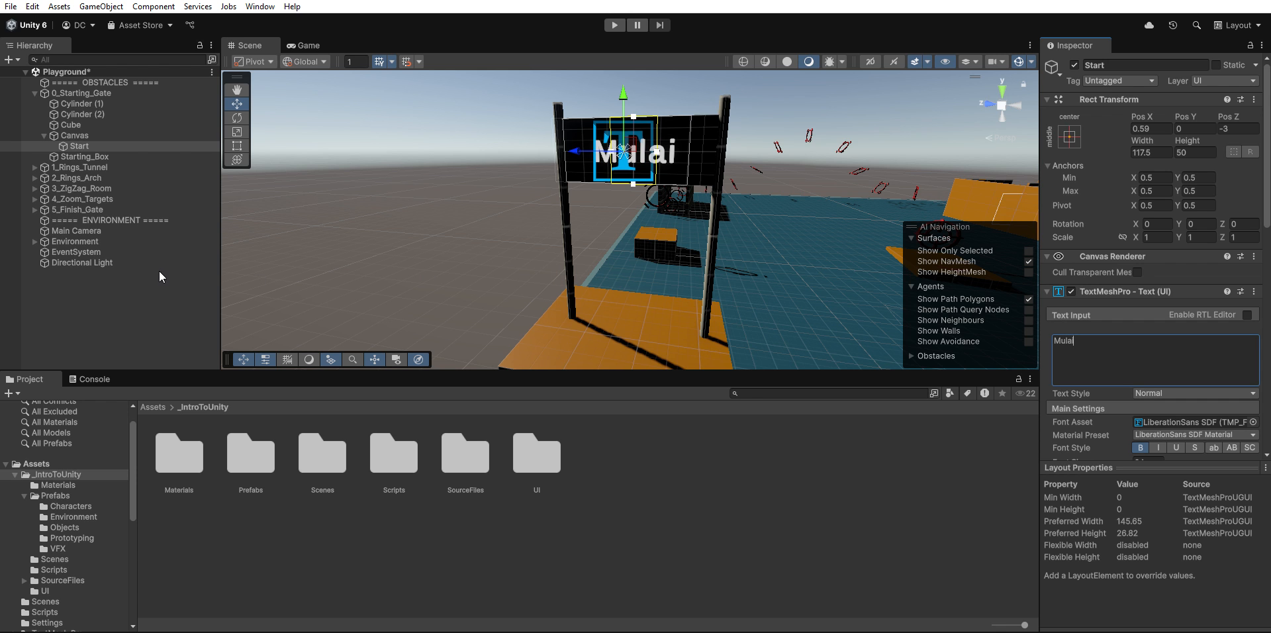
{"action": "left_click", "coordinate": [109, 143]}
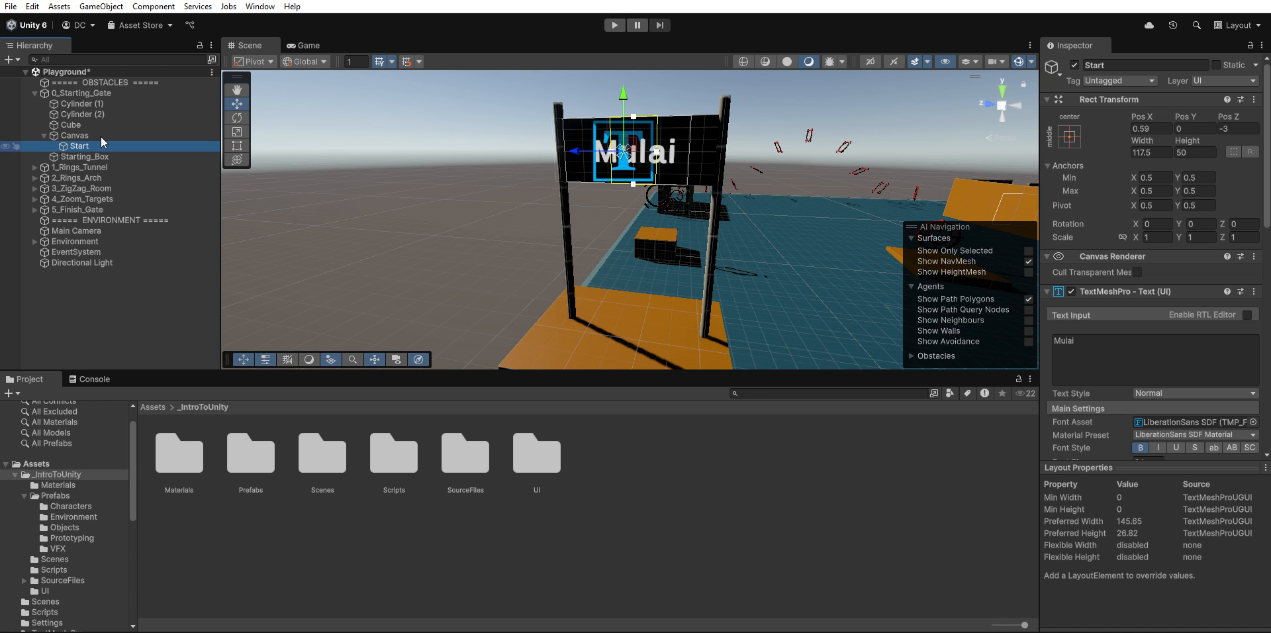
{"action": "key", "text": "f"}
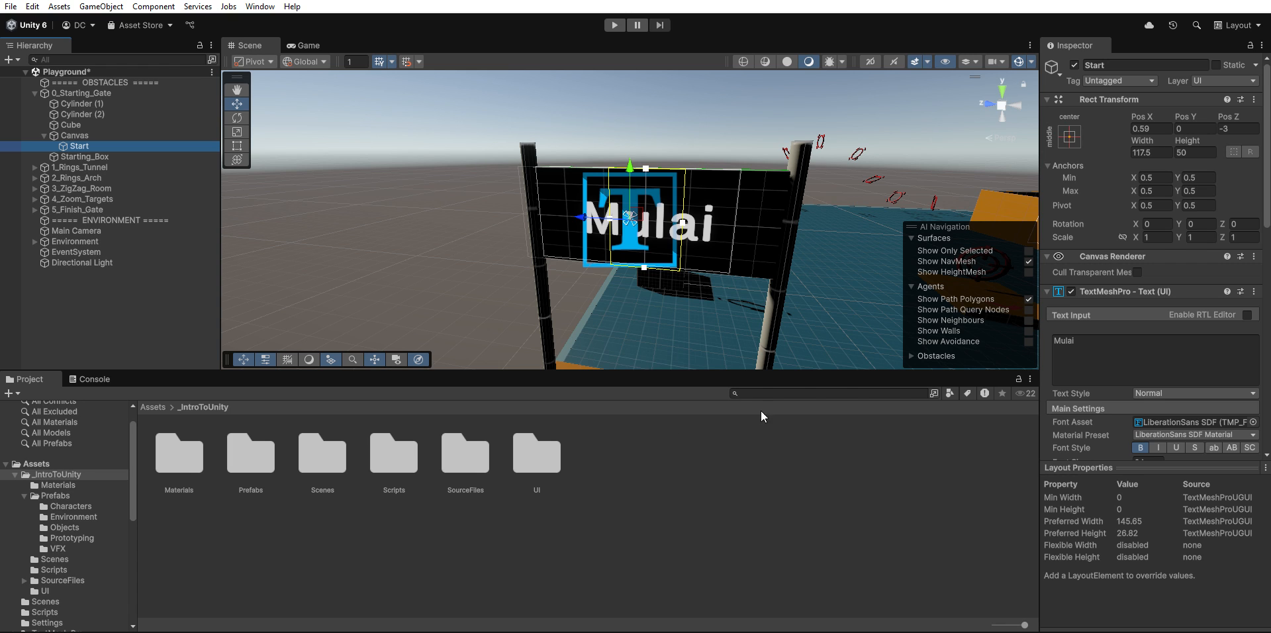
Clear the selection and examine the whole obstacle course around the starting gate from outside.
{"action": "left_click", "coordinate": [103, 344]}
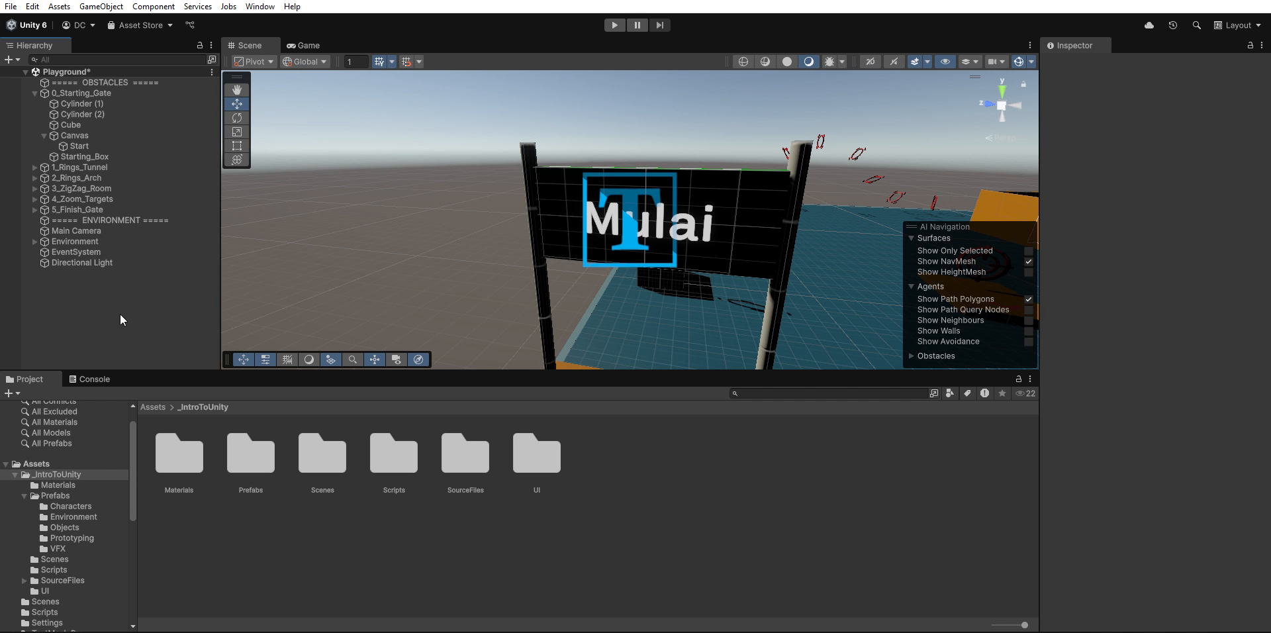
{"action": "scroll", "coordinate": [618, 252], "scroll_direction": "down", "scroll_amount": 8}
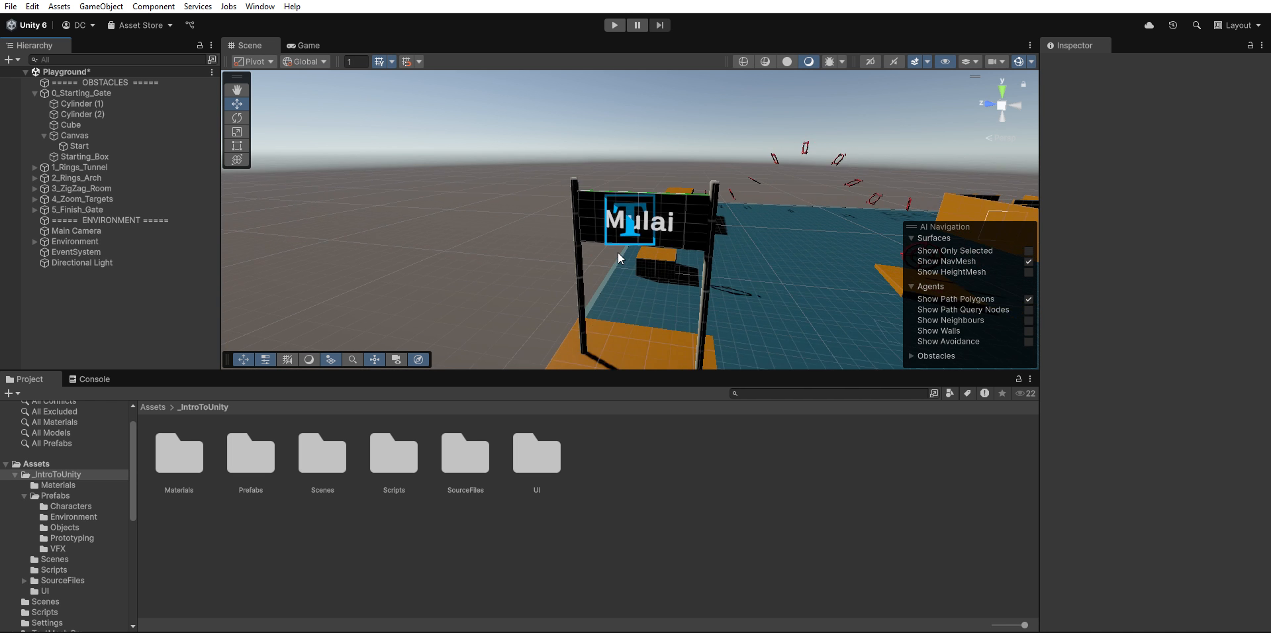
{"action": "scroll", "coordinate": [603, 255], "scroll_direction": "down", "scroll_amount": 2}
{"action": "right_click_drag", "start_coordinate": [515, 267], "coordinate": [647, 274]}
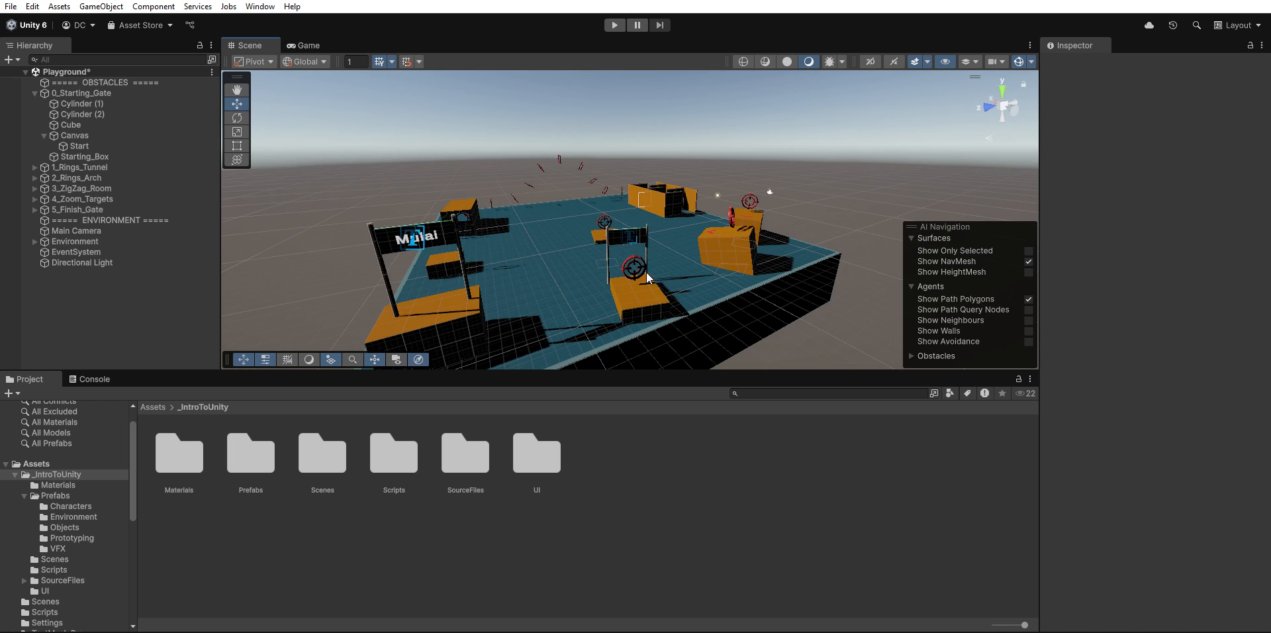
{"action": "middle_click_drag", "start_coordinate": [503, 270], "coordinate": [639, 272]}
{"action": "right_click_drag", "start_coordinate": [413, 273], "coordinate": [563, 255]}
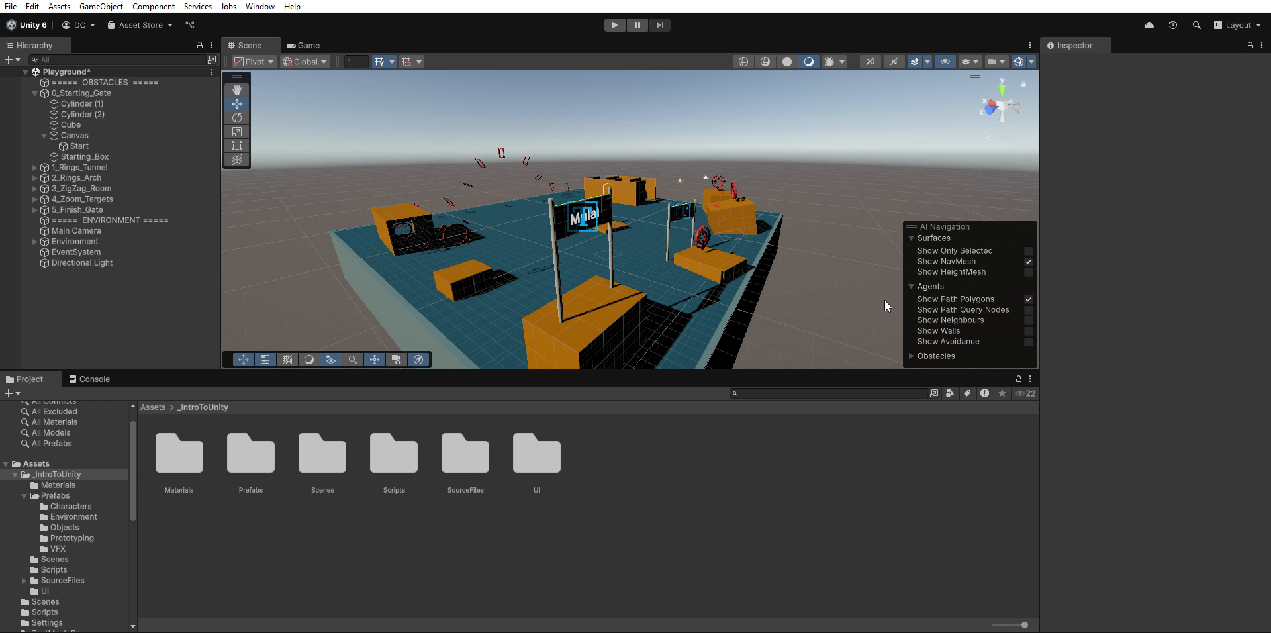
{"action": "scroll", "coordinate": [639, 266], "scroll_direction": "down", "scroll_amount": 4}
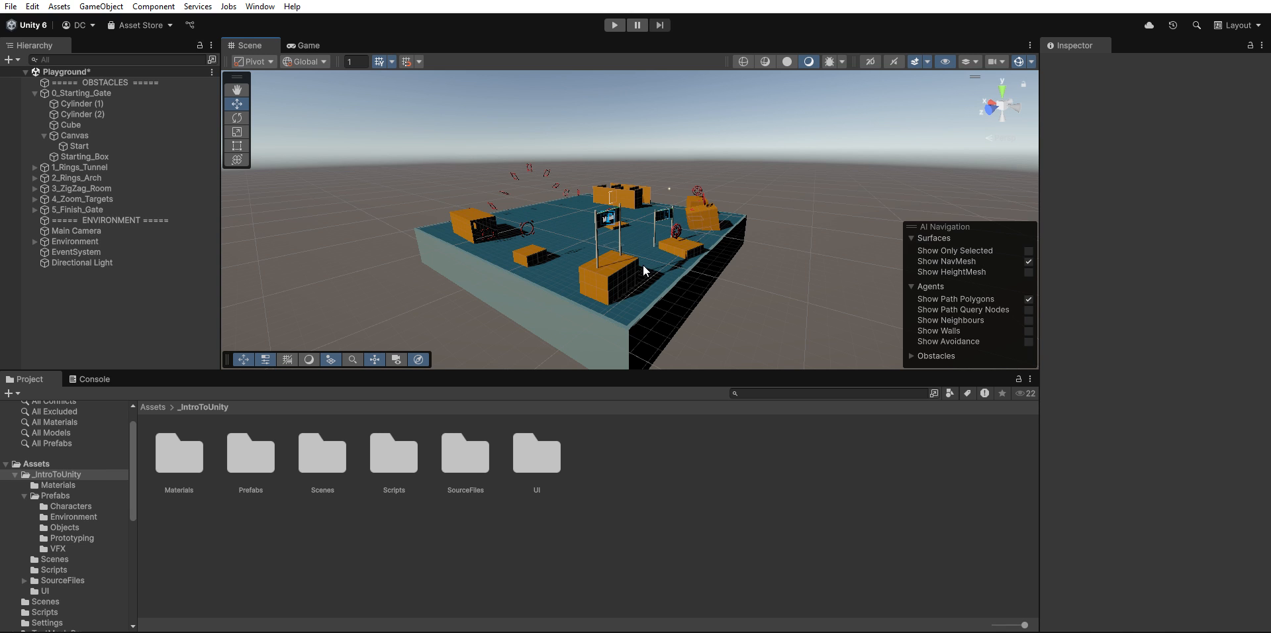
Select the playground's blue ground surface to locate it in the object hierarchy, and deselect it.
{"action": "left_click", "coordinate": [573, 282]}
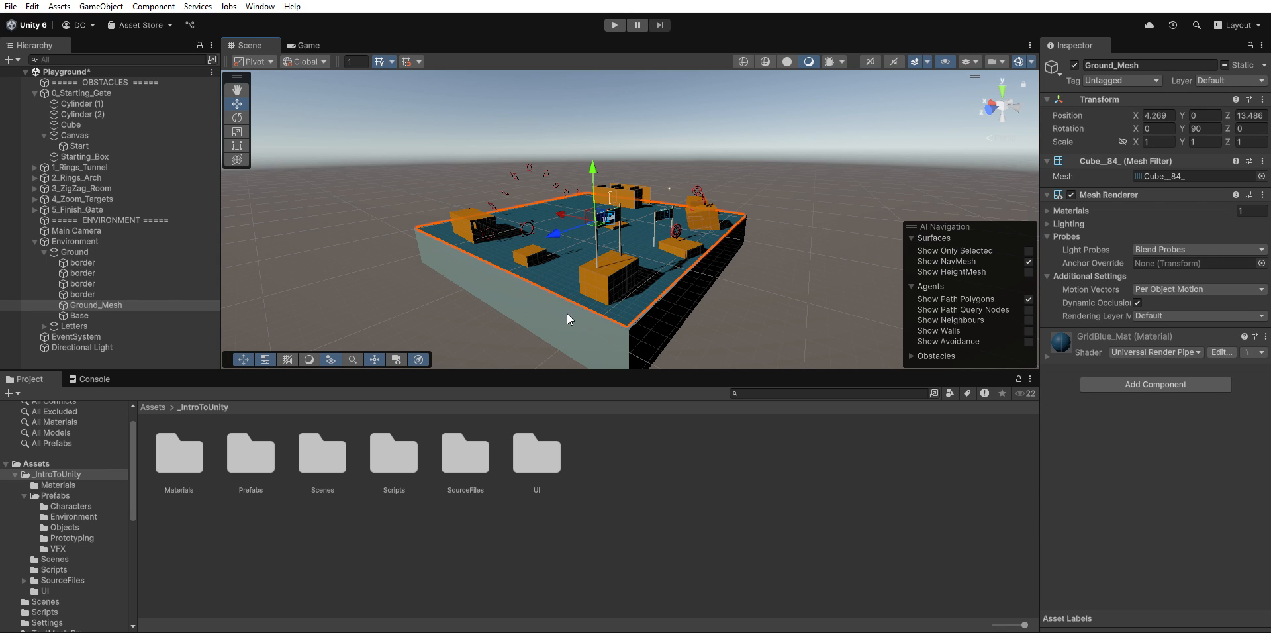
{"action": "left_click", "coordinate": [566, 314]}
{"action": "left_click", "coordinate": [541, 267]}
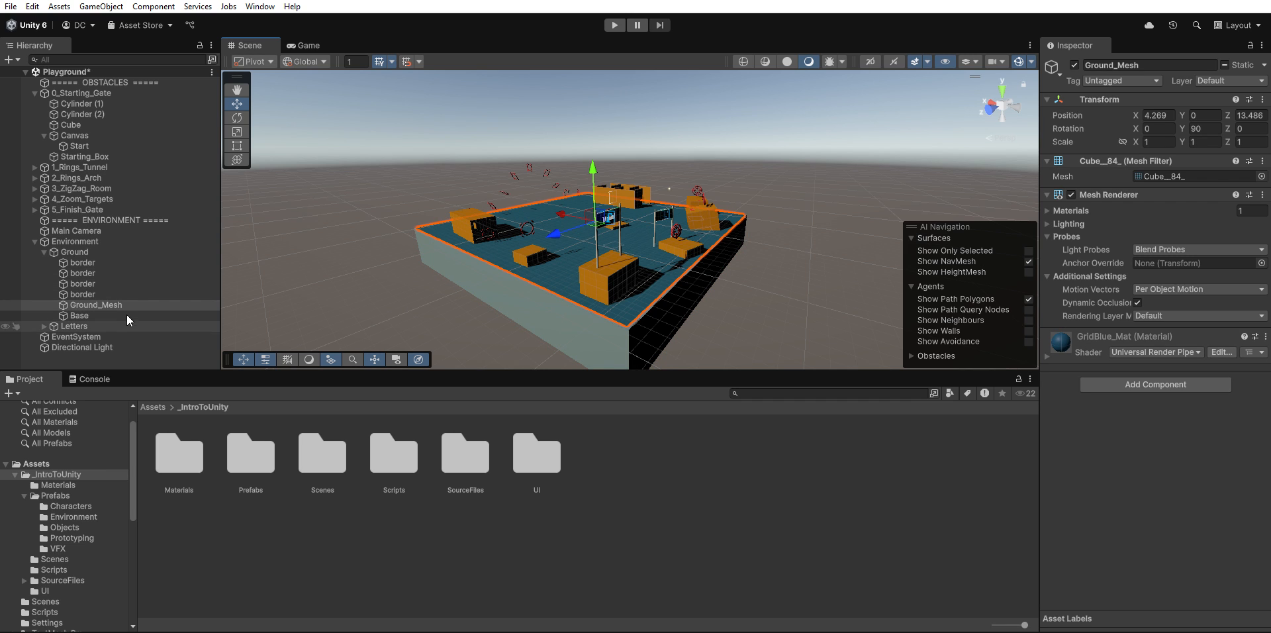
{"action": "left_click", "coordinate": [928, 192]}
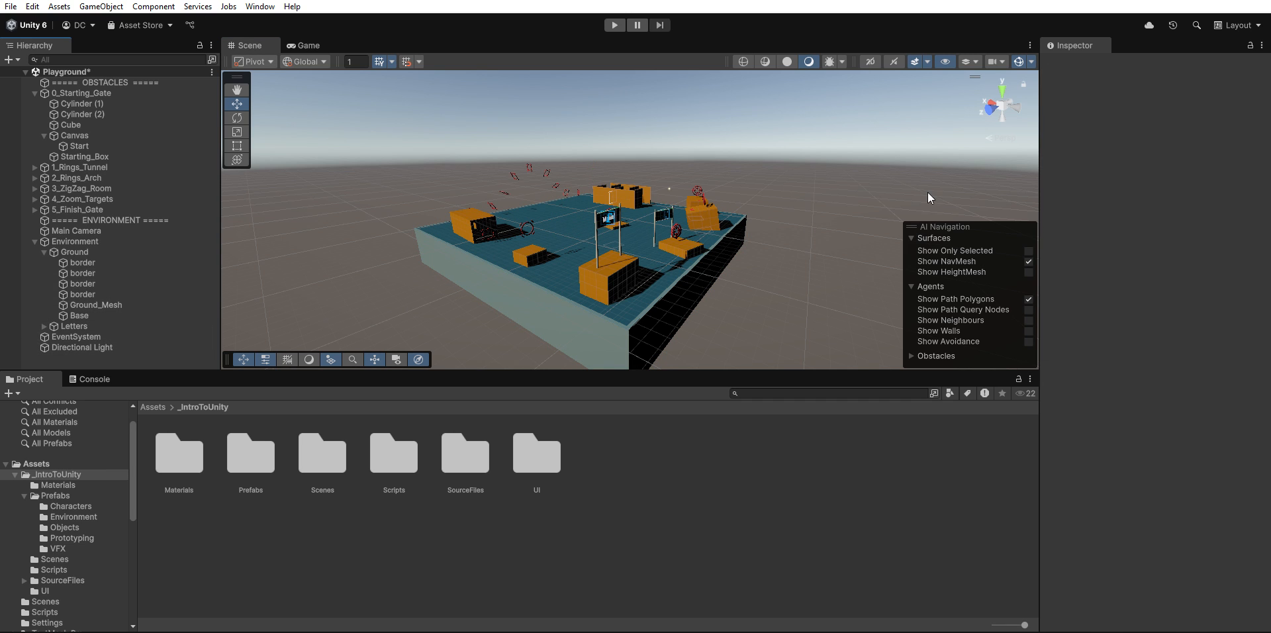
Examine the playground in the front, bottom, top and right axis views, ending on the bottom view.
{"action": "left_click", "coordinate": [1003, 77]}
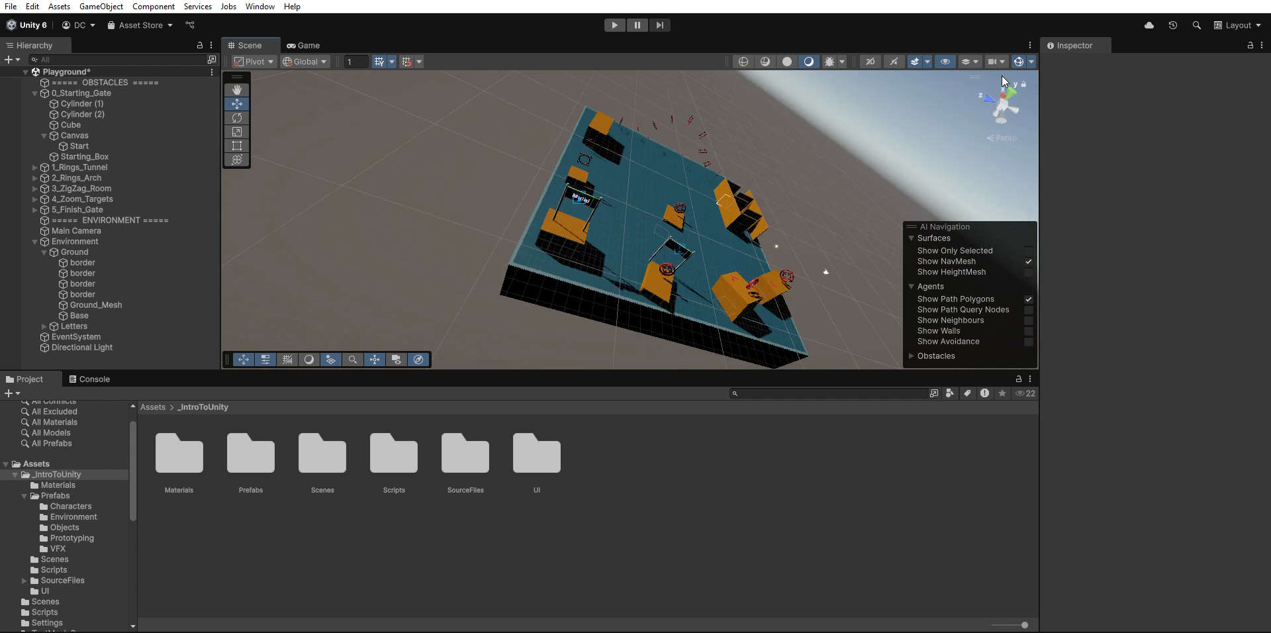
{"action": "left_click", "coordinate": [1004, 84]}
{"action": "left_click", "coordinate": [986, 103]}
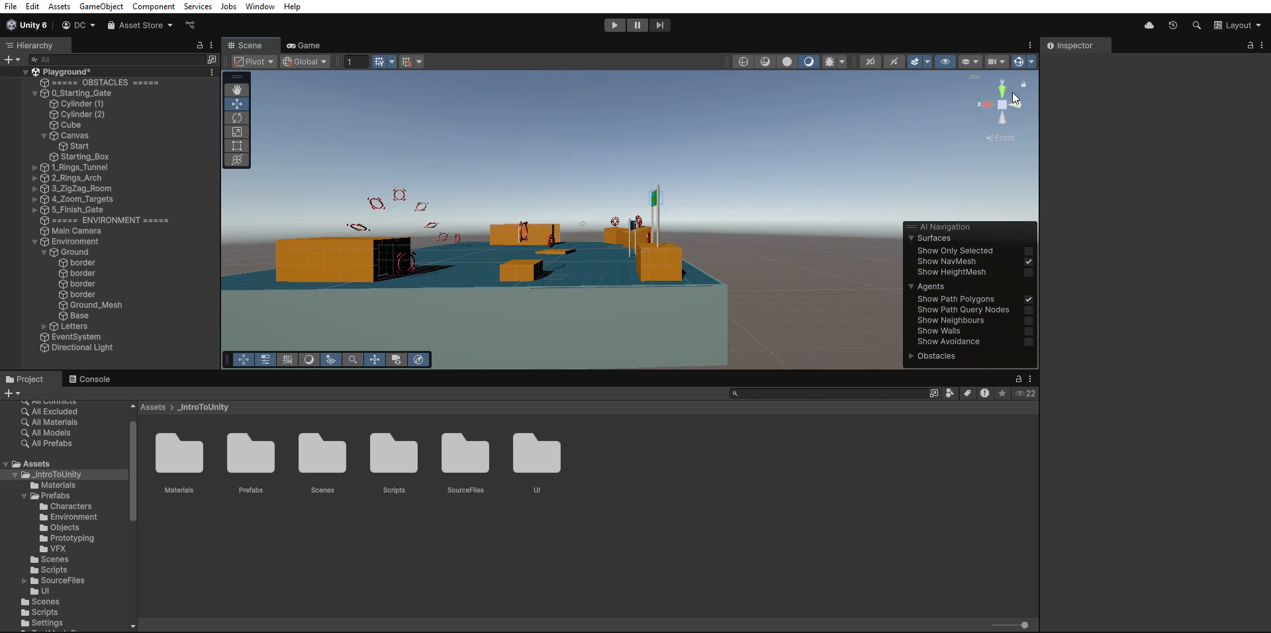
{"action": "left_click", "coordinate": [1003, 113]}
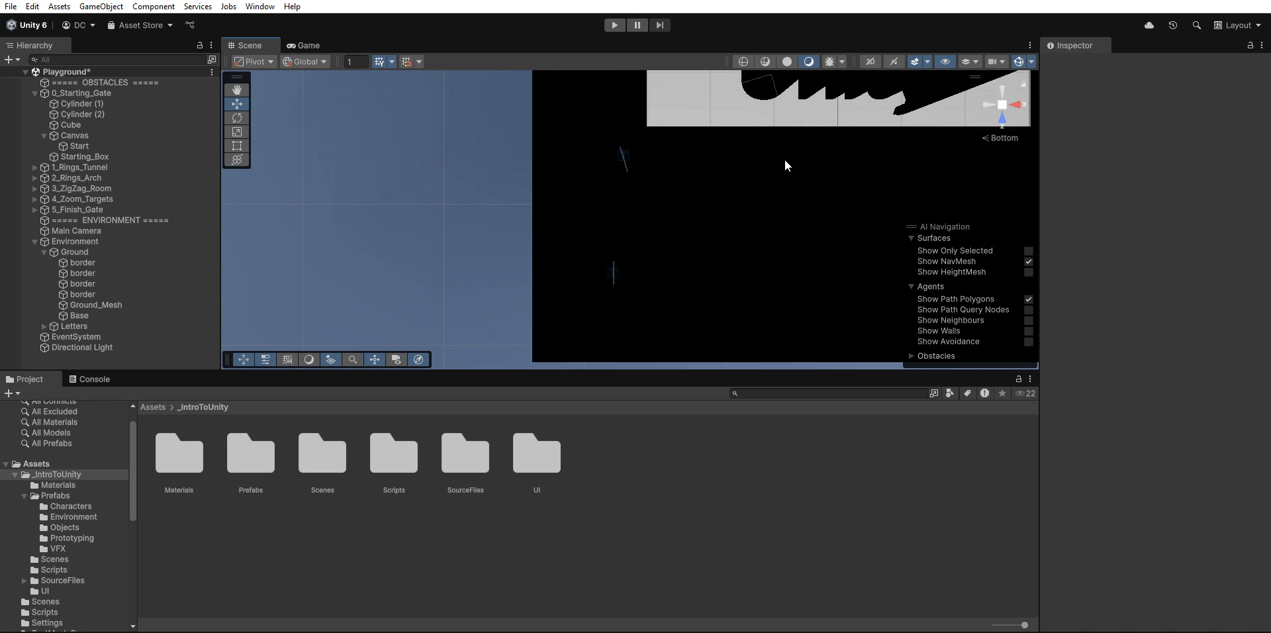
{"action": "middle_click_drag", "start_coordinate": [654, 225], "coordinate": [668, 255]}
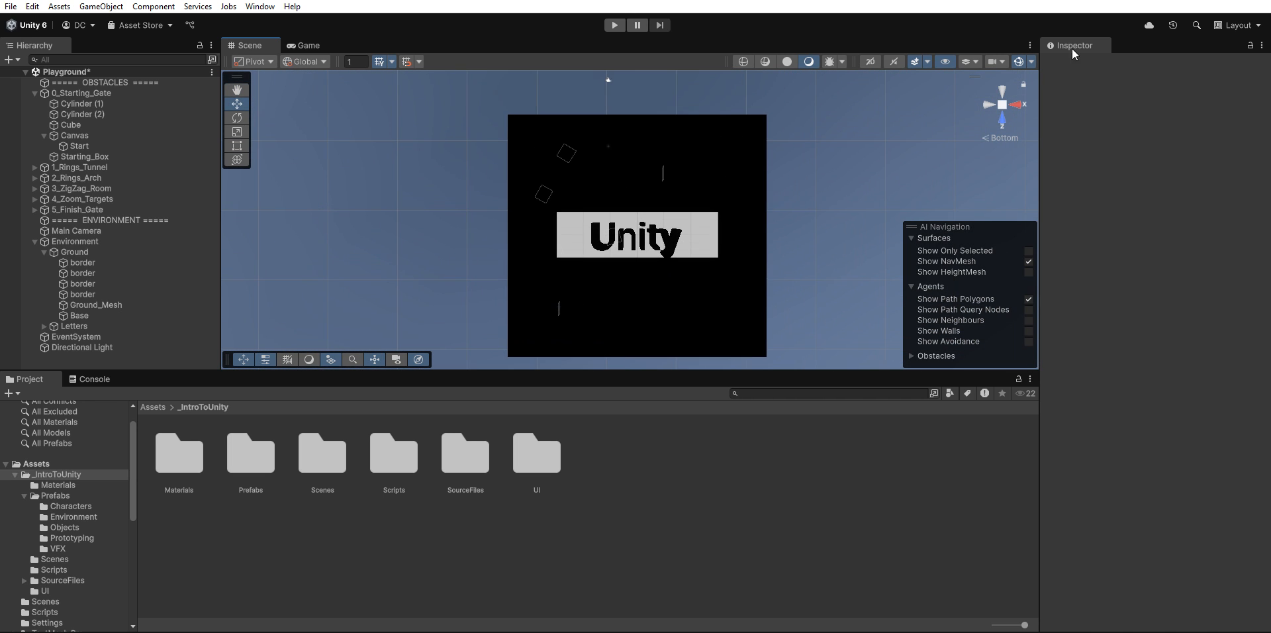
{"action": "left_click", "coordinate": [988, 97]}
{"action": "left_click", "coordinate": [1004, 90]}
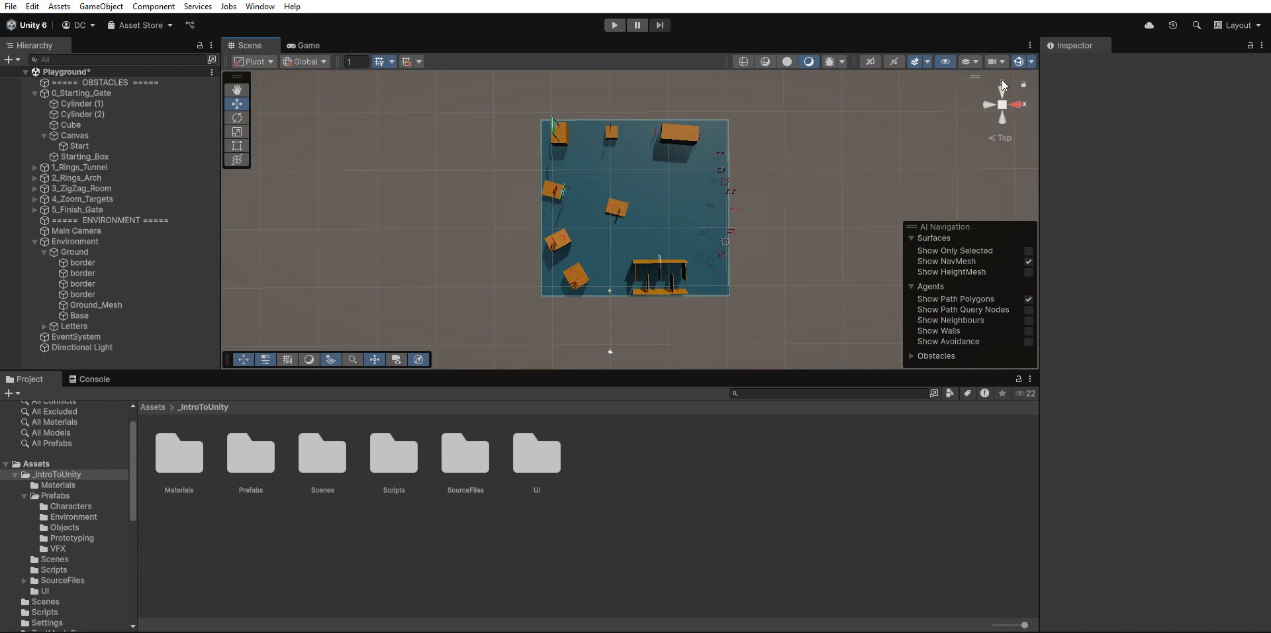
{"action": "left_click", "coordinate": [1015, 103]}
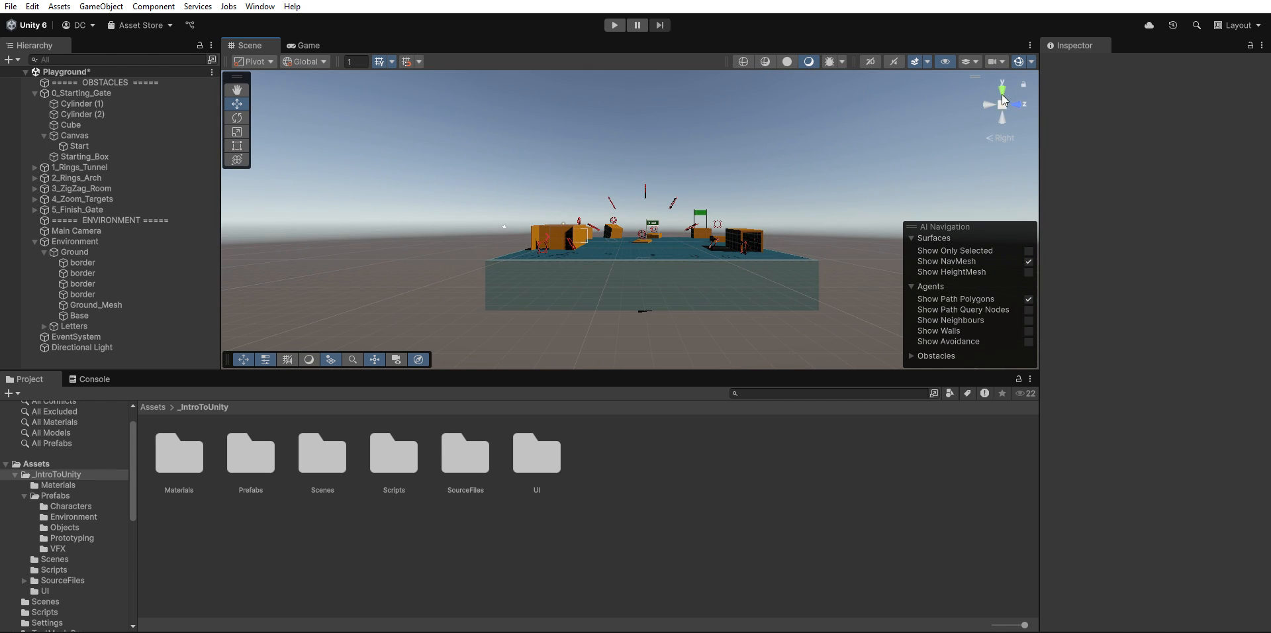
{"action": "left_click", "coordinate": [1002, 119]}
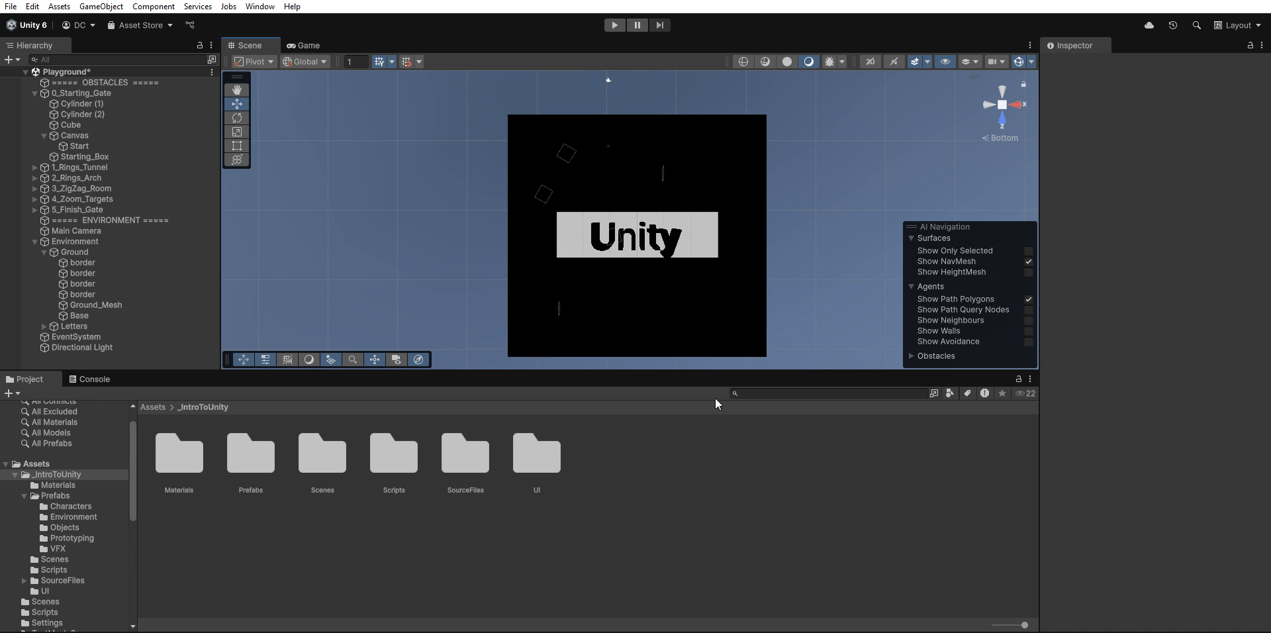
Leave the bottom view and show the whole playground from an angled perspective above the ground.
{"action": "left_click", "coordinate": [996, 87]}
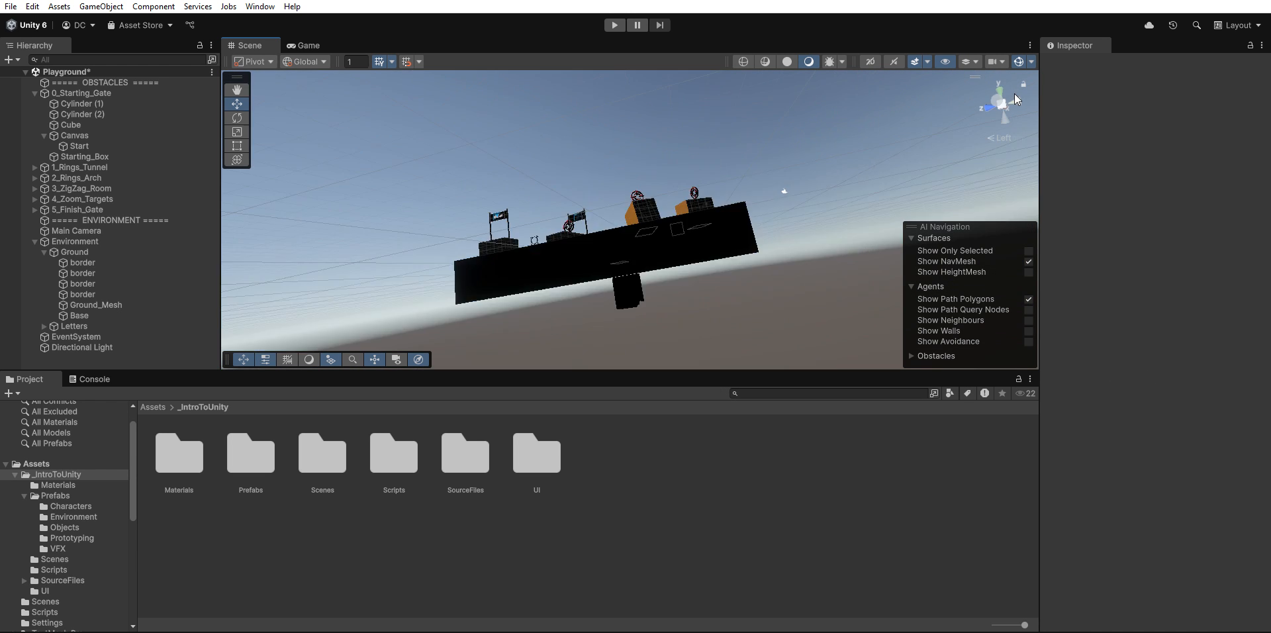
{"action": "right_click_drag", "start_coordinate": [741, 275], "coordinate": [661, 305]}
{"action": "middle_click_drag", "start_coordinate": [660, 304], "coordinate": [700, 300]}
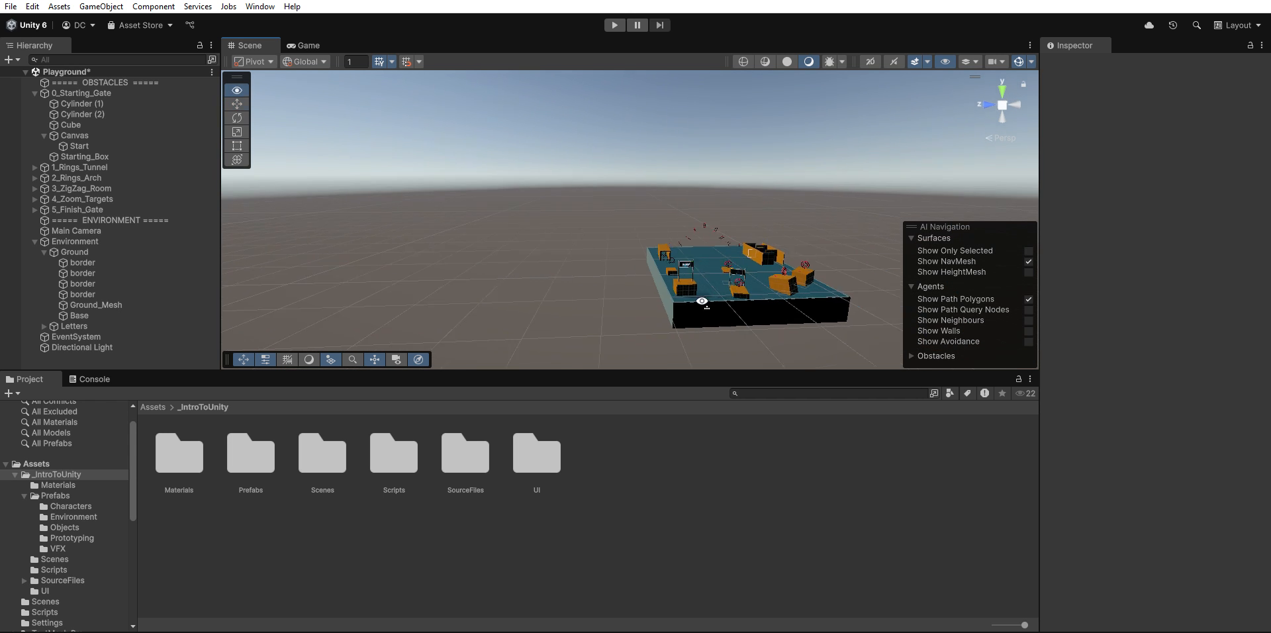
{"action": "right_click_drag", "start_coordinate": [700, 301], "coordinate": [673, 304]}
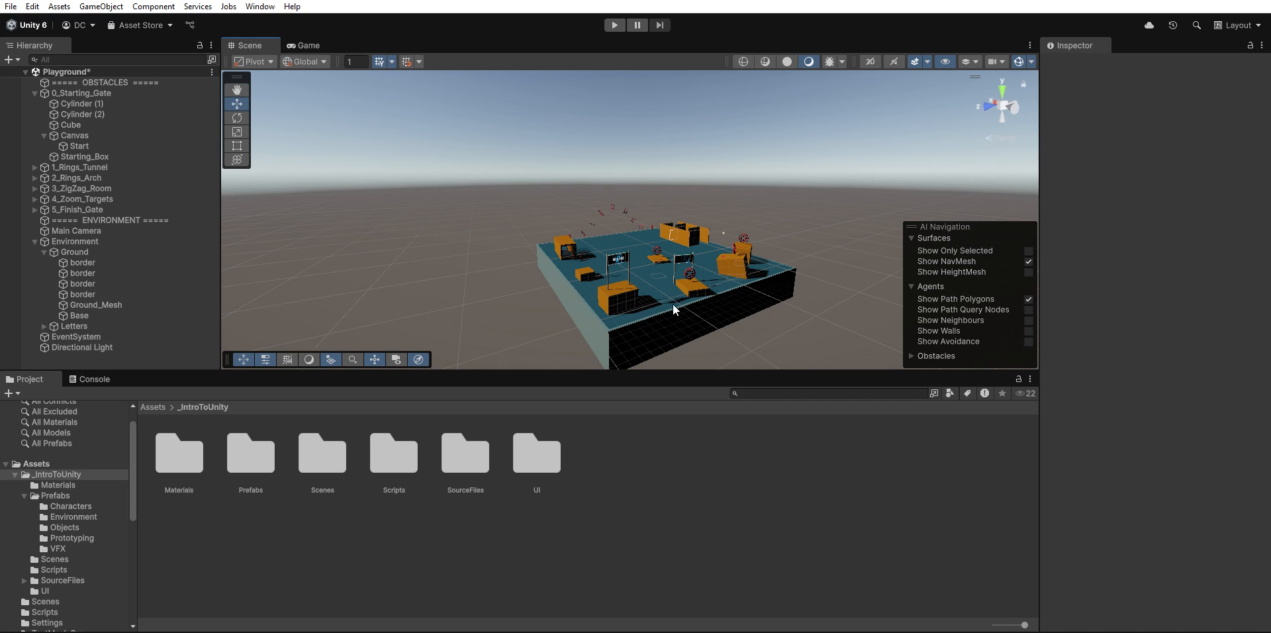
Examine the playground from the front, the underside and the back, ending on the top view.
{"action": "left_click", "coordinate": [991, 101]}
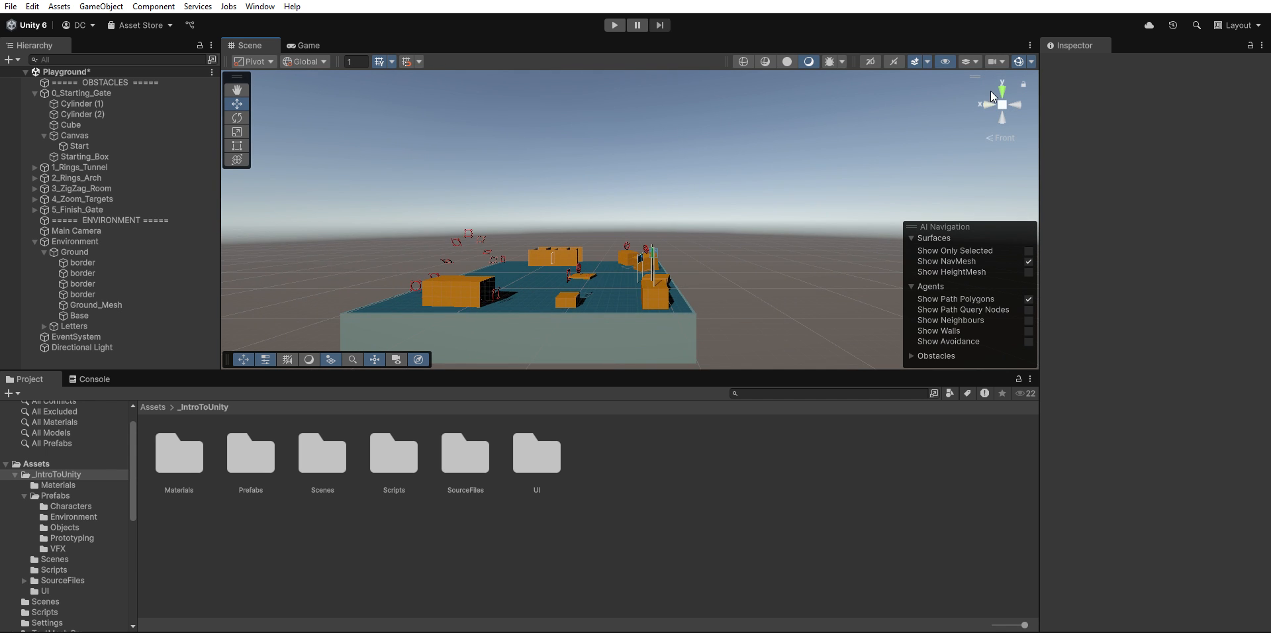
{"action": "left_click", "coordinate": [1003, 117]}
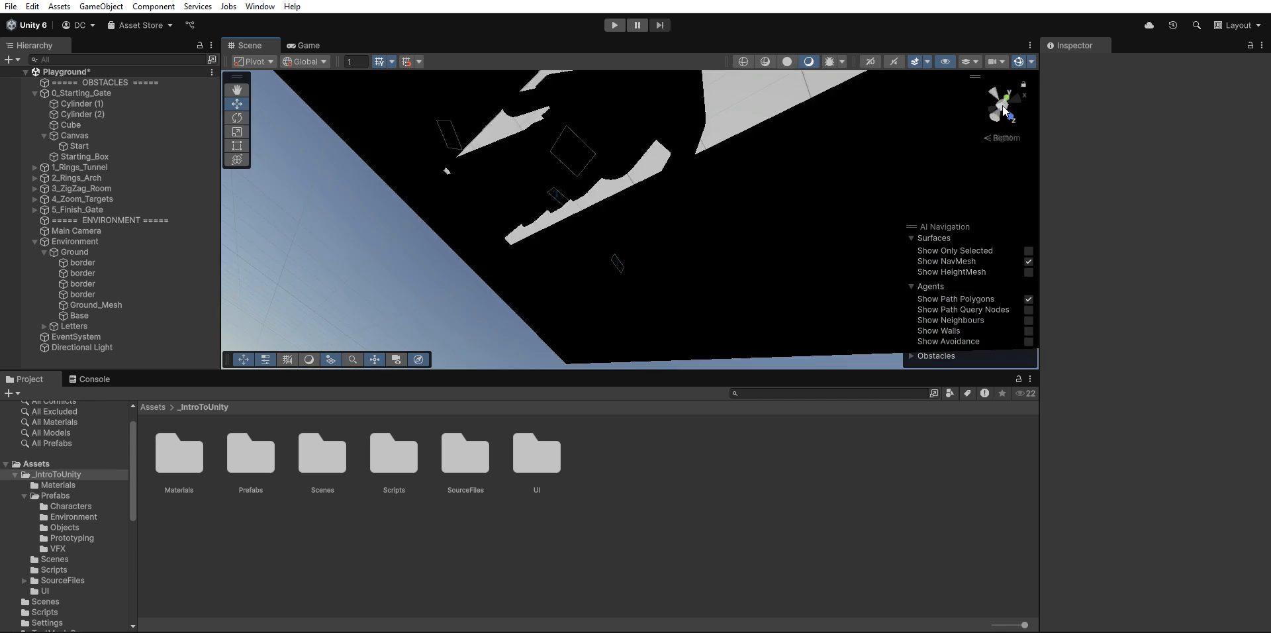
{"action": "scroll", "coordinate": [754, 178], "scroll_direction": "down", "scroll_amount": 10}
{"action": "middle_click_drag", "start_coordinate": [769, 184], "coordinate": [738, 224]}
{"action": "left_click", "coordinate": [1002, 81]}
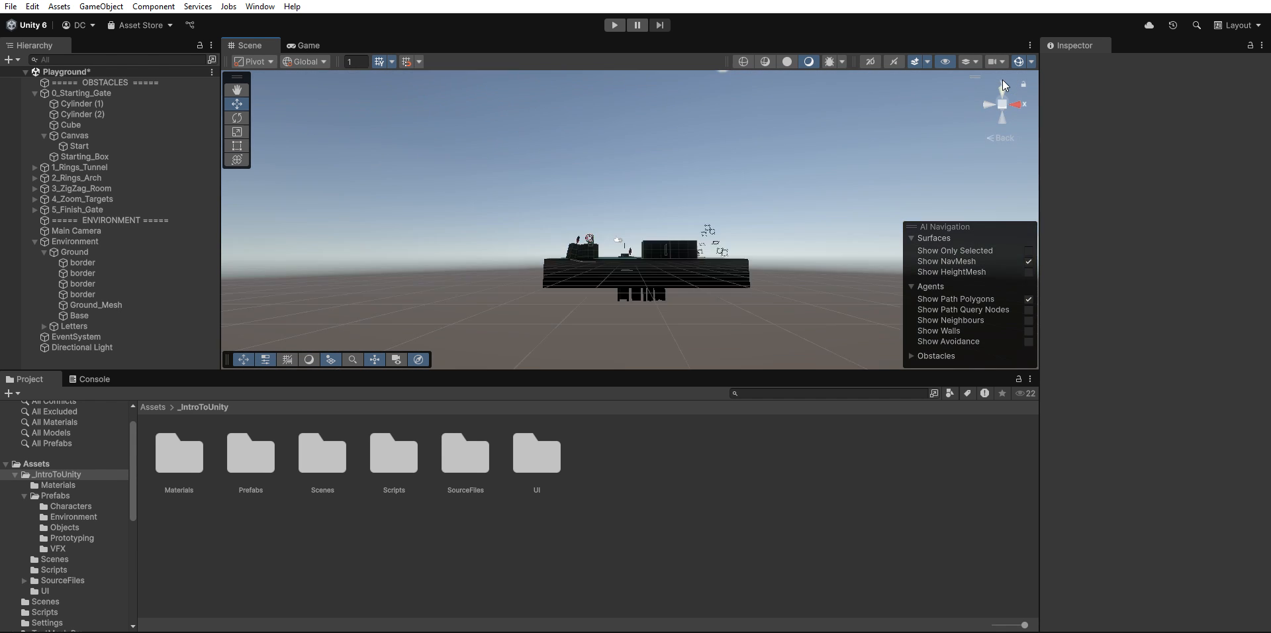
{"action": "left_click", "coordinate": [1002, 80]}
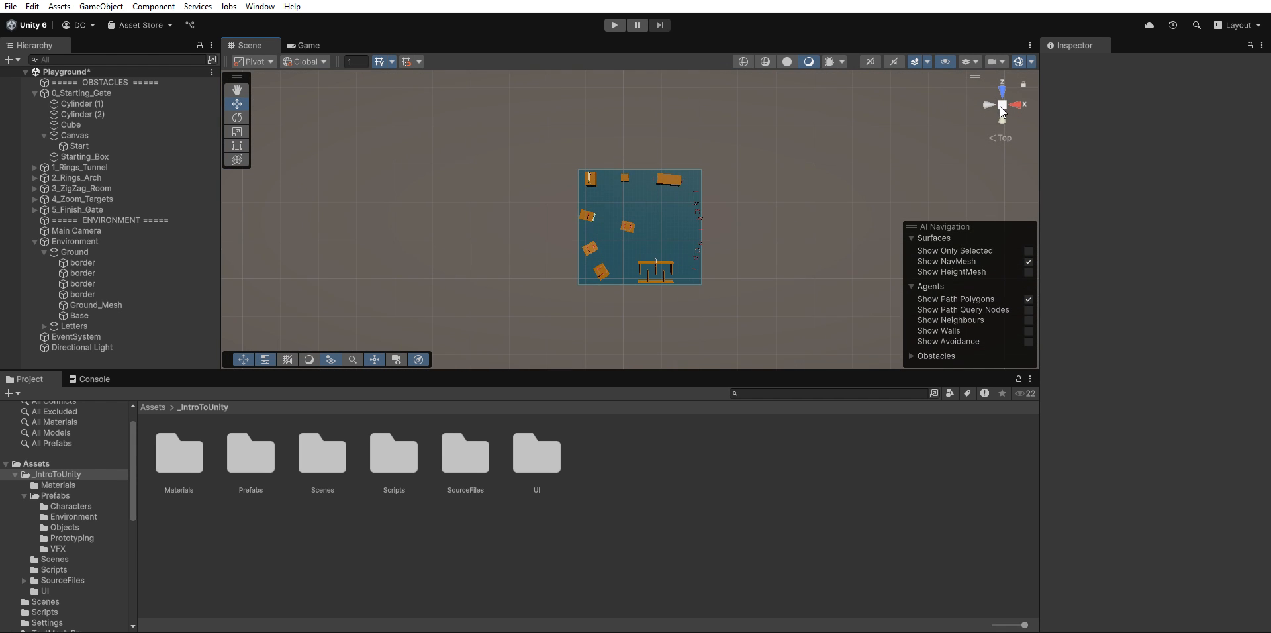
Compare the playground's right, top and back axis views, returning to the top view.
{"action": "left_click", "coordinate": [1001, 112]}
{"action": "left_click", "coordinate": [1014, 95]}
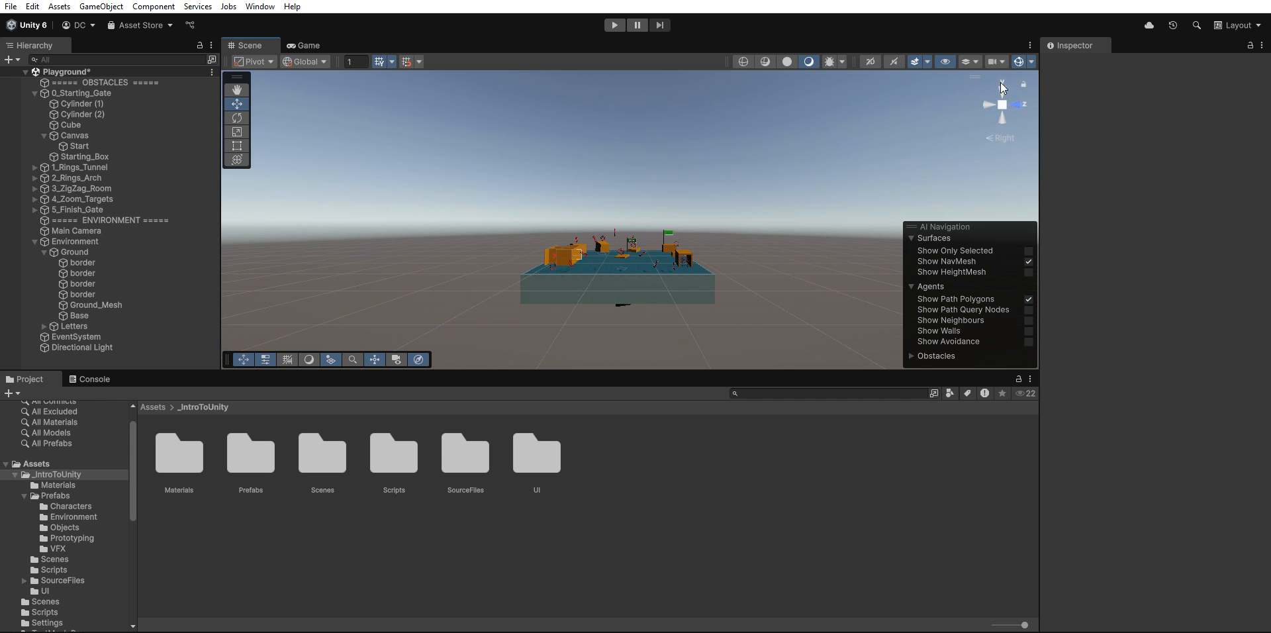
{"action": "left_click", "coordinate": [1002, 79]}
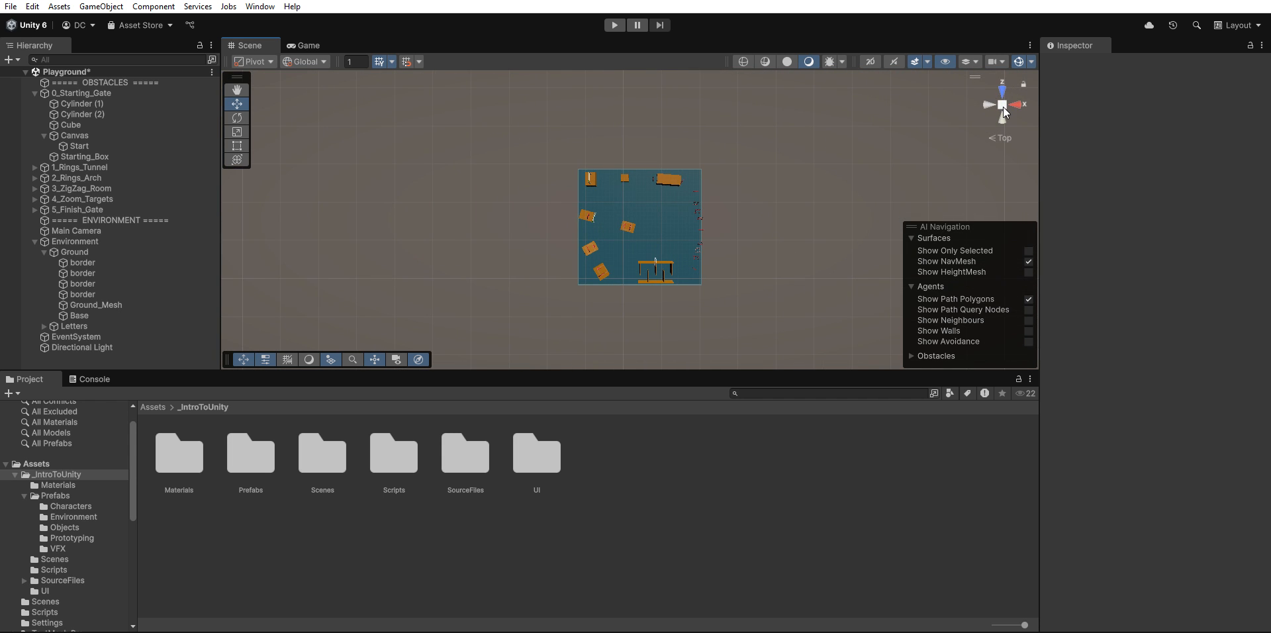
{"action": "left_click", "coordinate": [1003, 111]}
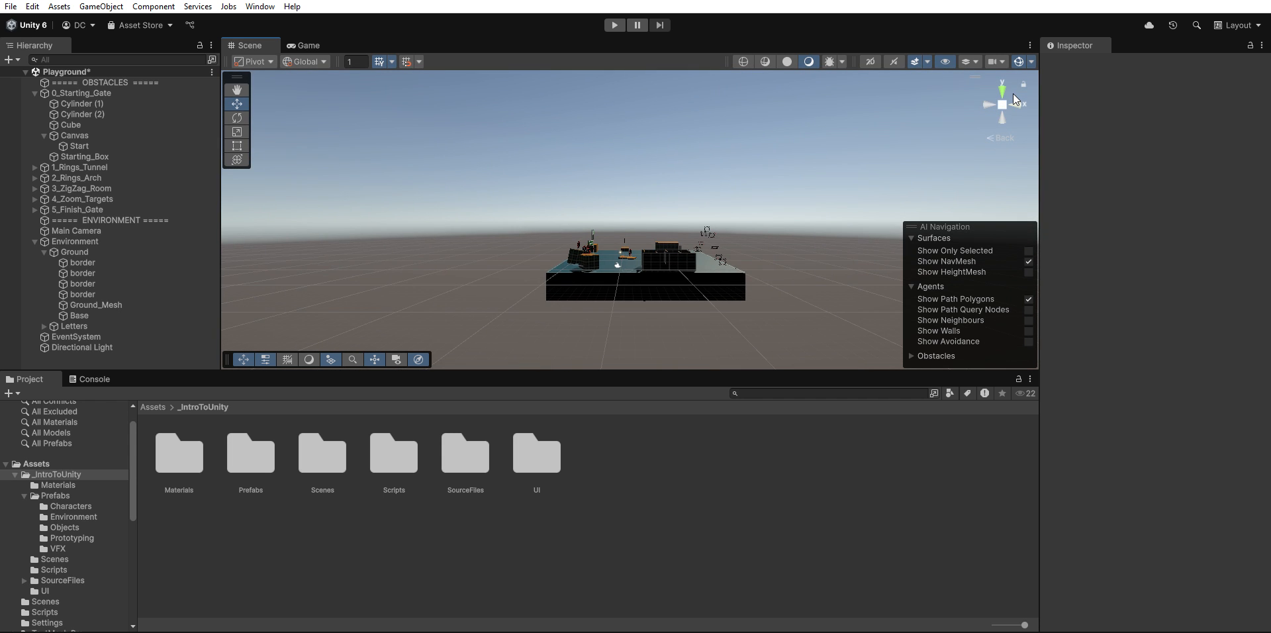
{"action": "left_click", "coordinate": [1013, 94]}
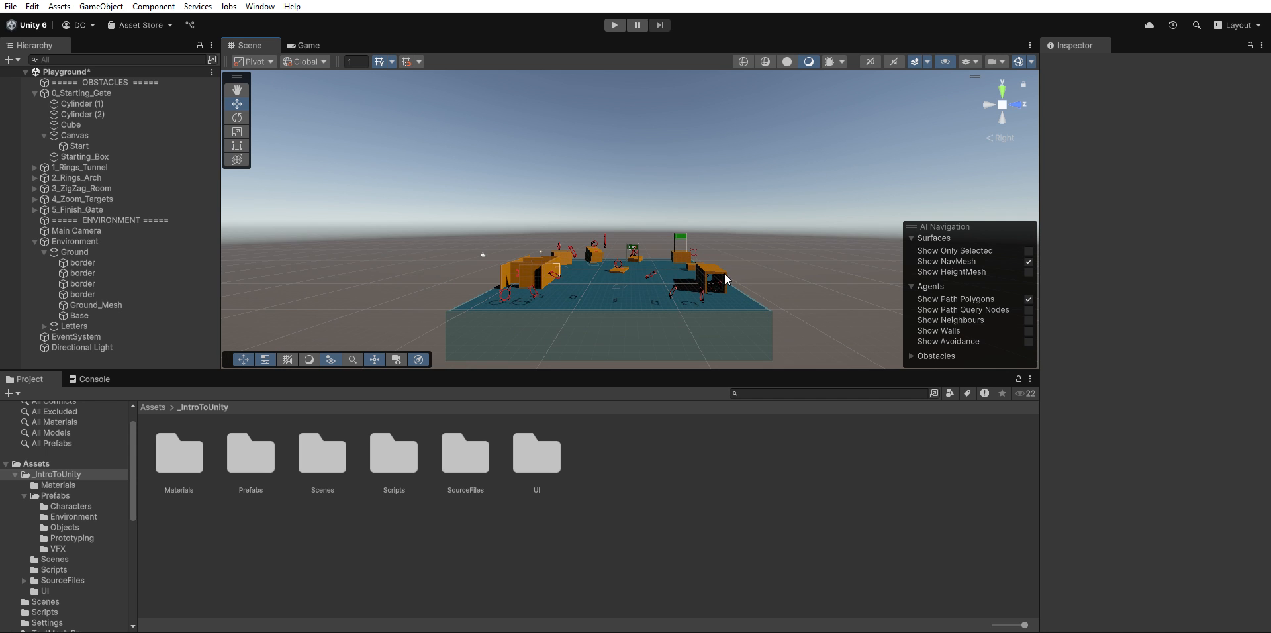
{"action": "left_click", "coordinate": [987, 90]}
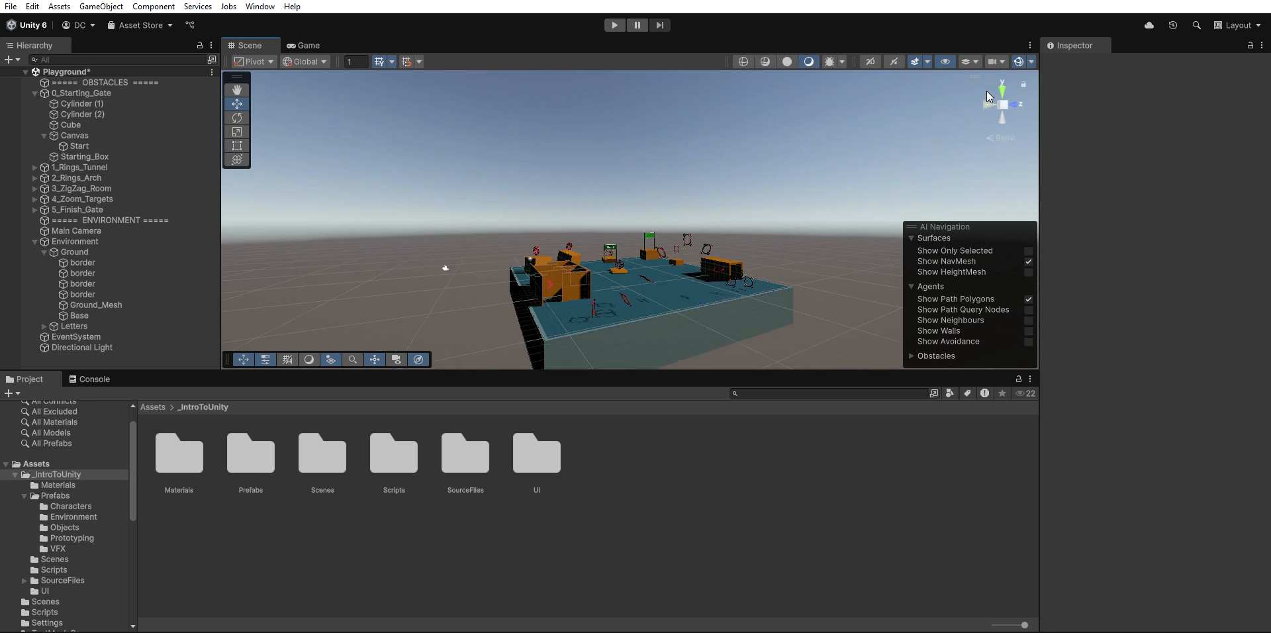
{"action": "left_click", "coordinate": [1012, 93]}
{"action": "left_click", "coordinate": [1003, 77]}
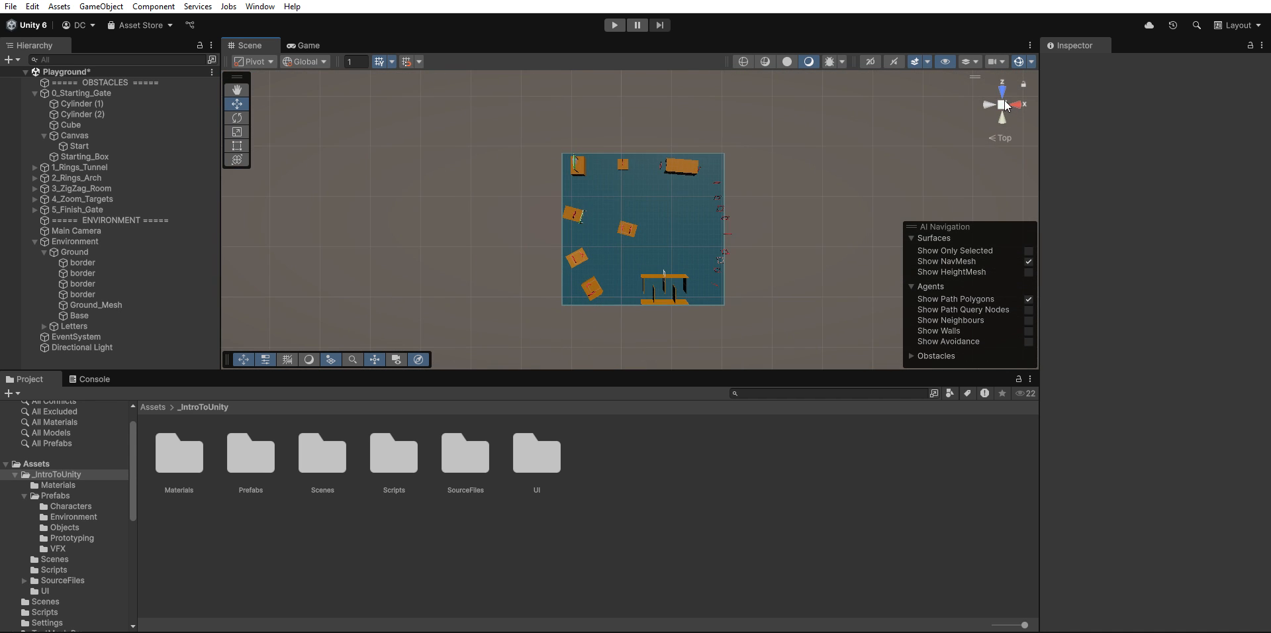
Examine the Letters object beneath the playground from the back and from below, ending on the bottom view.
{"action": "left_click", "coordinate": [1003, 78]}
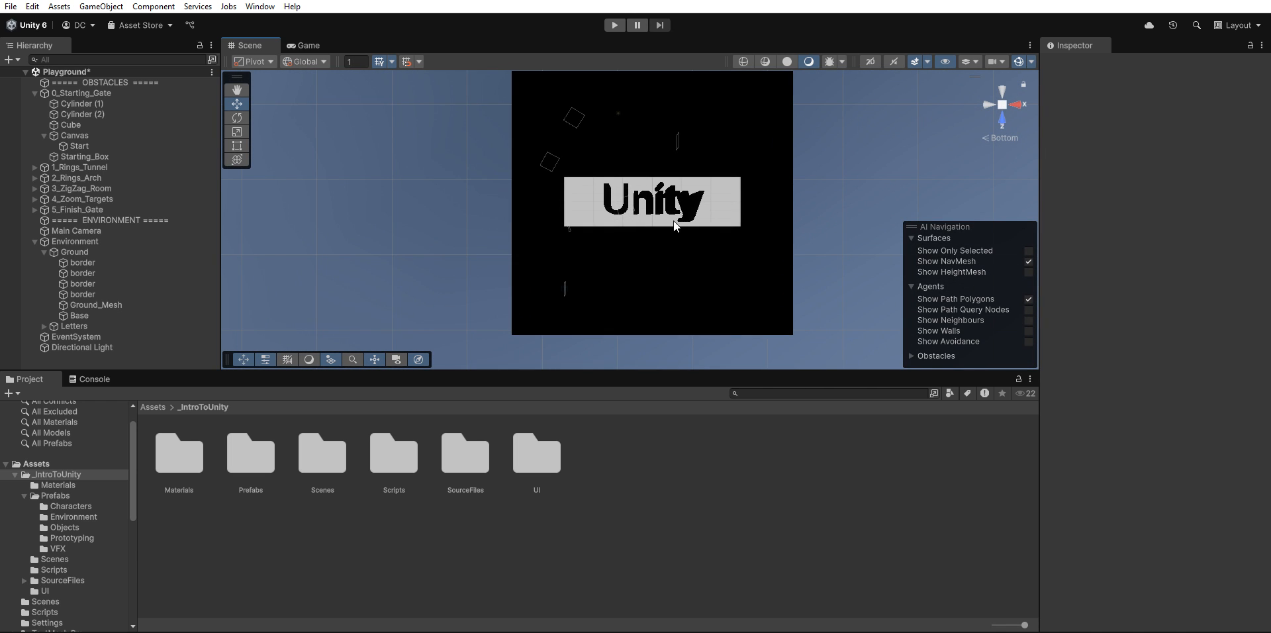
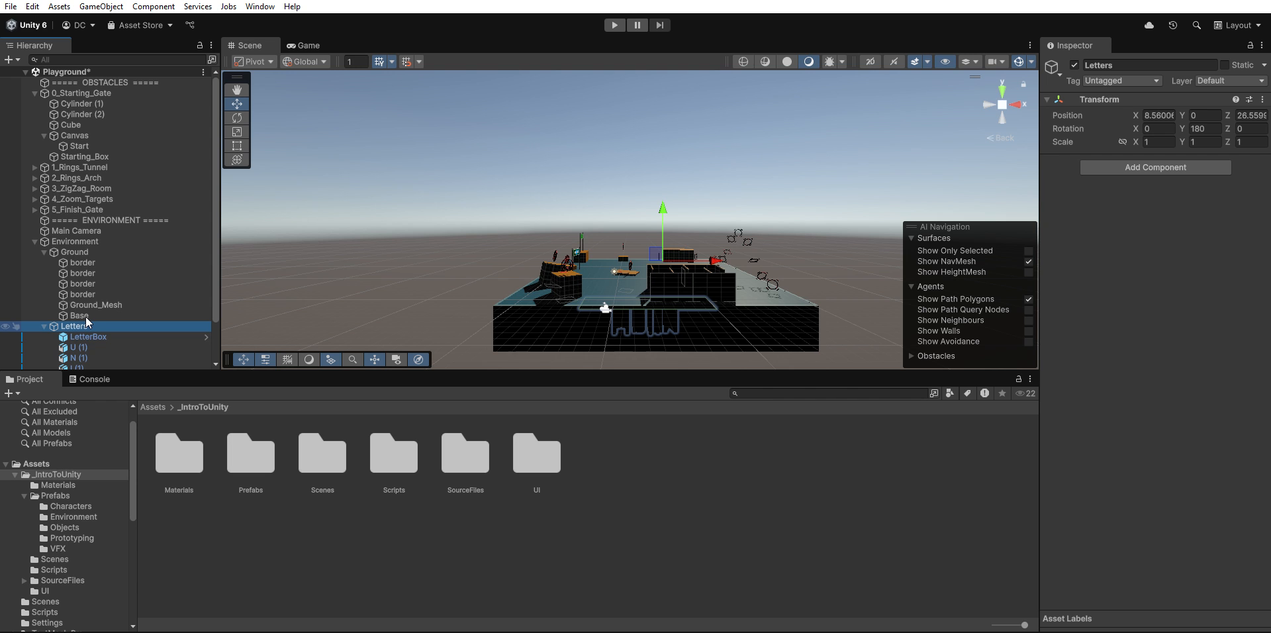
{"action": "double_click", "coordinate": [86, 323]}
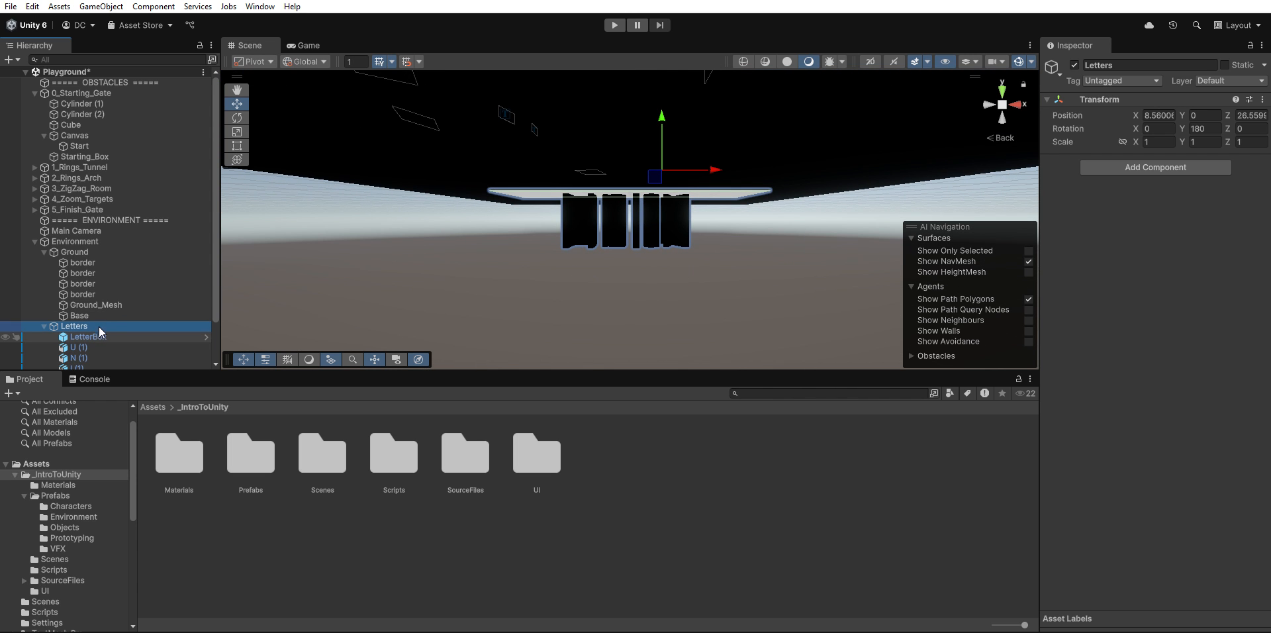
{"action": "left_click", "coordinate": [43, 325]}
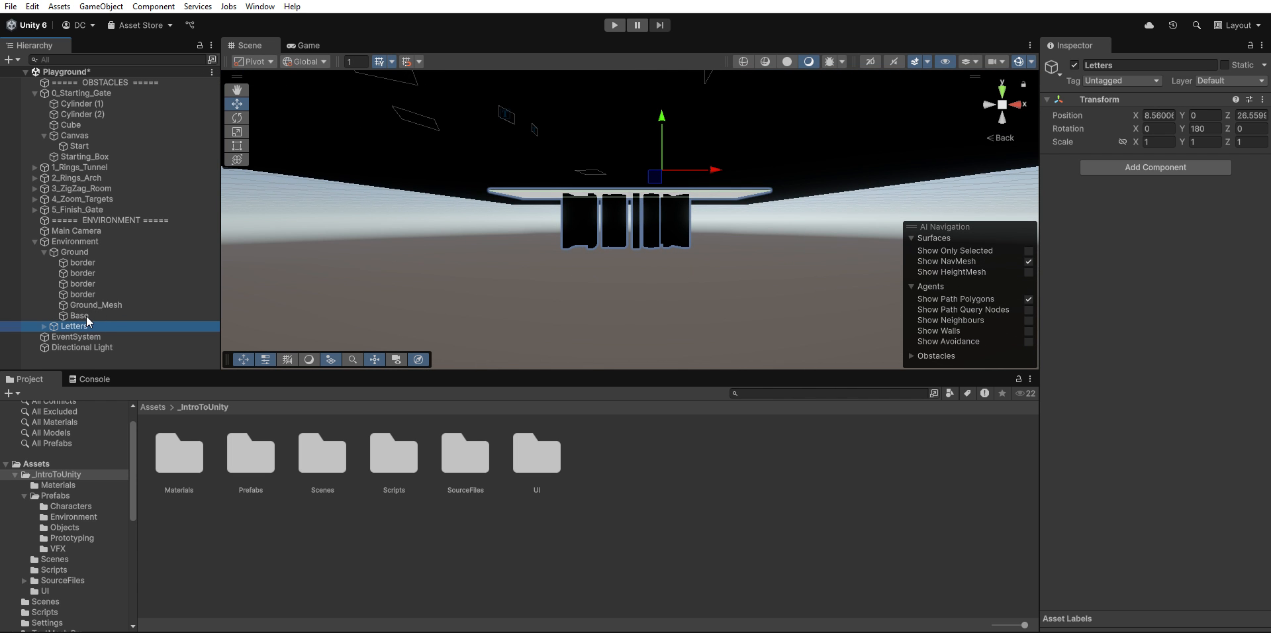
{"action": "double_click", "coordinate": [85, 323]}
{"action": "double_click", "coordinate": [85, 323]}
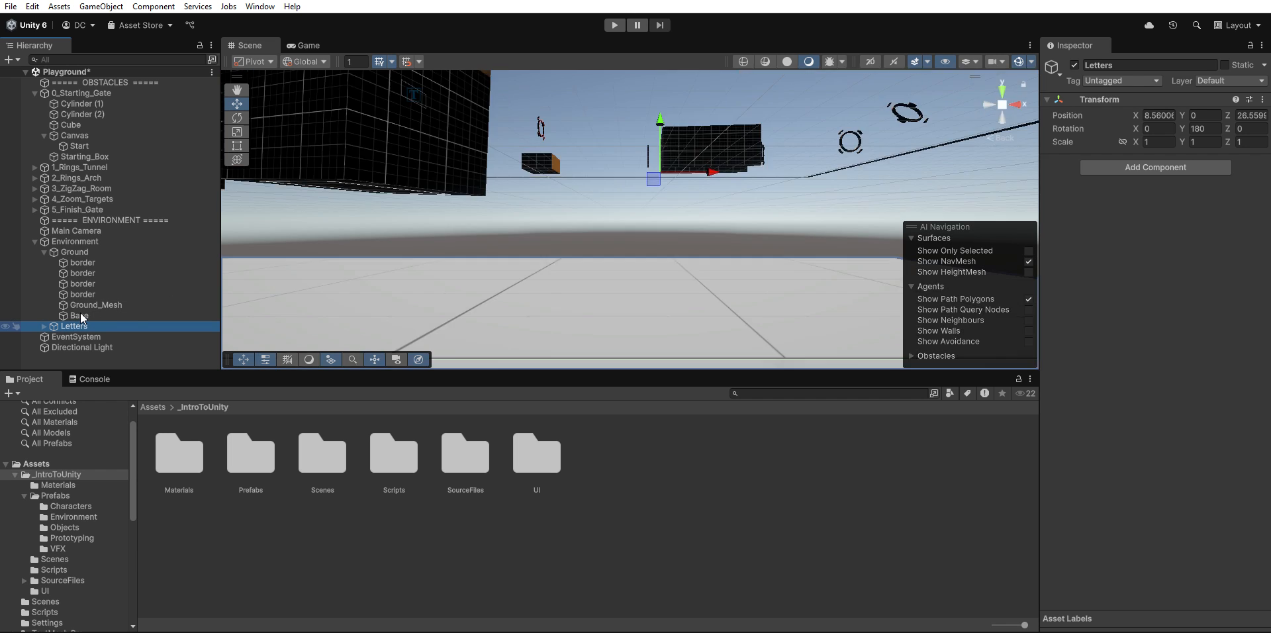
{"action": "right_click_drag", "start_coordinate": [674, 296], "coordinate": [700, 295]}
{"action": "left_click_drag", "start_coordinate": [700, 295], "coordinate": [679, 168], "text": "alt"}
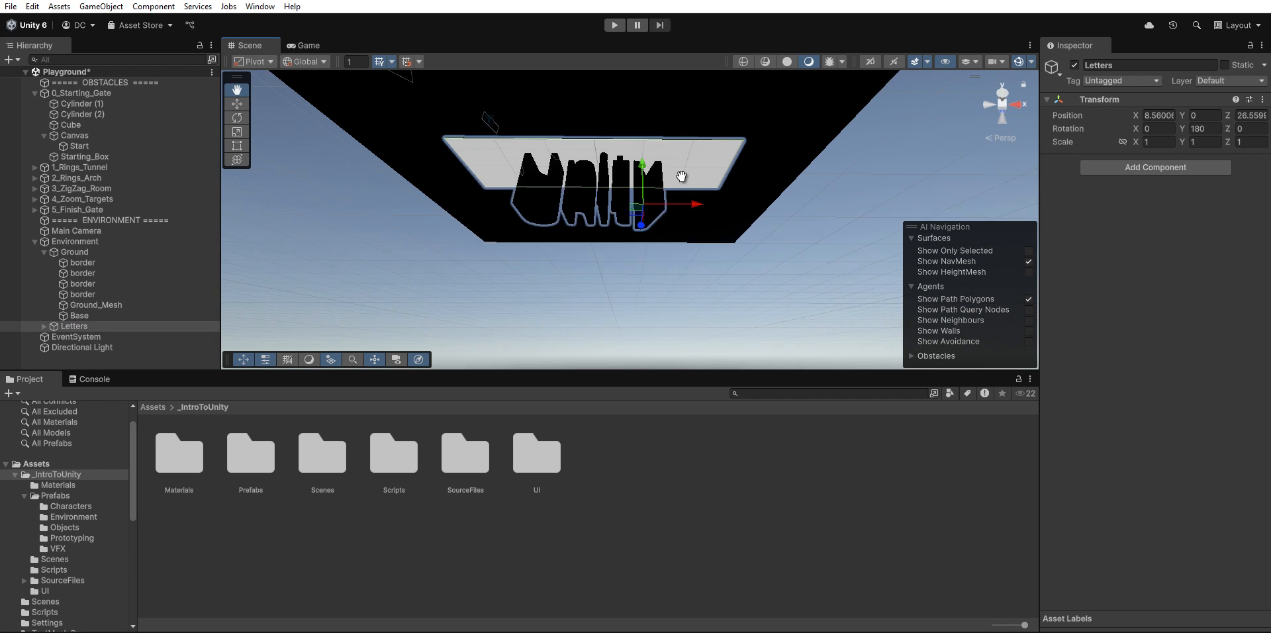
{"action": "left_click", "coordinate": [1004, 108]}
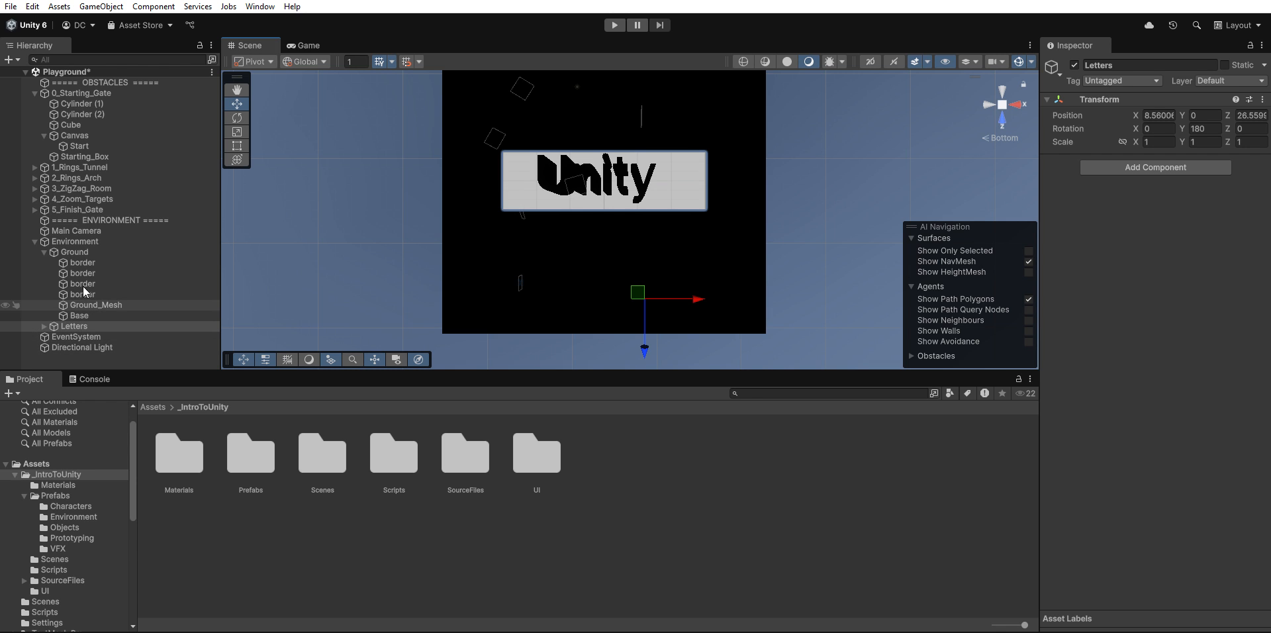
Inspect the Ground, Environment and Main Camera objects from below, and the ENVIRONMENT header and 5_Finish_Gate from the top view.
{"action": "left_click", "coordinate": [83, 252]}
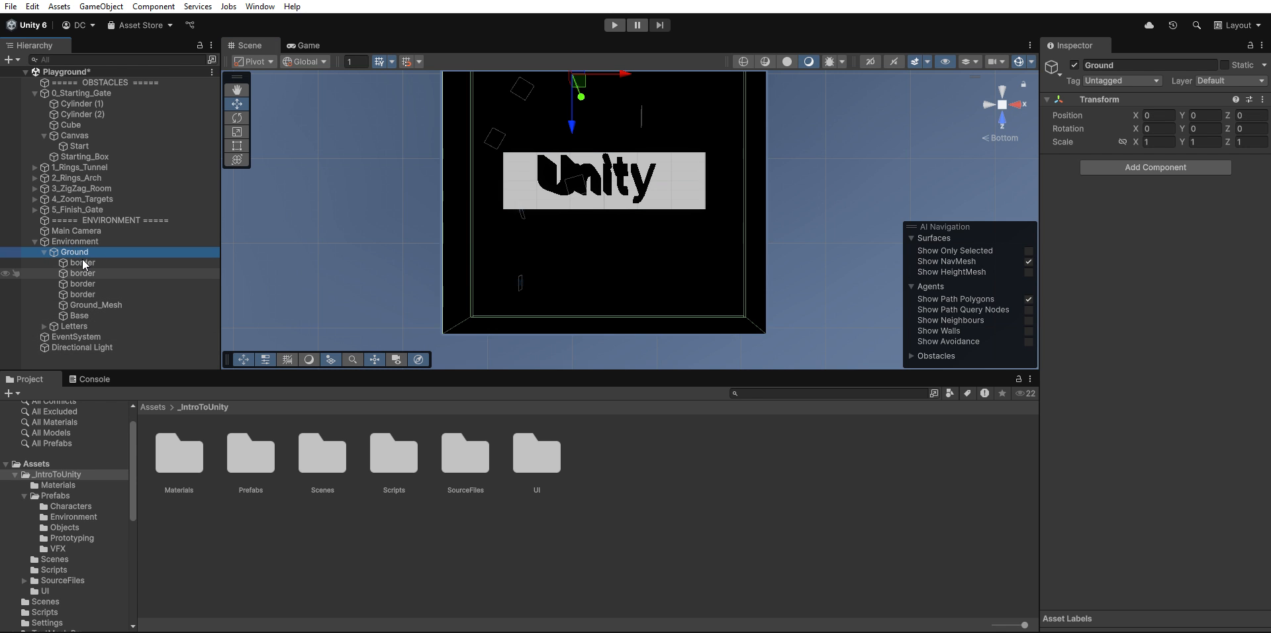
{"action": "left_click", "coordinate": [66, 237]}
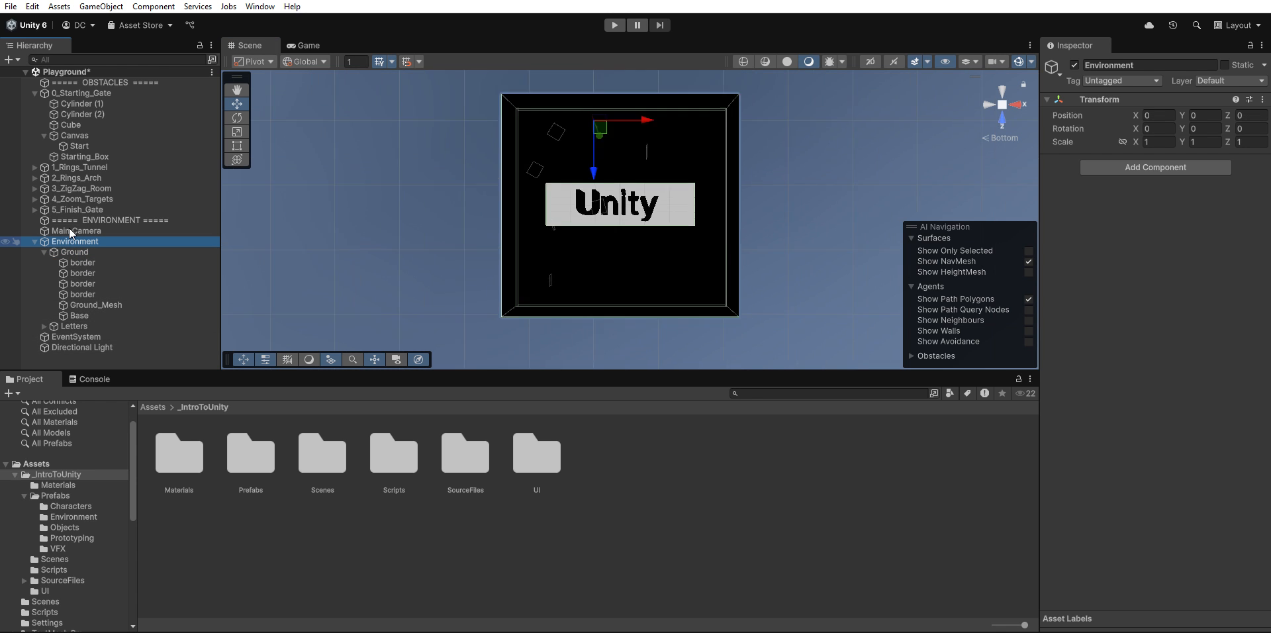
{"action": "left_click", "coordinate": [69, 228]}
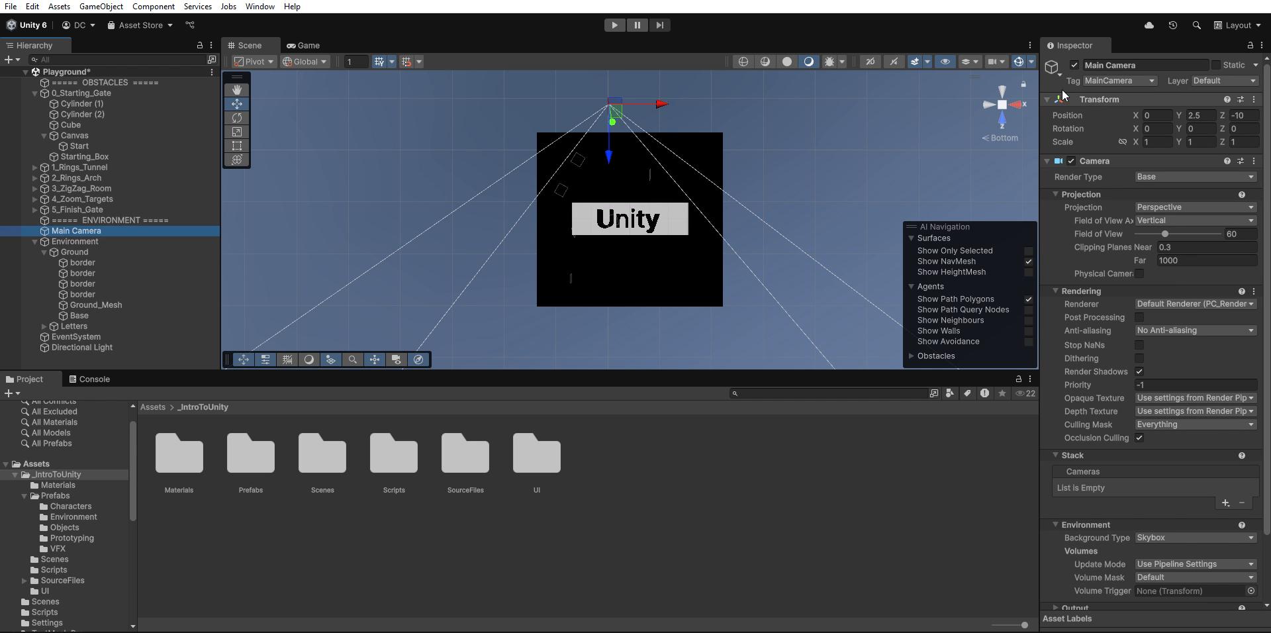
{"action": "left_click", "coordinate": [1002, 78]}
{"action": "left_click", "coordinate": [1002, 79]}
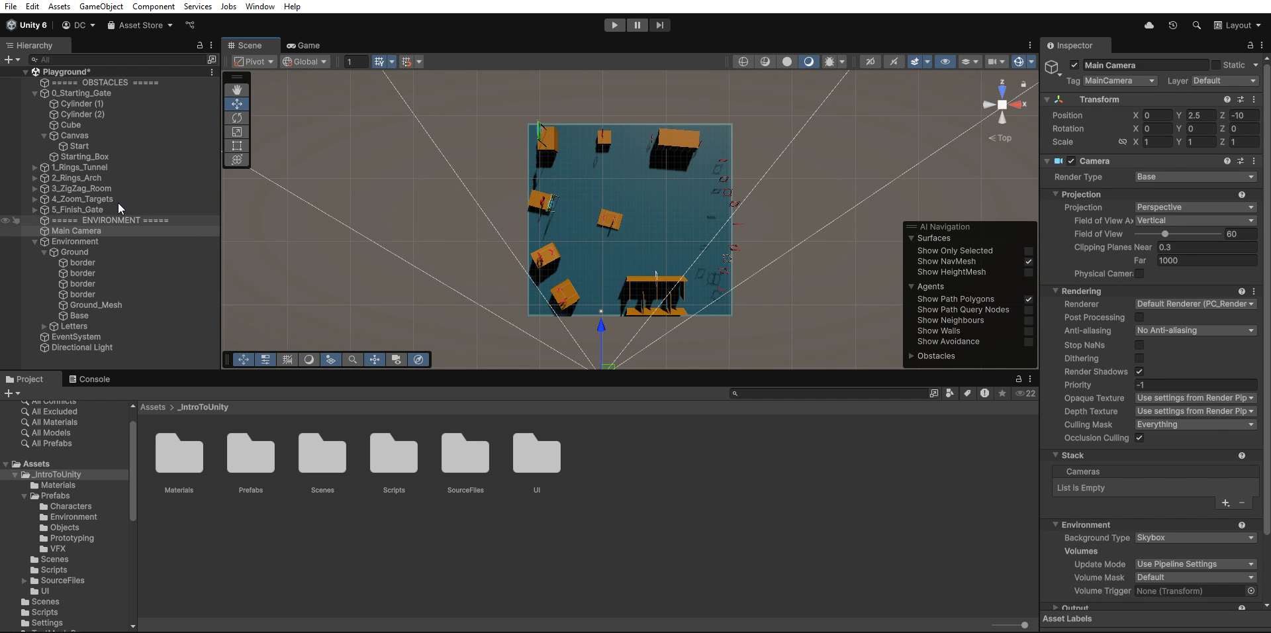
{"action": "left_click", "coordinate": [117, 220]}
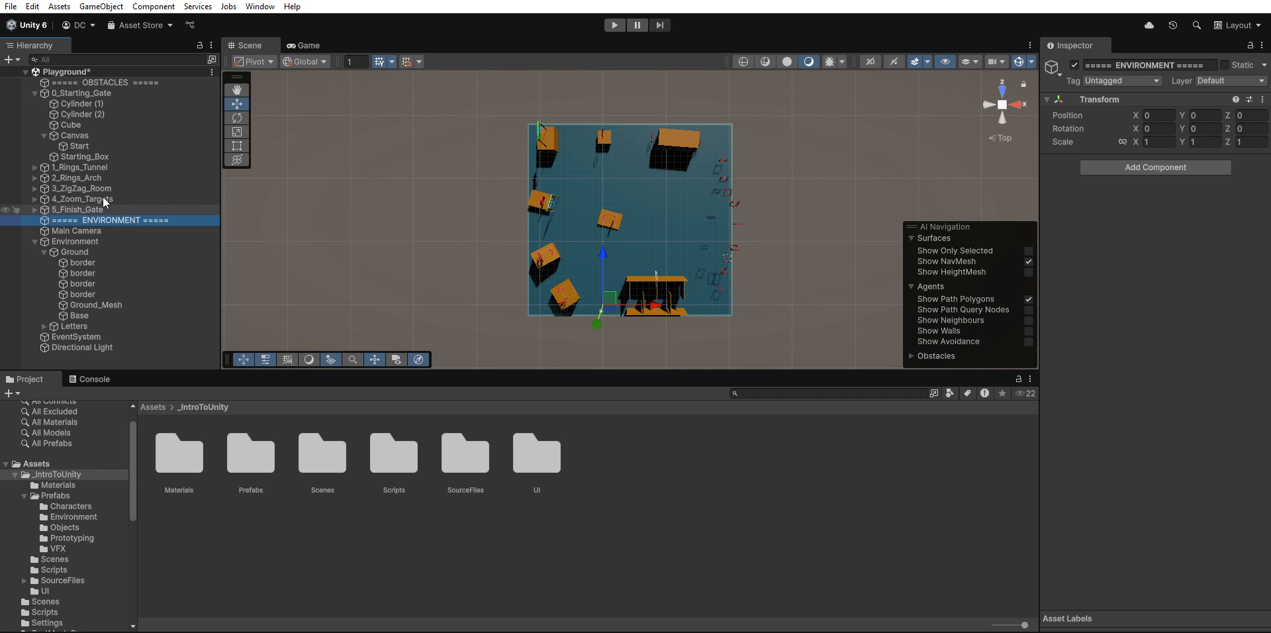
{"action": "left_click", "coordinate": [100, 208]}
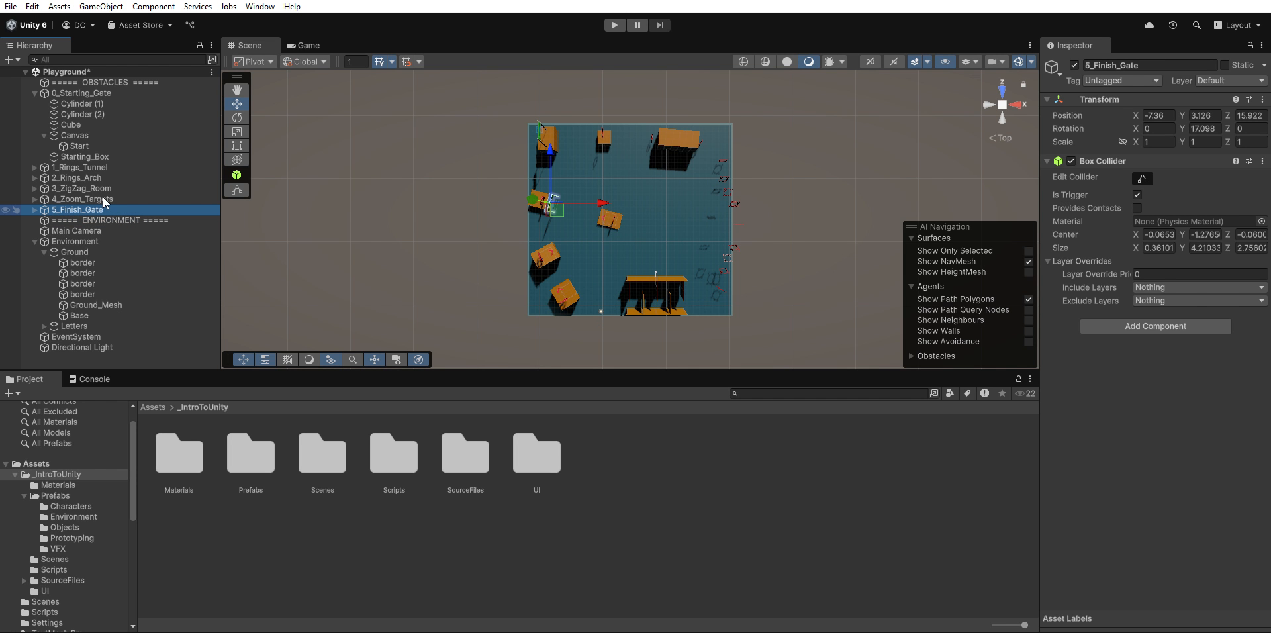
Change the text on the 5_Finish_Gate sign to "Selesai".
{"action": "double_click", "coordinate": [82, 92]}
{"action": "right_click_drag", "start_coordinate": [476, 198], "coordinate": [753, 32]}
{"action": "right_click_drag", "start_coordinate": [658, 291], "coordinate": [136, 249]}
{"action": "key", "text": "w"}
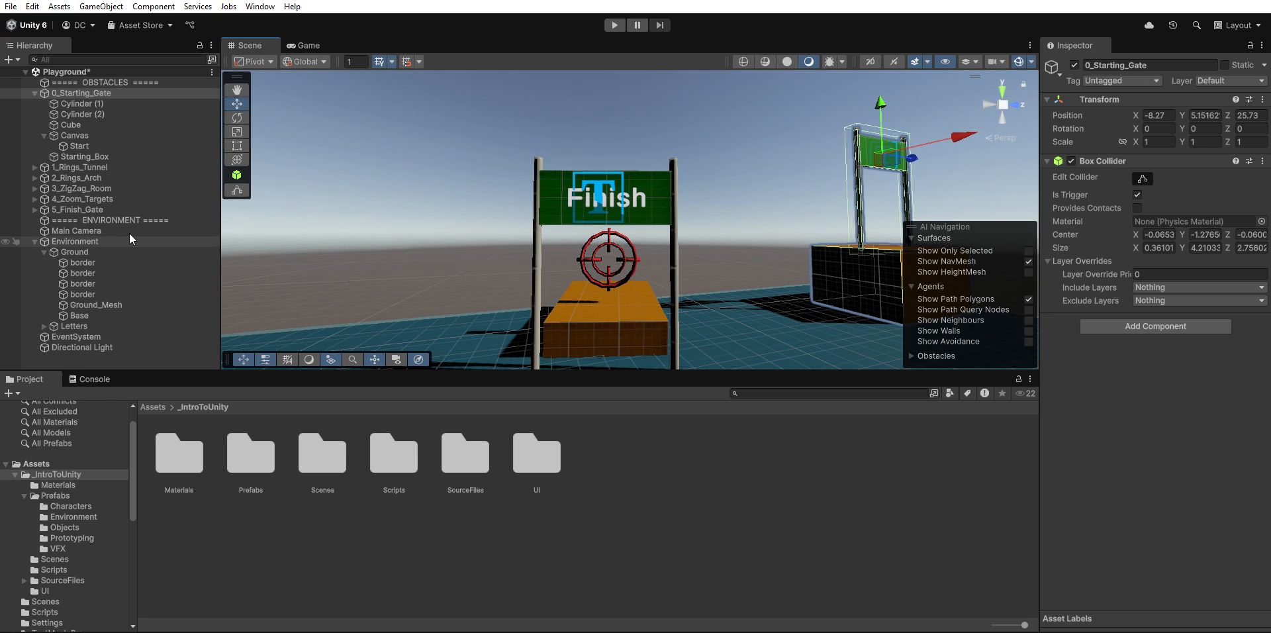
{"action": "left_click", "coordinate": [34, 209]}
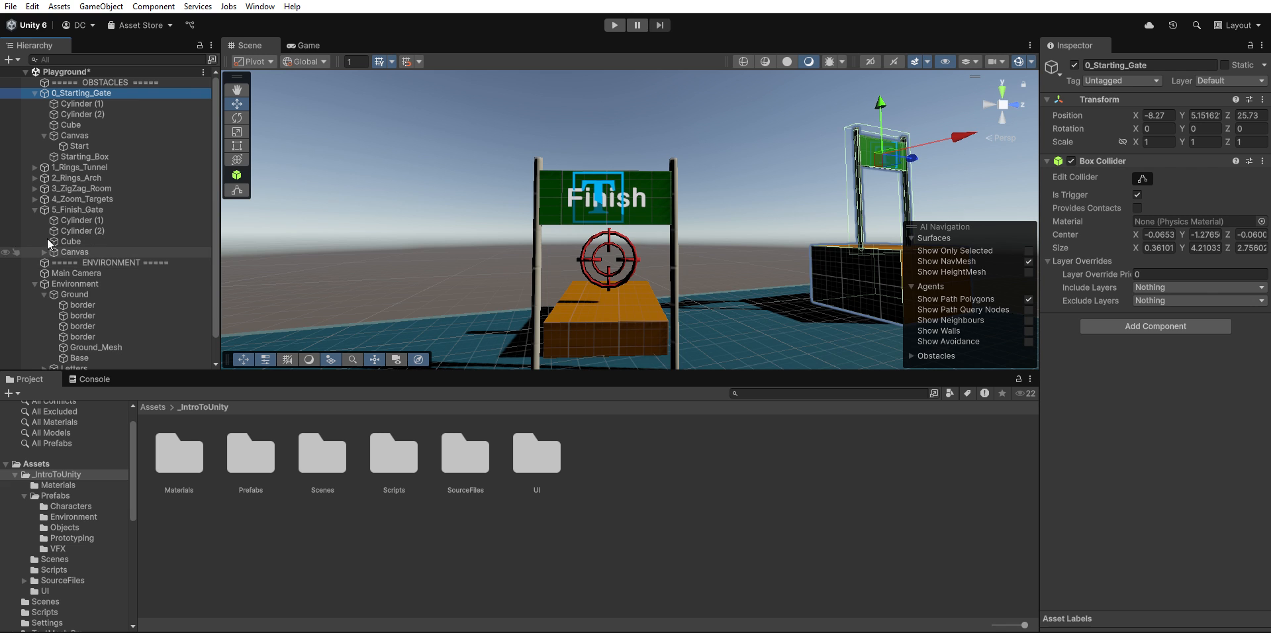
{"action": "left_click", "coordinate": [44, 251]}
{"action": "left_click", "coordinate": [80, 262]}
{"action": "left_click", "coordinate": [1146, 351]}
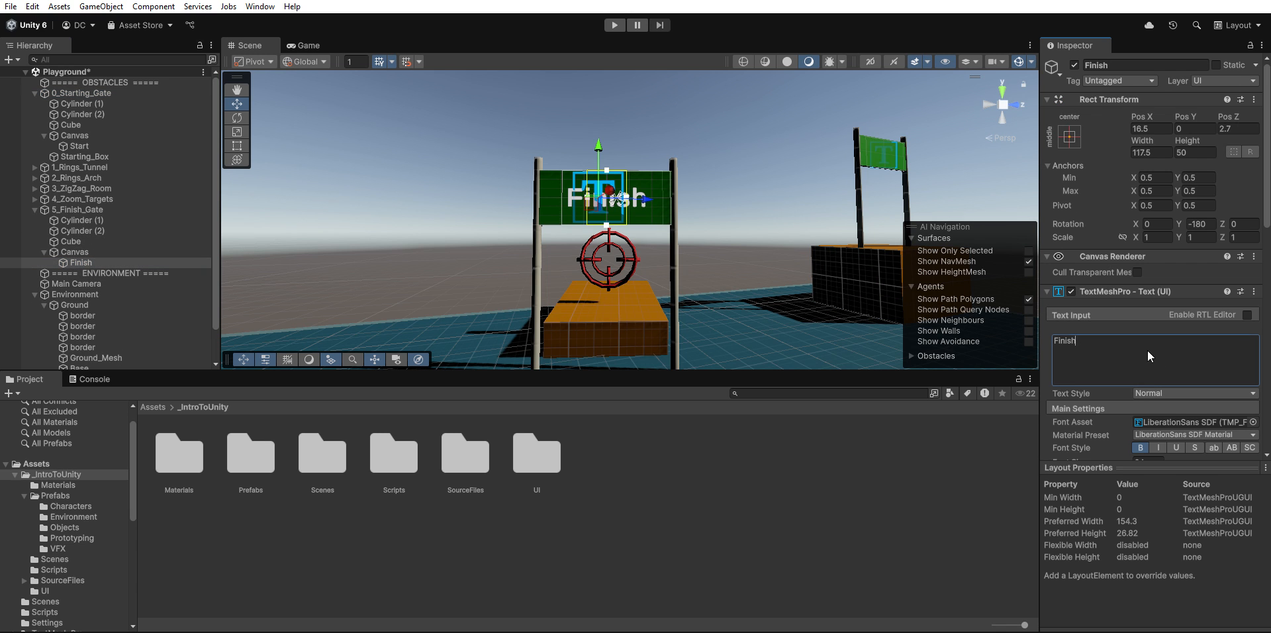
{"action": "type", "text": "Selesai"}
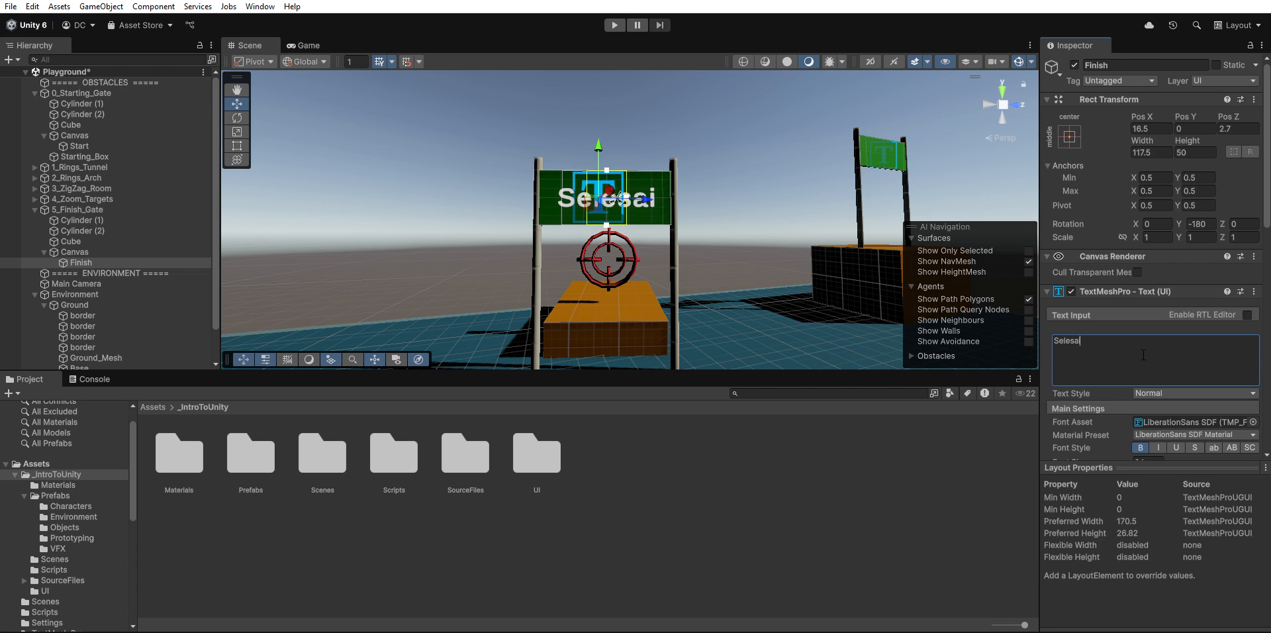
{"action": "left_click", "coordinate": [956, 439]}
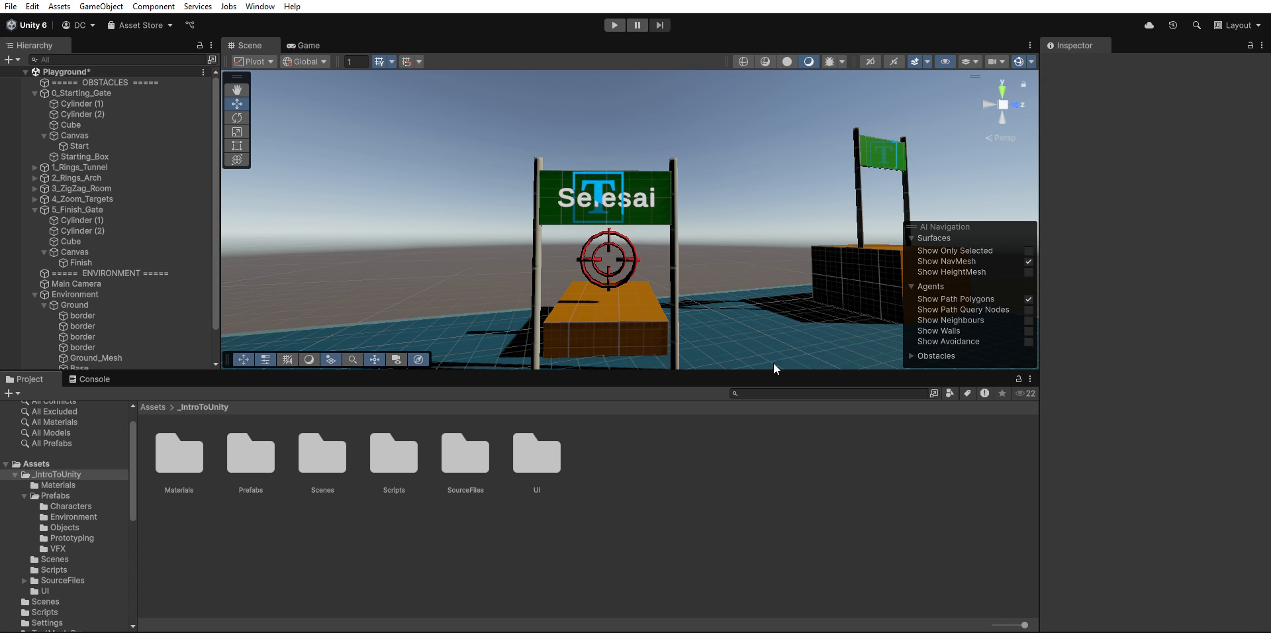
Save the Playground scene and open the Scenes folder inside _IntroToUnity.
{"action": "scroll", "coordinate": [161, 232], "scroll_direction": "down", "scroll_amount": 2}
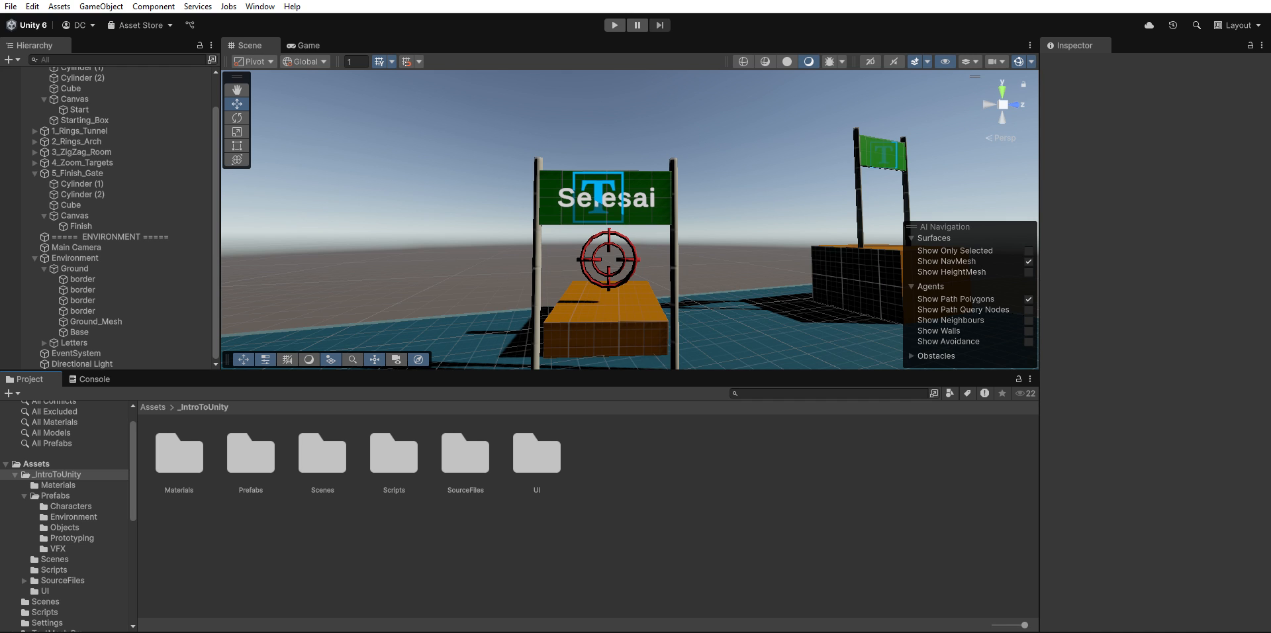
{"action": "scroll", "coordinate": [125, 276], "scroll_direction": "up", "scroll_amount": 2}
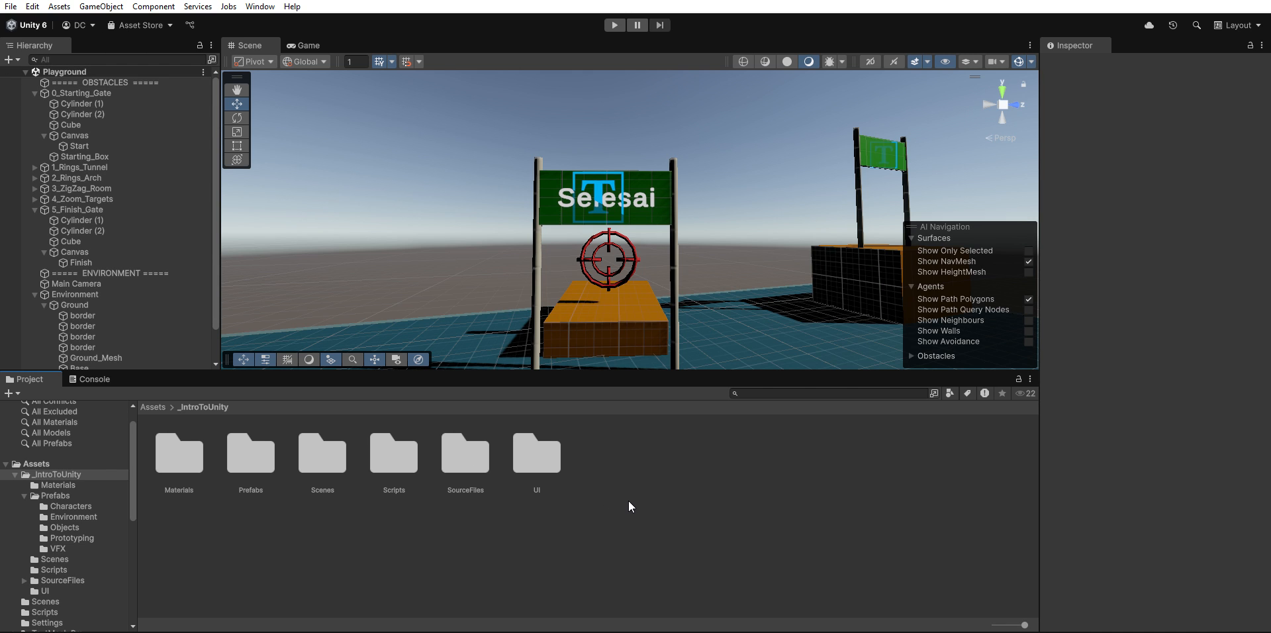
{"action": "double_click", "coordinate": [307, 445]}
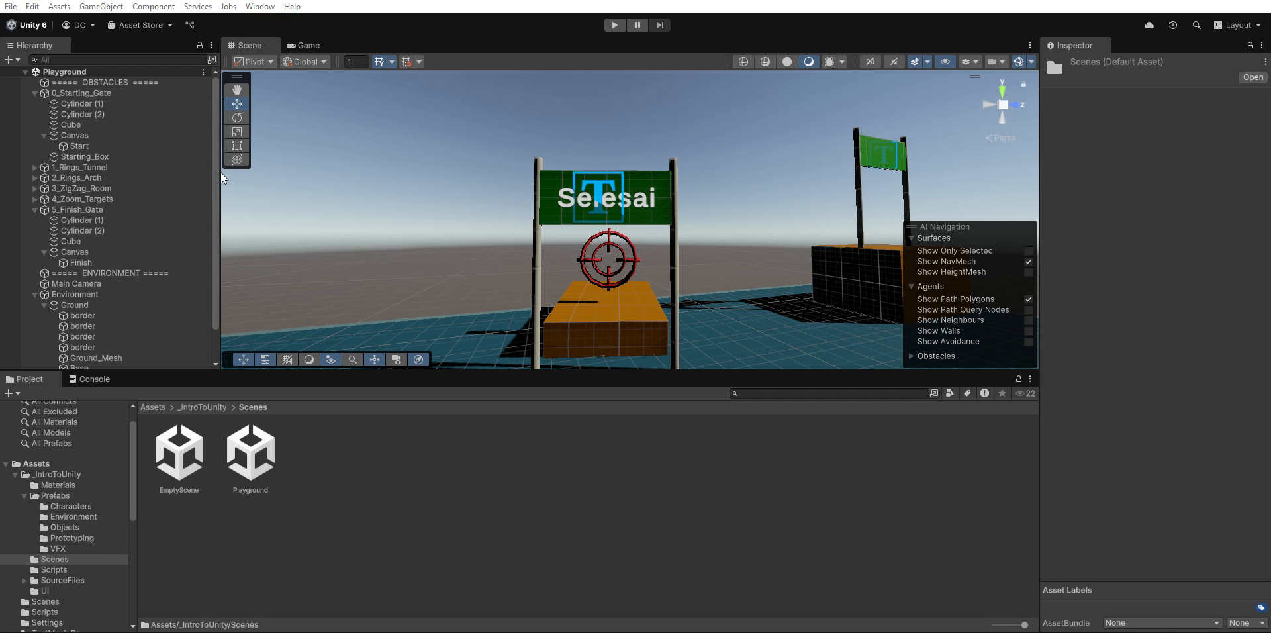
Create a new scene containing a Main Camera and Directional Light, and save it as MyFirstScene.
{"action": "left_click", "coordinate": [537, 475]}
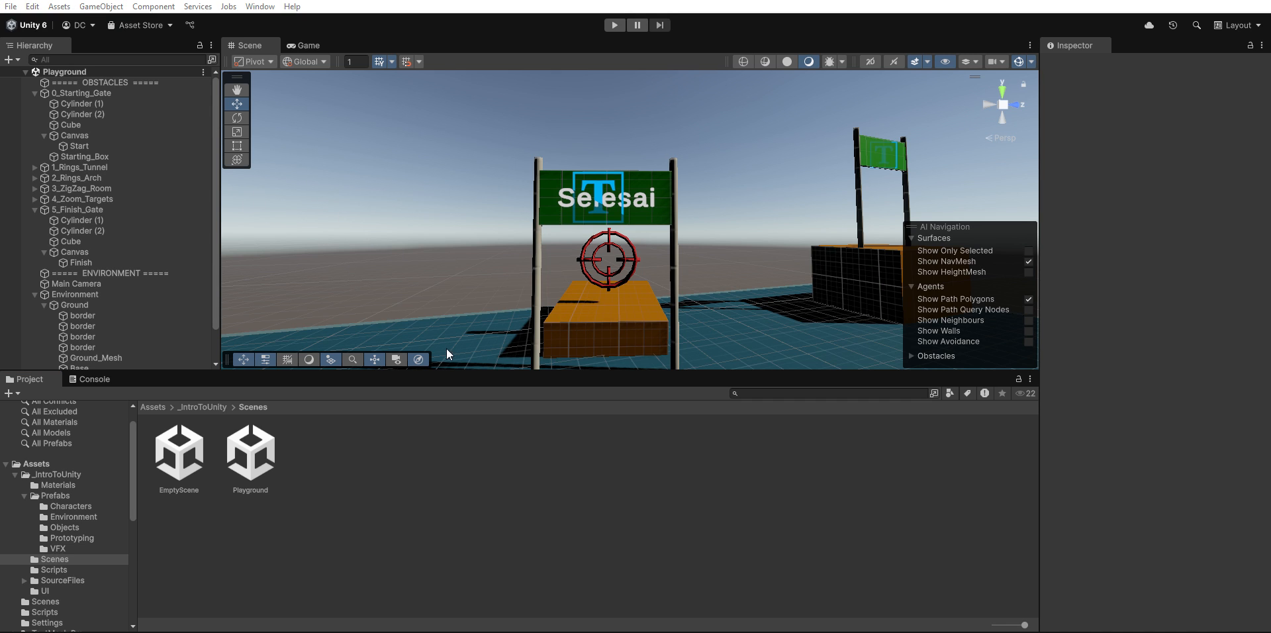
{"action": "left_click", "coordinate": [511, 400]}
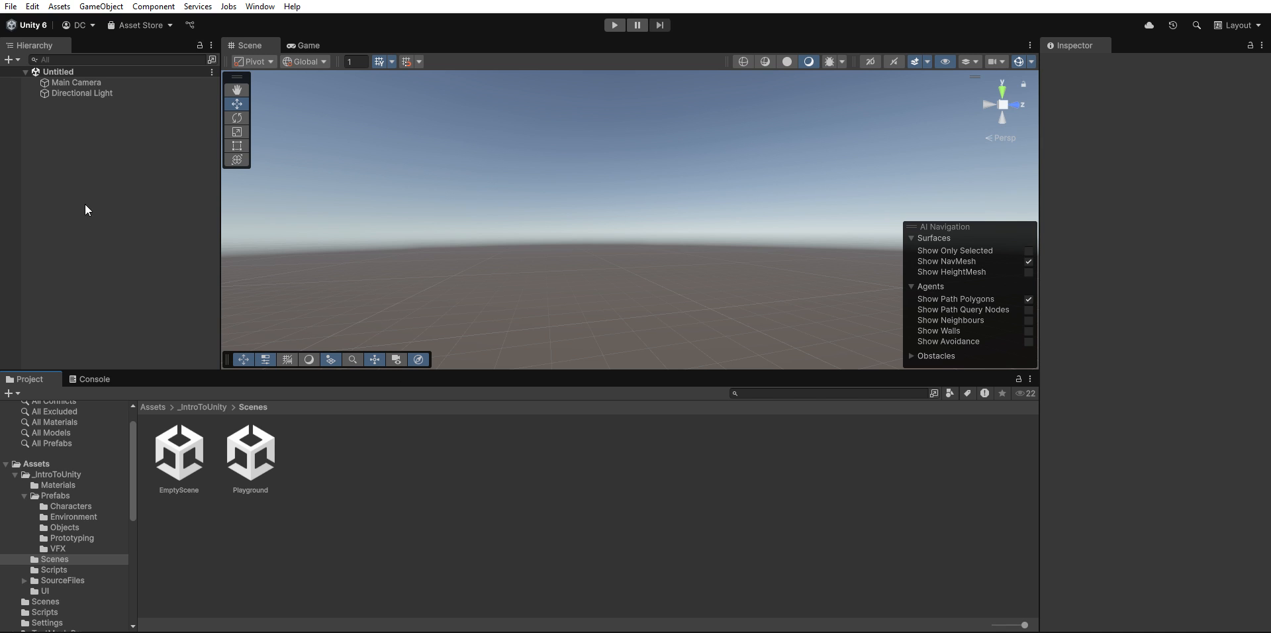
{"action": "left_click", "coordinate": [120, 93]}
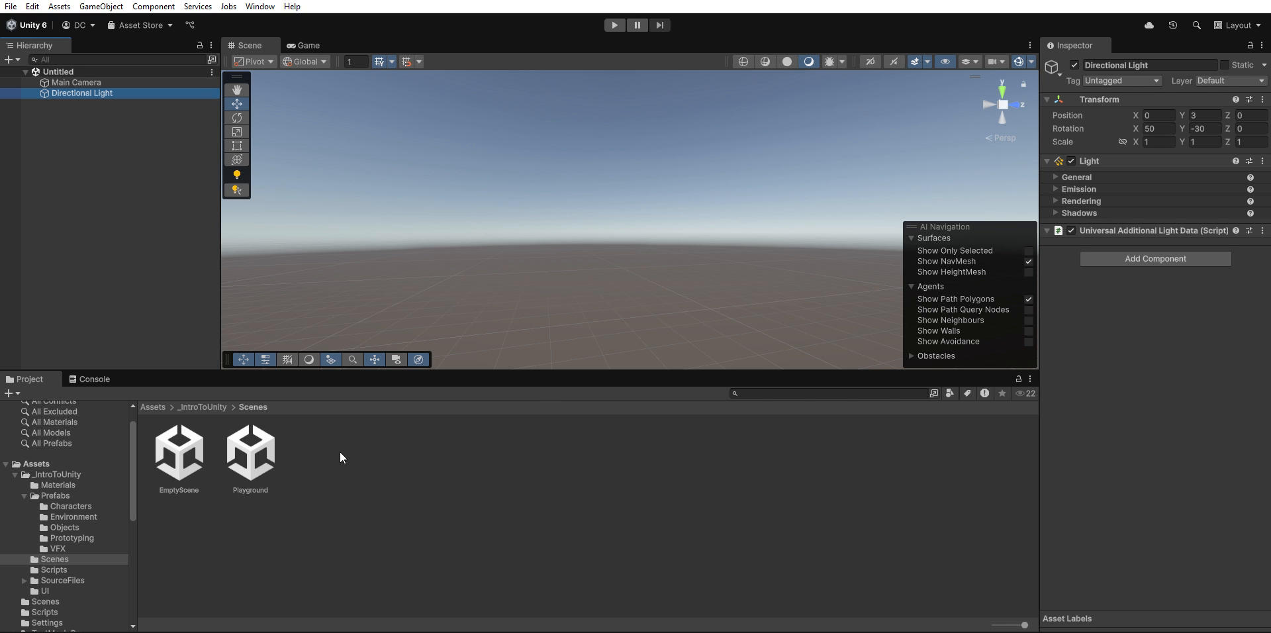
{"action": "left_click", "coordinate": [142, 228]}
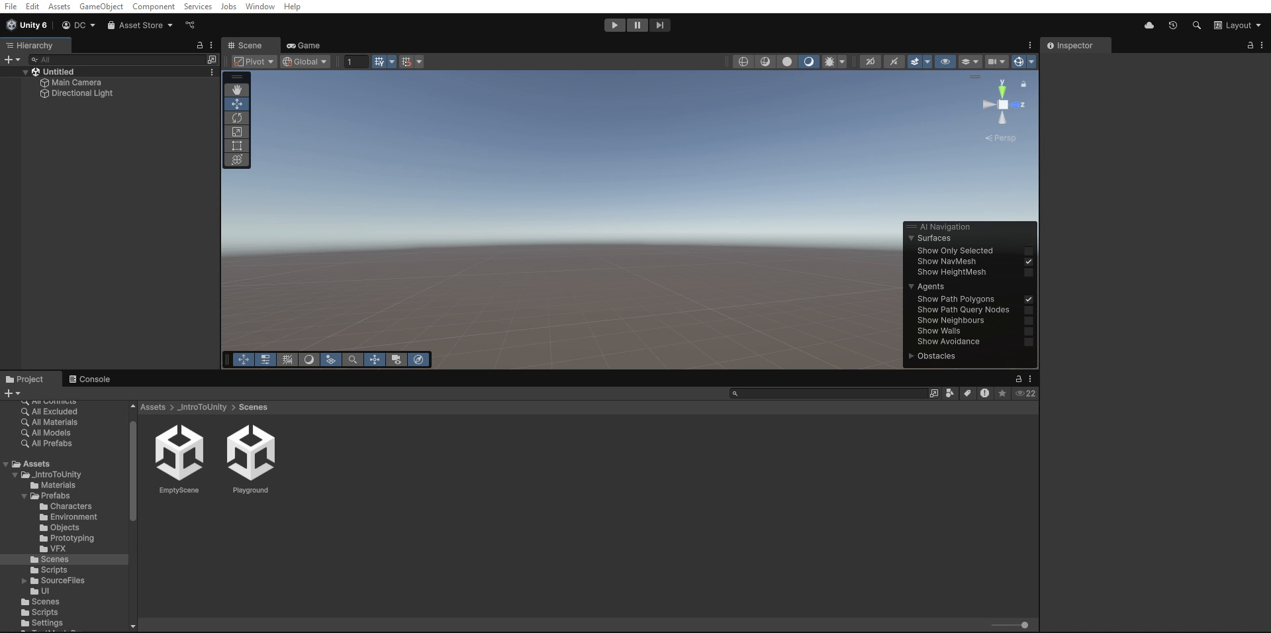
{"action": "left_click", "coordinate": [402, 401]}
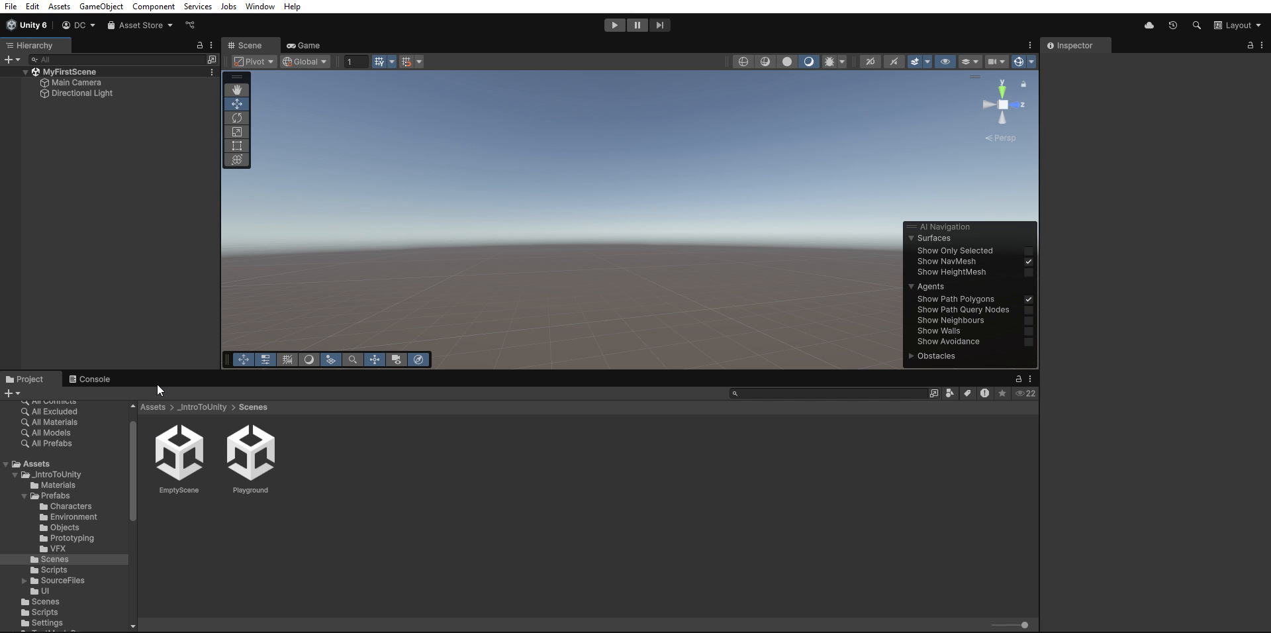
Add a Plane with its default name to MyFirstScene and frame it from an angle above.
{"action": "left_click", "coordinate": [345, 446]}
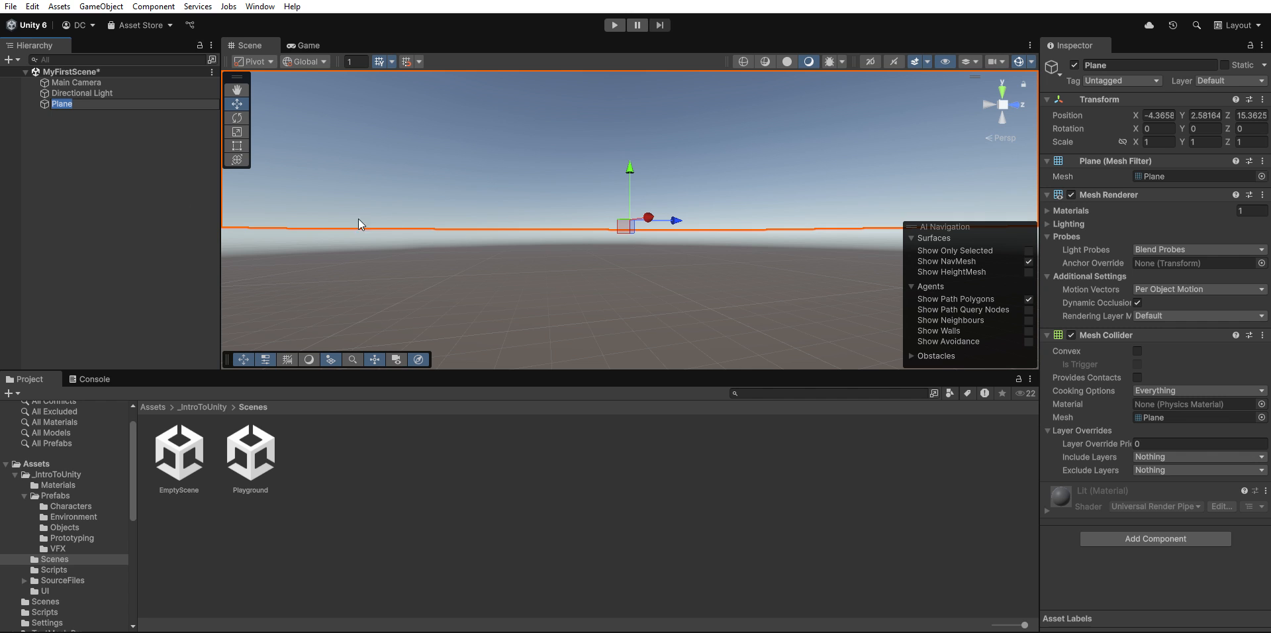
{"action": "type", "text": "f"}
{"action": "key", "text": "Escape"}
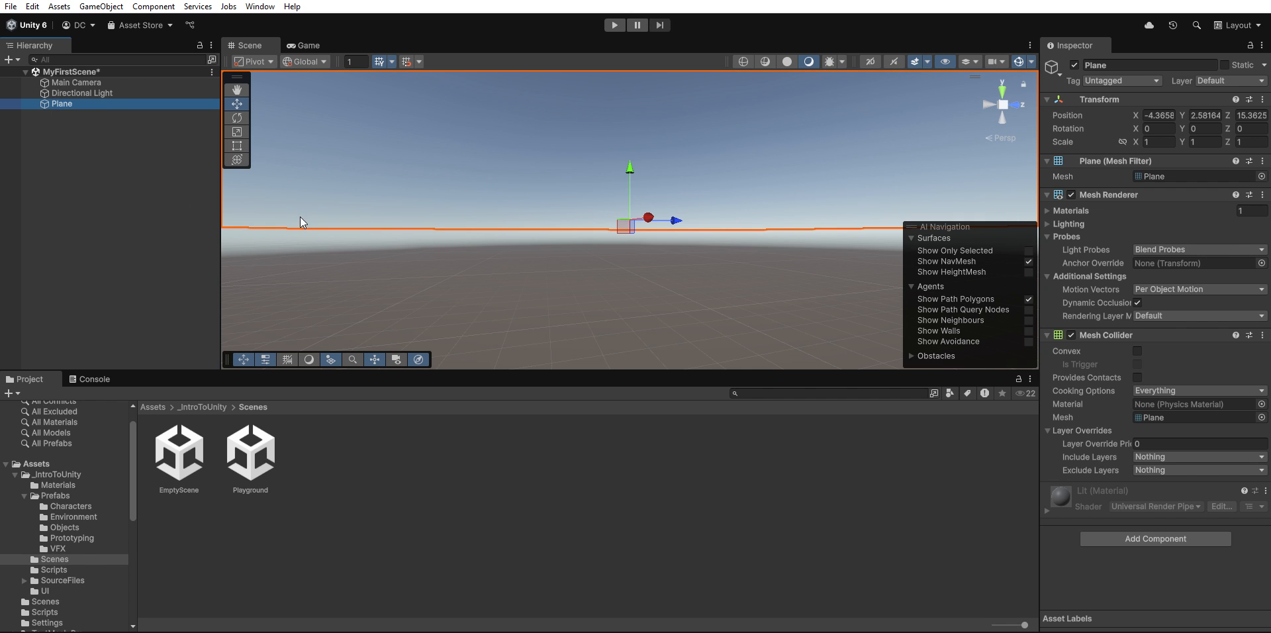
{"action": "left_click", "coordinate": [131, 157]}
{"action": "double_click", "coordinate": [63, 103]}
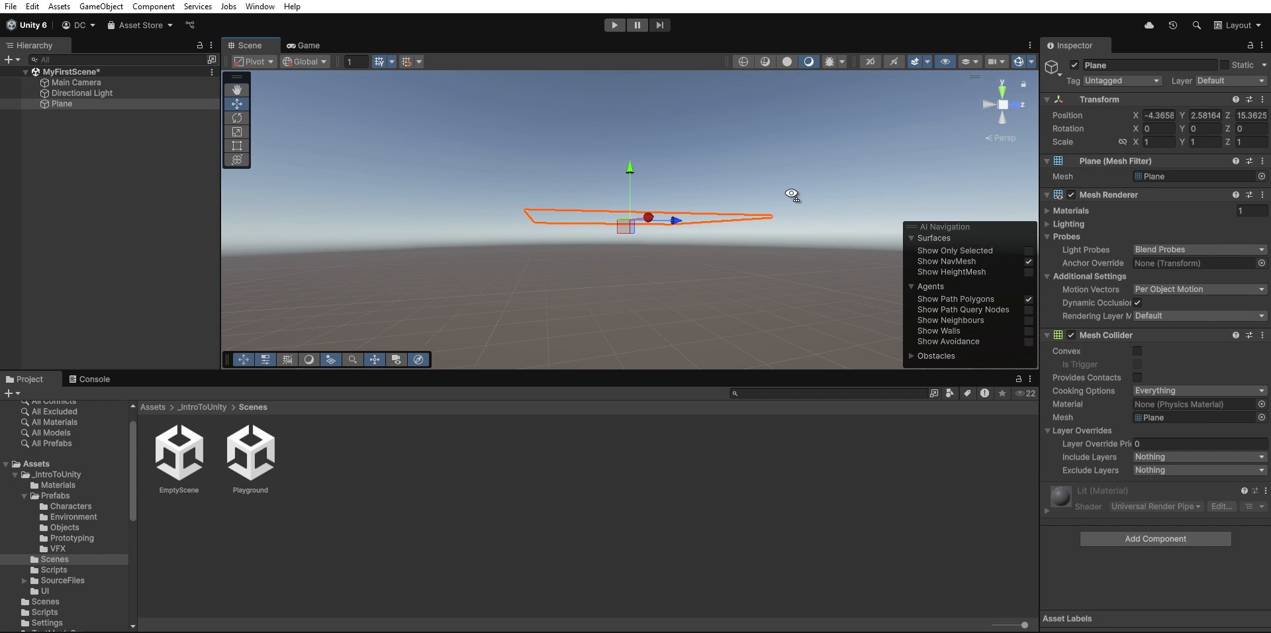
{"action": "right_click_drag", "start_coordinate": [789, 190], "coordinate": [607, 298]}
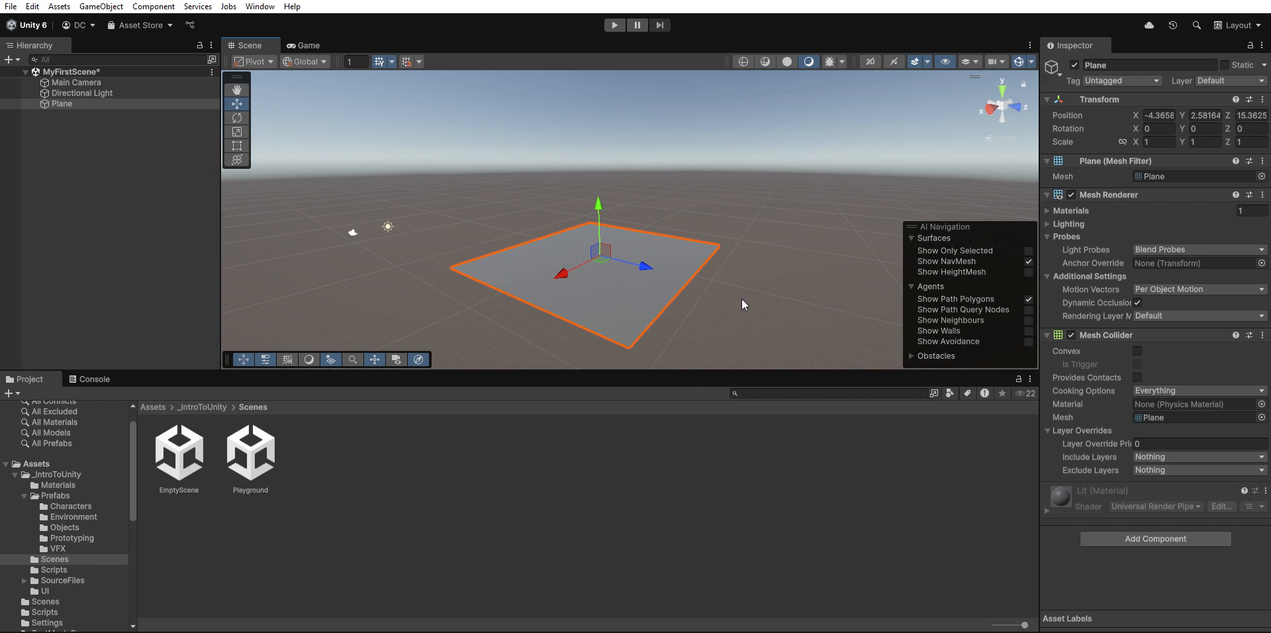
{"action": "mouse_move", "coordinate": [611, 288]}
{"action": "middle_mouse_down"}
{"action": "mouse_move", "coordinate": [614, 300]}
{"action": "mouse_move", "coordinate": [606, 180]}
{"action": "mouse_move", "coordinate": [630, 276]}
{"action": "middle_mouse_up"}
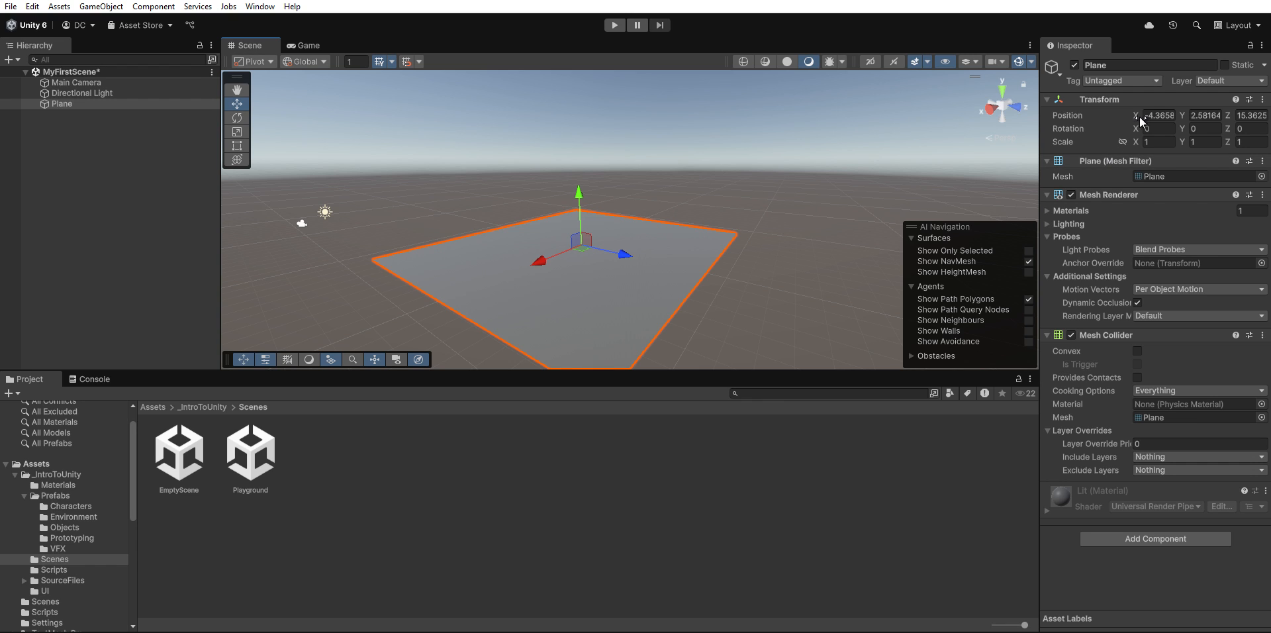
Reset the Plane's Transform so its position is 0, 0, 0, and refocus on it.
{"action": "right_click", "coordinate": [1193, 100]}
{"action": "left_click", "coordinate": [1213, 105]}
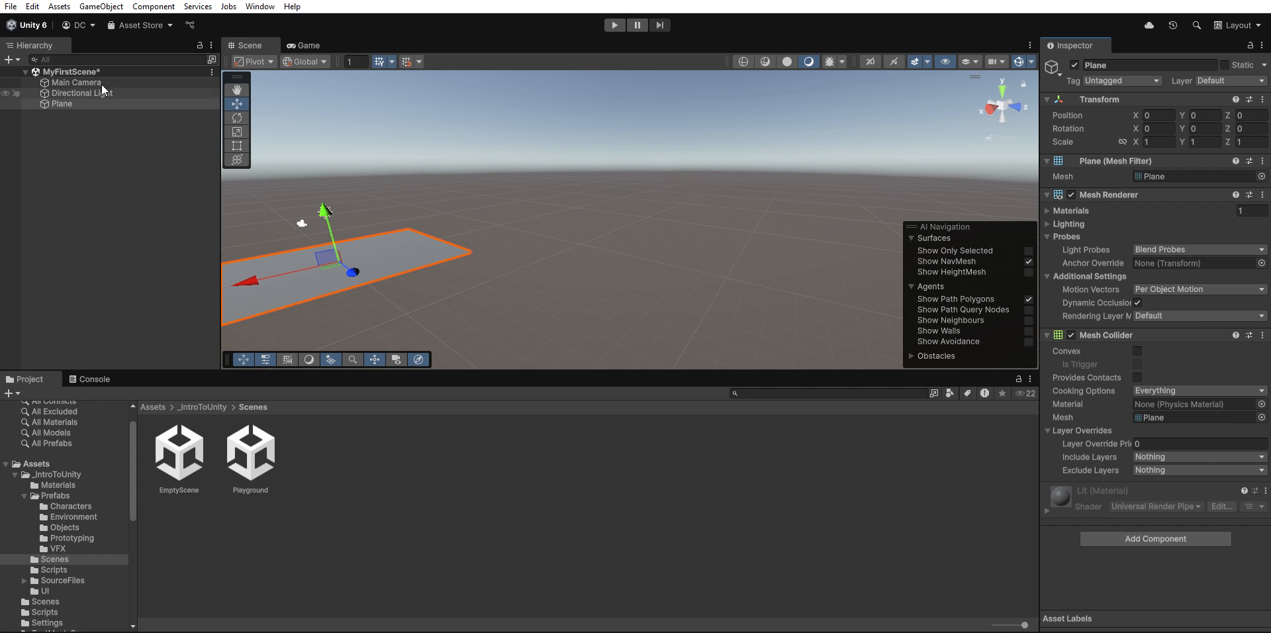
{"action": "double_click", "coordinate": [105, 103]}
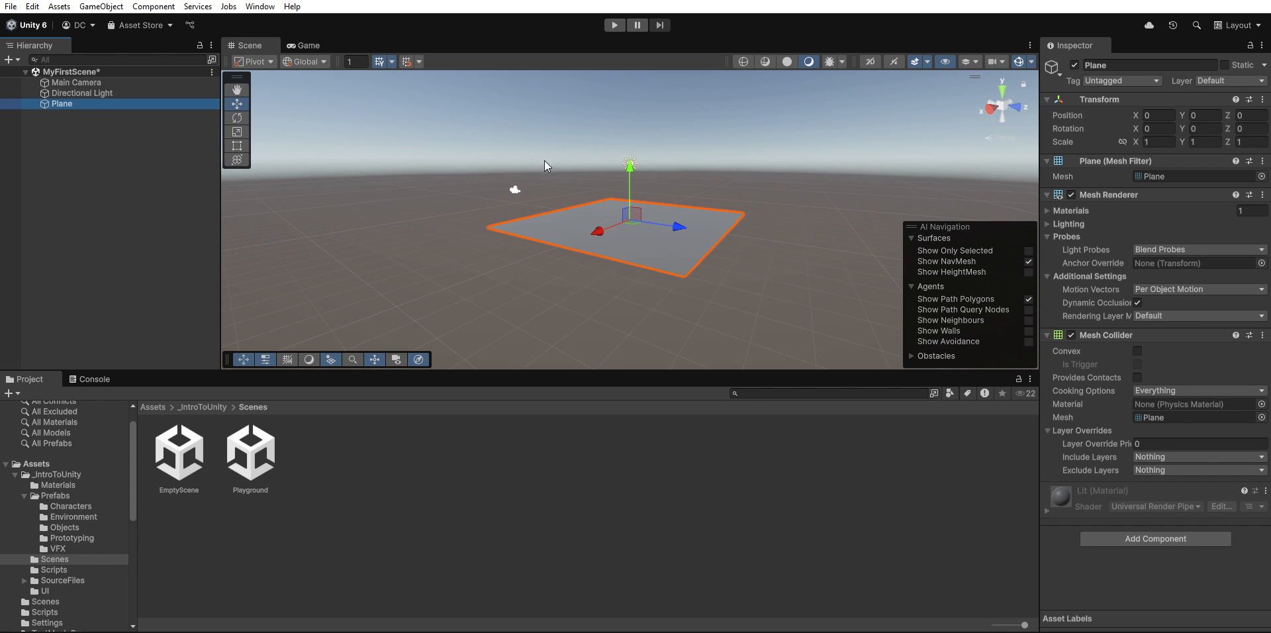
Select the Main Camera and preview what it sees in the Game view.
{"action": "left_click", "coordinate": [86, 82]}
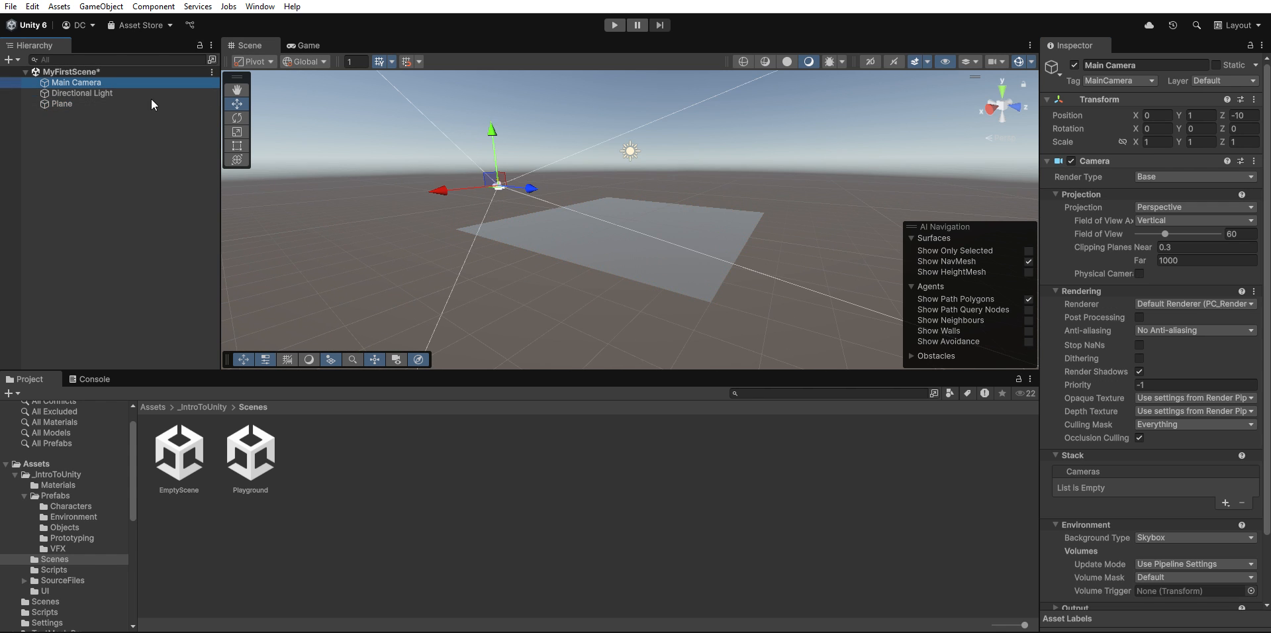
{"action": "left_click", "coordinate": [299, 45]}
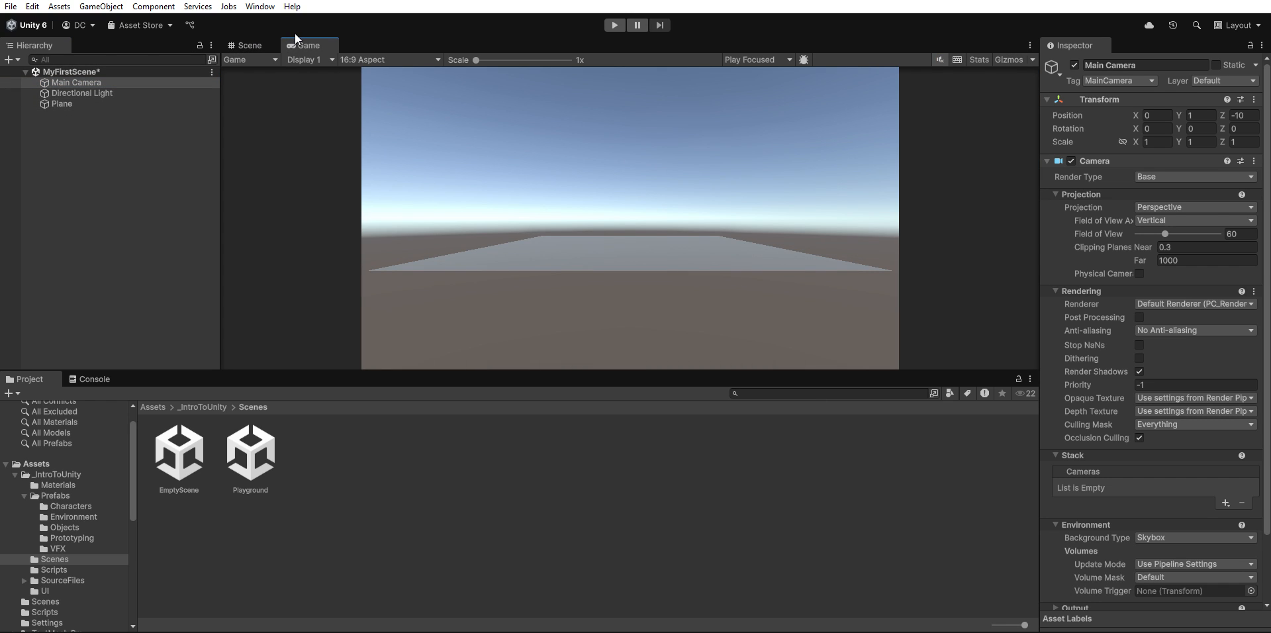
Back in the Scene view, scale the Plane to 0.71, 1.21, 1.02 on X, Y, Z and reset its Transform.
{"action": "left_click", "coordinate": [250, 44]}
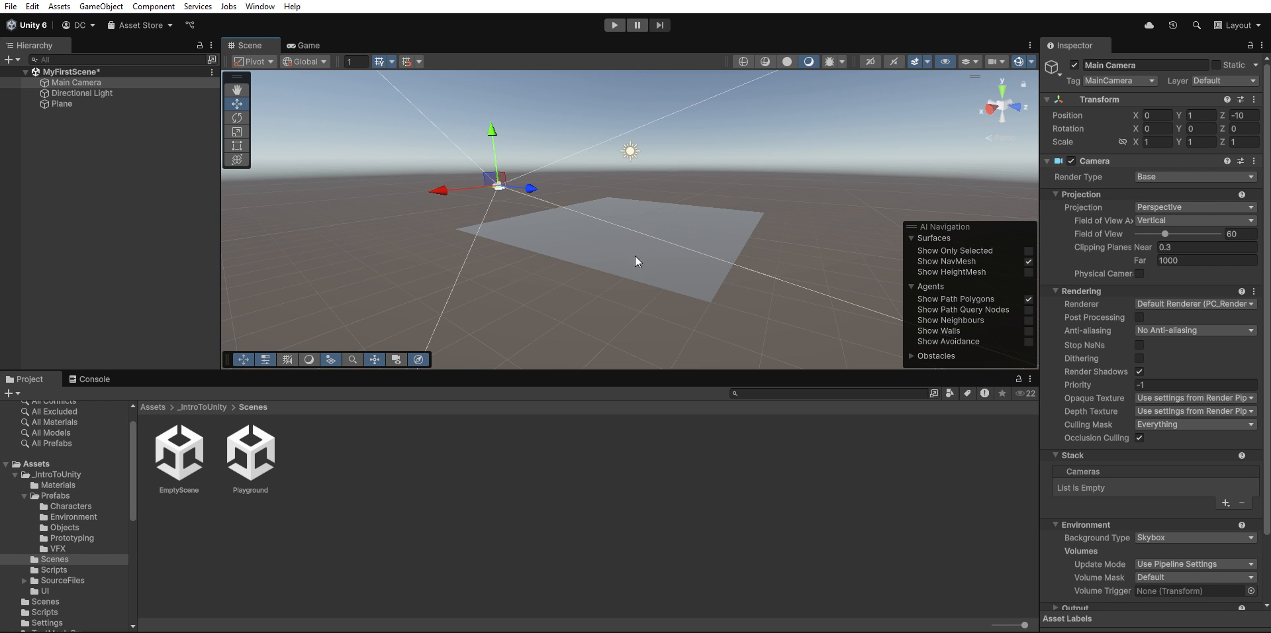
{"action": "left_click", "coordinate": [53, 92]}
{"action": "left_click", "coordinate": [53, 104]}
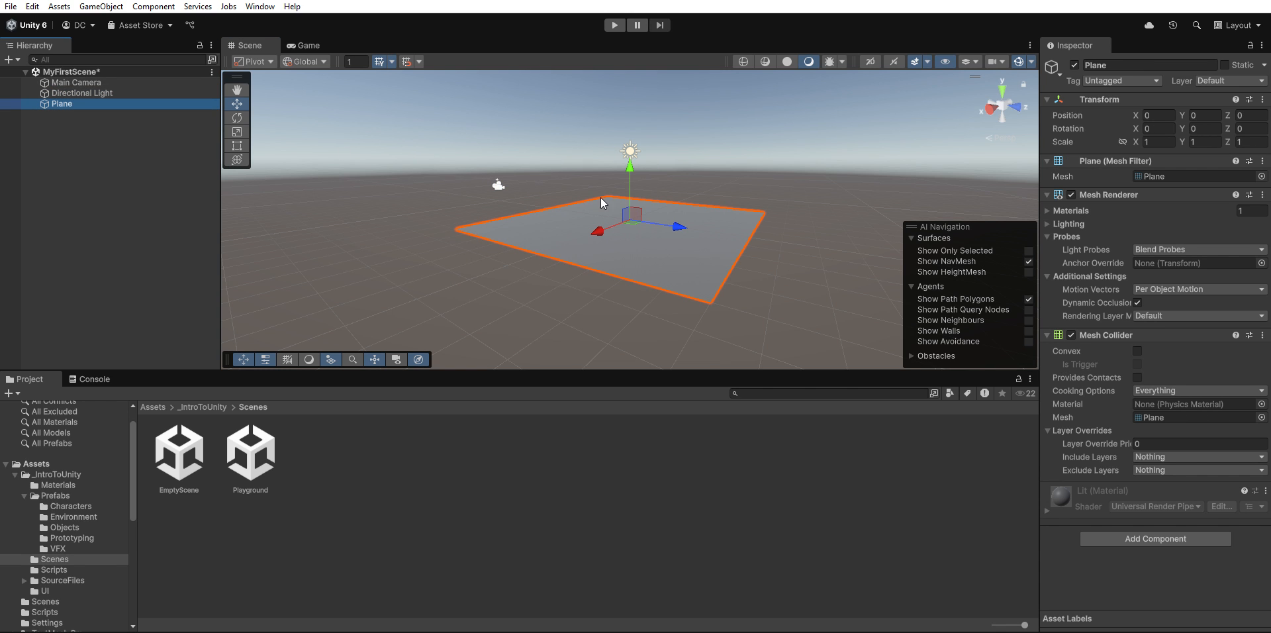
{"action": "scroll", "coordinate": [714, 209], "scroll_direction": "up", "scroll_amount": 5}
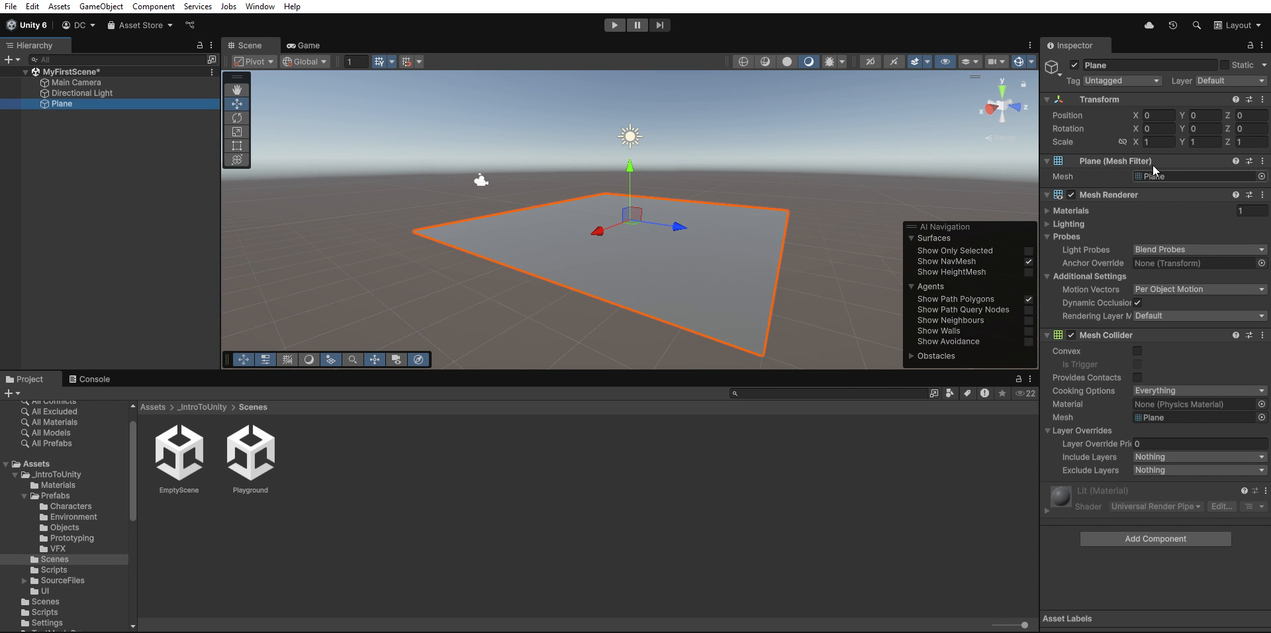
{"action": "left_click_drag", "start_coordinate": [1144, 136], "coordinate": [1237, 132]}
{"action": "left_click", "coordinate": [1263, 97]}
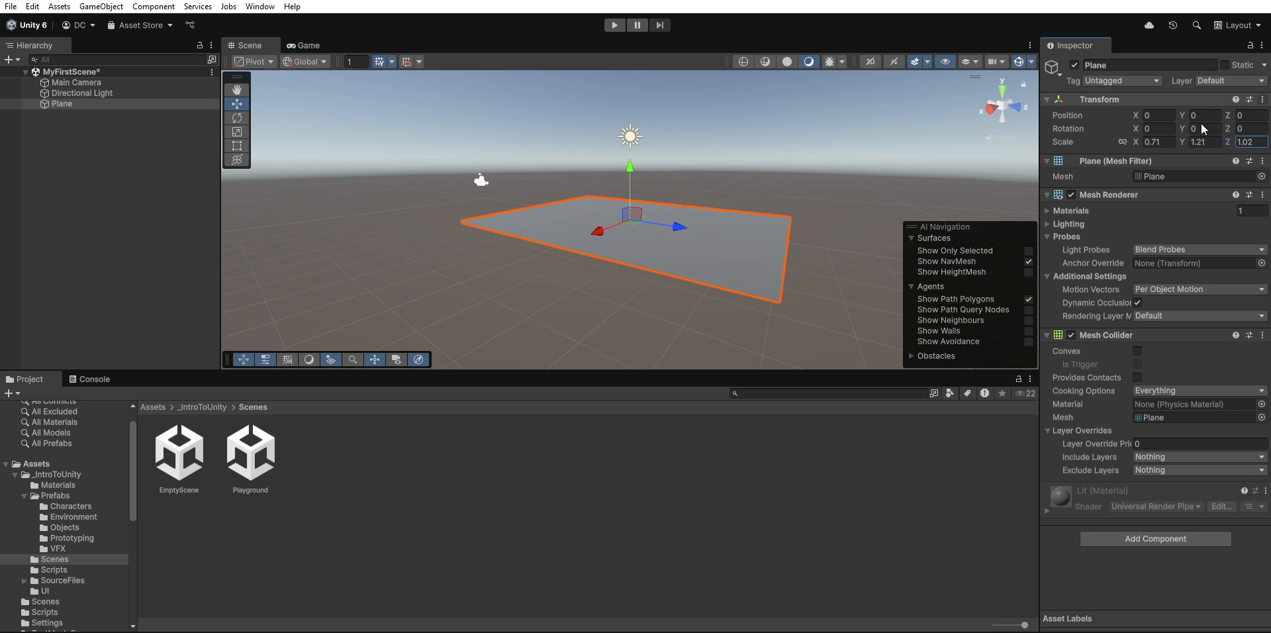
{"action": "left_click", "coordinate": [1183, 113]}
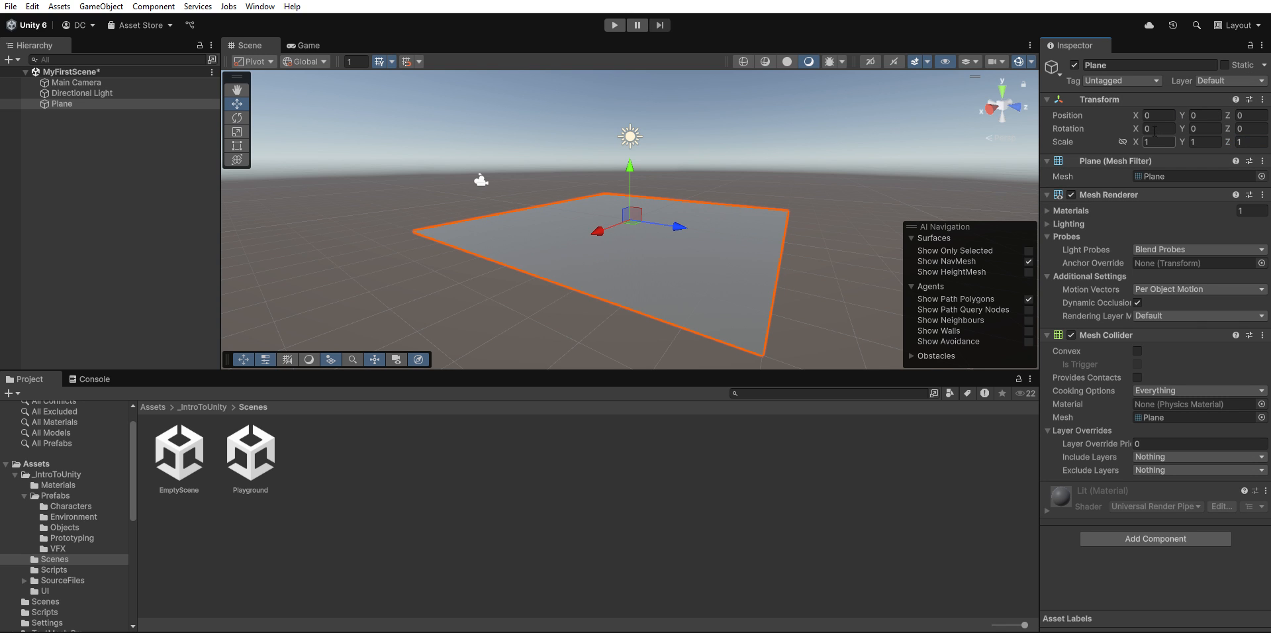
Rotate the Plane to -1.99, -4.55, -2.79 on X, Y, Z and reset its Transform.
{"action": "left_click_drag", "start_coordinate": [1137, 127], "coordinate": [1102, 129]}
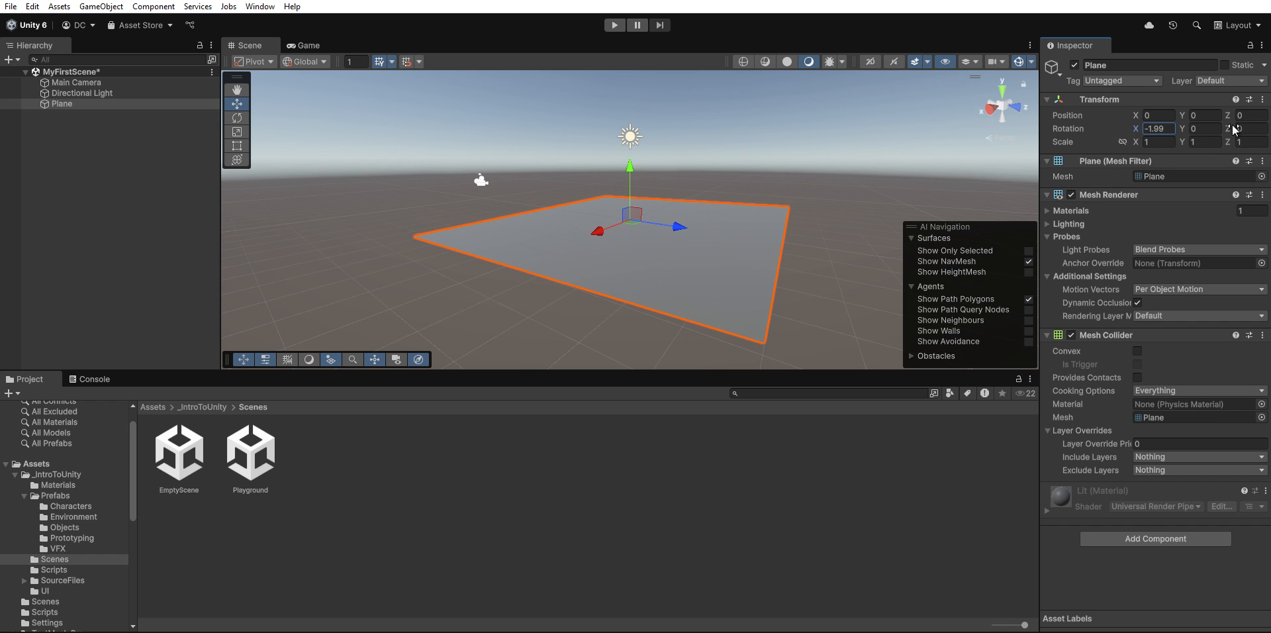
{"action": "left_click_drag", "start_coordinate": [1185, 126], "coordinate": [1089, 130]}
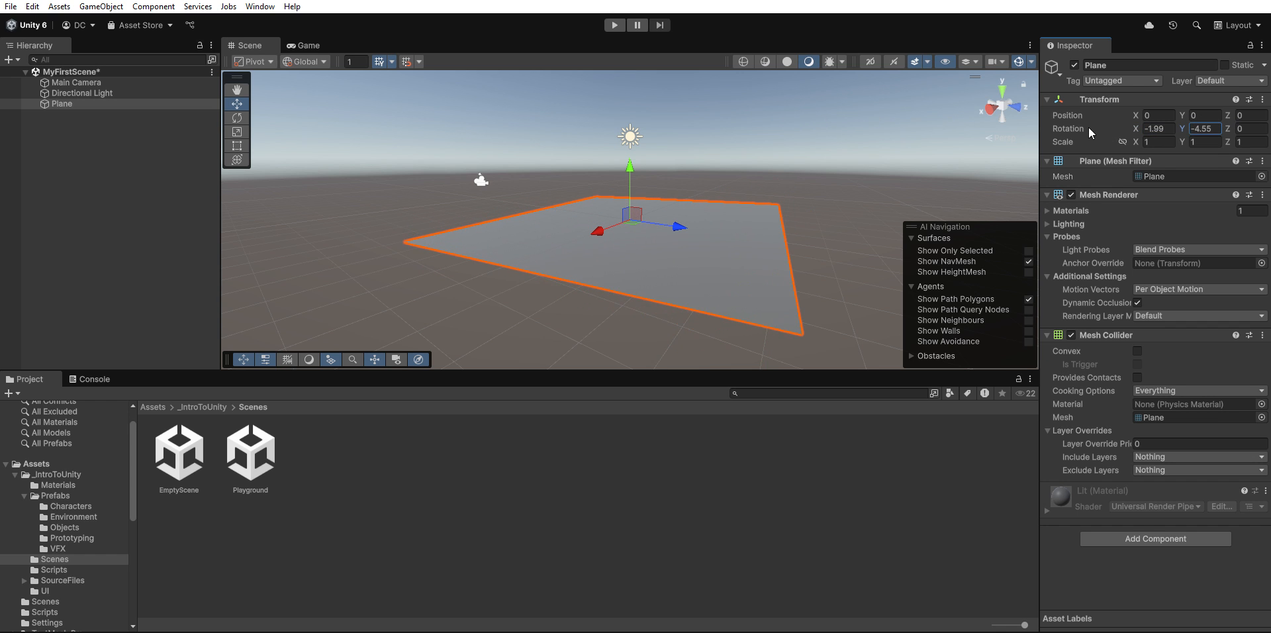
{"action": "left_click_drag", "start_coordinate": [1229, 128], "coordinate": [1177, 124]}
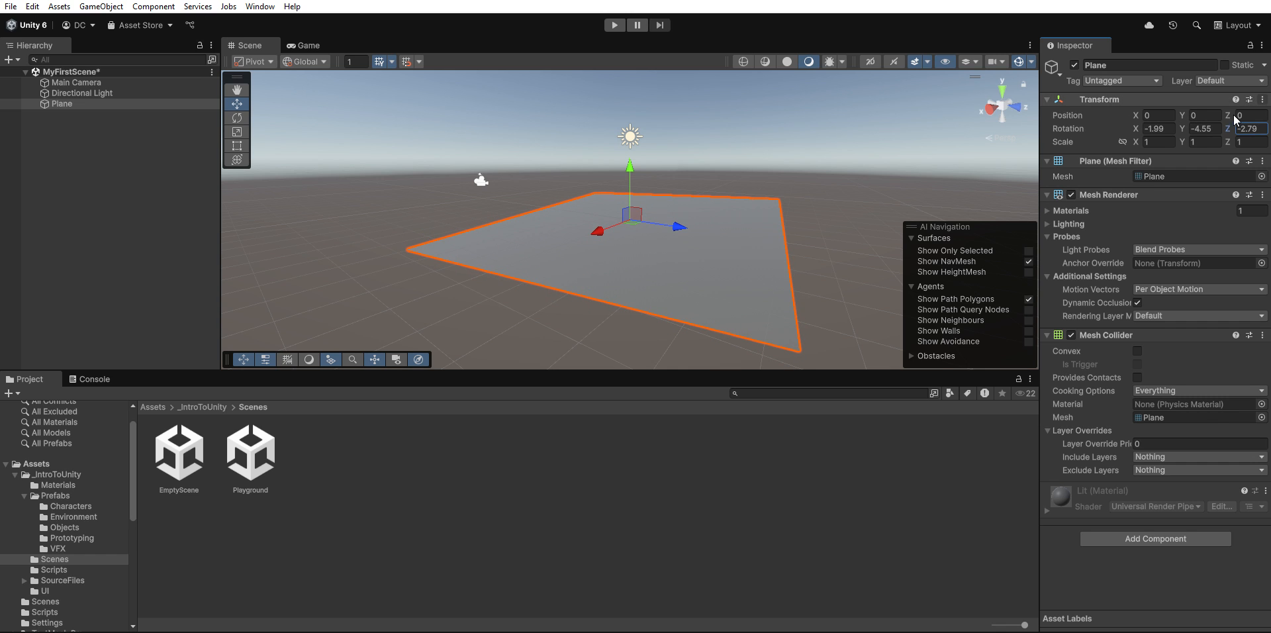
{"action": "left_click", "coordinate": [1193, 108]}
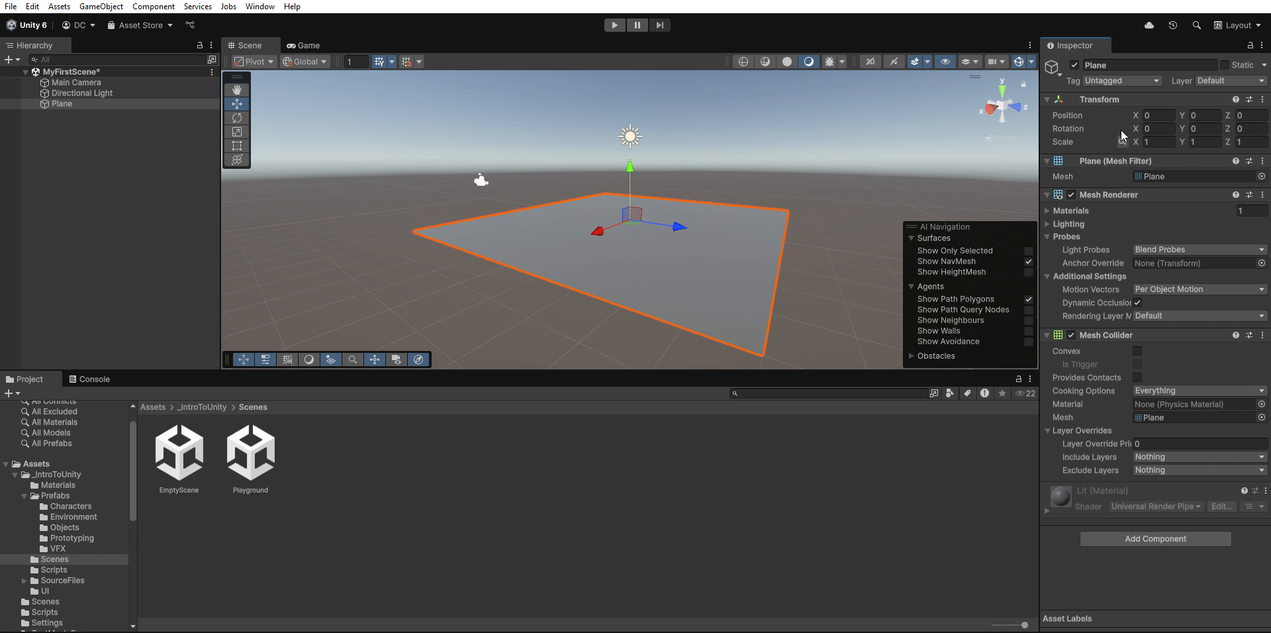
Scale the Plane proportionally to 2, restore it to 1, and expand its Mesh Renderer's Materials list.
{"action": "left_click", "coordinate": [1163, 137]}
{"action": "type", "text": "2"}
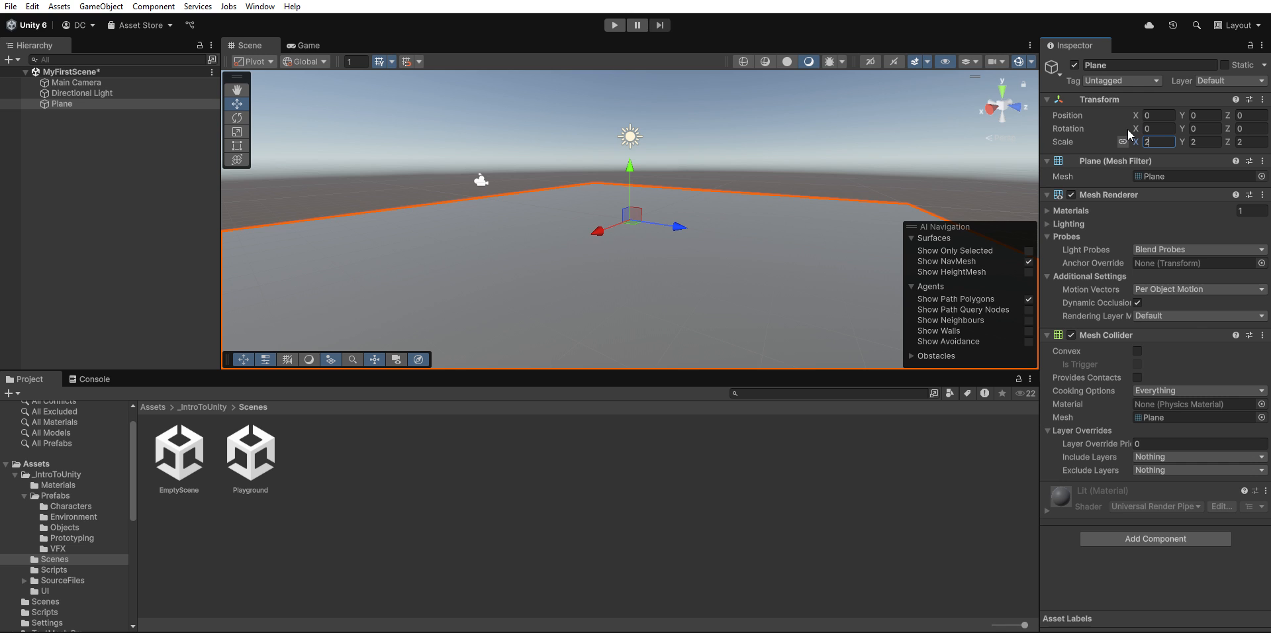
{"action": "left_click", "coordinate": [1165, 137]}
{"action": "type", "text": "1"}
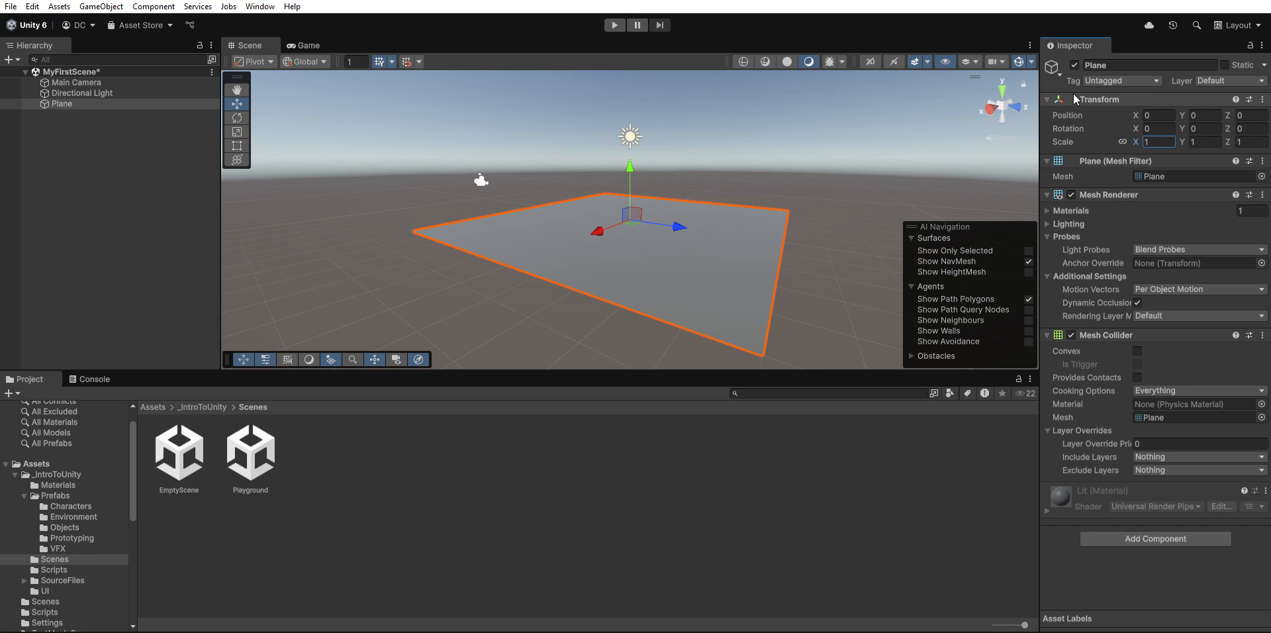
{"action": "left_click", "coordinate": [1050, 198]}
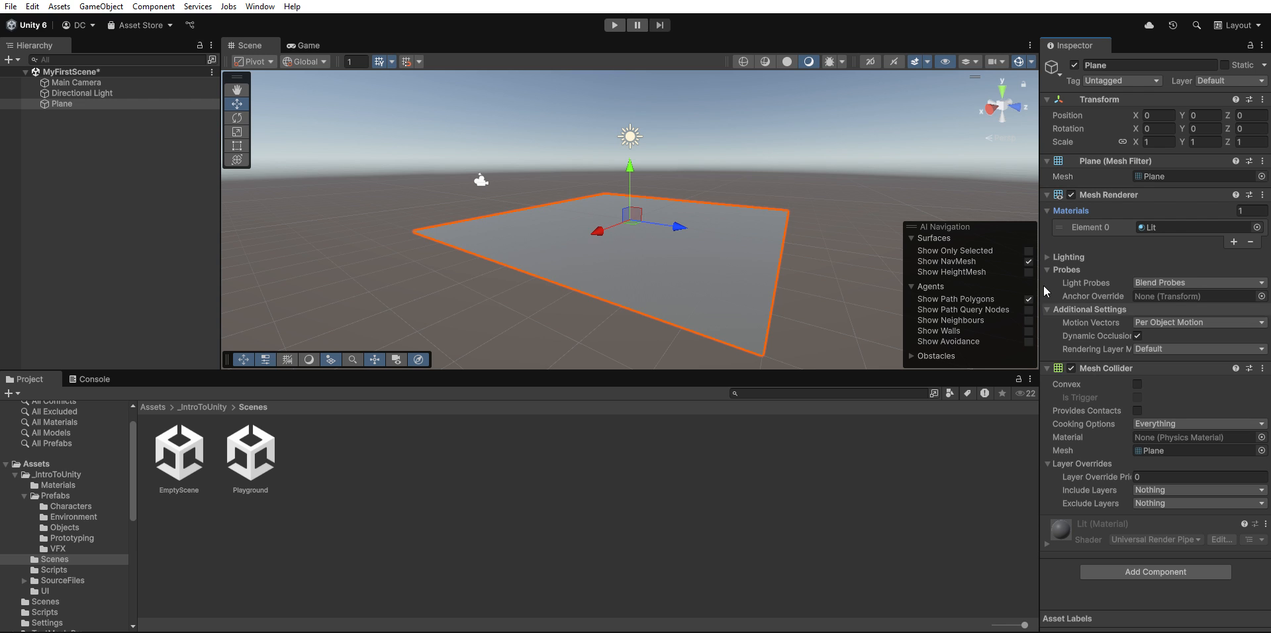
Add a Cube and a Sphere with their default names and move each one vertically to float above the Plane.
{"action": "left_click", "coordinate": [81, 182]}
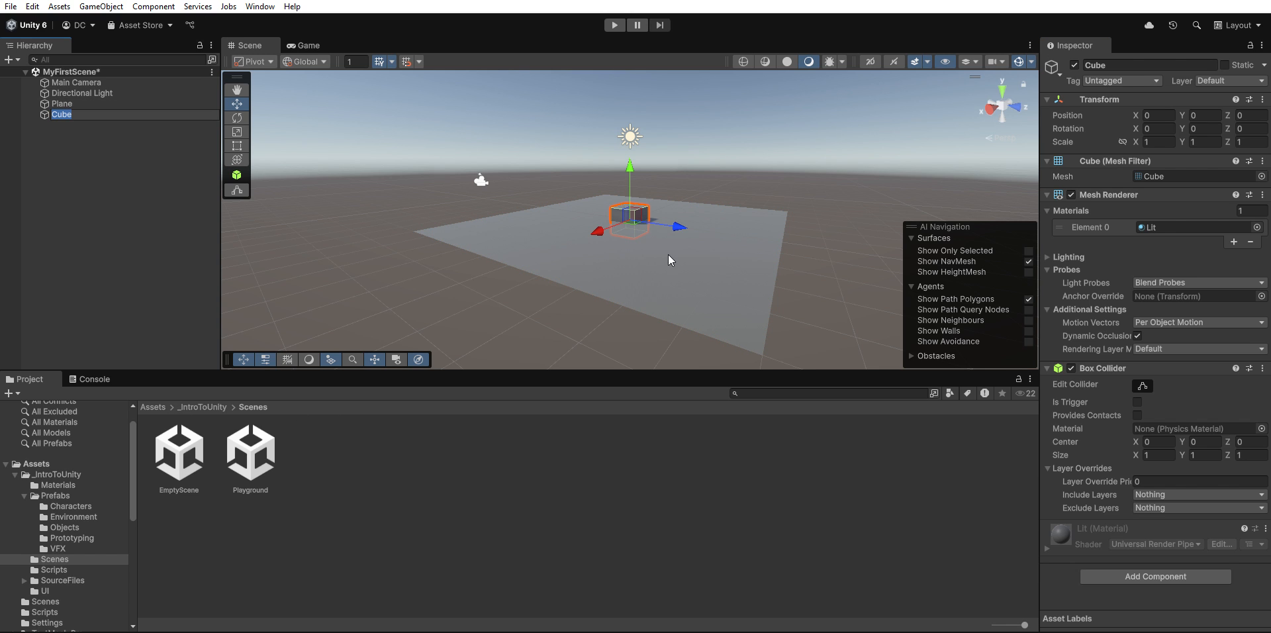
{"action": "left_click_drag", "start_coordinate": [631, 156], "coordinate": [633, 129]}
{"action": "left_click_drag", "start_coordinate": [682, 209], "coordinate": [447, 185], "text": "alt"}
{"action": "left_click", "coordinate": [94, 143]}
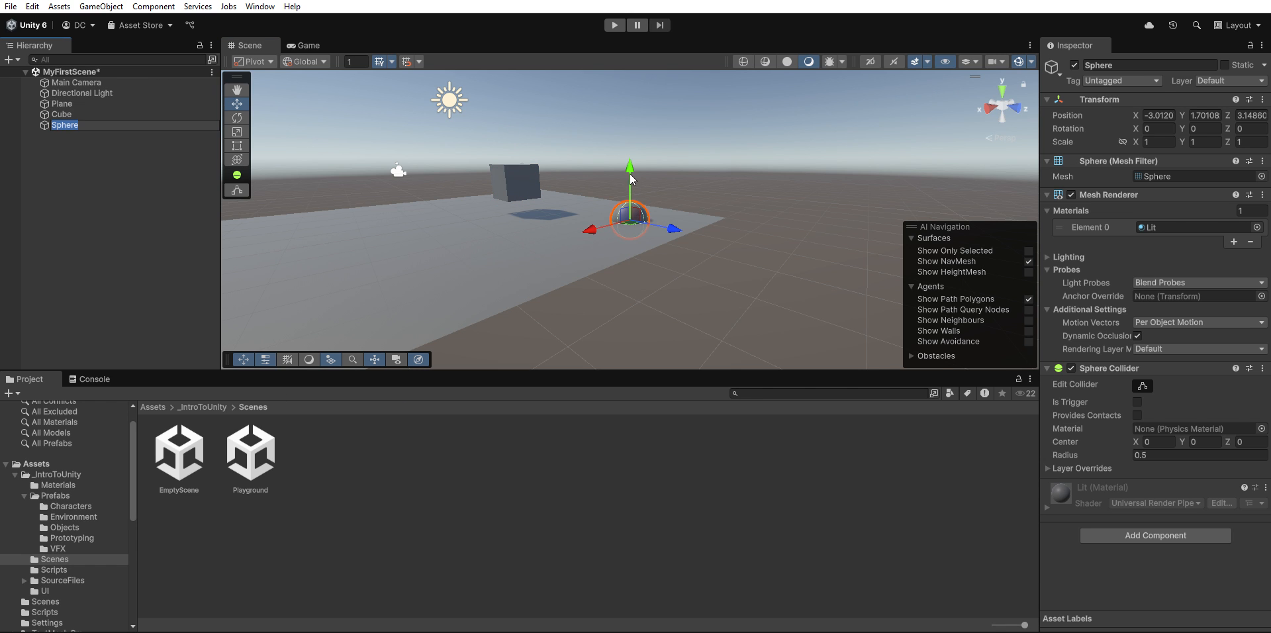
{"action": "left_click_drag", "start_coordinate": [631, 198], "coordinate": [630, 165]}
Add a Capsule and move it over the Plane to X 0.73, Y 1.16.
{"action": "right_click", "coordinate": [96, 161]}
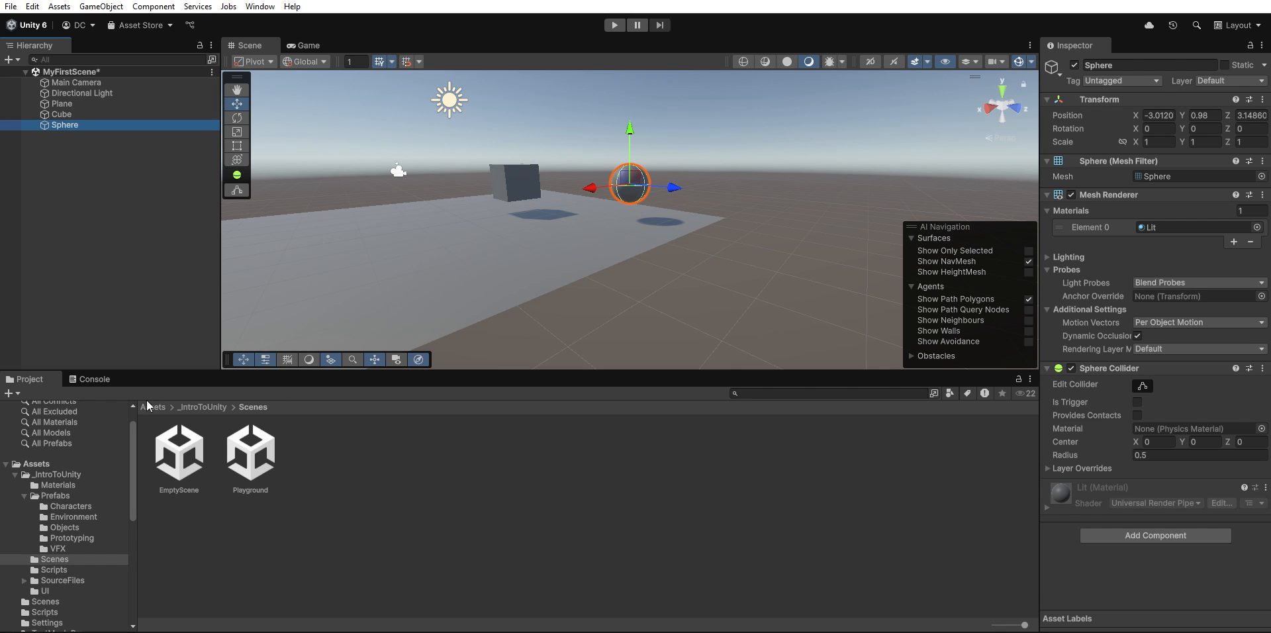
{"action": "left_click", "coordinate": [368, 437]}
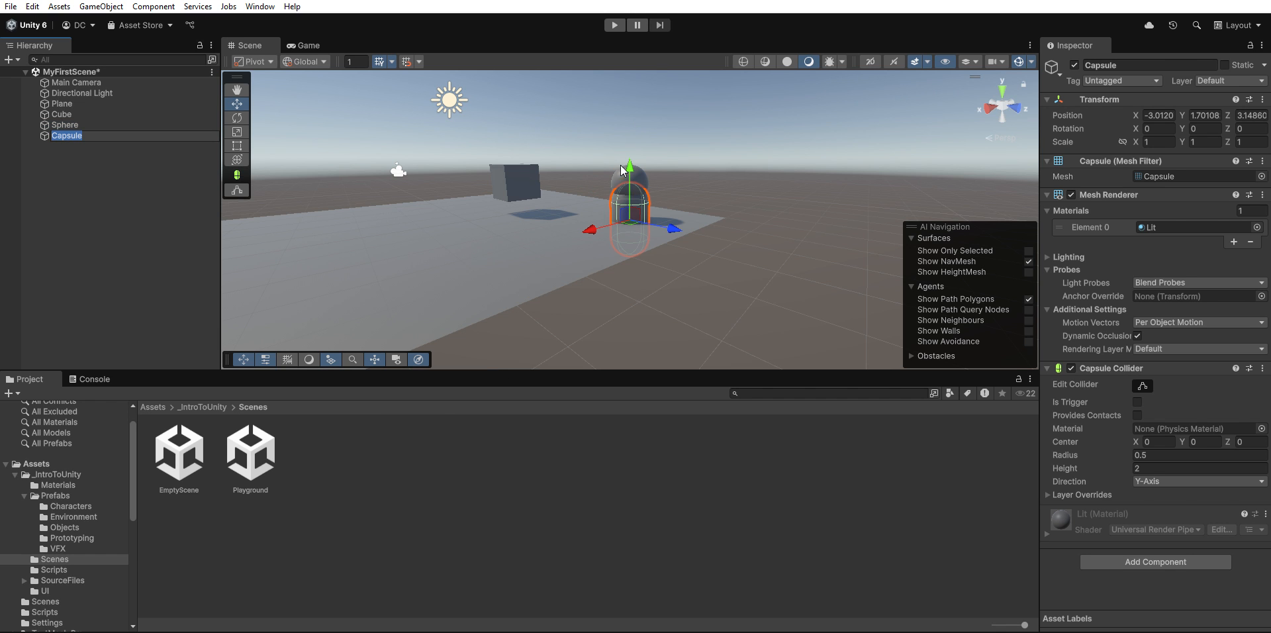
{"action": "left_click_drag", "start_coordinate": [629, 170], "coordinate": [352, 131]}
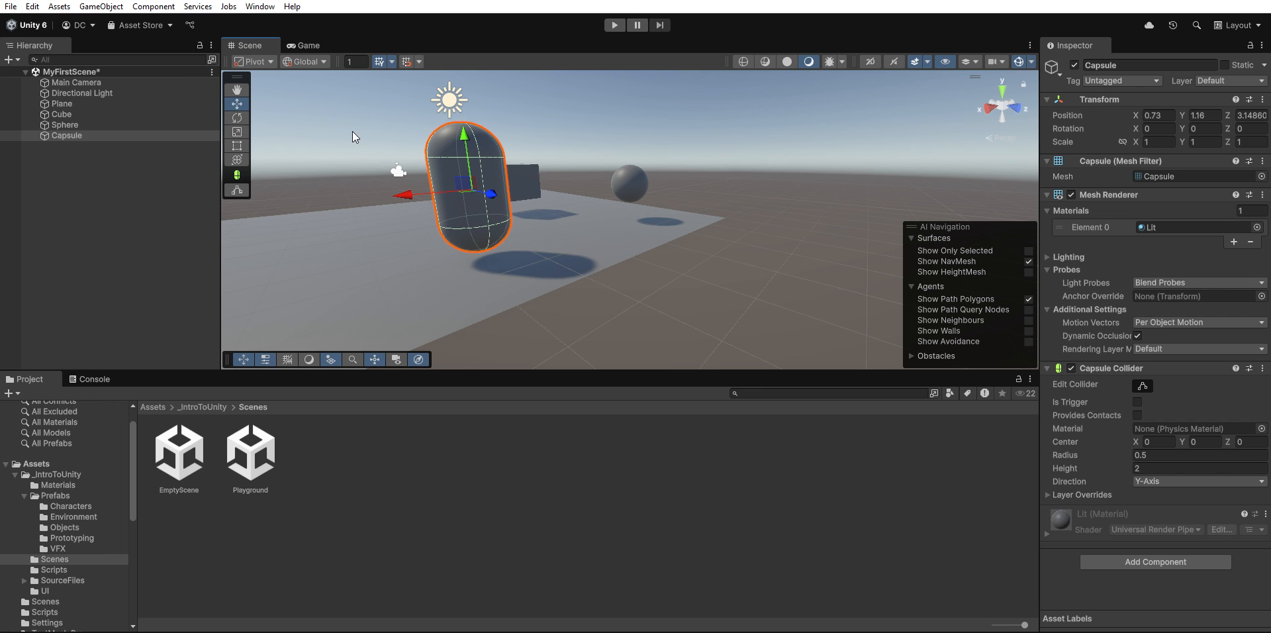
Add a Cylinder and move it over the Plane to X 2.151, away from the Capsule and Sphere.
{"action": "left_click", "coordinate": [131, 288]}
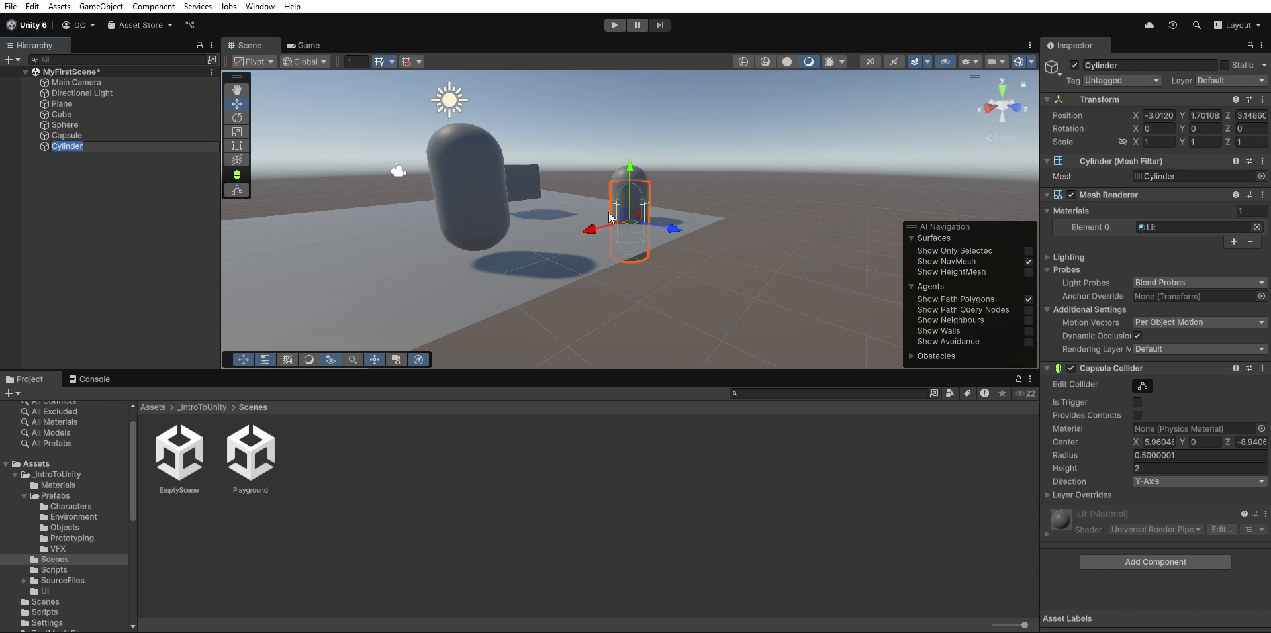
{"action": "left_click_drag", "start_coordinate": [597, 226], "coordinate": [281, 307]}
{"action": "left_click_drag", "start_coordinate": [367, 306], "coordinate": [401, 232]}
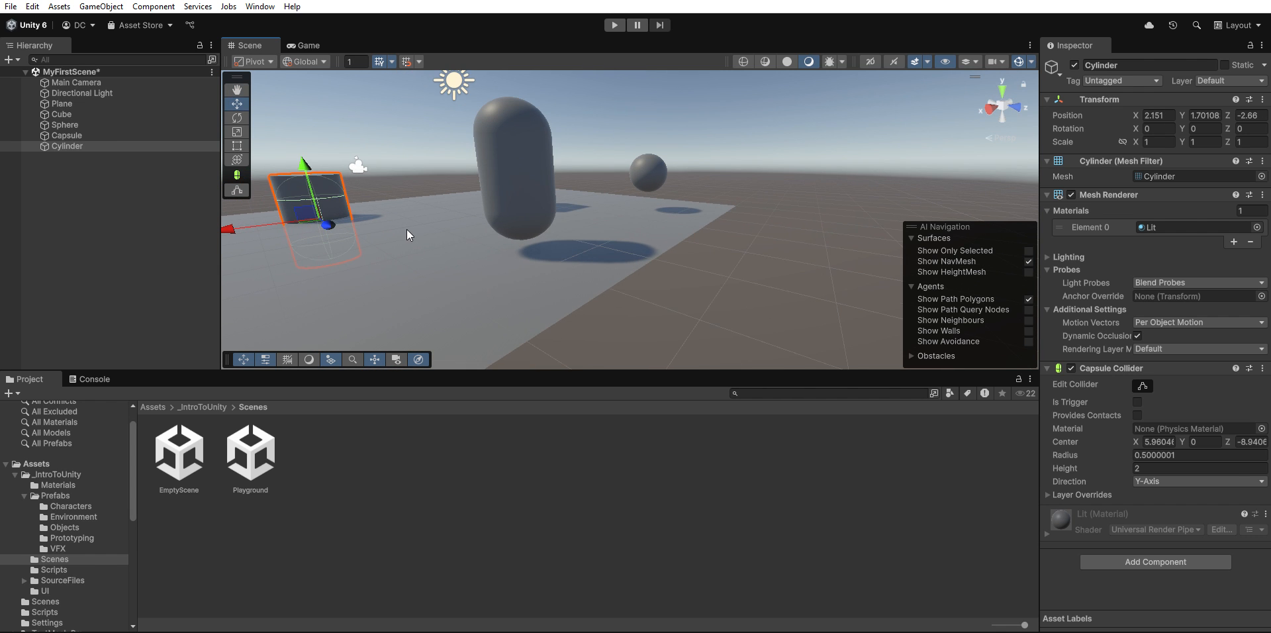
{"action": "left_click_drag", "start_coordinate": [598, 254], "coordinate": [666, 238], "text": "alt"}
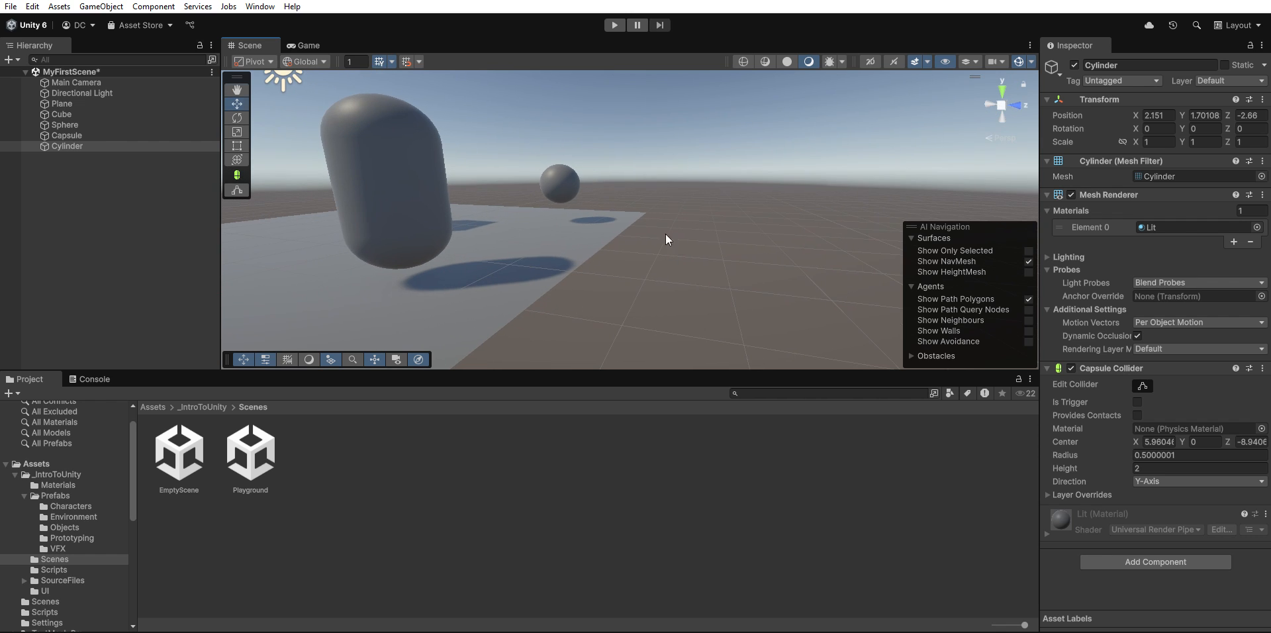
Focus on the Cylinder, move it vertically to Y 1.144, and frame it standing above the Plane.
{"action": "left_click", "coordinate": [84, 136]}
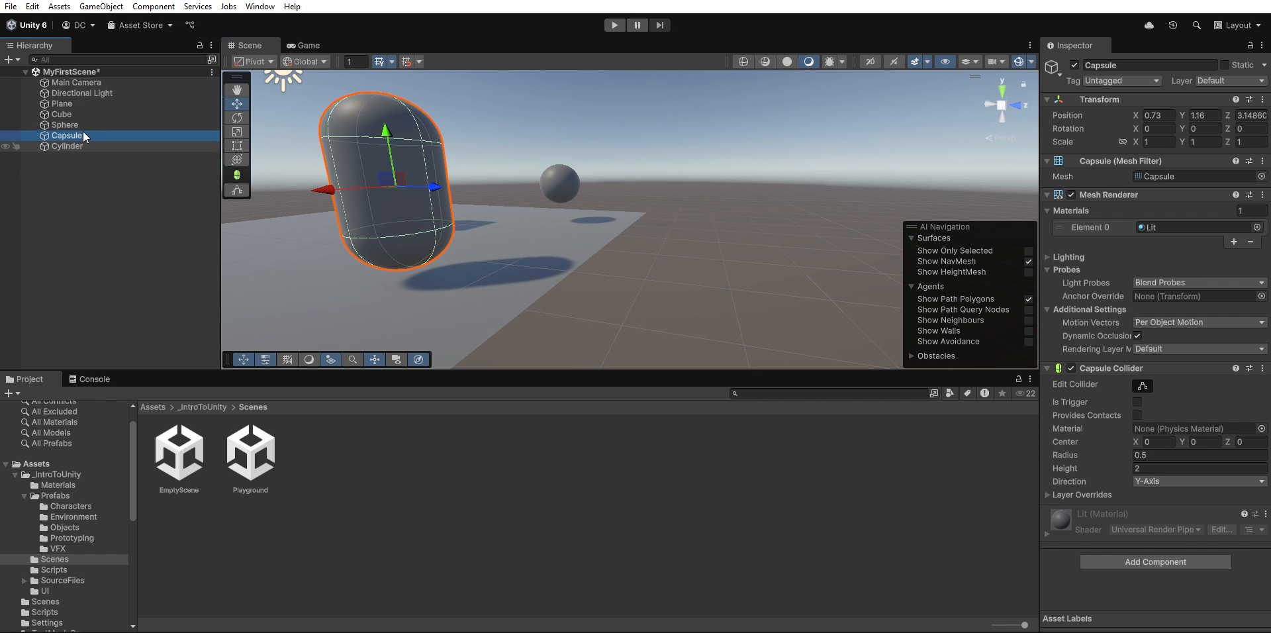
{"action": "key", "text": "Down"}
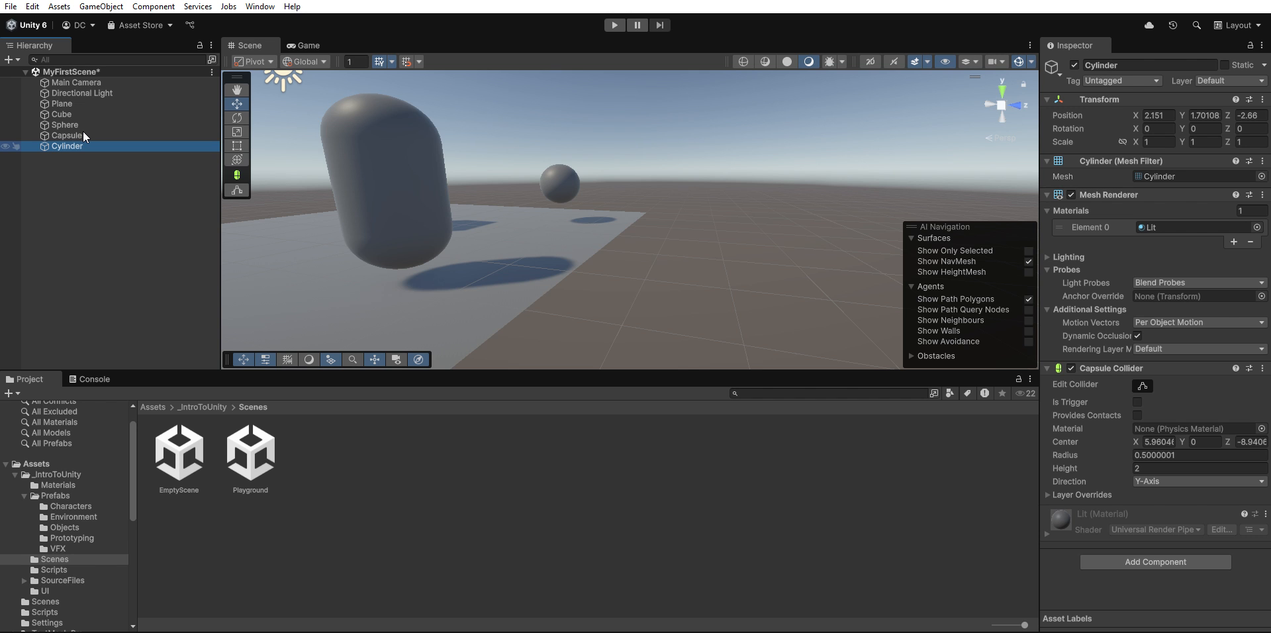
{"action": "key", "text": "f"}
{"action": "left_click_drag", "start_coordinate": [630, 162], "coordinate": [630, 24]}
{"action": "scroll", "coordinate": [643, 188], "scroll_direction": "down", "scroll_amount": 7}
{"action": "scroll", "coordinate": [643, 192], "scroll_direction": "down", "scroll_amount": 2}
{"action": "left_click_drag", "start_coordinate": [755, 202], "coordinate": [655, 235], "text": "alt"}
{"action": "middle_click_drag", "start_coordinate": [655, 236], "coordinate": [546, 274]}
{"action": "right_click_drag", "start_coordinate": [543, 272], "coordinate": [487, 276]}
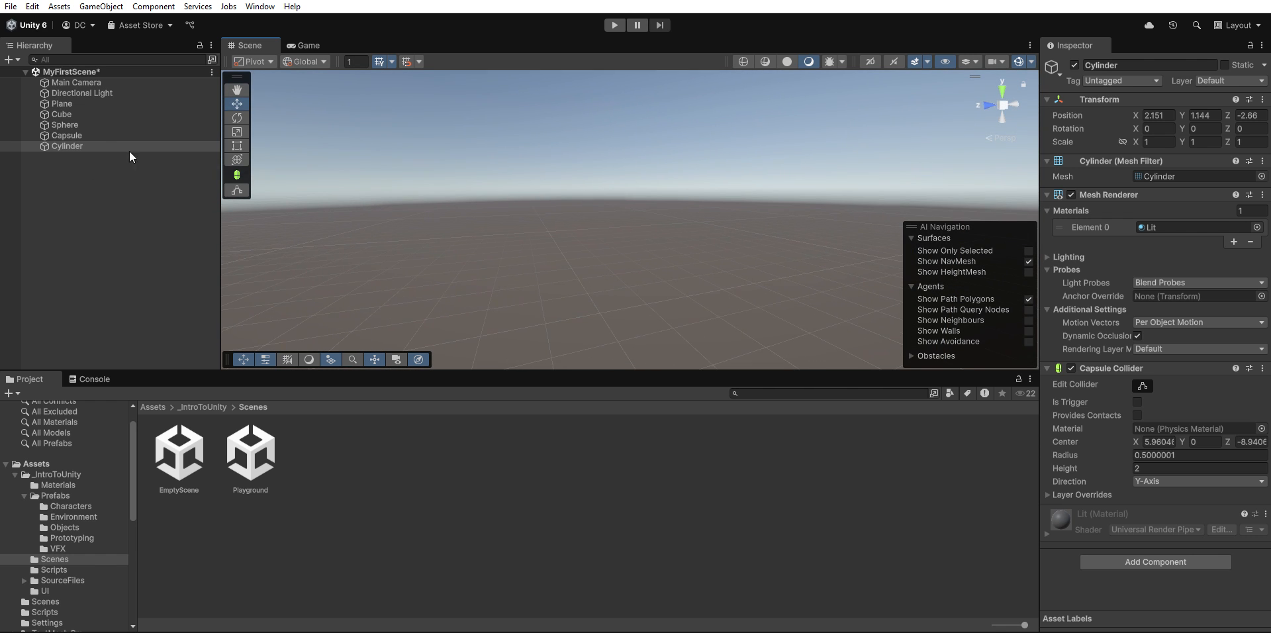
{"action": "left_click", "coordinate": [100, 145]}
{"action": "key", "text": "f"}
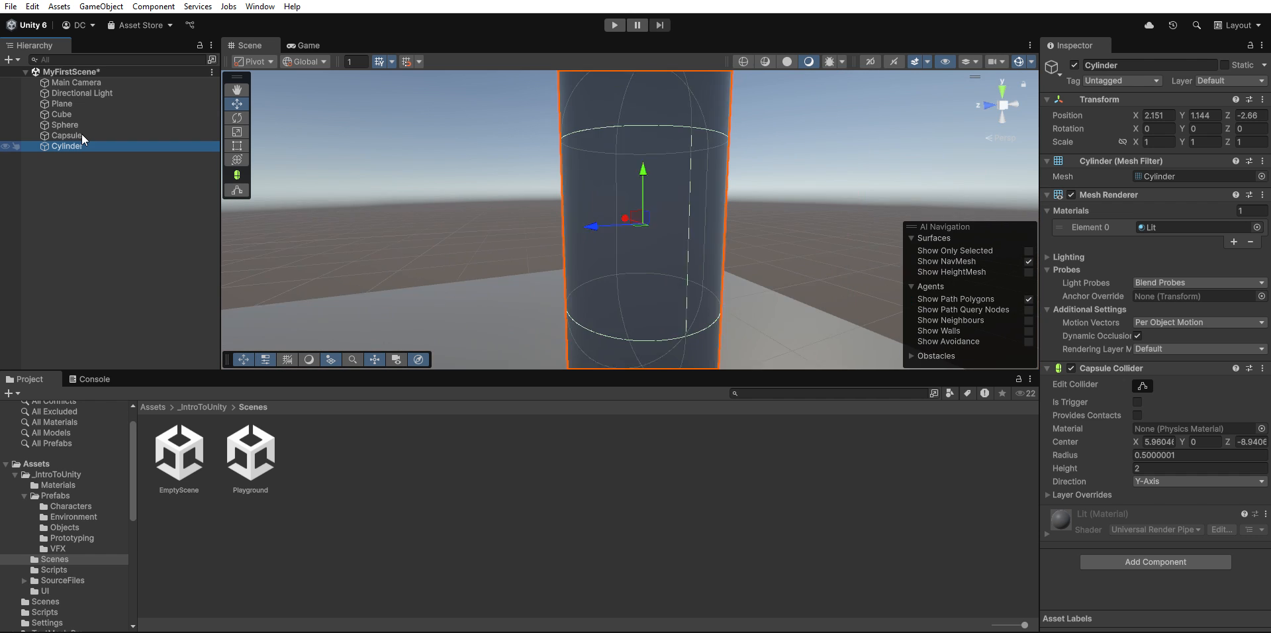
{"action": "scroll", "coordinate": [452, 237], "scroll_direction": "down", "scroll_amount": 3}
{"action": "right_click_drag", "start_coordinate": [454, 237], "coordinate": [390, 264]}
Add a Quad and move it along the Z axis to -1.01 so it hovers over the Plane.
{"action": "left_click", "coordinate": [81, 146]}
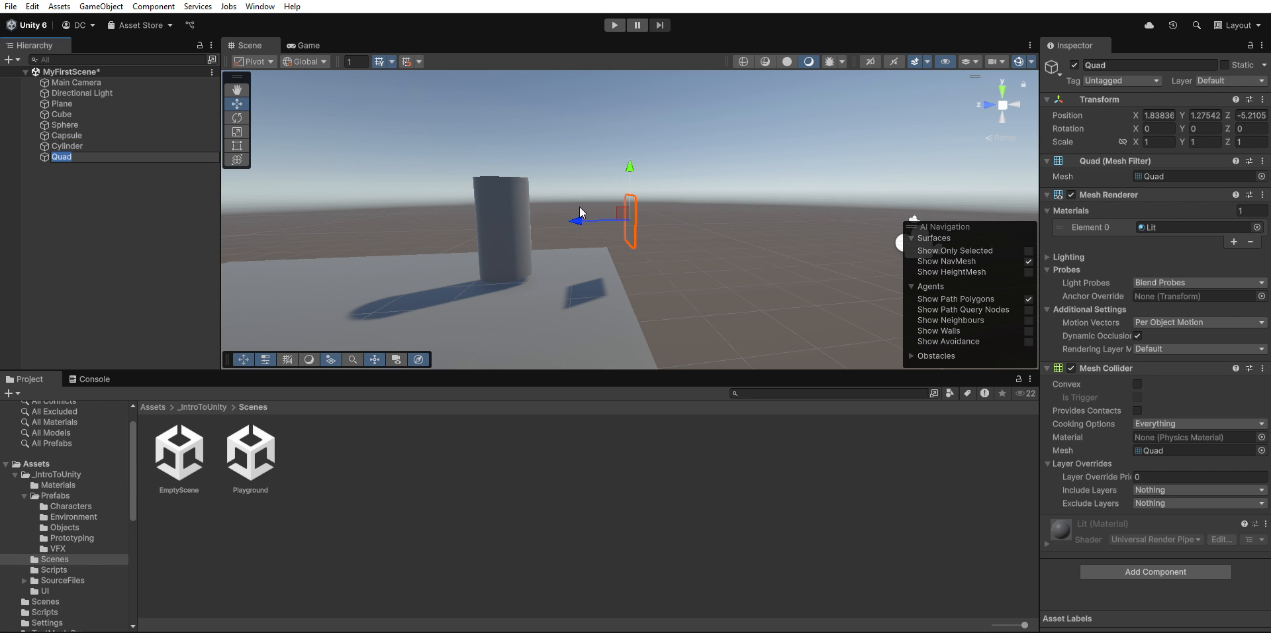
{"action": "left_click_drag", "start_coordinate": [571, 227], "coordinate": [343, 240]}
{"action": "right_click_drag", "start_coordinate": [444, 272], "coordinate": [366, 309]}
{"action": "middle_click_drag", "start_coordinate": [384, 302], "coordinate": [473, 272]}
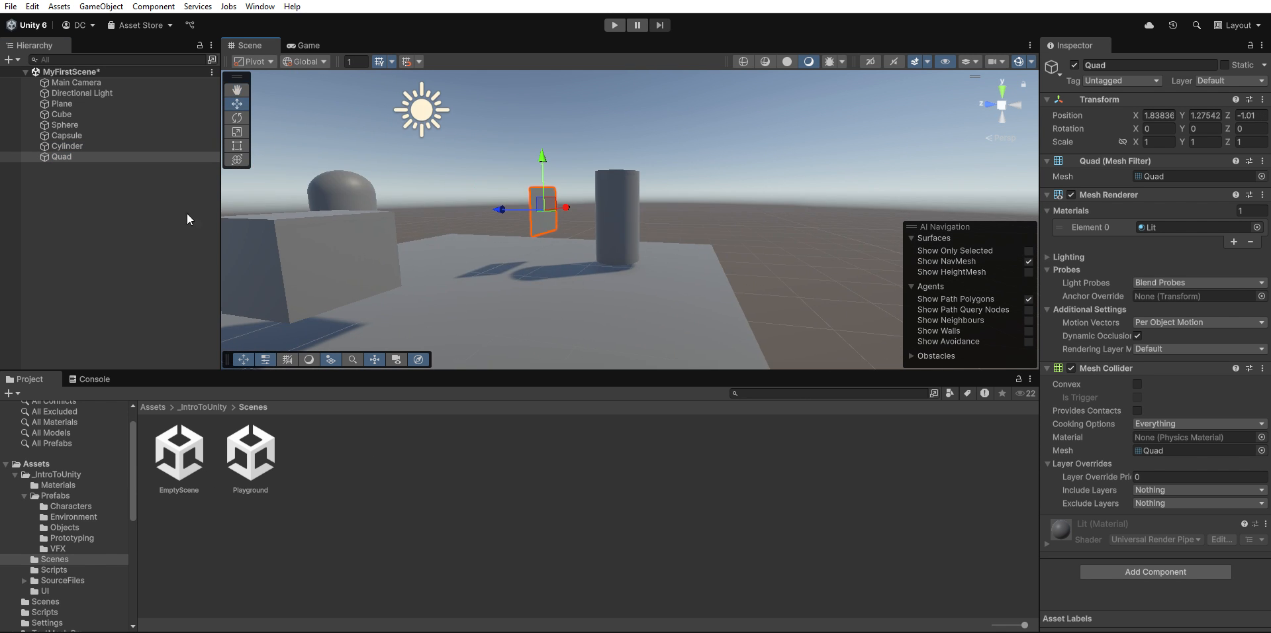
Delete the Cube, Sphere, Capsule, Cylinder and Quad from the scene together.
{"action": "left_click", "coordinate": [82, 112], "text": "shift"}
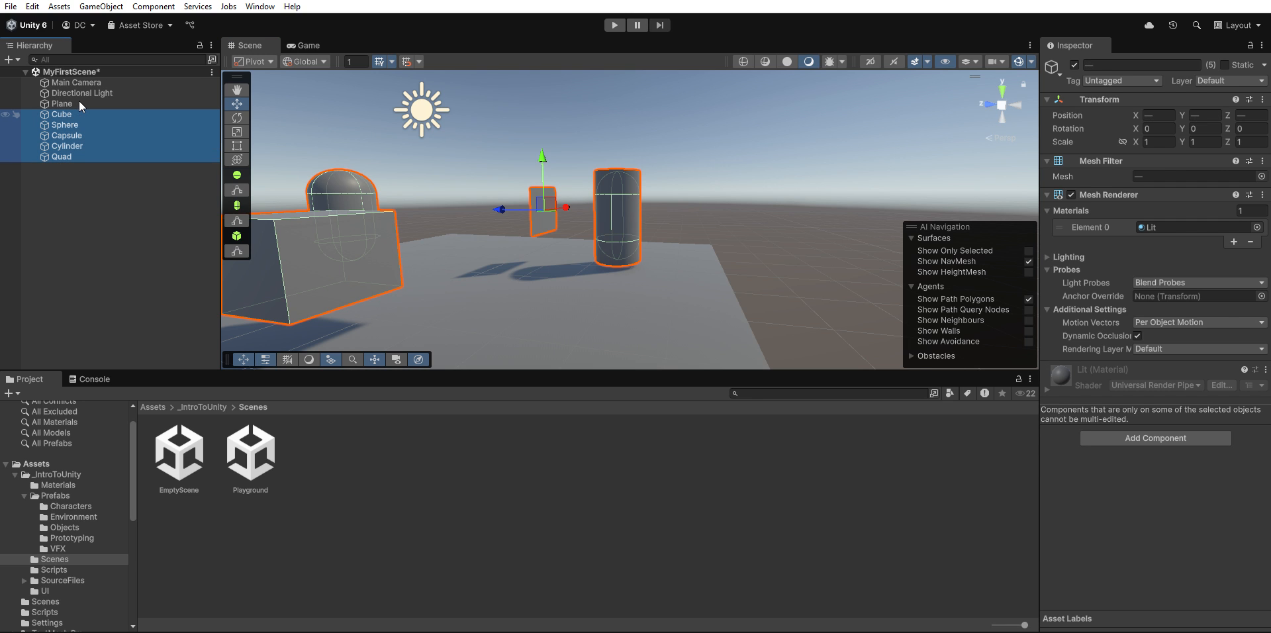
{"action": "key", "text": "Delete"}
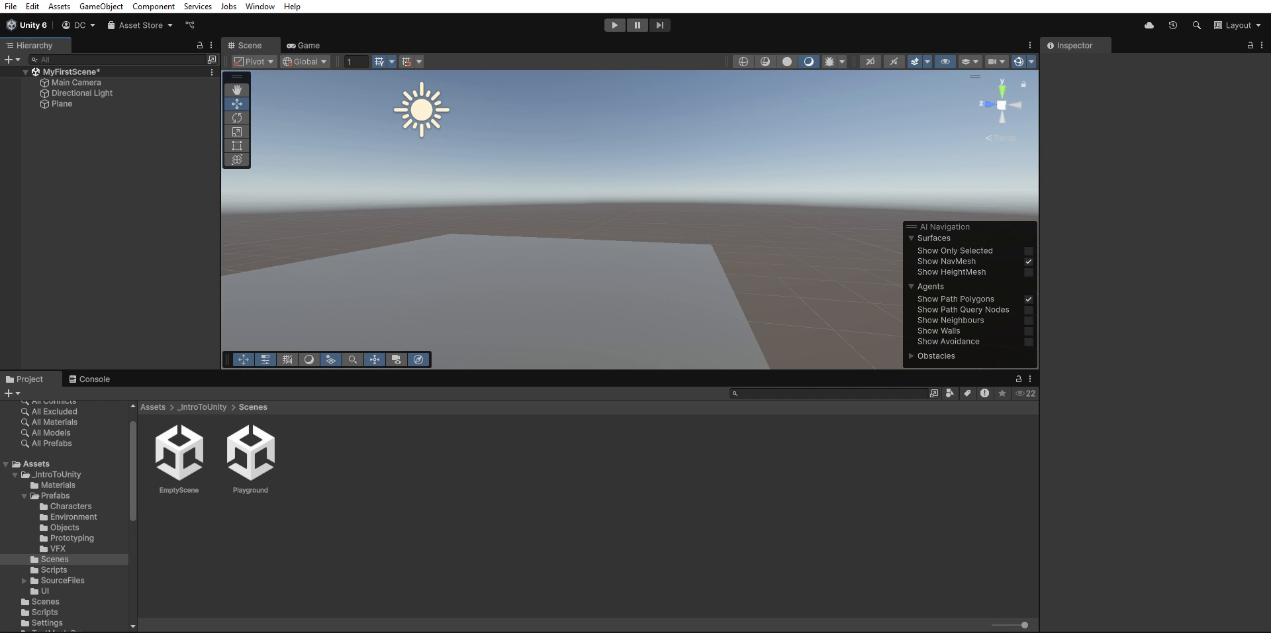
Add a Cube with its default name and reset its Transform so its position is 0, 0, 0.
{"action": "left_click", "coordinate": [78, 103]}
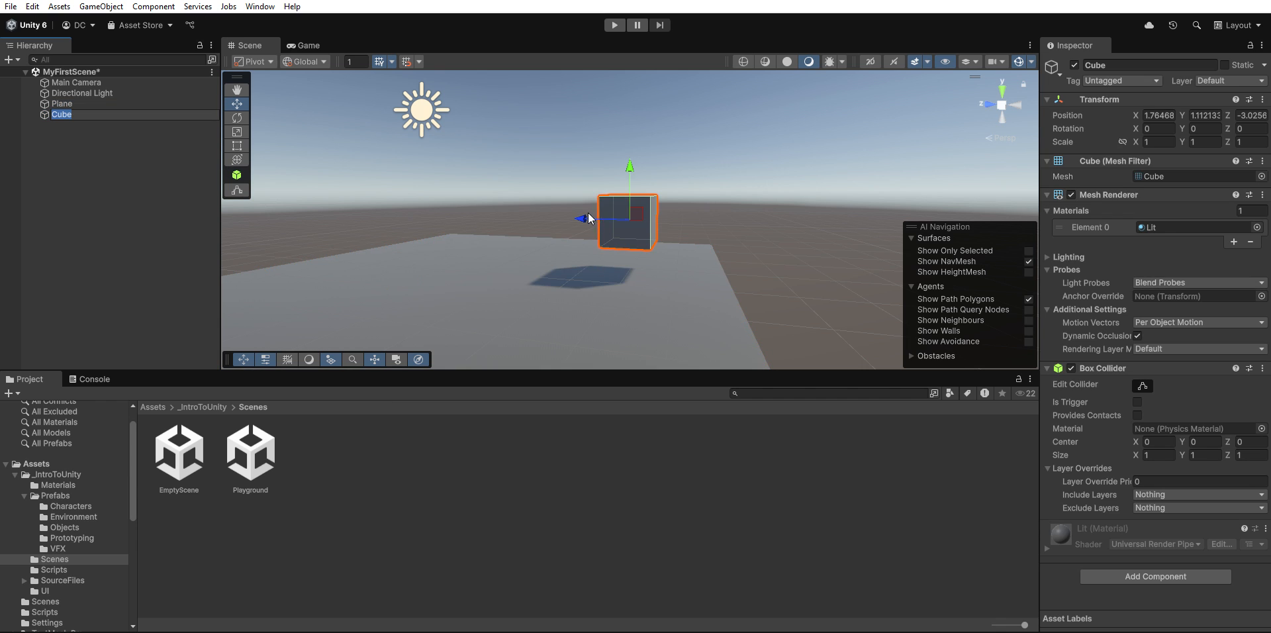
{"action": "left_click_drag", "start_coordinate": [589, 218], "coordinate": [532, 217]}
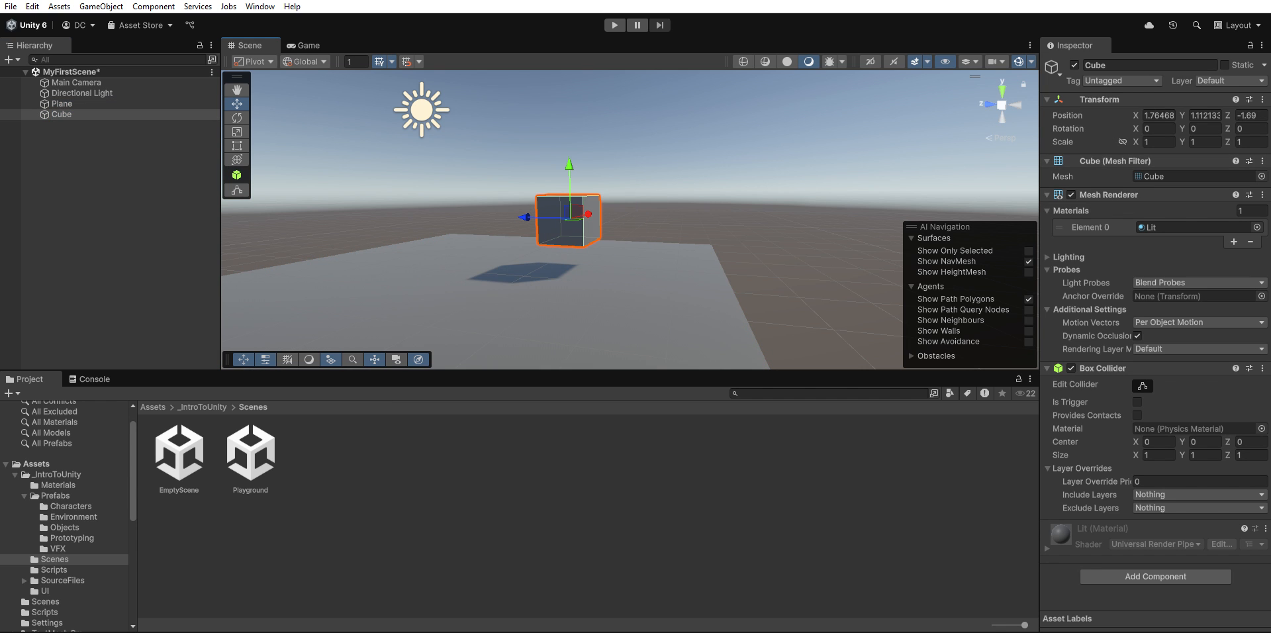
{"action": "left_click", "coordinate": [1172, 109]}
{"action": "scroll", "coordinate": [575, 278], "scroll_direction": "down", "scroll_amount": 5}
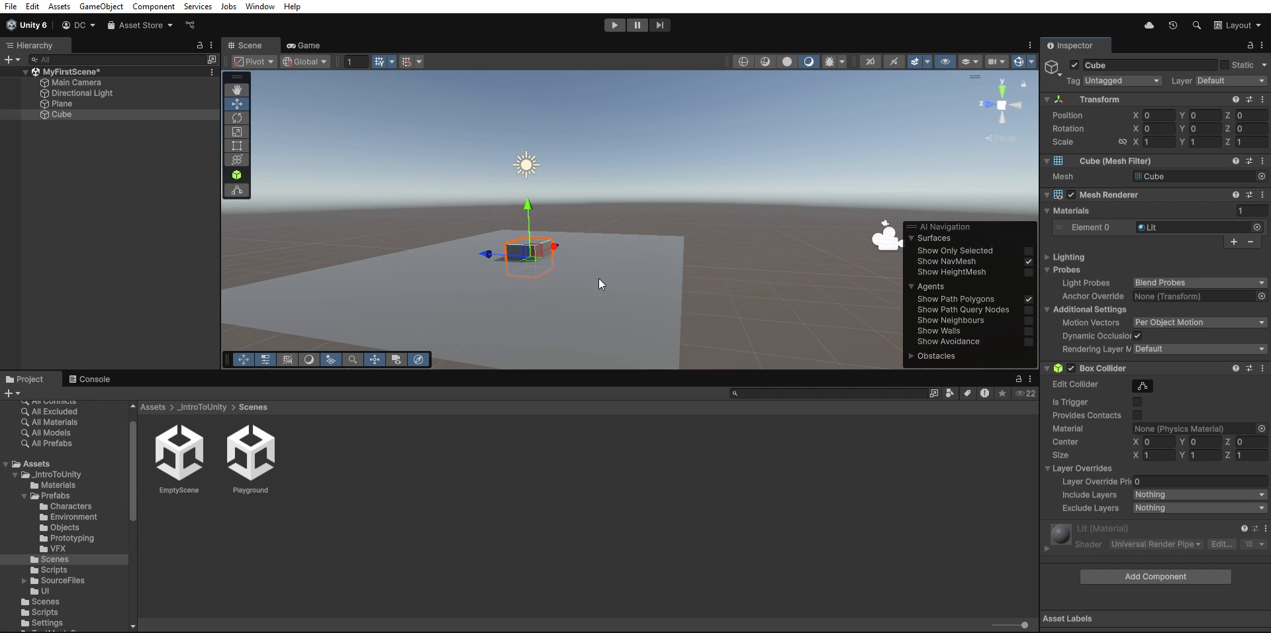
Raise the Cube above the Plane by setting its Y position to 3.
{"action": "right_click_drag", "start_coordinate": [662, 281], "coordinate": [592, 281]}
{"action": "right_click_drag", "start_coordinate": [713, 252], "coordinate": [662, 258]}
{"action": "middle_click_drag", "start_coordinate": [722, 274], "coordinate": [566, 268]}
{"action": "left_click_drag", "start_coordinate": [523, 206], "coordinate": [527, 177]}
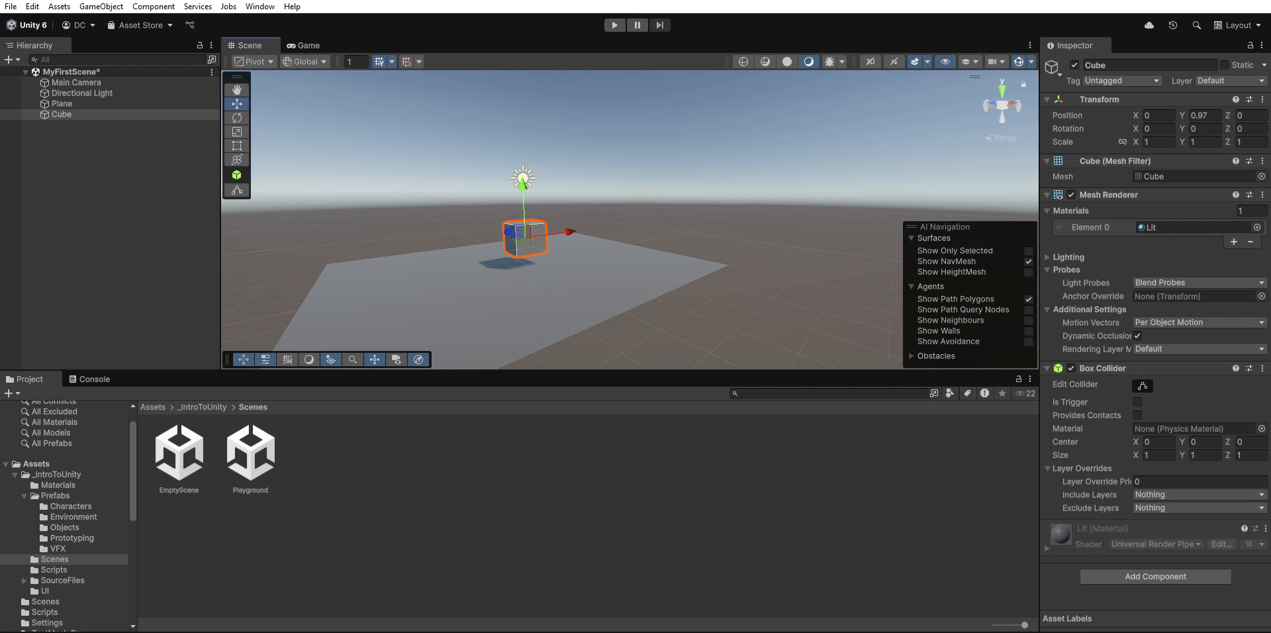
{"action": "left_click", "coordinate": [1202, 115]}
{"action": "type", "text": "5"}
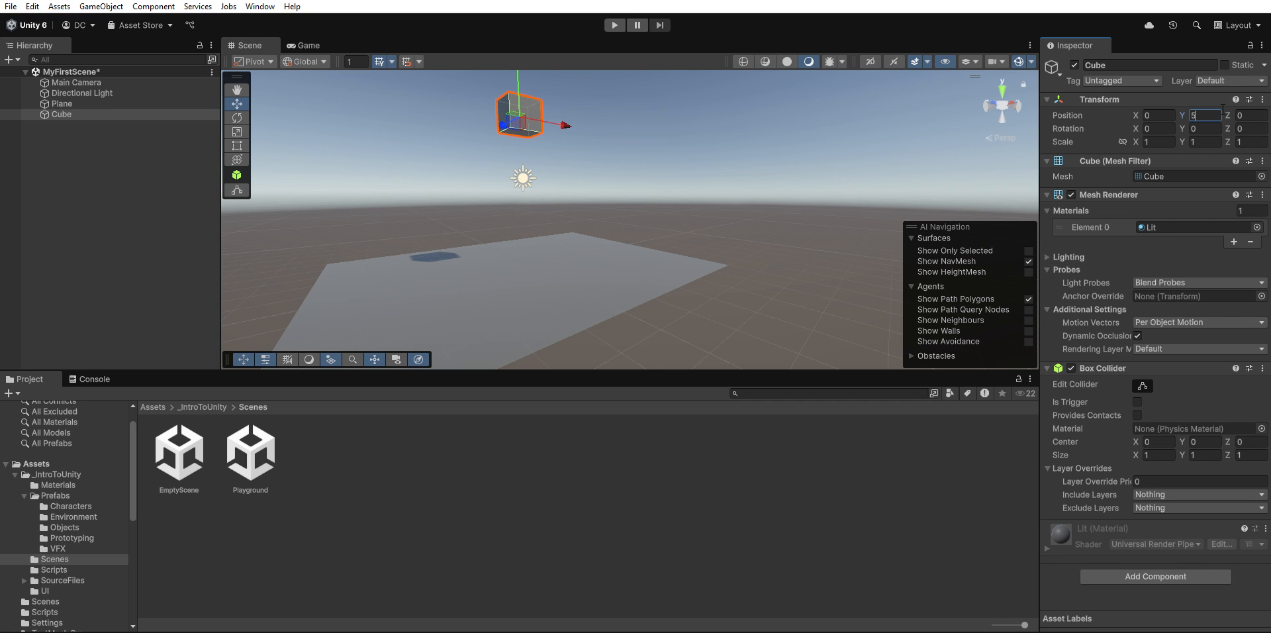
{"action": "key", "text": "BackSpace"}
{"action": "type", "text": "4"}
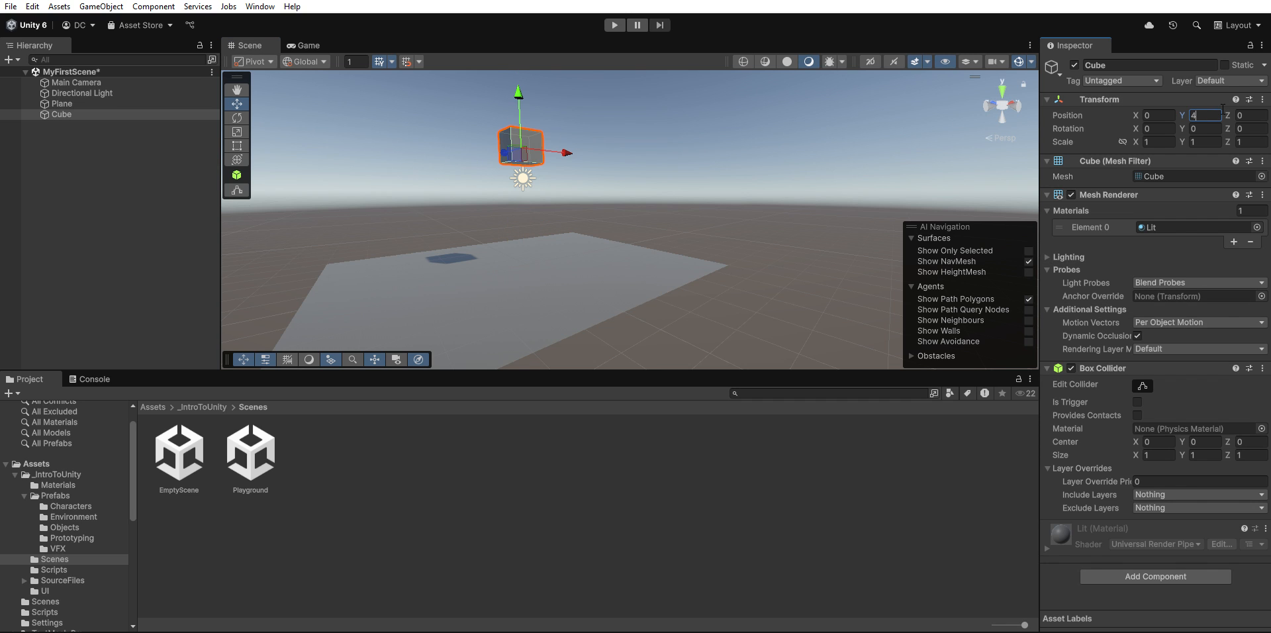
{"action": "key", "text": "BackSpace"}
{"action": "type", "text": "3"}
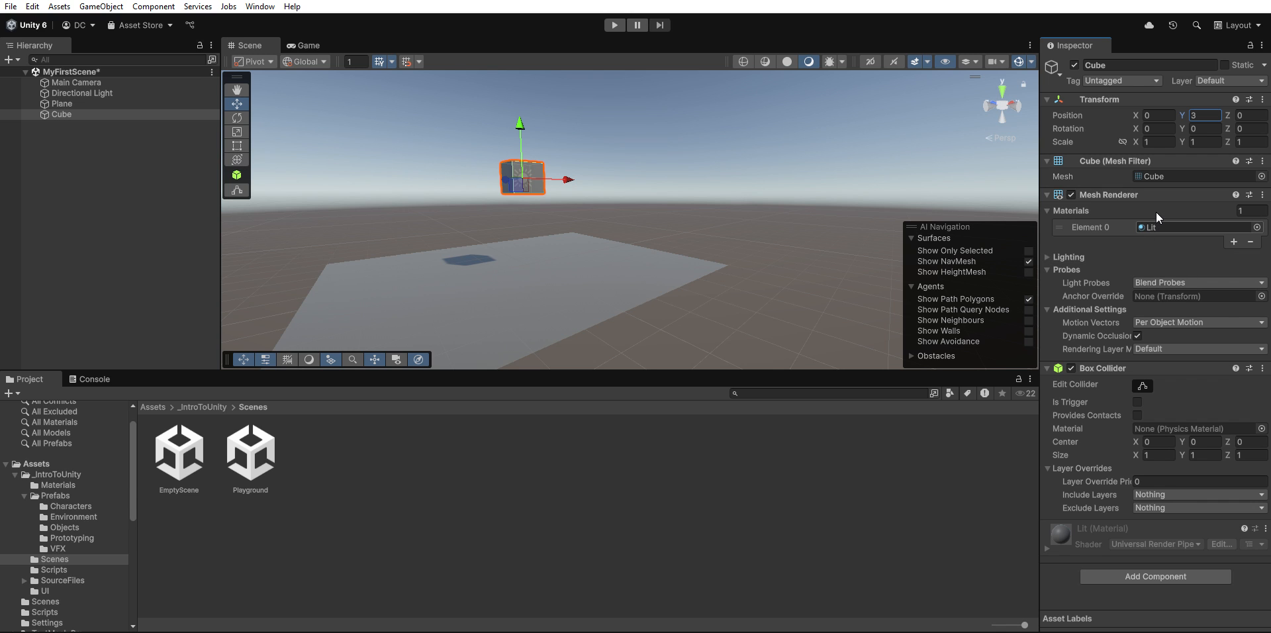
Create a new material named Ground in the Assets/_IntroToUnity/Materials folder.
{"action": "left_click", "coordinate": [1165, 227]}
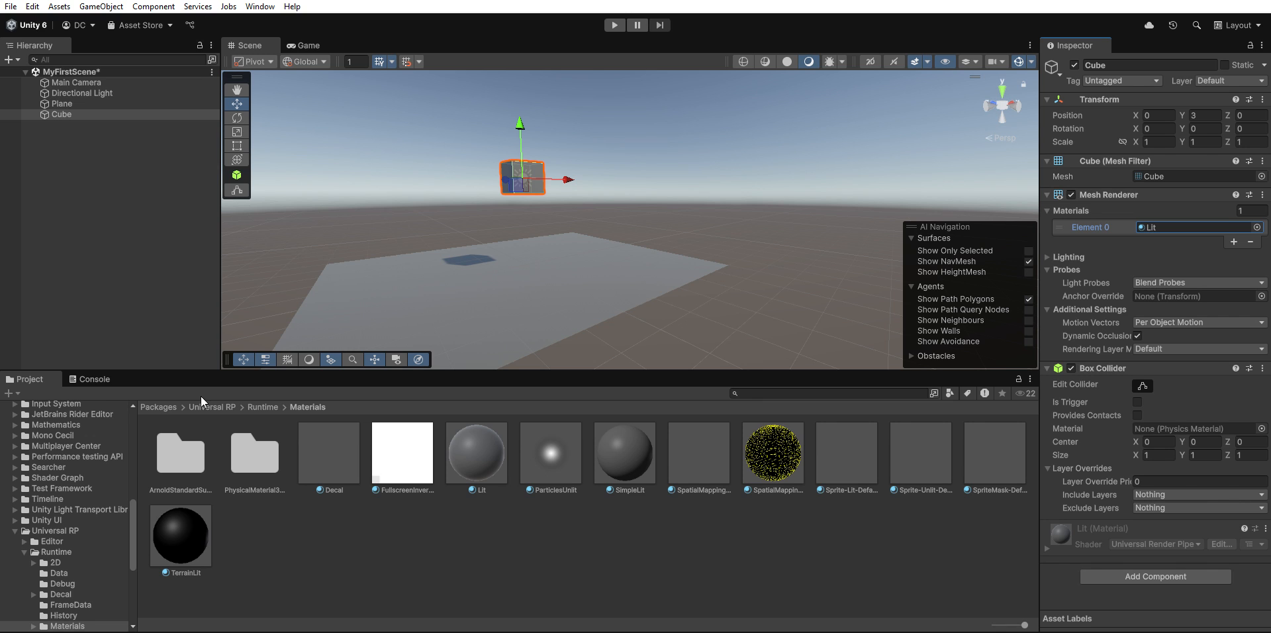
{"action": "left_click", "coordinate": [159, 406]}
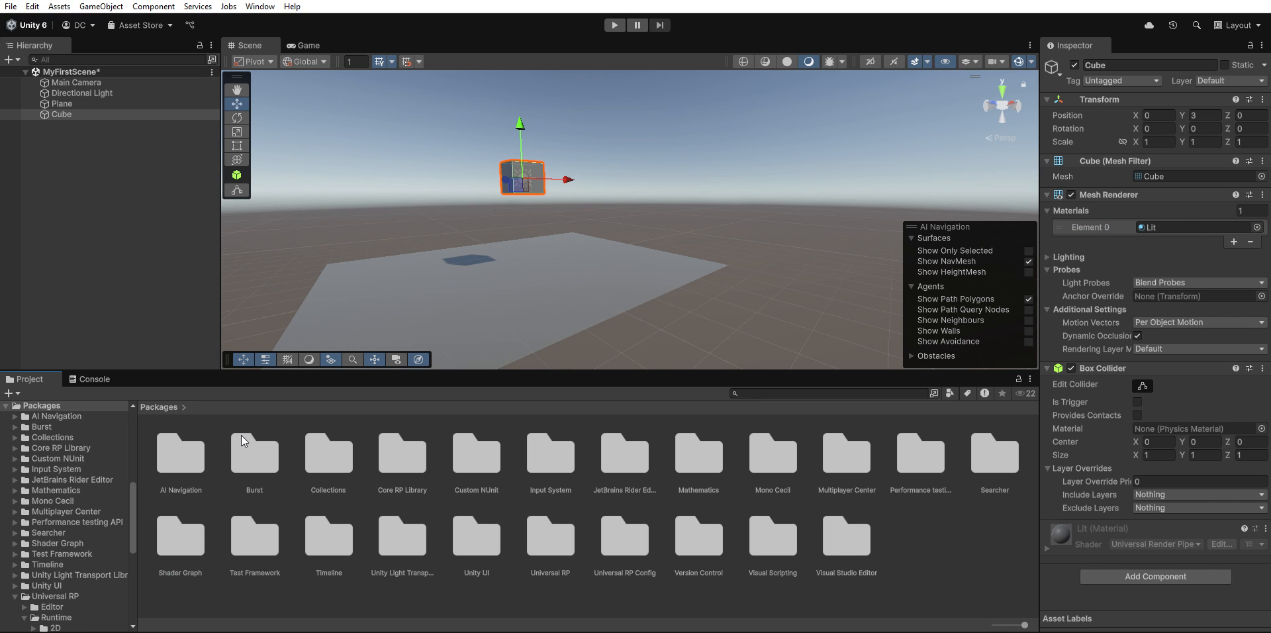
{"action": "scroll", "coordinate": [53, 441], "scroll_direction": "up", "scroll_amount": 5}
{"action": "left_click", "coordinate": [55, 489]}
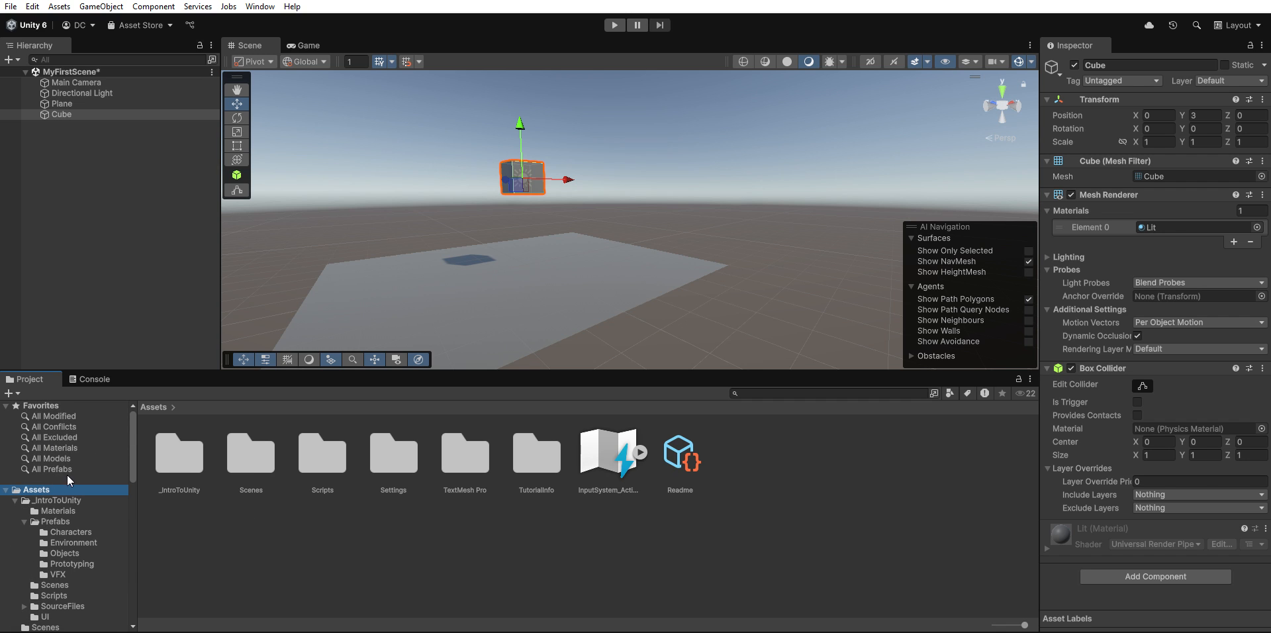
{"action": "double_click", "coordinate": [183, 461]}
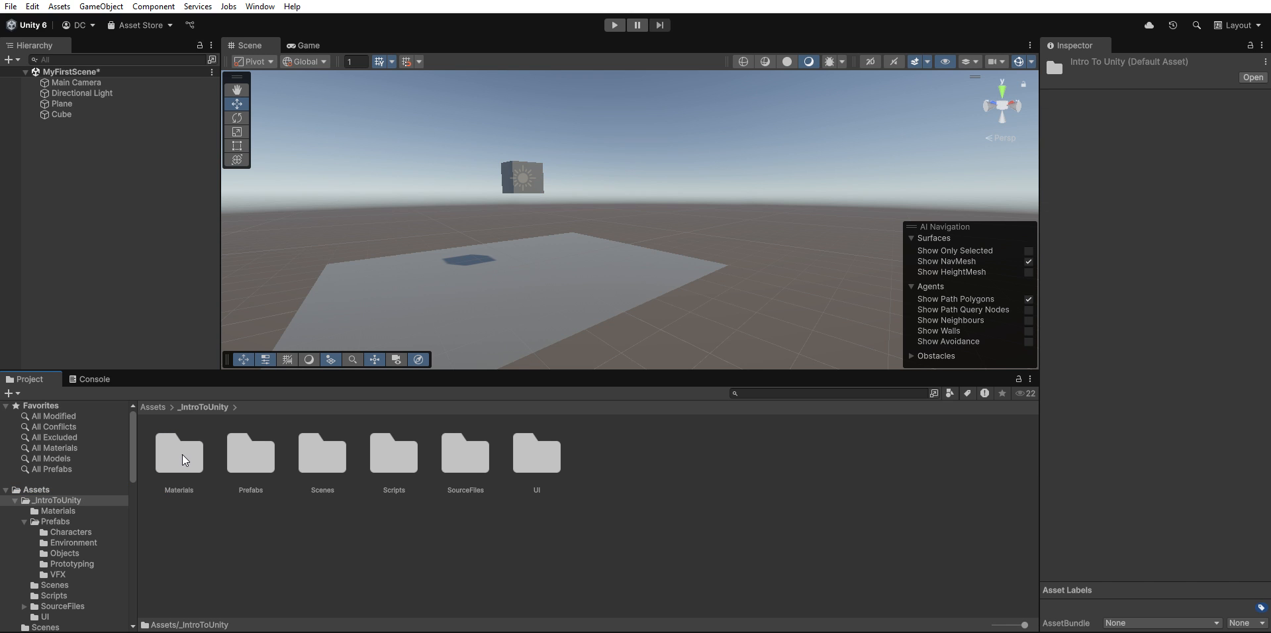
{"action": "double_click", "coordinate": [183, 456]}
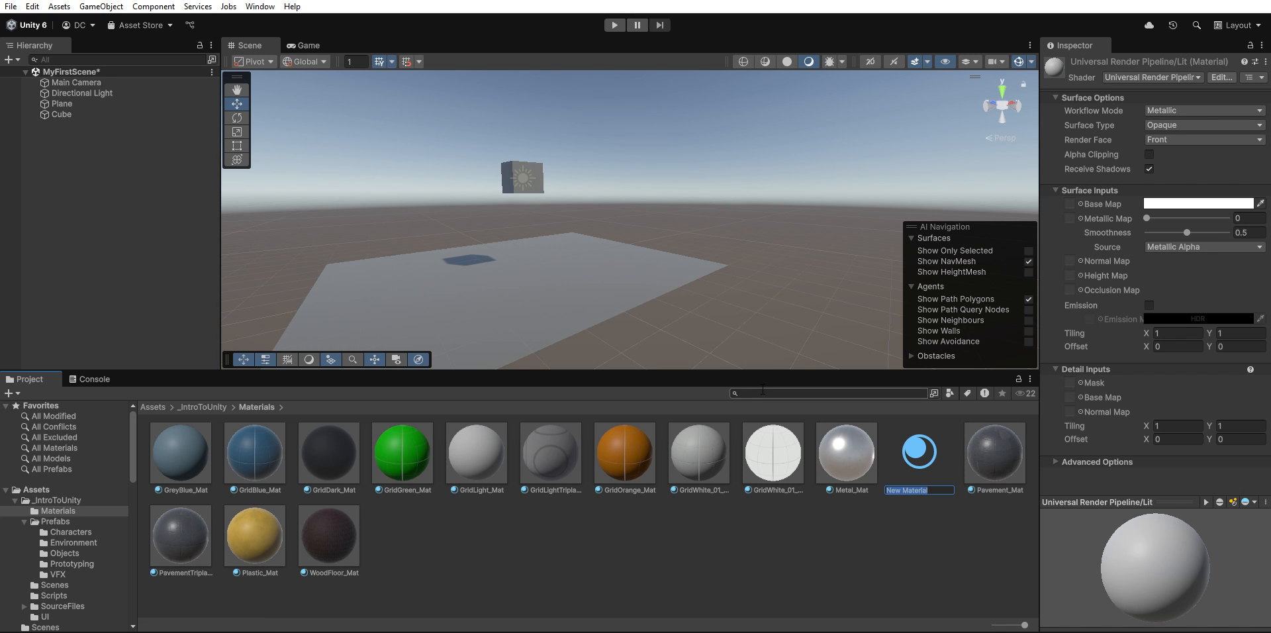
{"action": "type", "text": "Ground"}
{"action": "key", "text": "Return"}
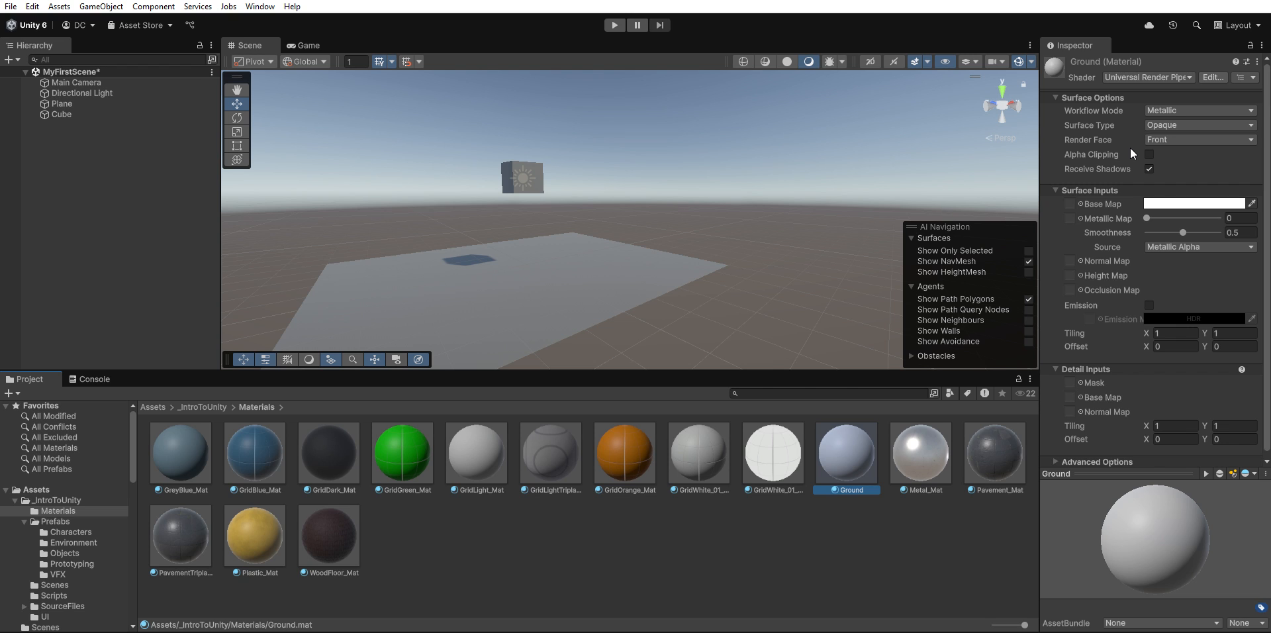
Change the Ground material's Base Map colour to a deep green, with its Metallic Map value at 0.
{"action": "left_click", "coordinate": [1168, 200]}
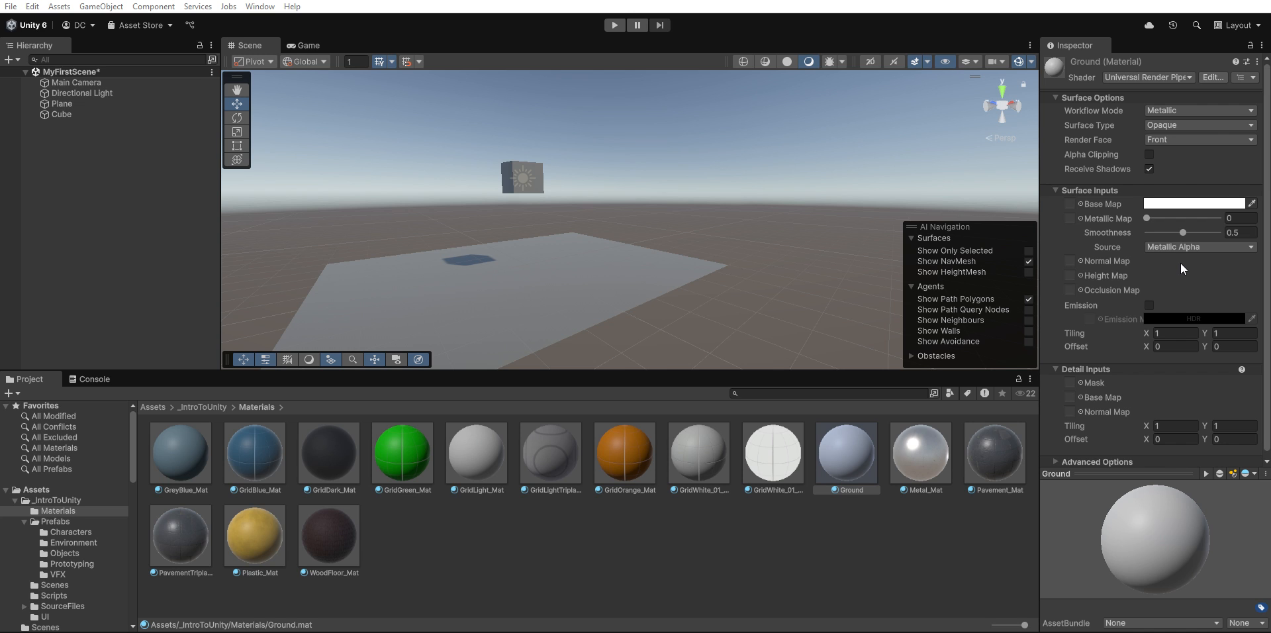
{"action": "mouse_move", "coordinate": [1178, 280]}
{"action": "left_mouse_down"}
{"action": "mouse_move", "coordinate": [1193, 270]}
{"action": "mouse_move", "coordinate": [1140, 273]}
{"action": "mouse_move", "coordinate": [1178, 296]}
{"action": "left_mouse_up"}
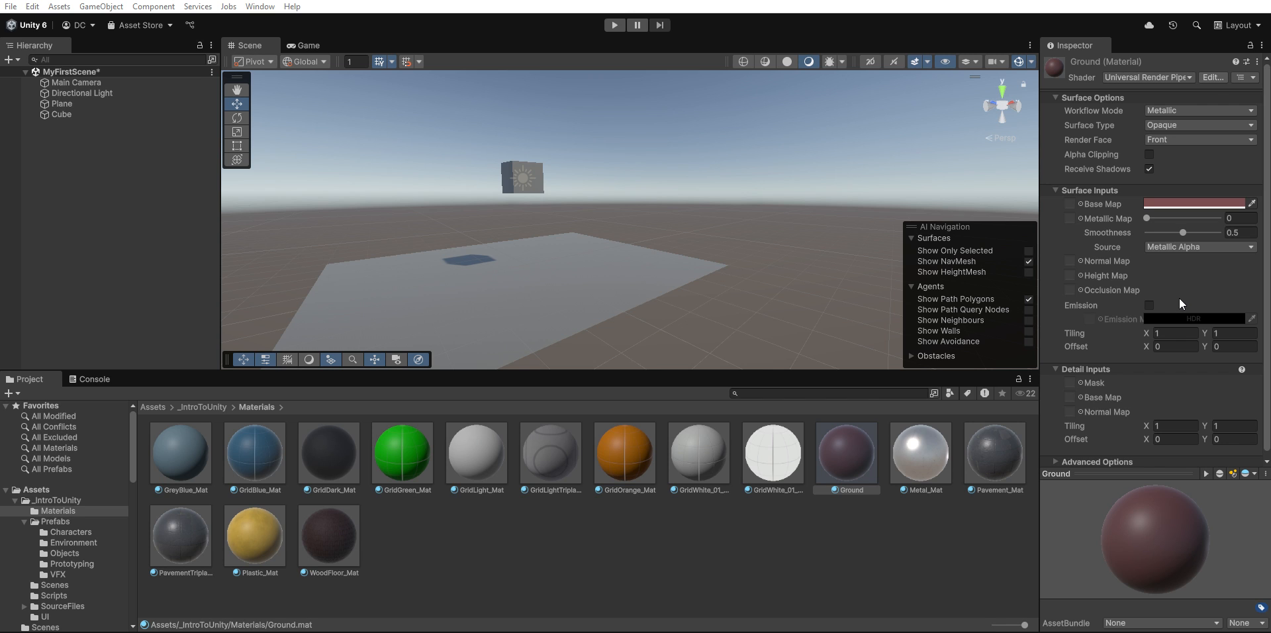
{"action": "left_click_drag", "start_coordinate": [1178, 298], "coordinate": [1176, 230]}
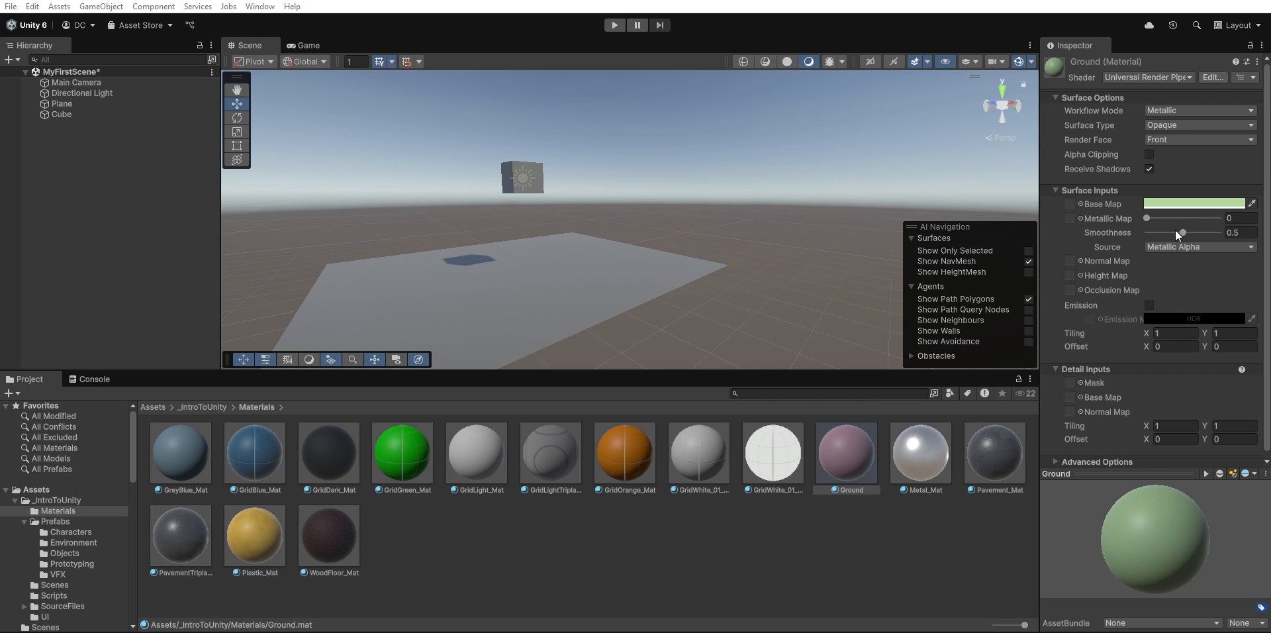
{"action": "left_click_drag", "start_coordinate": [1170, 270], "coordinate": [1211, 292]}
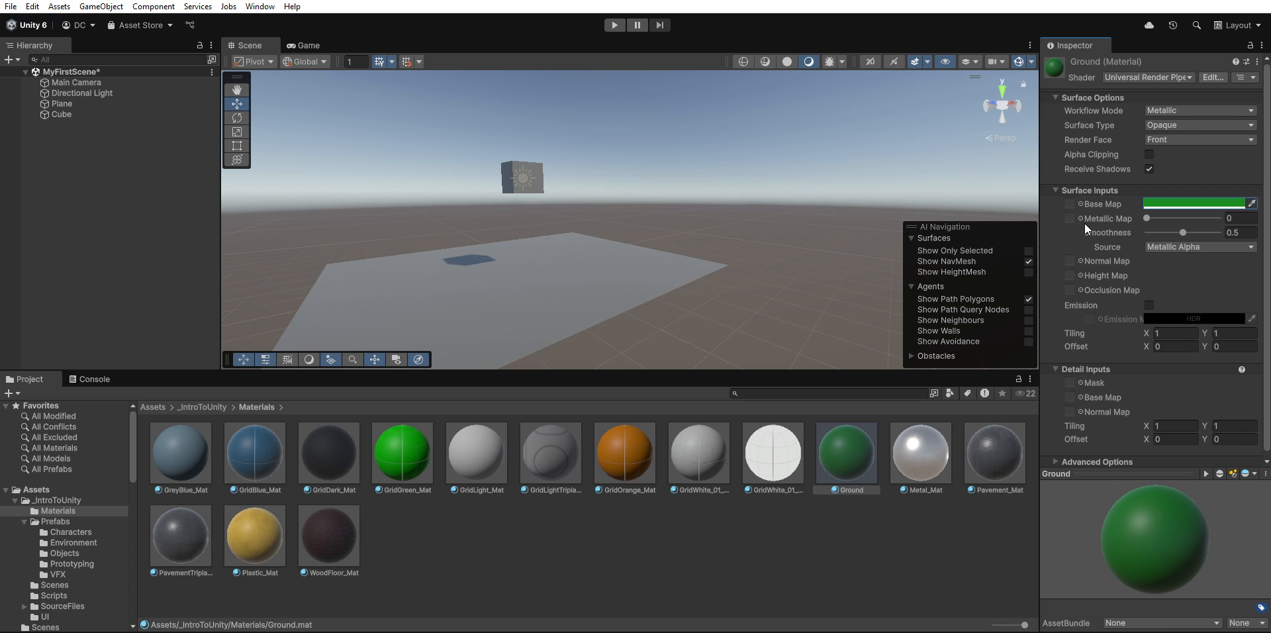
{"action": "mouse_move", "coordinate": [1148, 216]}
{"action": "left_mouse_down"}
{"action": "mouse_move", "coordinate": [1167, 209]}
{"action": "mouse_move", "coordinate": [1152, 219]}
{"action": "left_mouse_up"}
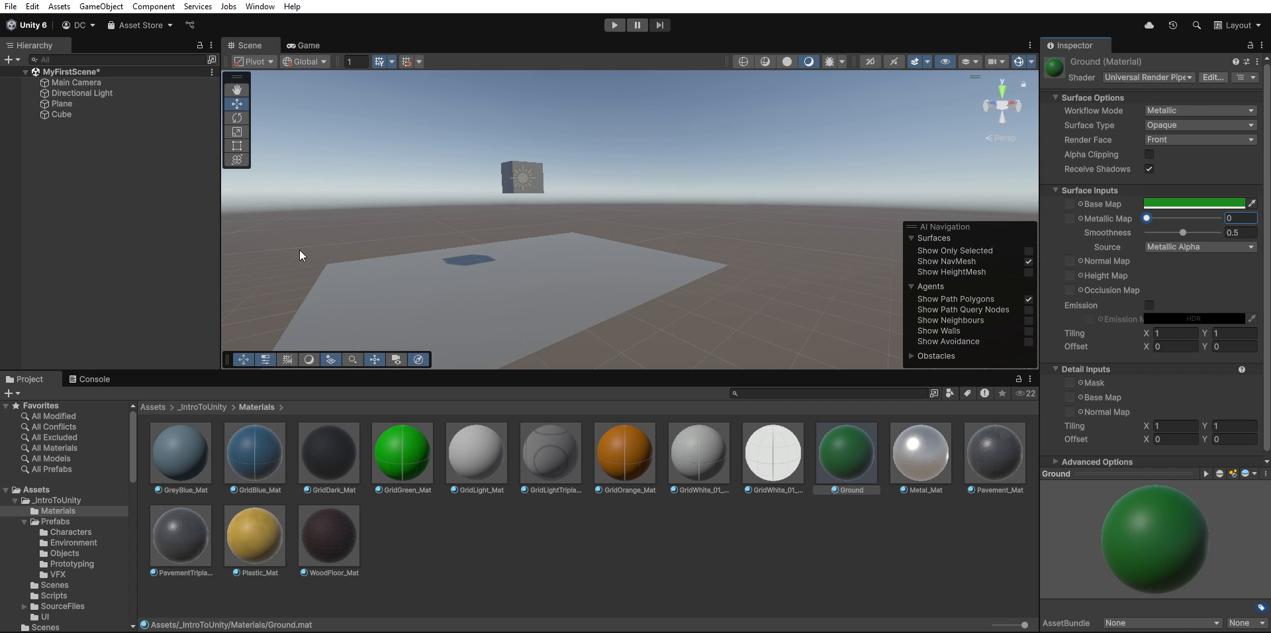
Assign the Ground material to Element 0 of the Plane's Mesh Renderer materials.
{"action": "left_click", "coordinate": [90, 99]}
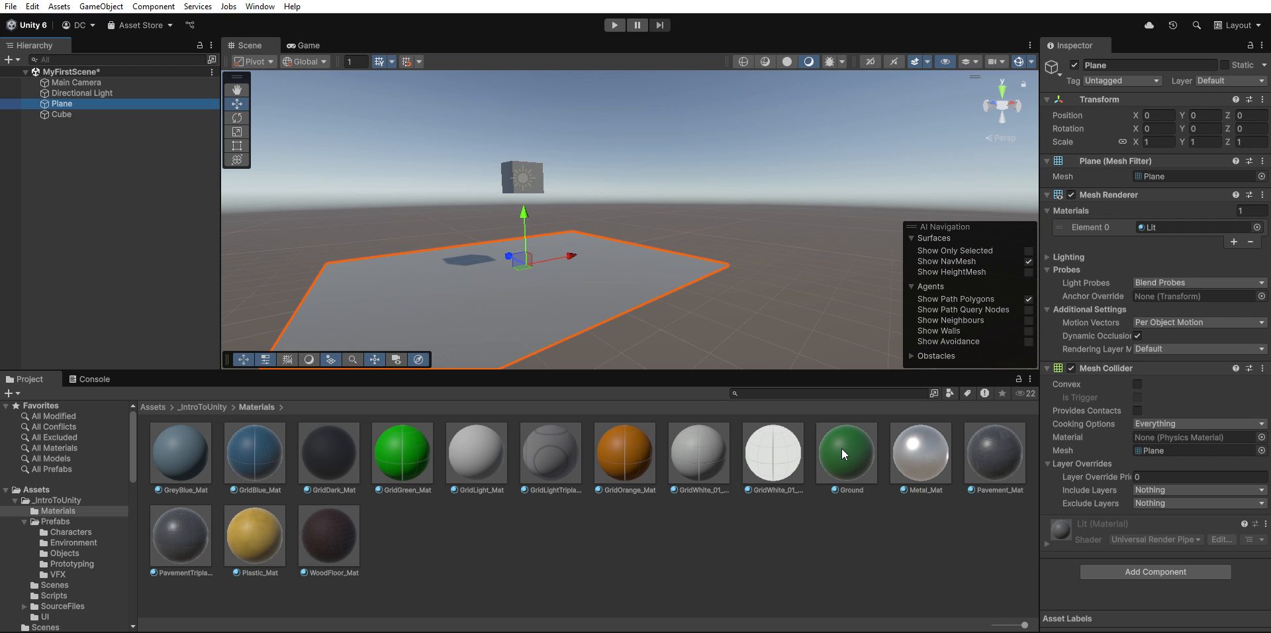
{"action": "left_click_drag", "start_coordinate": [841, 447], "coordinate": [1157, 216]}
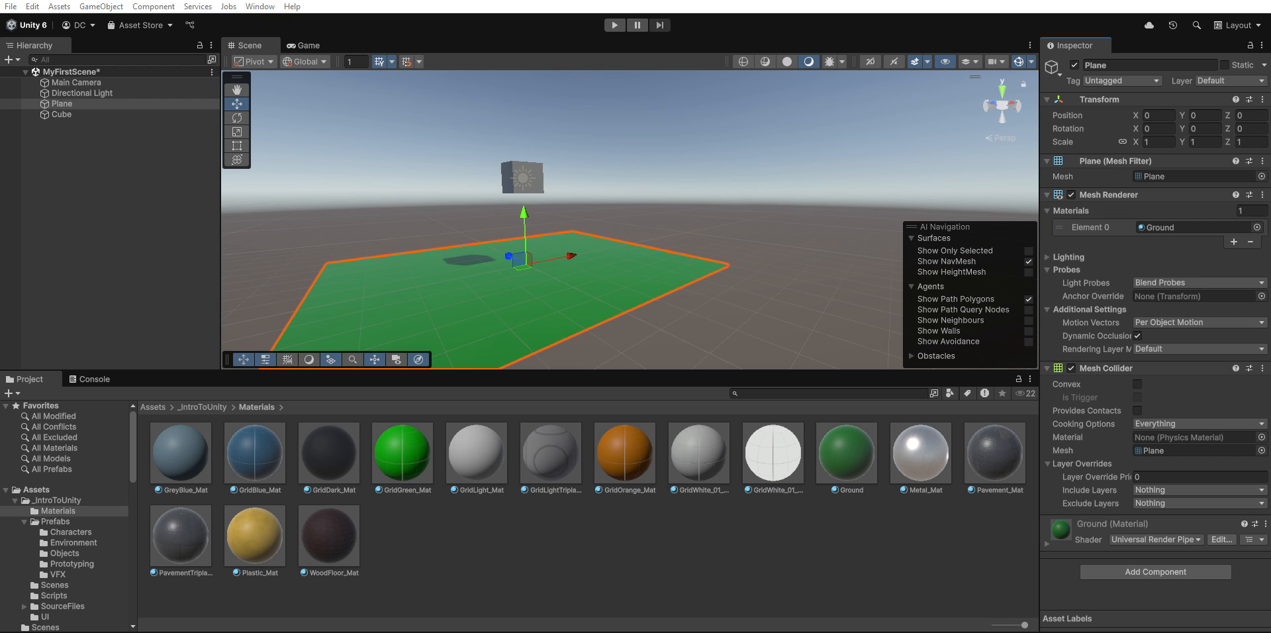
{"action": "left_click", "coordinate": [74, 200]}
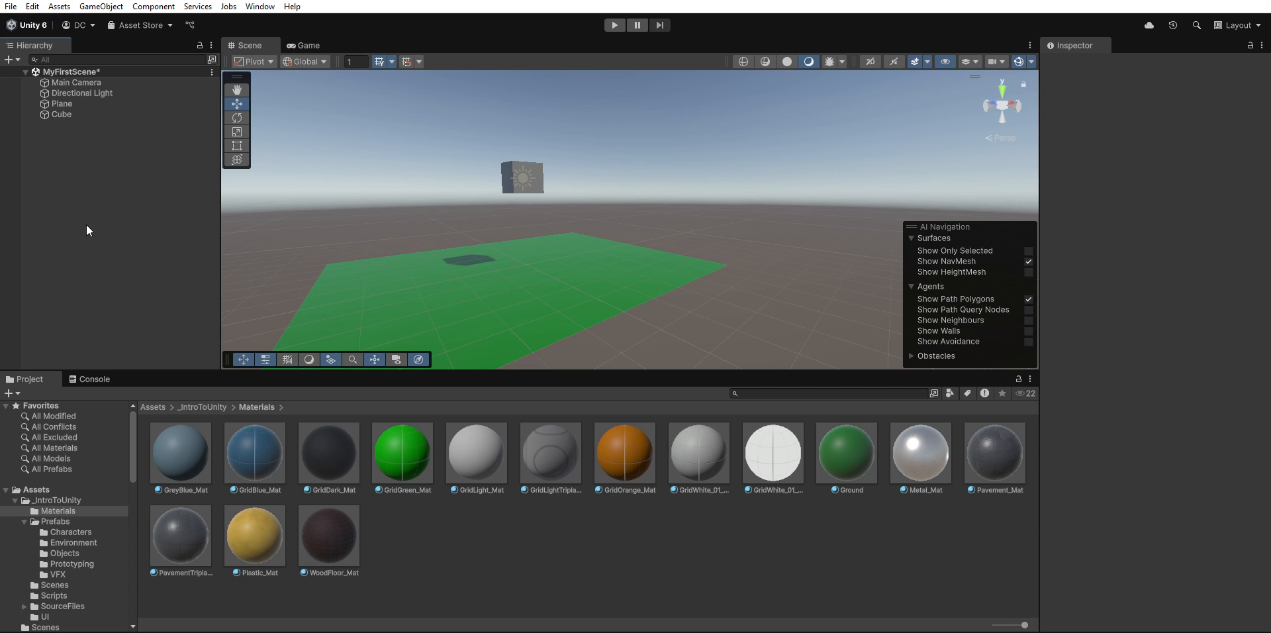
Add a second Plane with its default name and reset its Transform so its position is 0, 0, 0.
{"action": "left_click", "coordinate": [328, 487]}
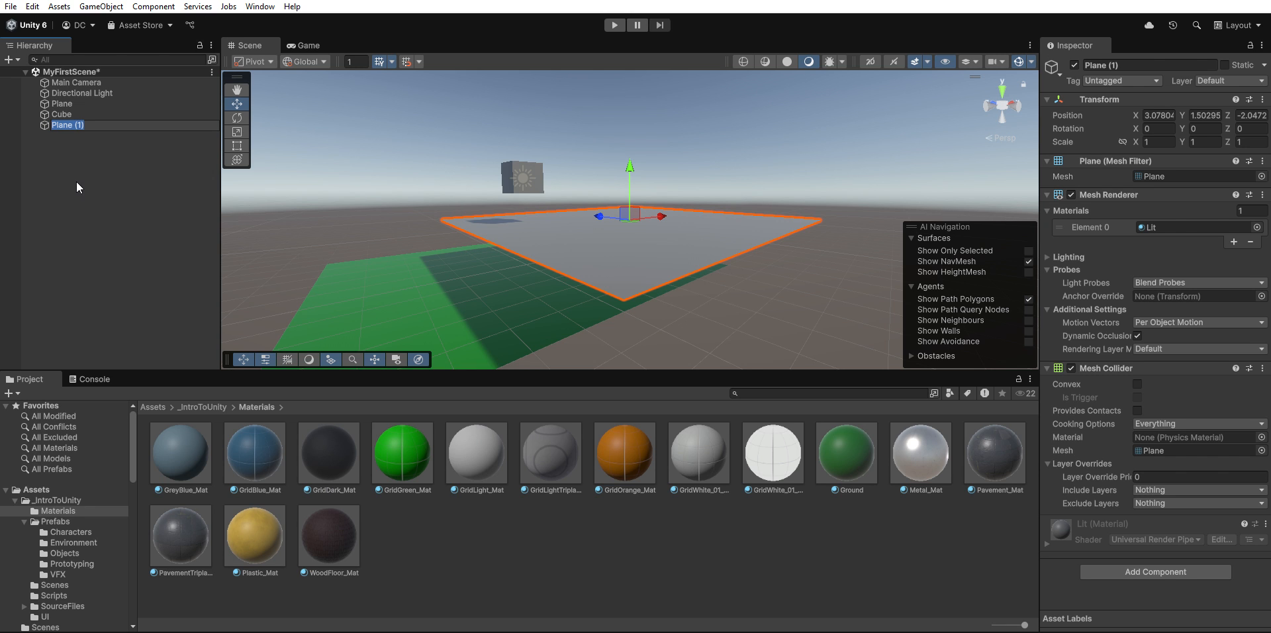
{"action": "left_click", "coordinate": [141, 198]}
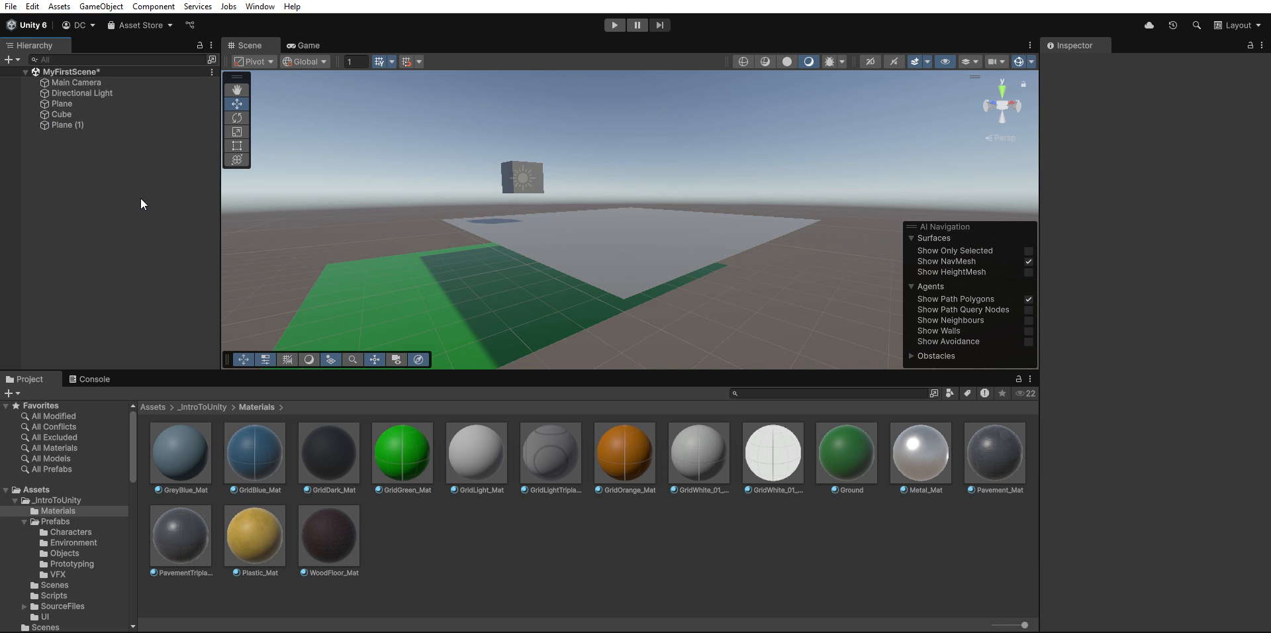
{"action": "left_click", "coordinate": [67, 124]}
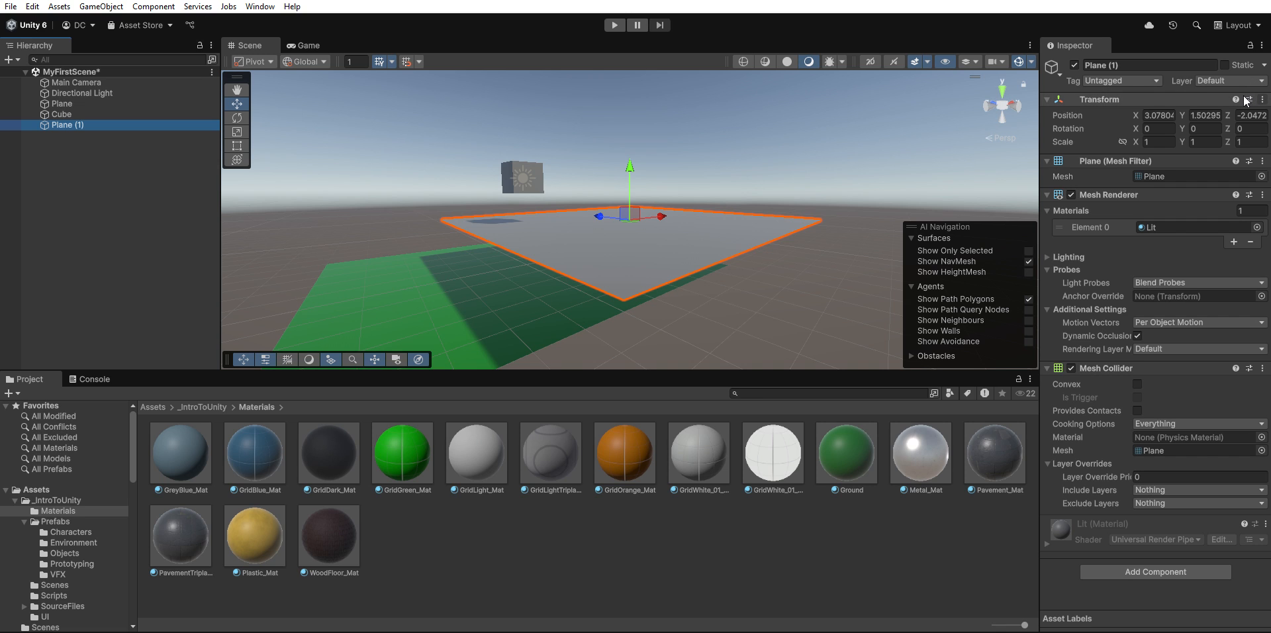
{"action": "left_click", "coordinate": [207, 135]}
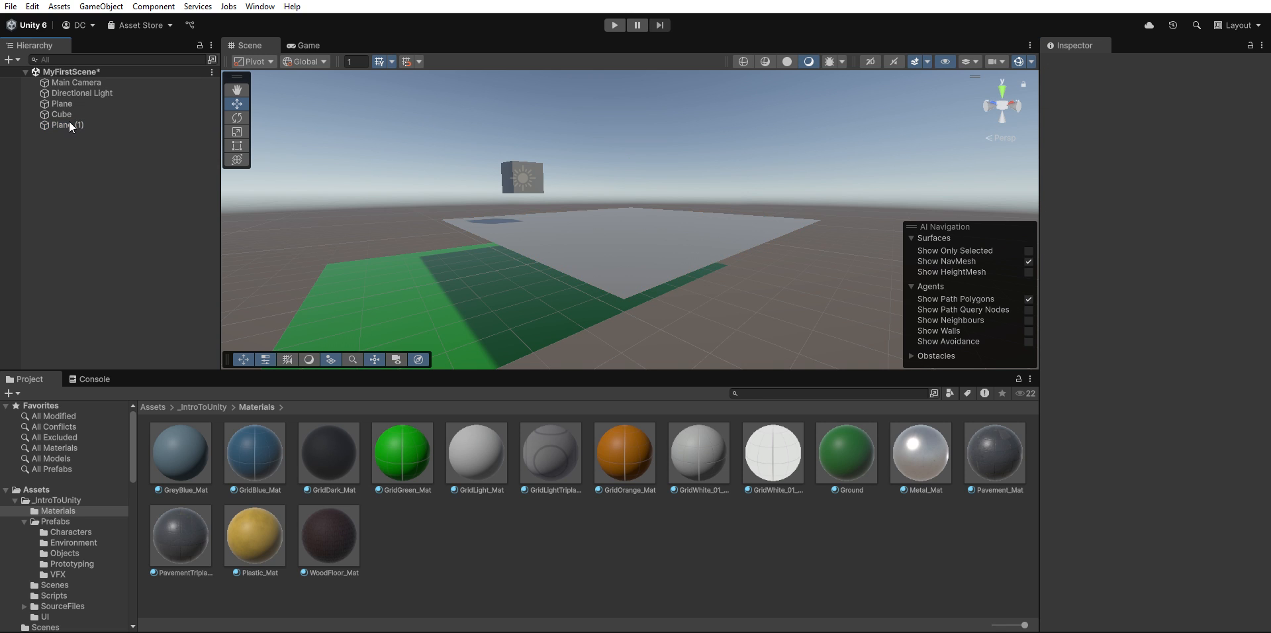
{"action": "left_click", "coordinate": [69, 121]}
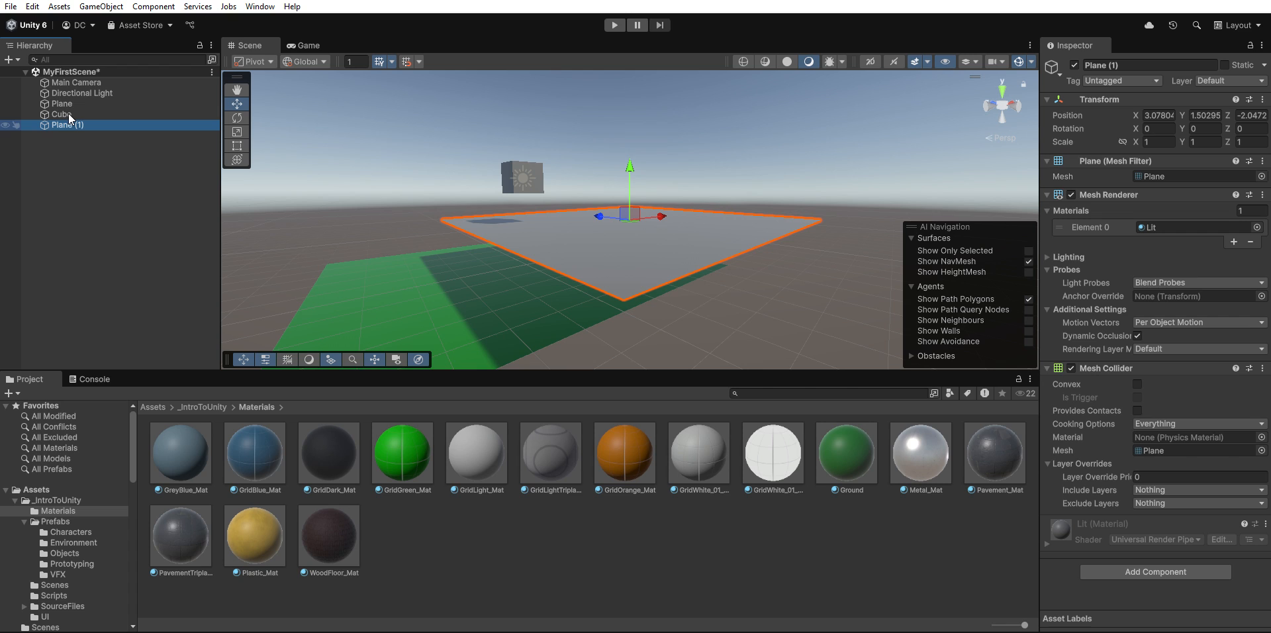
{"action": "right_click", "coordinate": [1200, 102]}
{"action": "left_click", "coordinate": [1206, 112]}
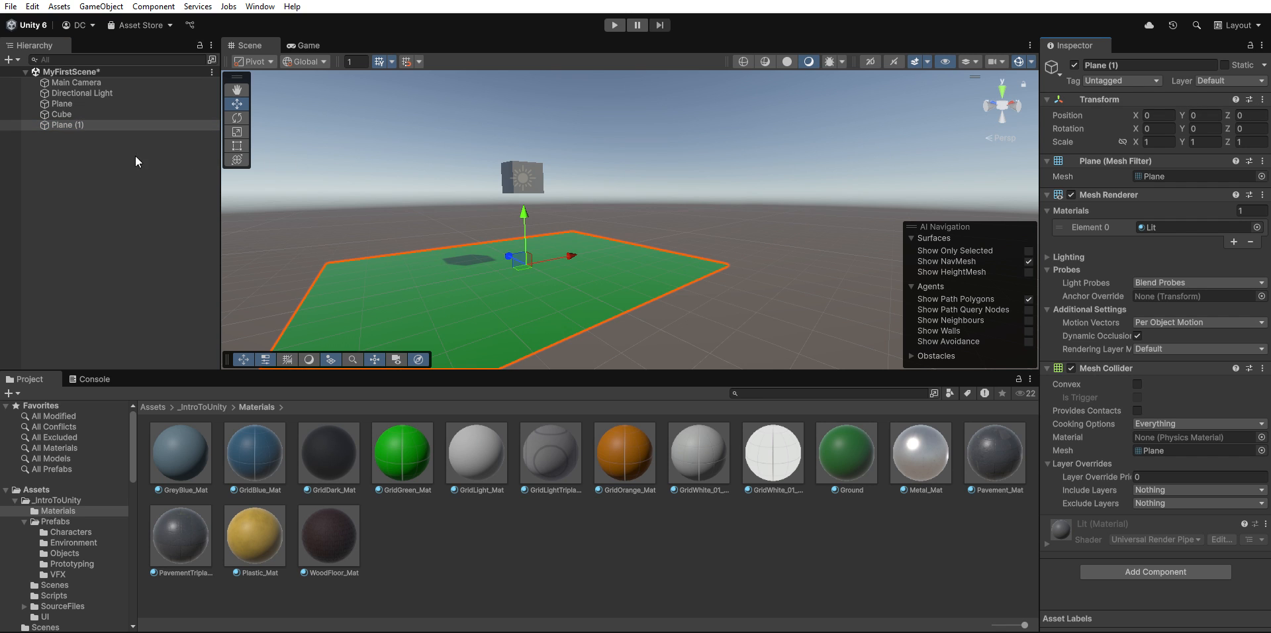
Raise the green Plane to Y 0.99 to separate it from the overlapping second plane, and set its Y position back to 0.
{"action": "left_click", "coordinate": [73, 103]}
{"action": "left_click", "coordinate": [73, 123]}
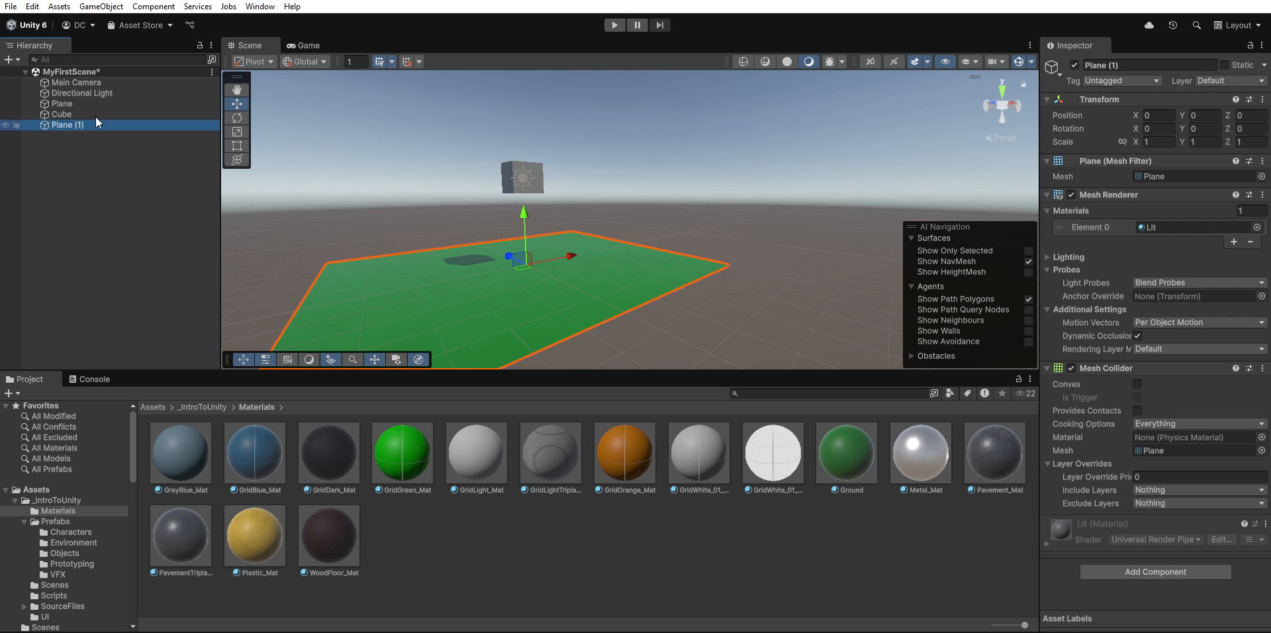
{"action": "left_click", "coordinate": [72, 103]}
{"action": "left_click_drag", "start_coordinate": [525, 203], "coordinate": [527, 173]}
{"action": "left_click", "coordinate": [1217, 113]}
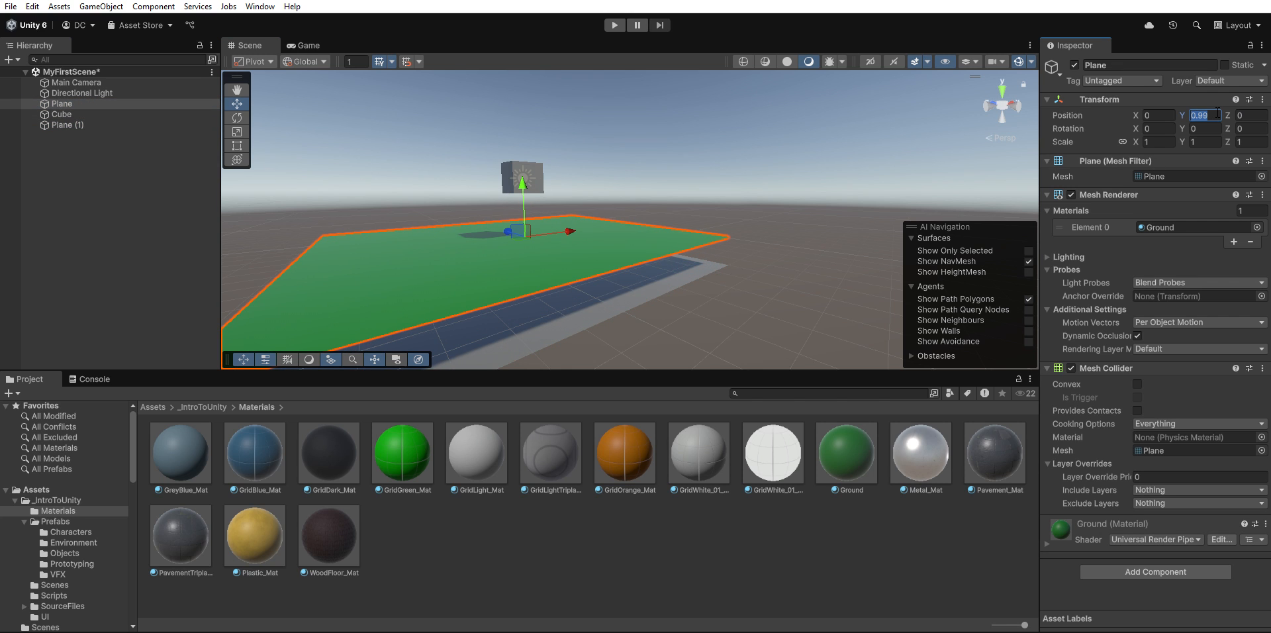
{"action": "type", "text": "0"}
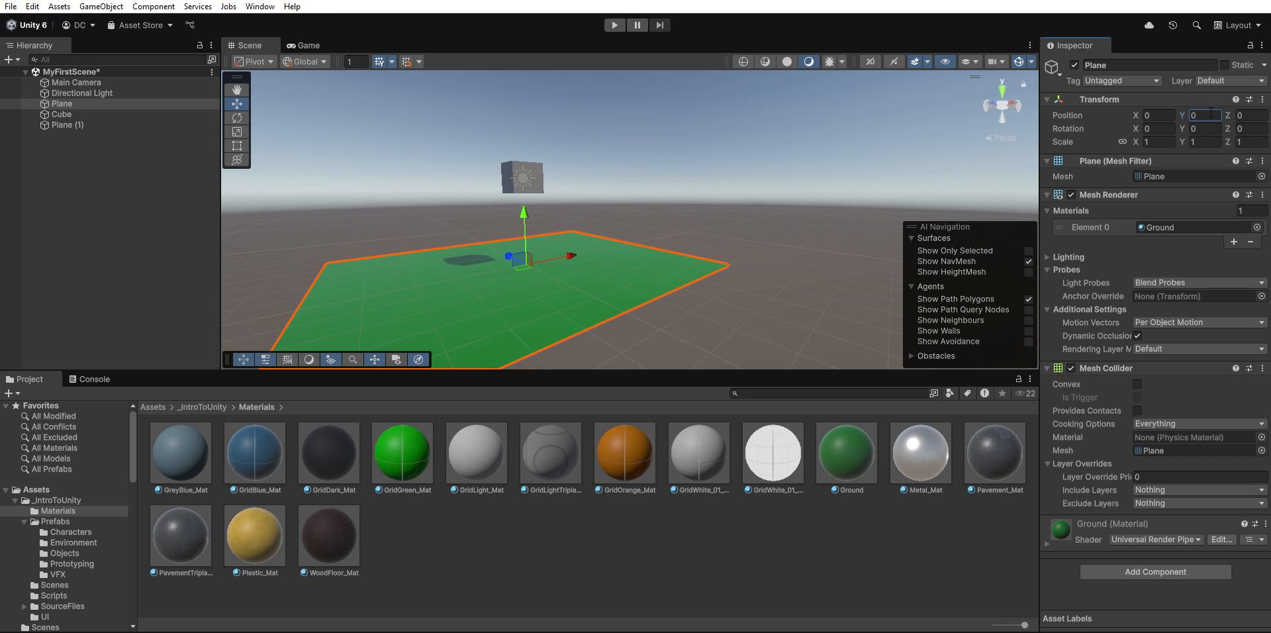
Delete both the second plane and the original green Plane from the scene.
{"action": "left_click", "coordinate": [90, 165]}
{"action": "left_click", "coordinate": [93, 123]}
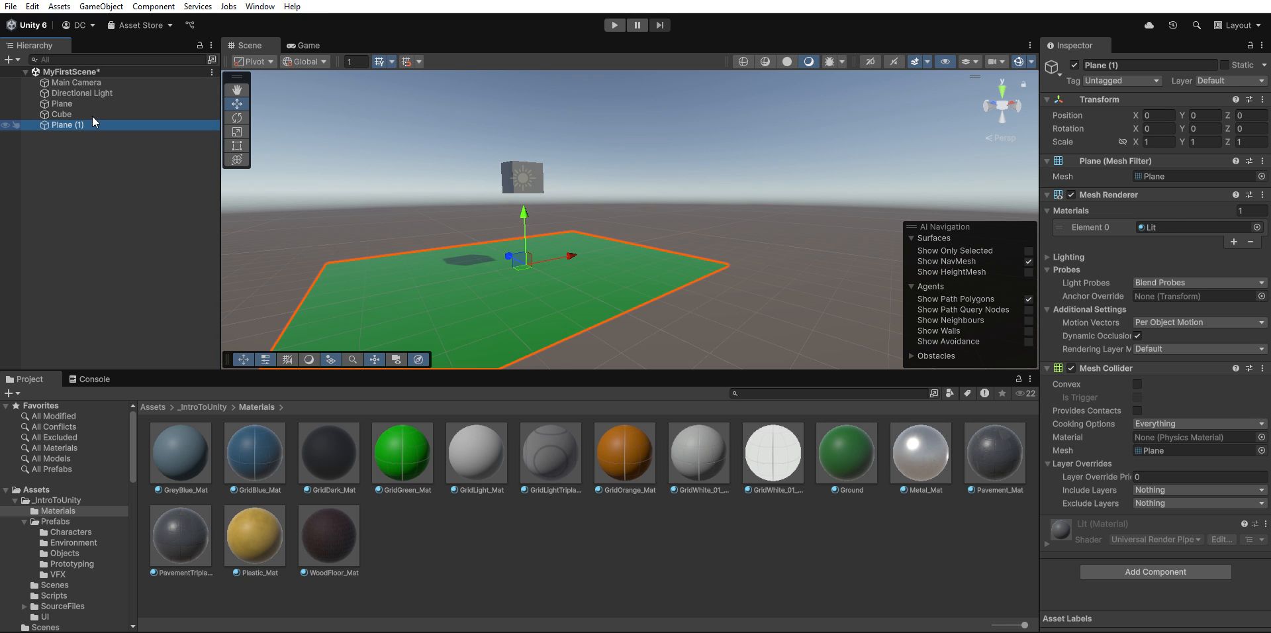
{"action": "key", "text": "Delete"}
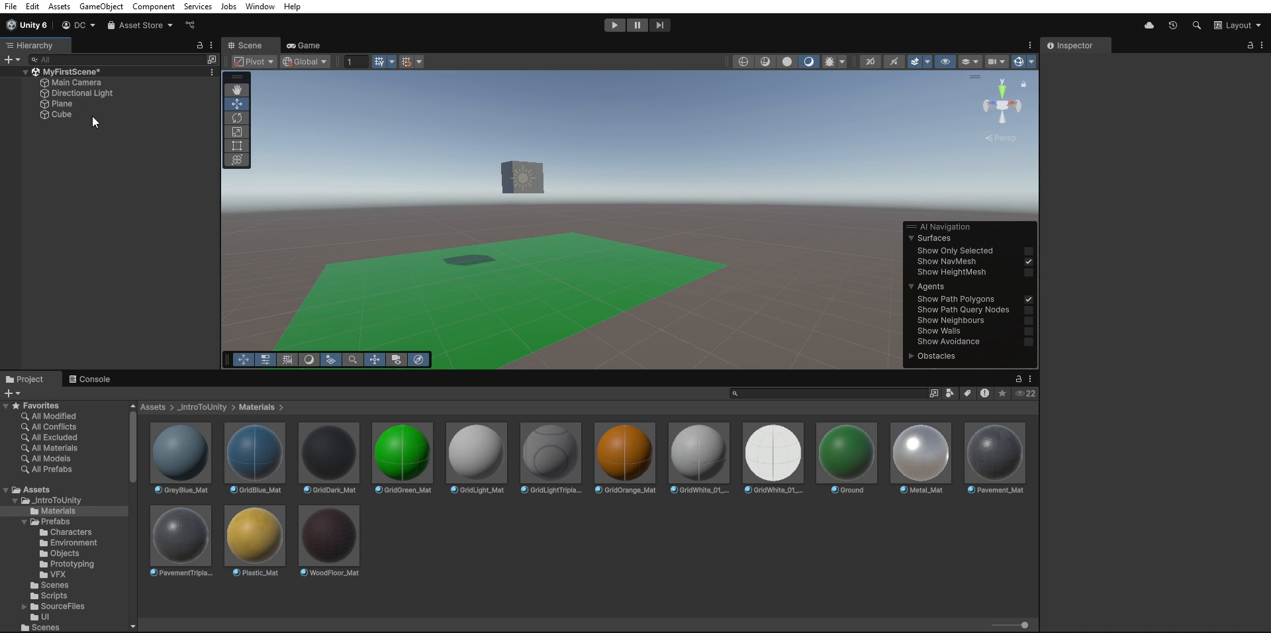
{"action": "left_click", "coordinate": [79, 104]}
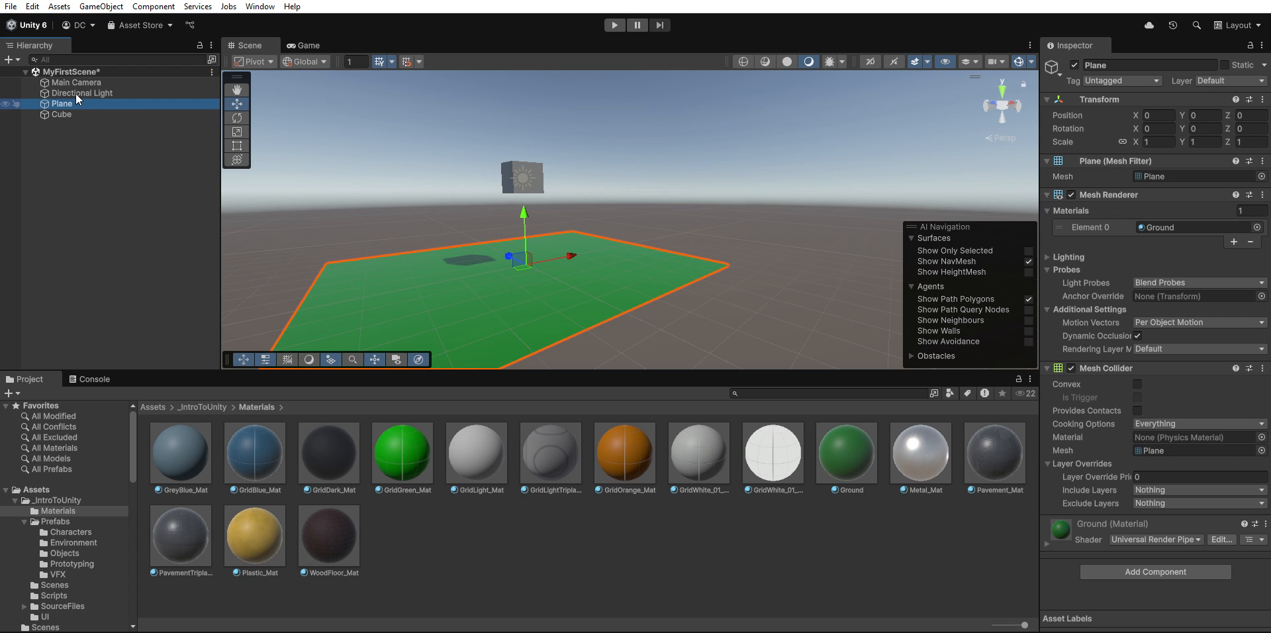
{"action": "key", "text": "Delete"}
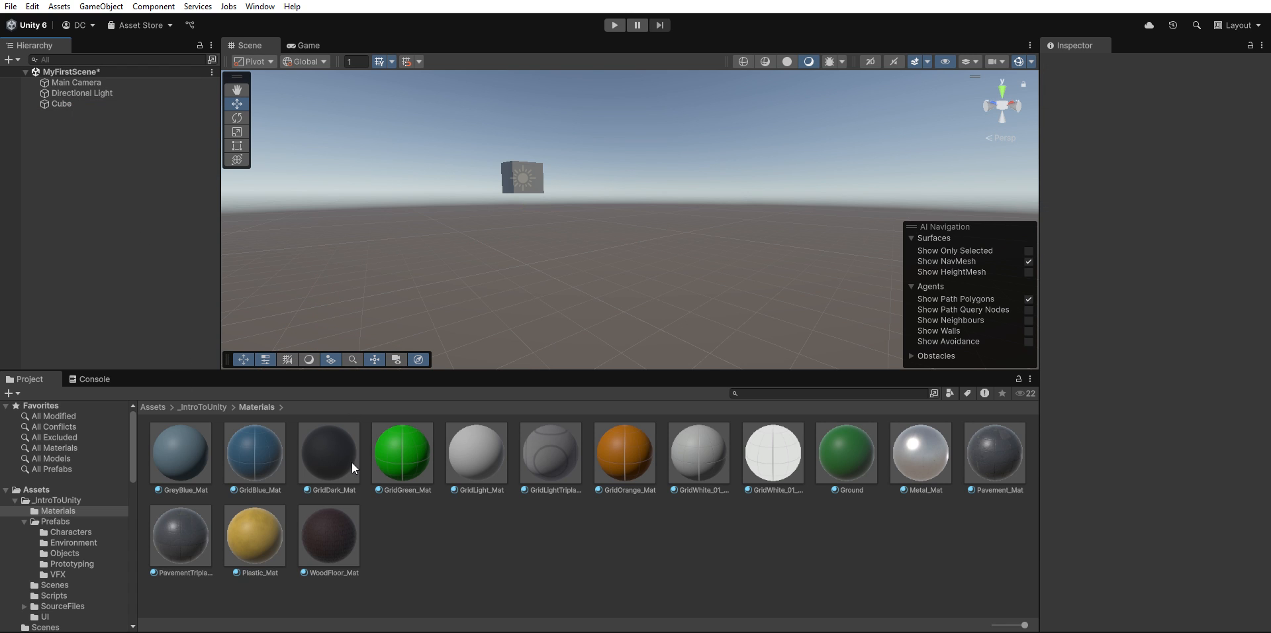
Add a fresh Plane with its default name and reset its Transform so its position is 0, 0, 0.
{"action": "key", "text": "ctrl+z"}
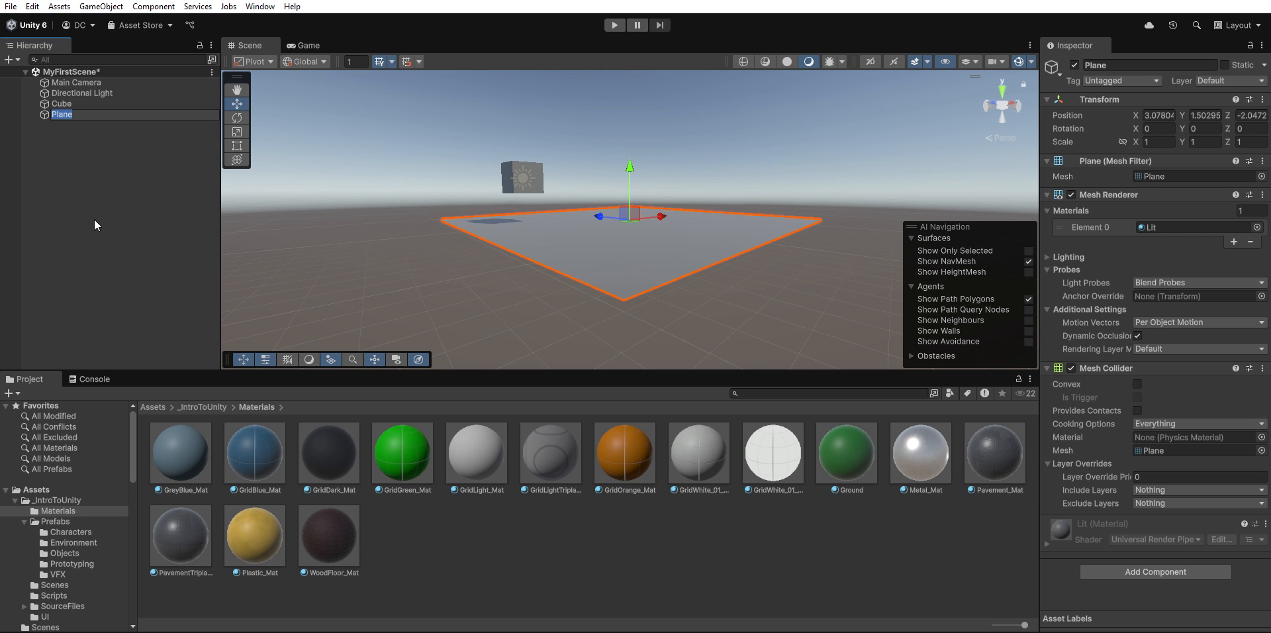
{"action": "left_click", "coordinate": [90, 216]}
{"action": "left_click", "coordinate": [60, 114]}
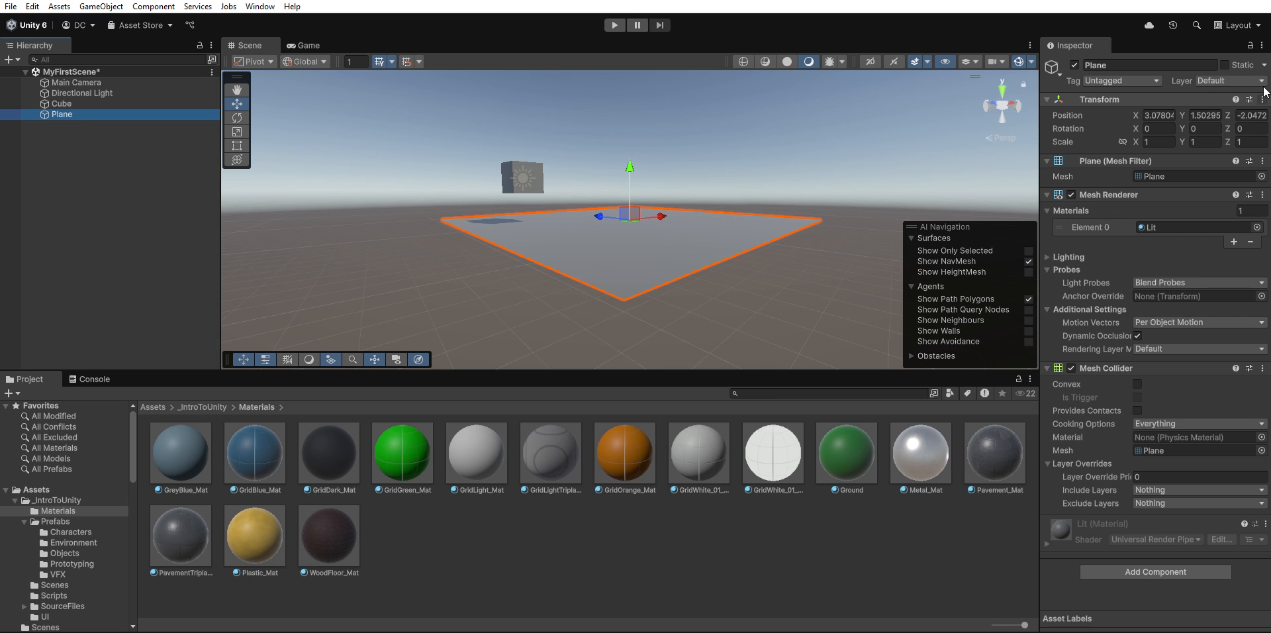
{"action": "right_click", "coordinate": [1194, 103]}
{"action": "left_click", "coordinate": [1200, 110]}
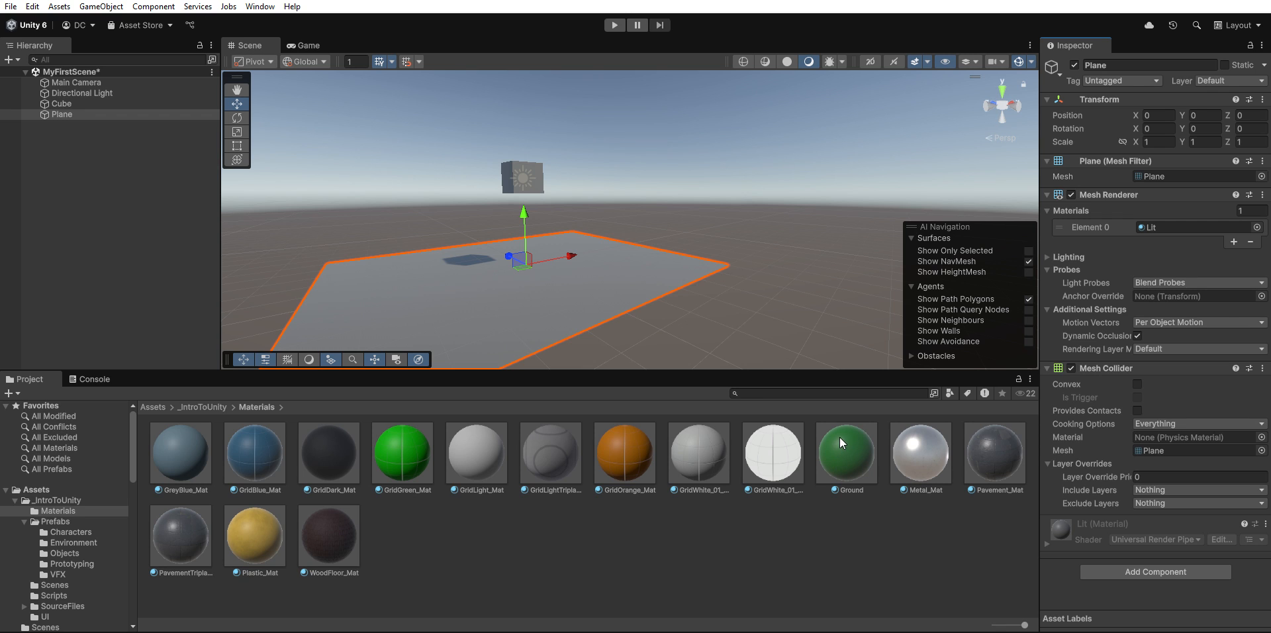
Try to assign the Ground material to Element 0 of the new Plane's Mesh Renderer.
{"action": "left_click_drag", "start_coordinate": [841, 441], "coordinate": [1163, 215]}
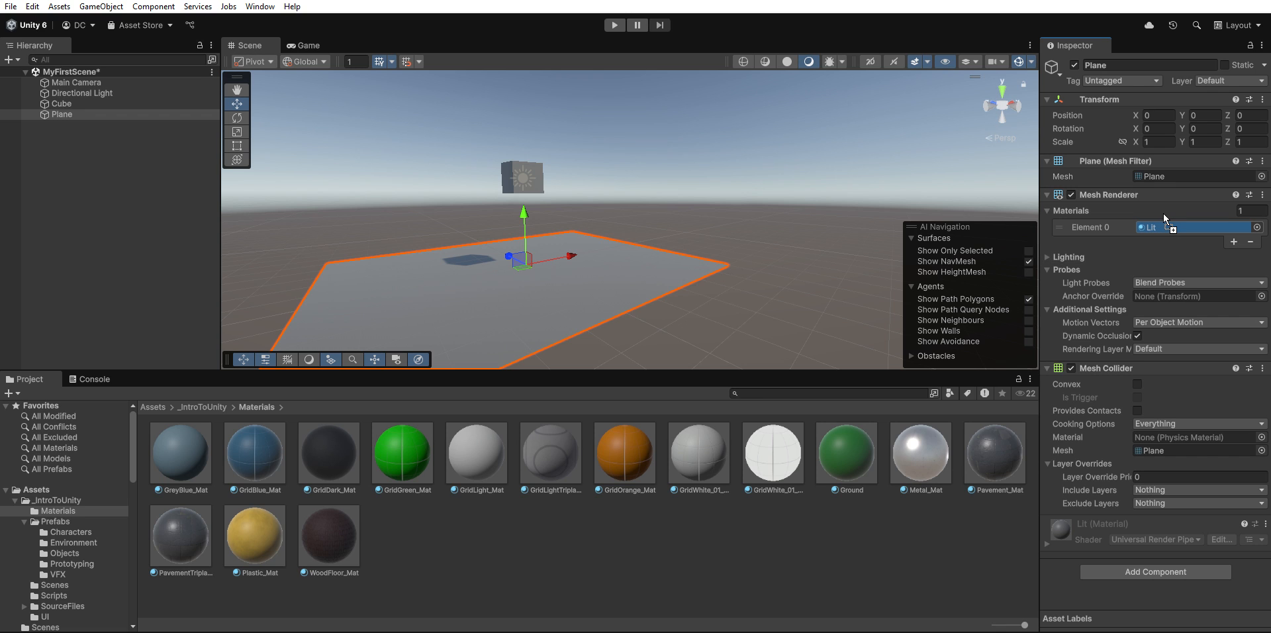
{"action": "left_click_drag", "start_coordinate": [1163, 214], "coordinate": [913, 521]}
{"action": "left_click", "coordinate": [79, 103]}
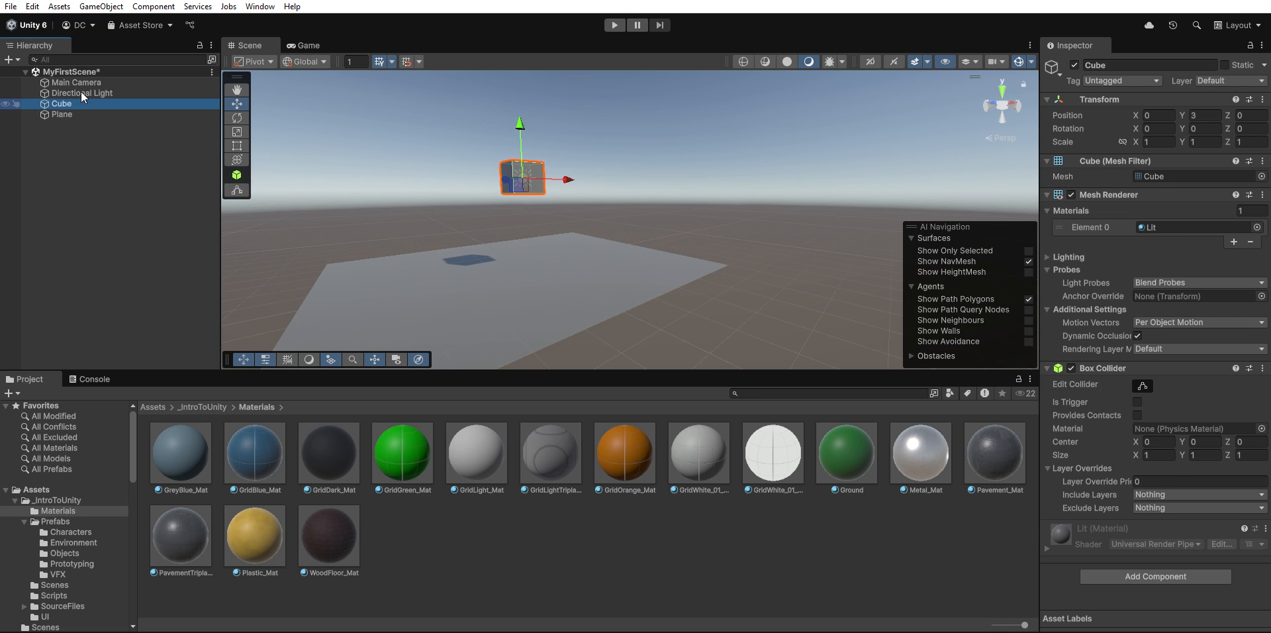
Collapse the Probes section of the Plane's Mesh Renderer while keeping its Materials list expanded.
{"action": "left_click", "coordinate": [78, 114]}
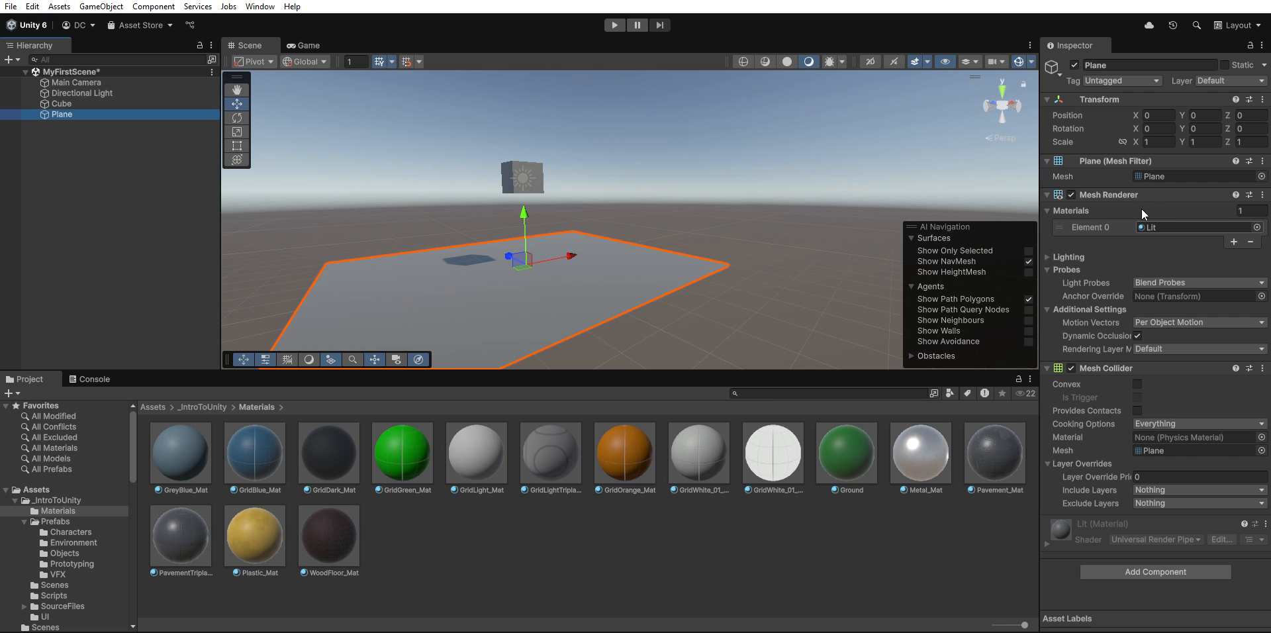
{"action": "left_click", "coordinate": [1049, 210]}
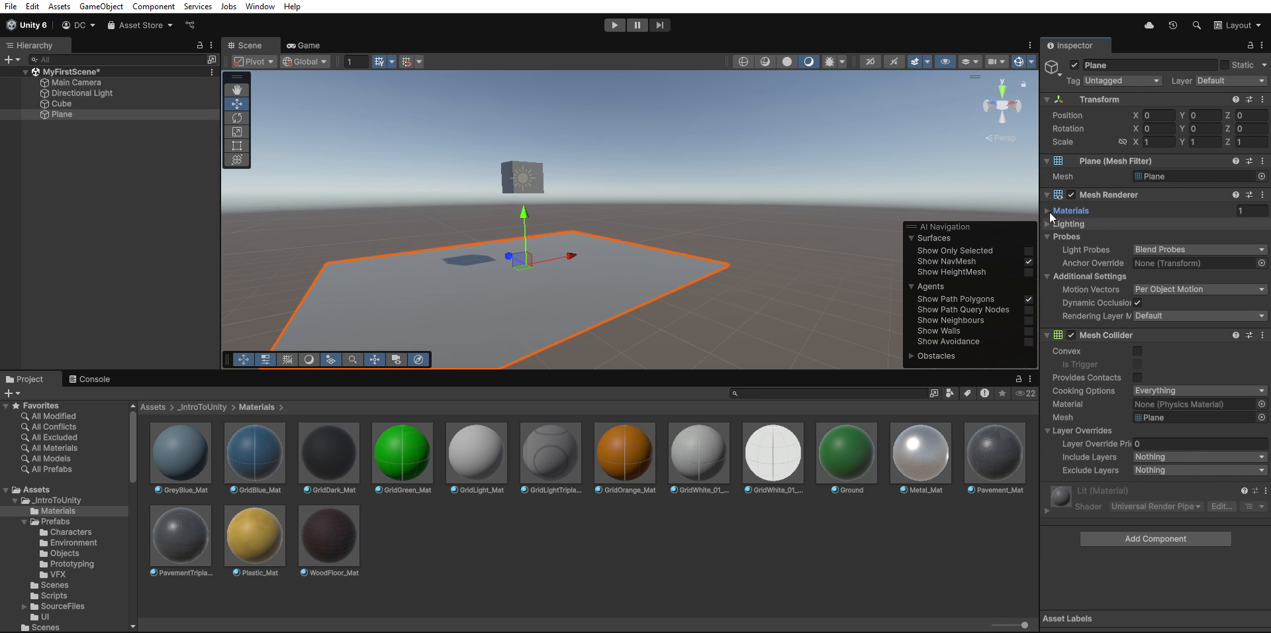
{"action": "left_click", "coordinate": [1047, 235]}
{"action": "left_click", "coordinate": [1047, 210]}
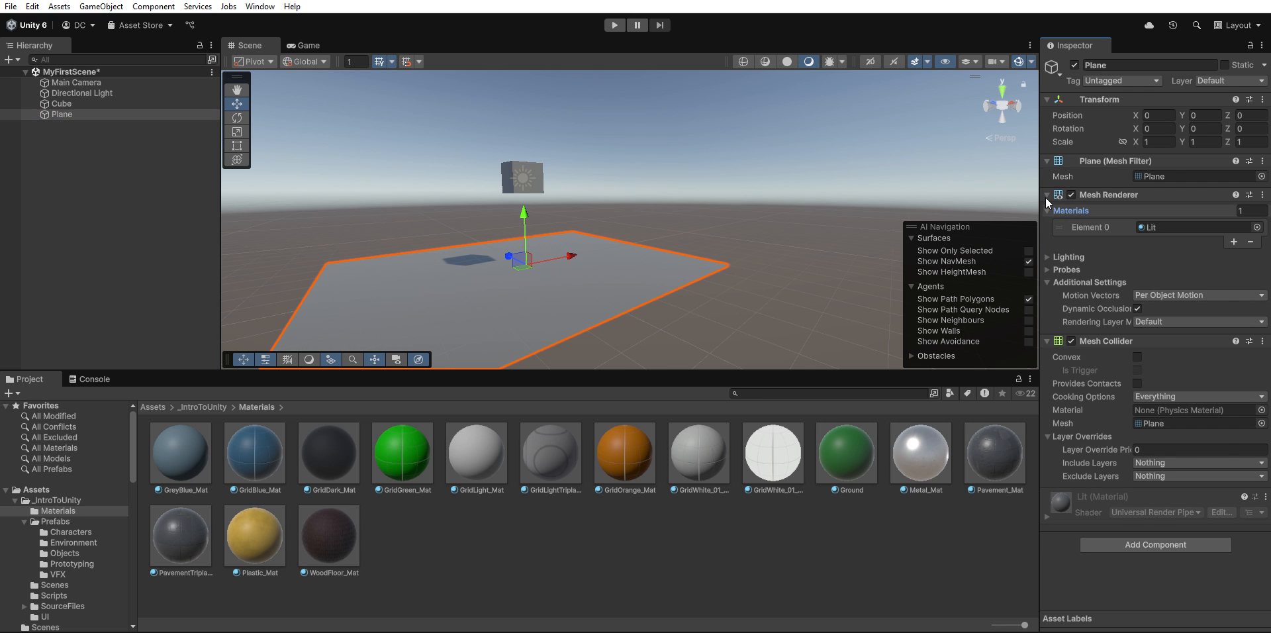
{"action": "left_click", "coordinate": [1047, 209]}
{"action": "left_click", "coordinate": [1047, 209]}
{"action": "double_click", "coordinate": [1047, 209]}
{"action": "left_click", "coordinate": [1048, 202]}
{"action": "left_click", "coordinate": [1049, 201]}
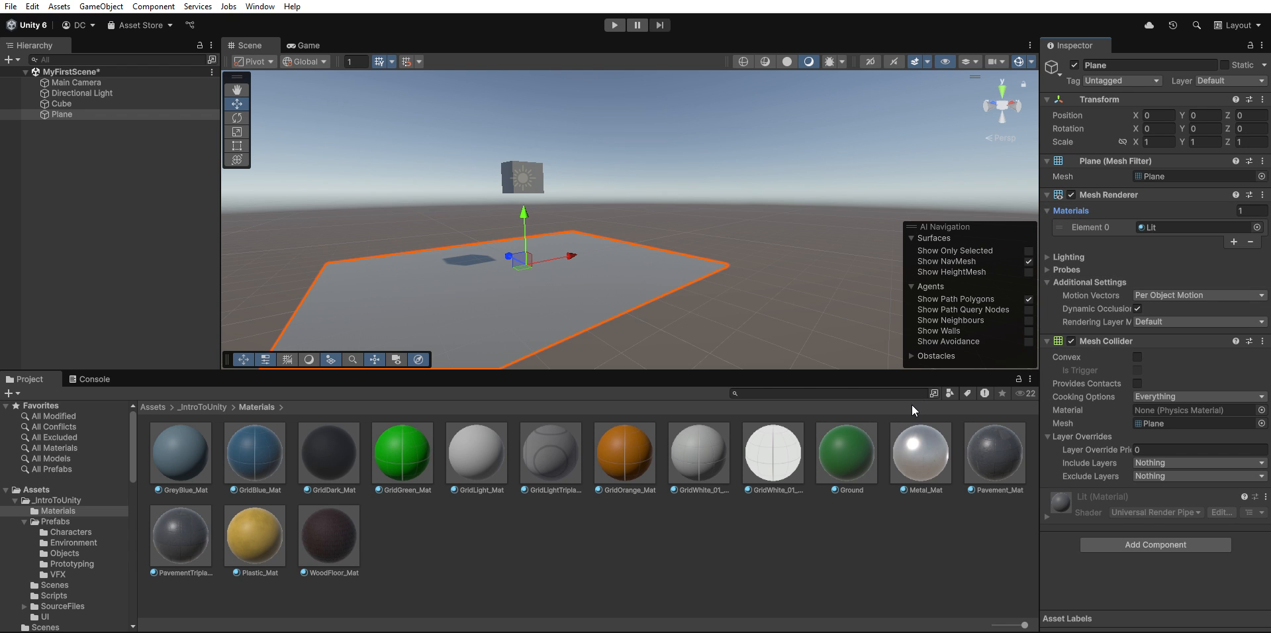
Assign the Ground material to Element 0 in the Materials list of the Plane's Mesh Renderer.
{"action": "left_click_drag", "start_coordinate": [850, 439], "coordinate": [1169, 213]}
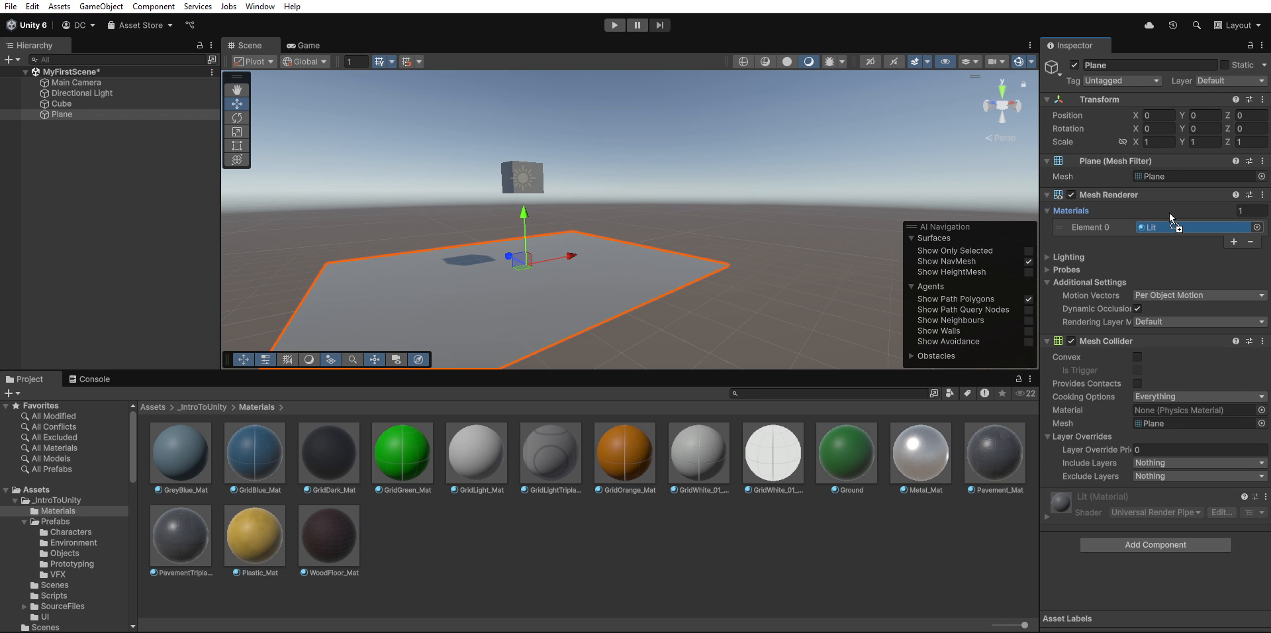
{"action": "left_click_drag", "start_coordinate": [1162, 216], "coordinate": [1162, 215]}
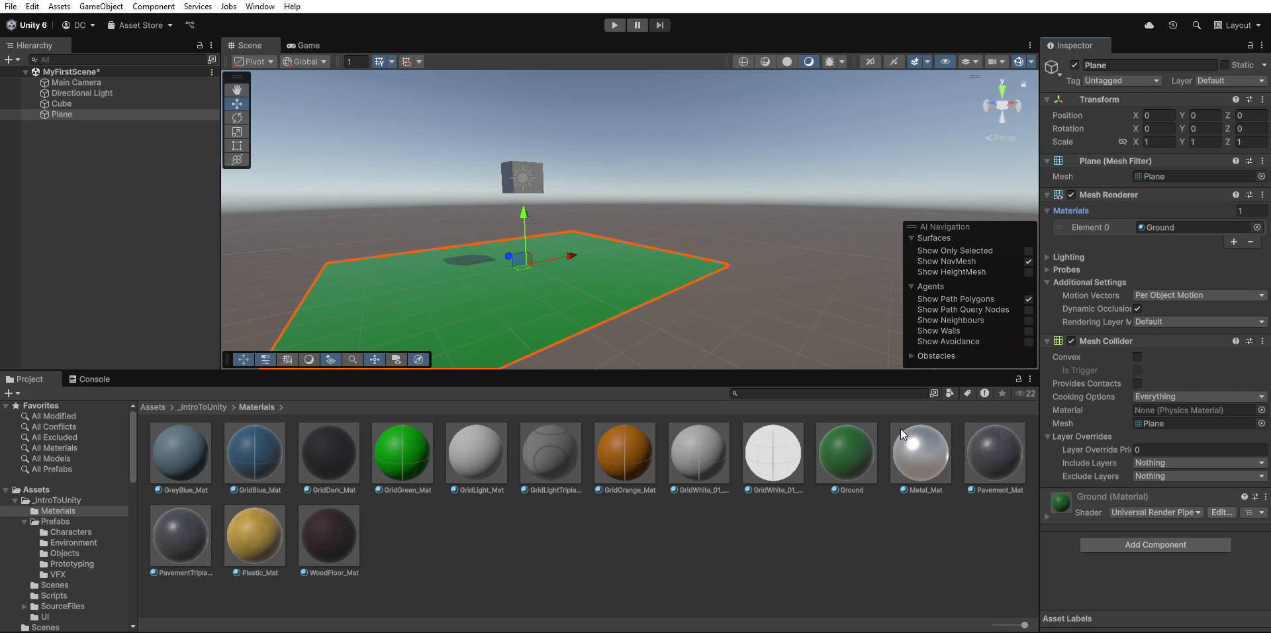
Set the Ground material's Metallic Map to about 0.592 and its Smoothness to about 0.066.
{"action": "left_click", "coordinate": [862, 443]}
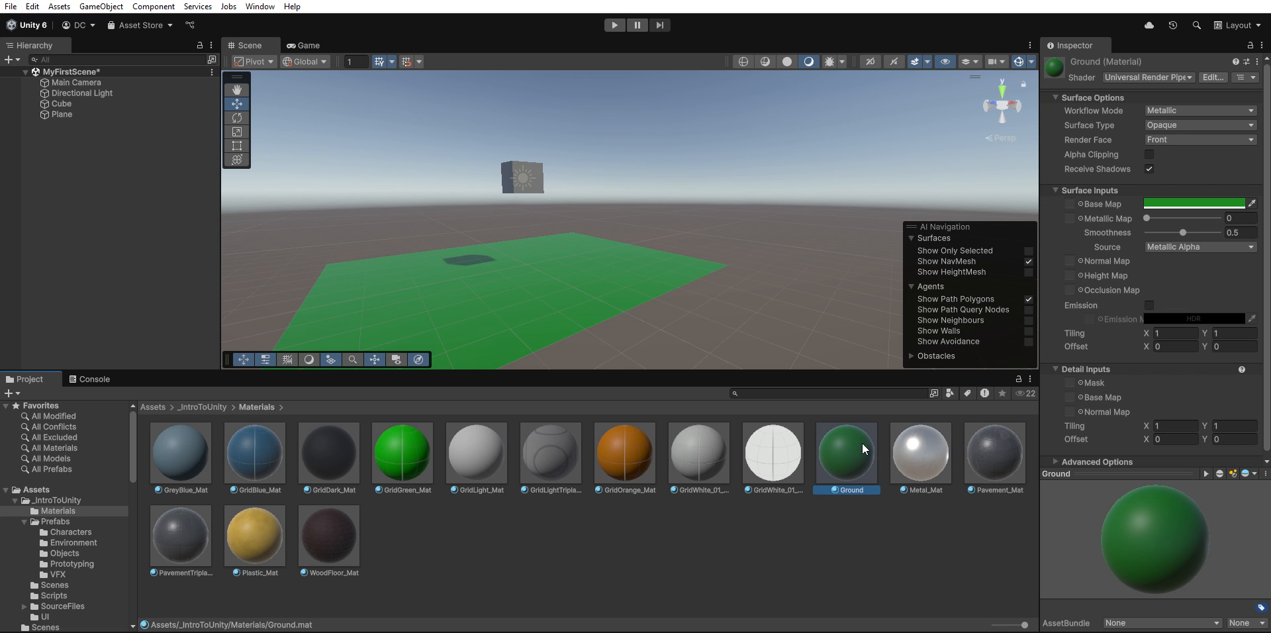
{"action": "middle_click_drag", "start_coordinate": [559, 351], "coordinate": [703, 315]}
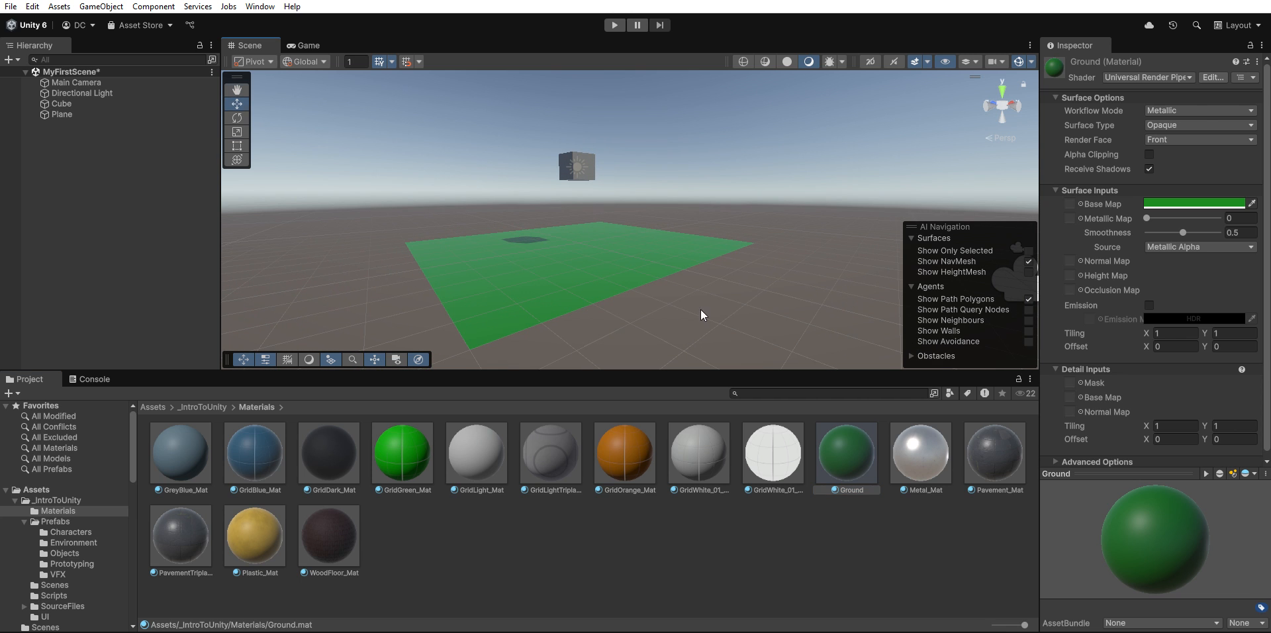
{"action": "mouse_move", "coordinate": [1147, 216]}
{"action": "left_mouse_down"}
{"action": "mouse_move", "coordinate": [1205, 208]}
{"action": "mouse_move", "coordinate": [1150, 212]}
{"action": "mouse_move", "coordinate": [1195, 216]}
{"action": "mouse_move", "coordinate": [1156, 229]}
{"action": "left_mouse_up"}
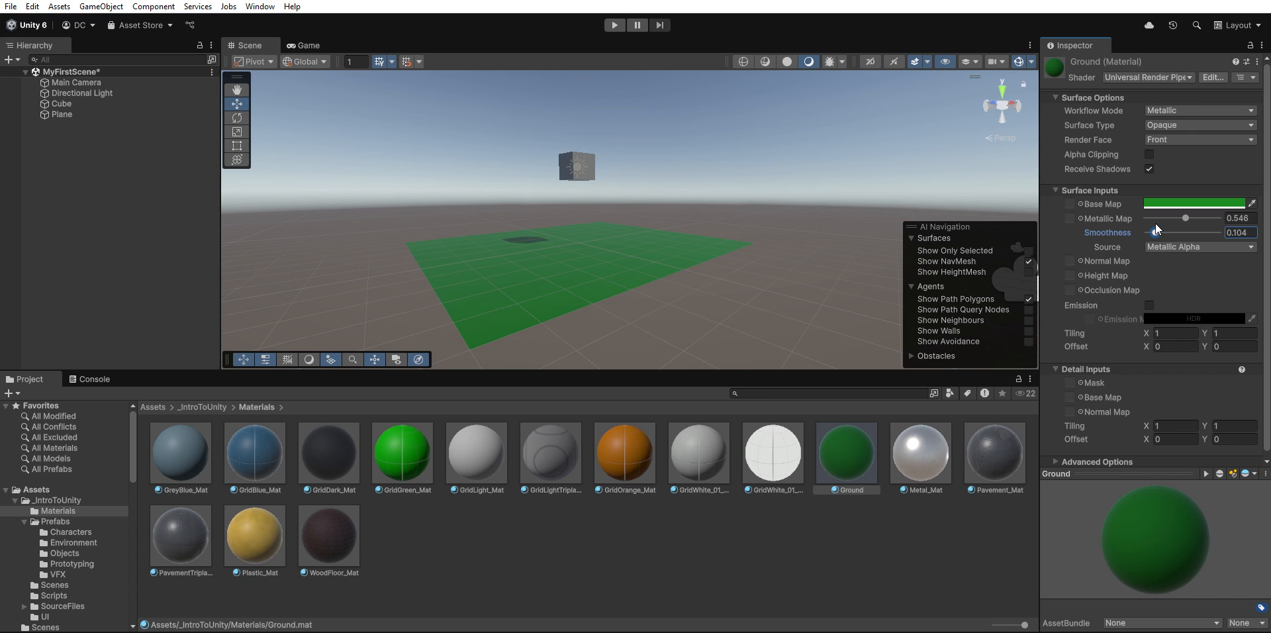
{"action": "left_click_drag", "start_coordinate": [1156, 229], "coordinate": [1153, 226]}
{"action": "left_click_drag", "start_coordinate": [1185, 218], "coordinate": [1189, 218]}
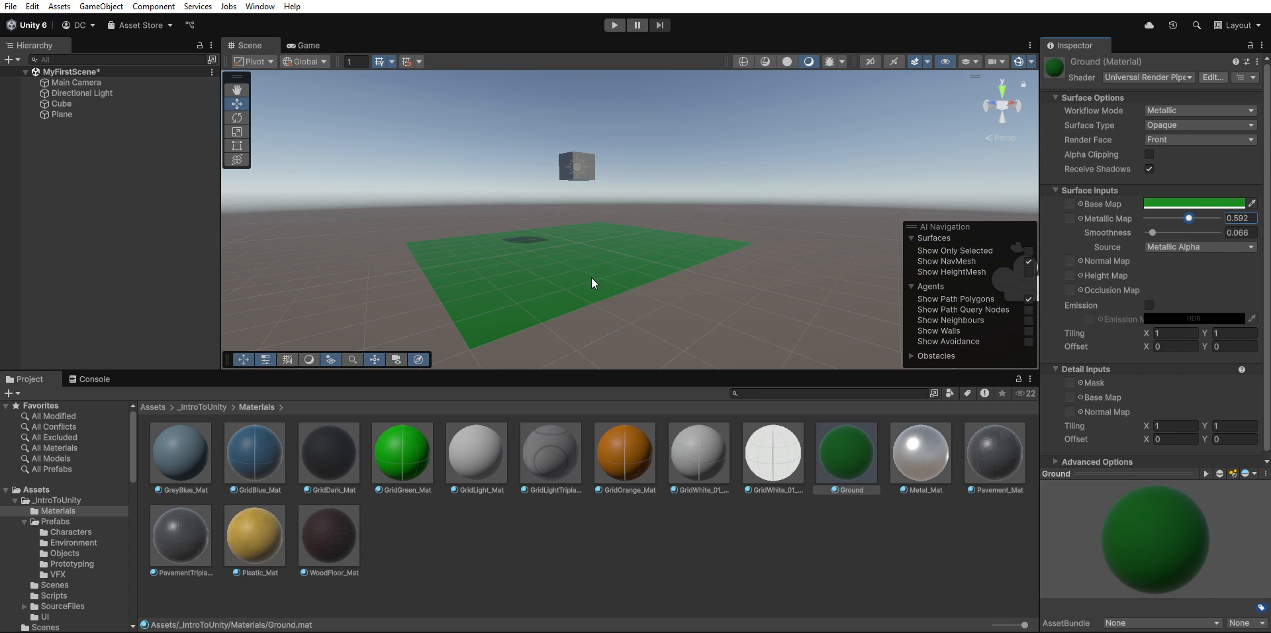
{"action": "scroll", "coordinate": [590, 286], "scroll_direction": "up", "scroll_amount": 3}
{"action": "scroll", "coordinate": [586, 286], "scroll_direction": "up", "scroll_amount": 2}
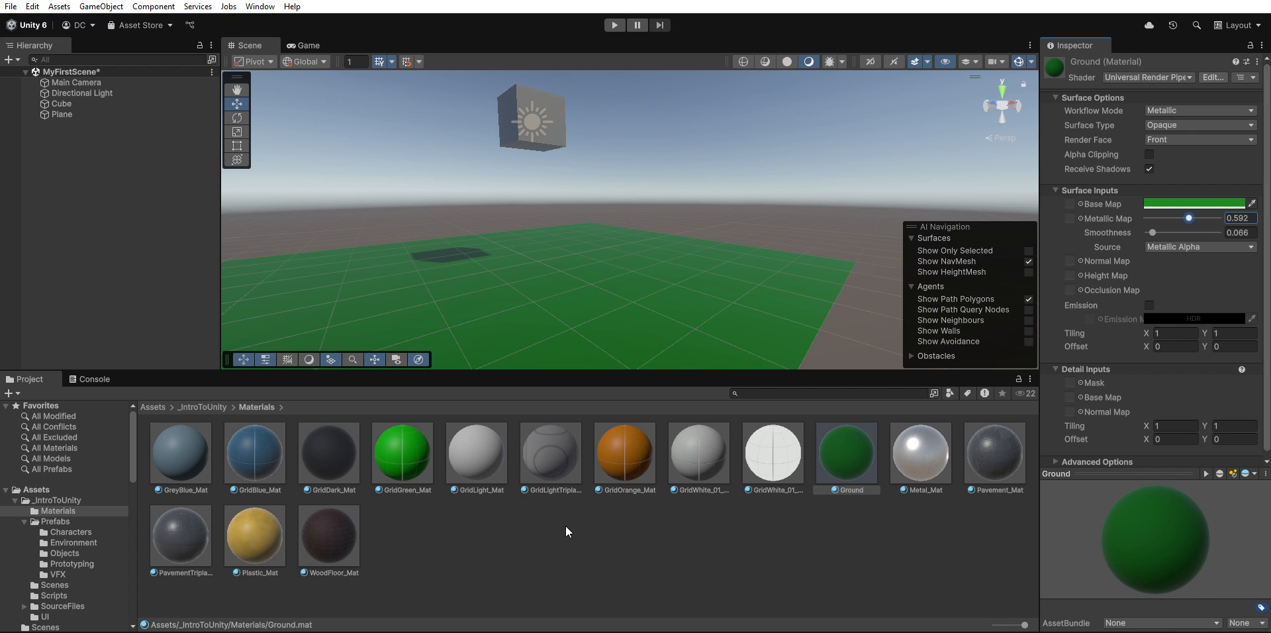
Create a new material named Cube in the Materials folder.
{"action": "left_click", "coordinate": [575, 539]}
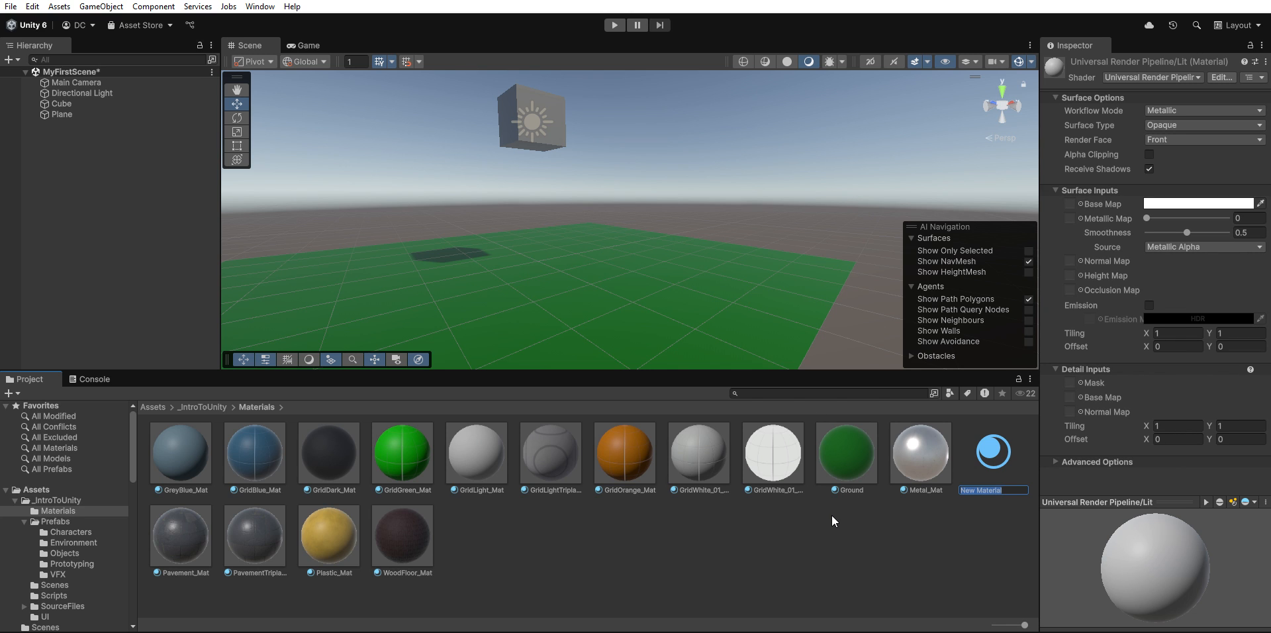
{"action": "type", "text": "Cube"}
{"action": "key", "text": "Return"}
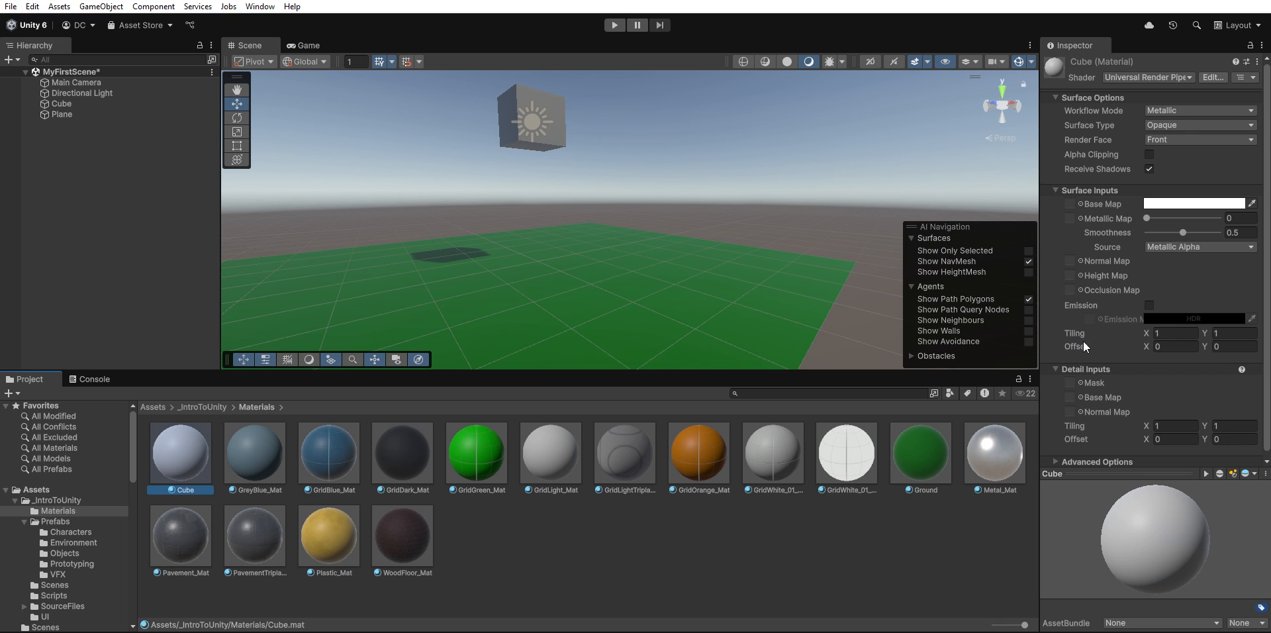
Try to sample a Base Map color for the Cube material from the screen with the eyedropper.
{"action": "left_click", "coordinate": [1193, 201]}
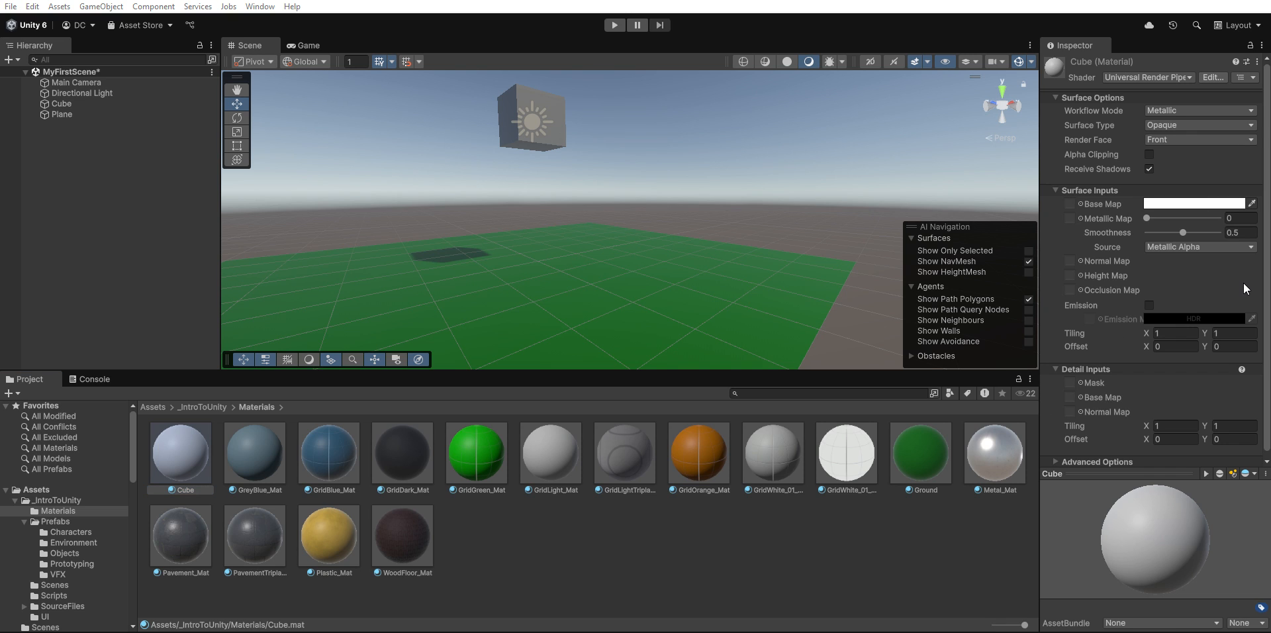
{"action": "left_click", "coordinate": [928, 539]}
{"action": "left_click", "coordinate": [172, 443]}
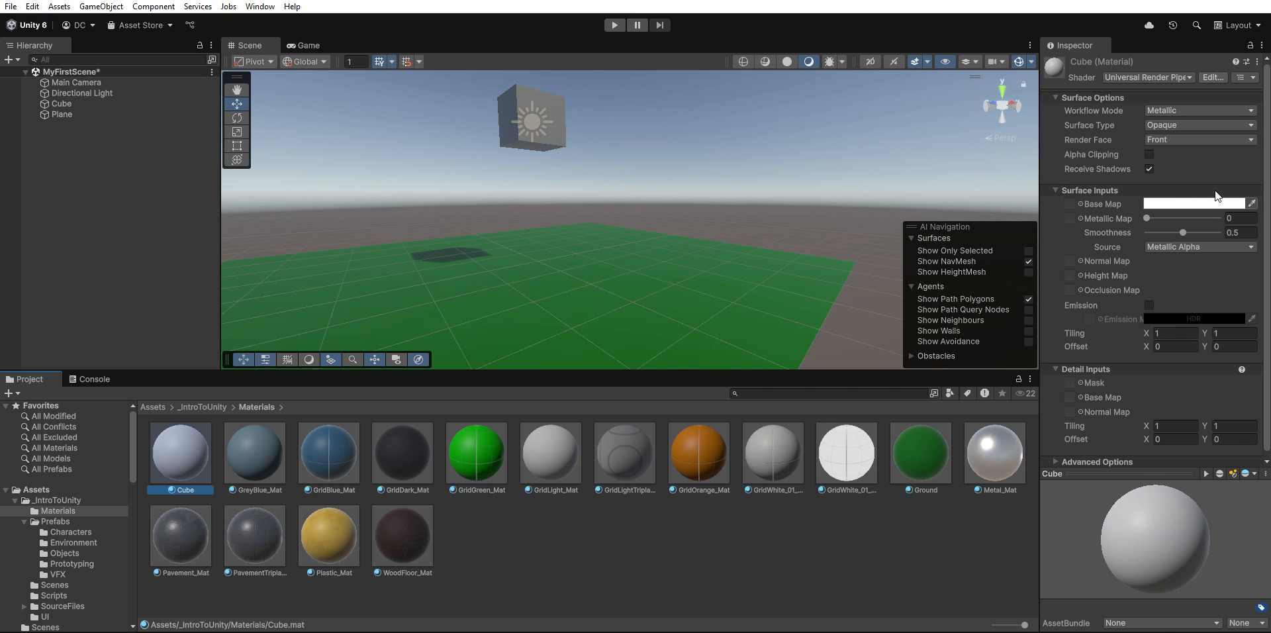
{"action": "left_click", "coordinate": [1252, 203]}
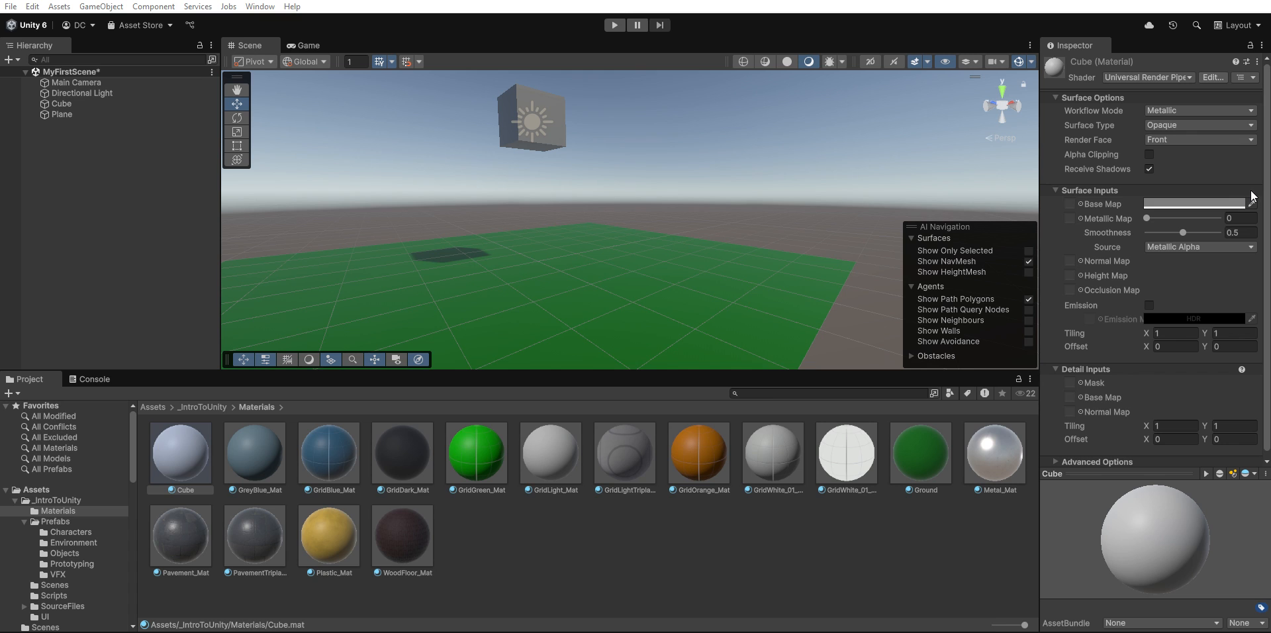
{"action": "left_click", "coordinate": [704, 278]}
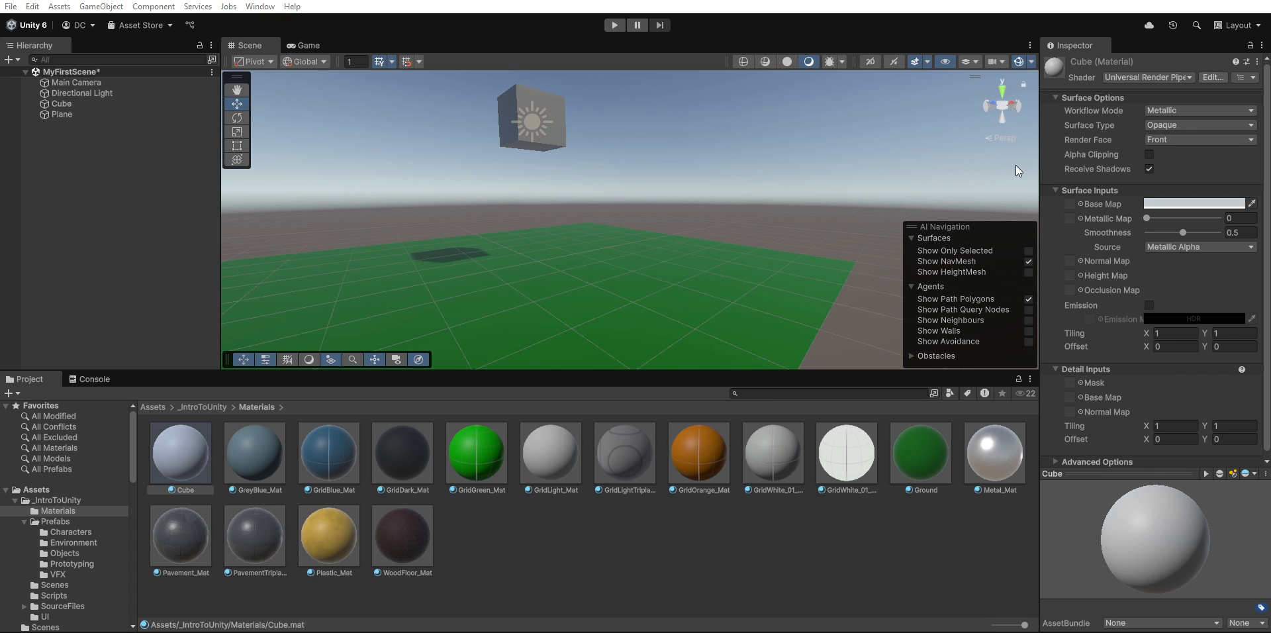
Set the Cube material's Base Map color to a medium blue.
{"action": "left_click", "coordinate": [1232, 200]}
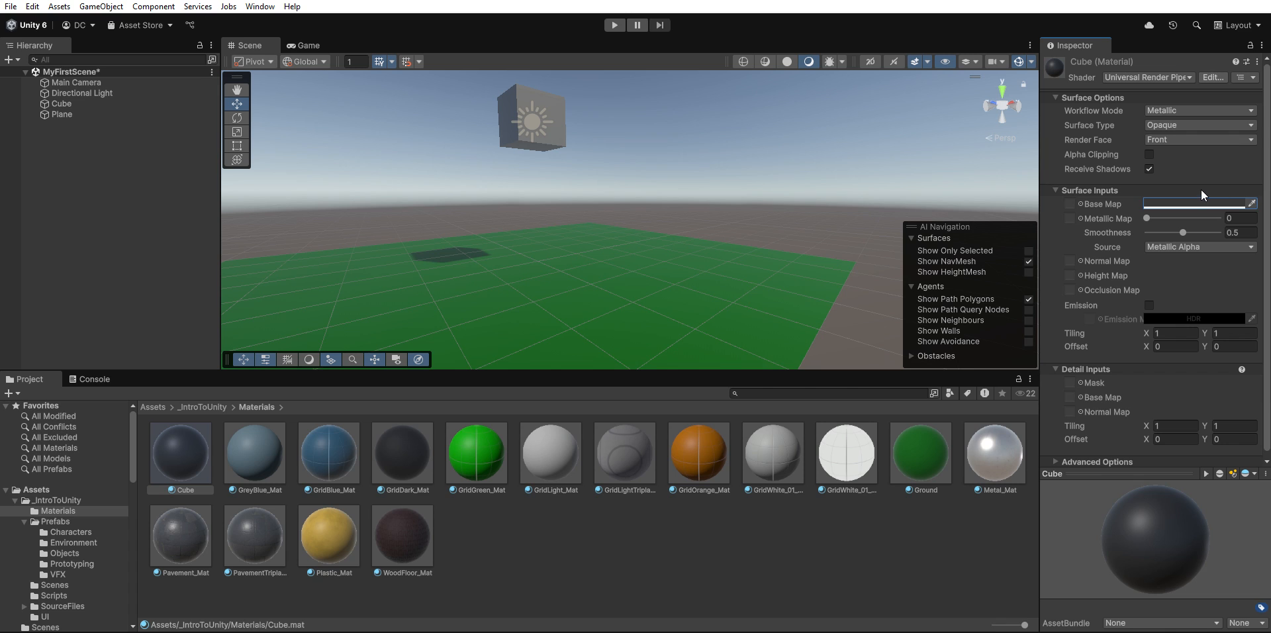
{"action": "left_click", "coordinate": [1189, 285]}
{"action": "left_click_drag", "start_coordinate": [1250, 289], "coordinate": [1114, 337]}
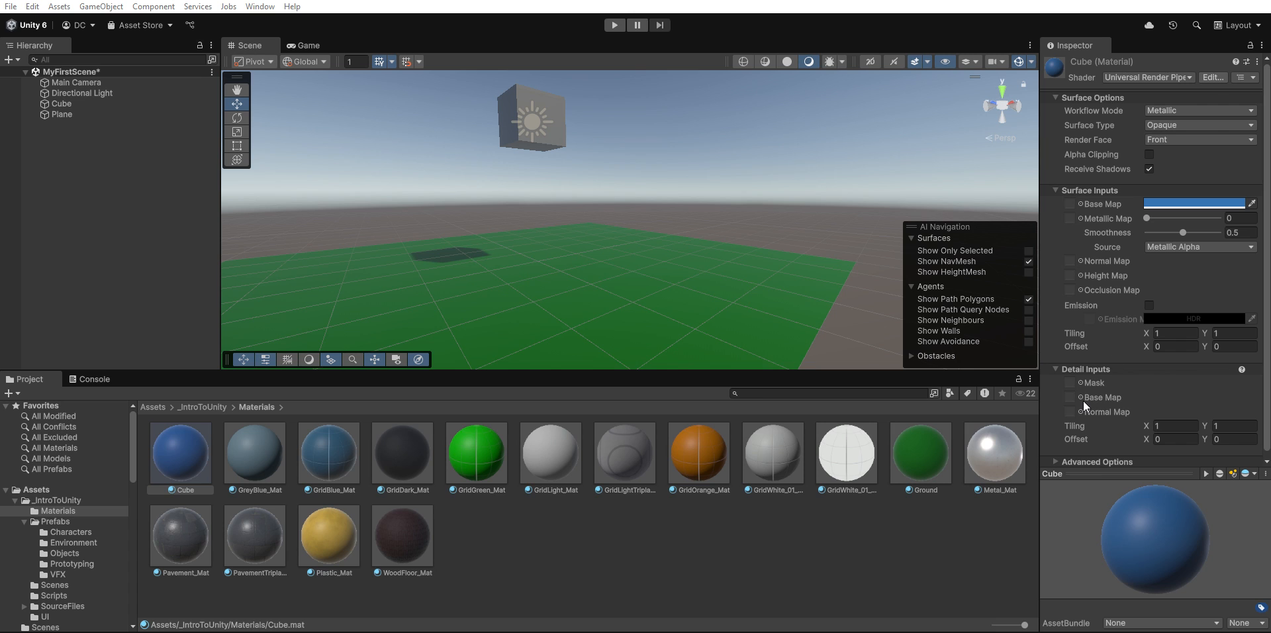
Assign the Cube material to Element 0 of the Cube object's Mesh Renderer.
{"action": "left_click", "coordinate": [848, 544]}
{"action": "left_click", "coordinate": [184, 451]}
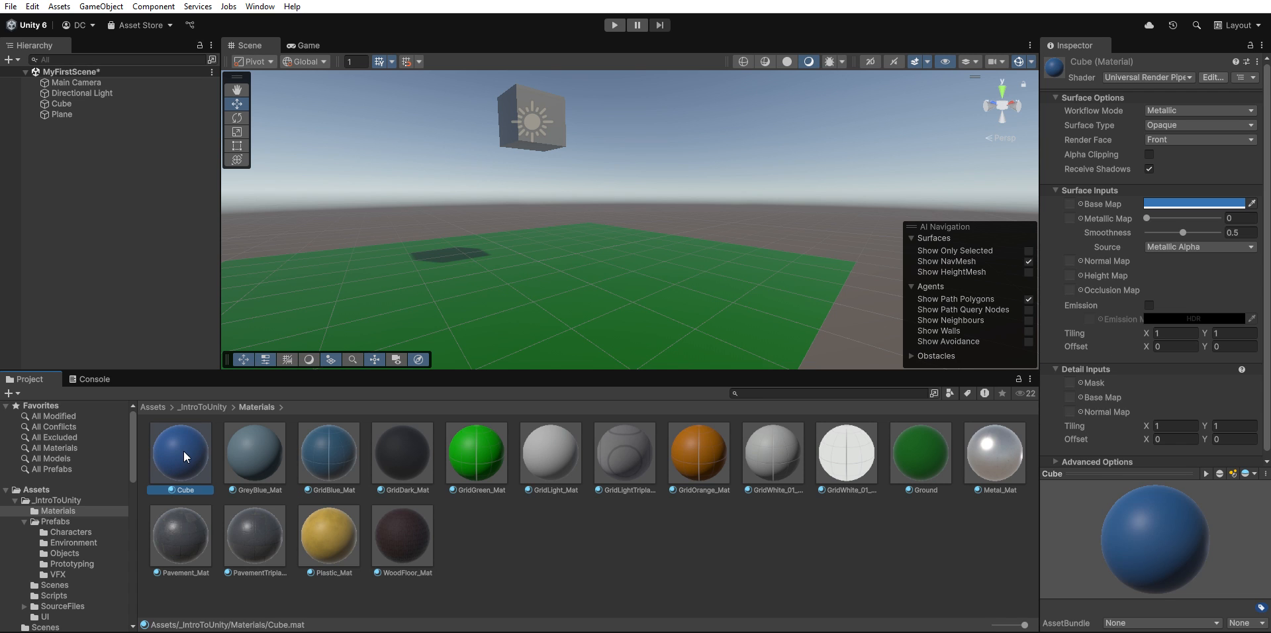
{"action": "left_click", "coordinate": [58, 99]}
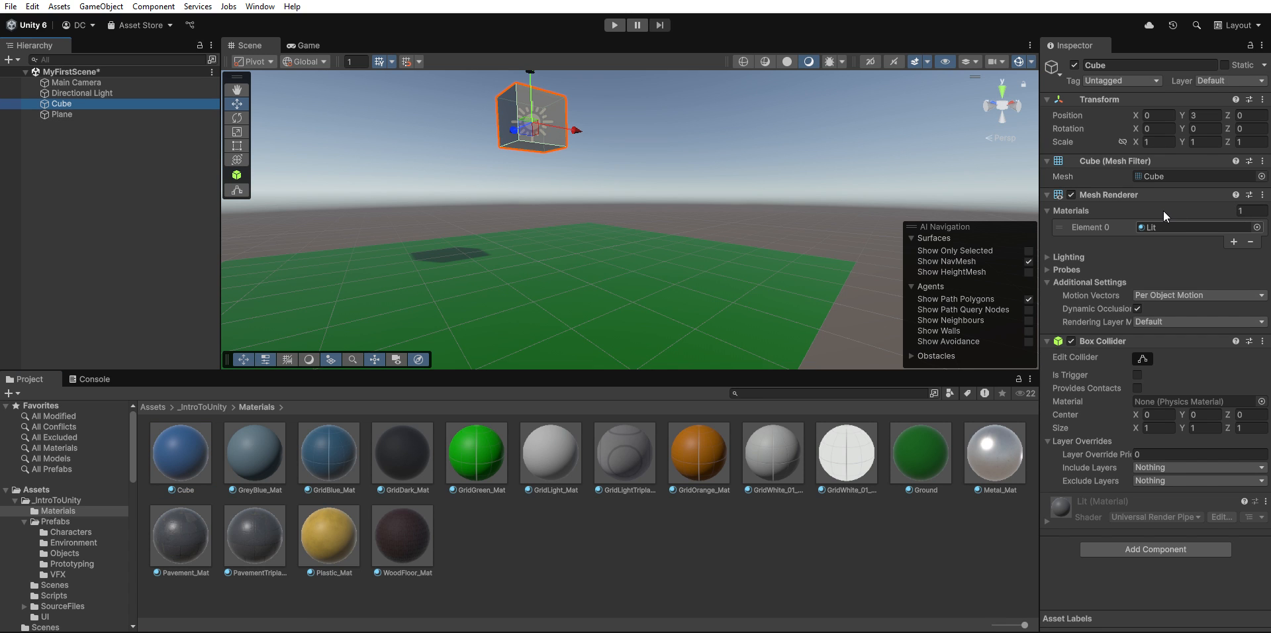
{"action": "left_click_drag", "start_coordinate": [167, 446], "coordinate": [1155, 217]}
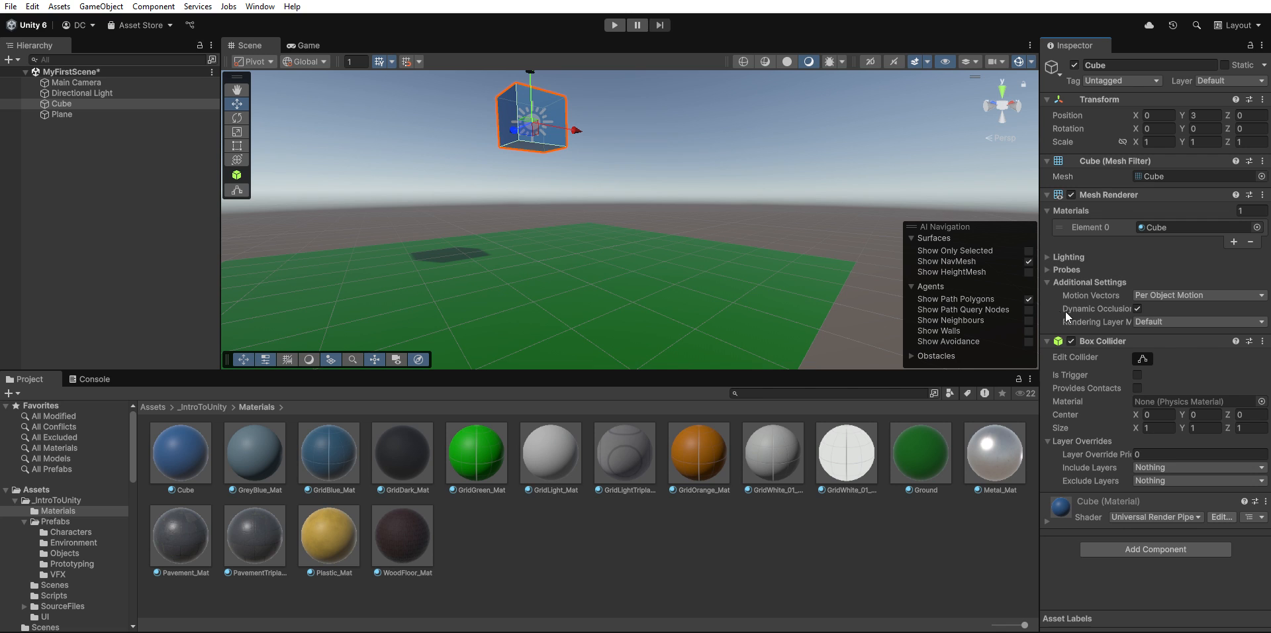
Change the Cube material's Base Map color to red and clear the selection.
{"action": "left_click", "coordinate": [181, 448]}
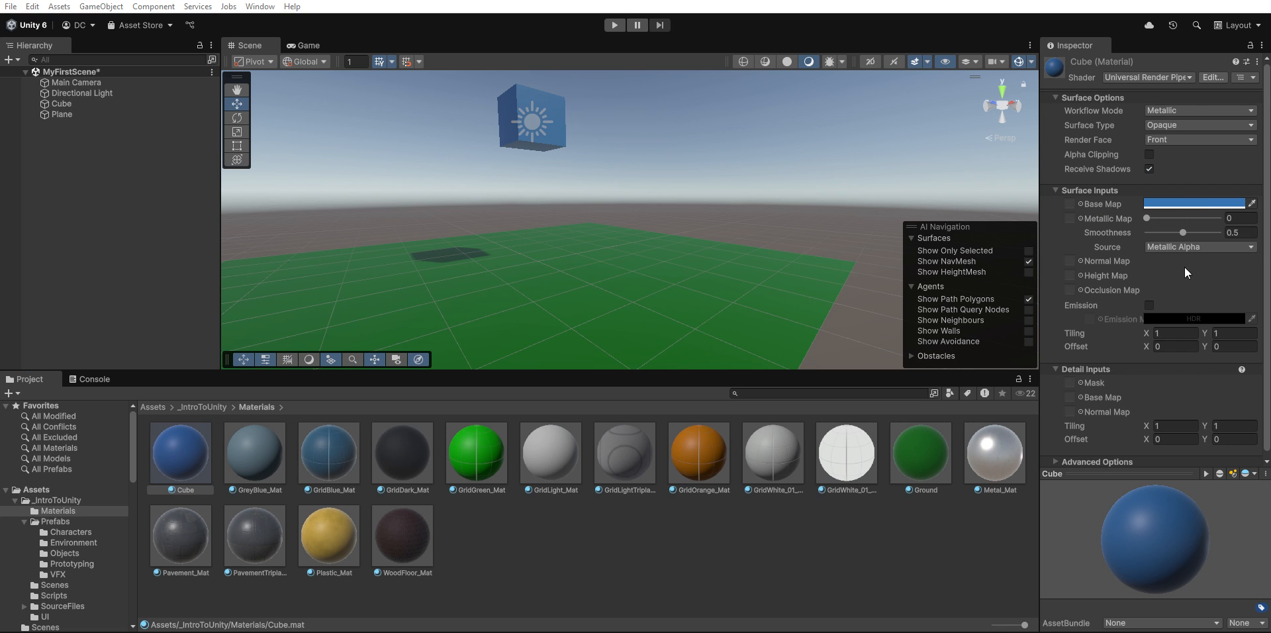
{"action": "left_click_drag", "start_coordinate": [1131, 311], "coordinate": [1222, 276]}
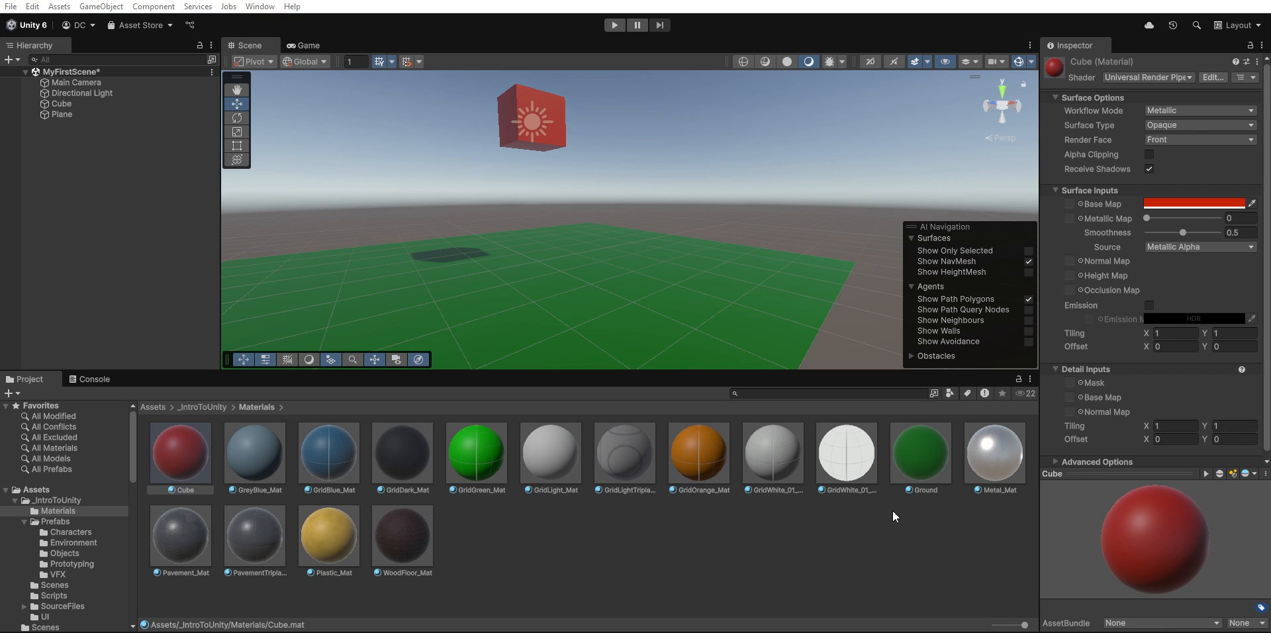
{"action": "left_click", "coordinate": [891, 539]}
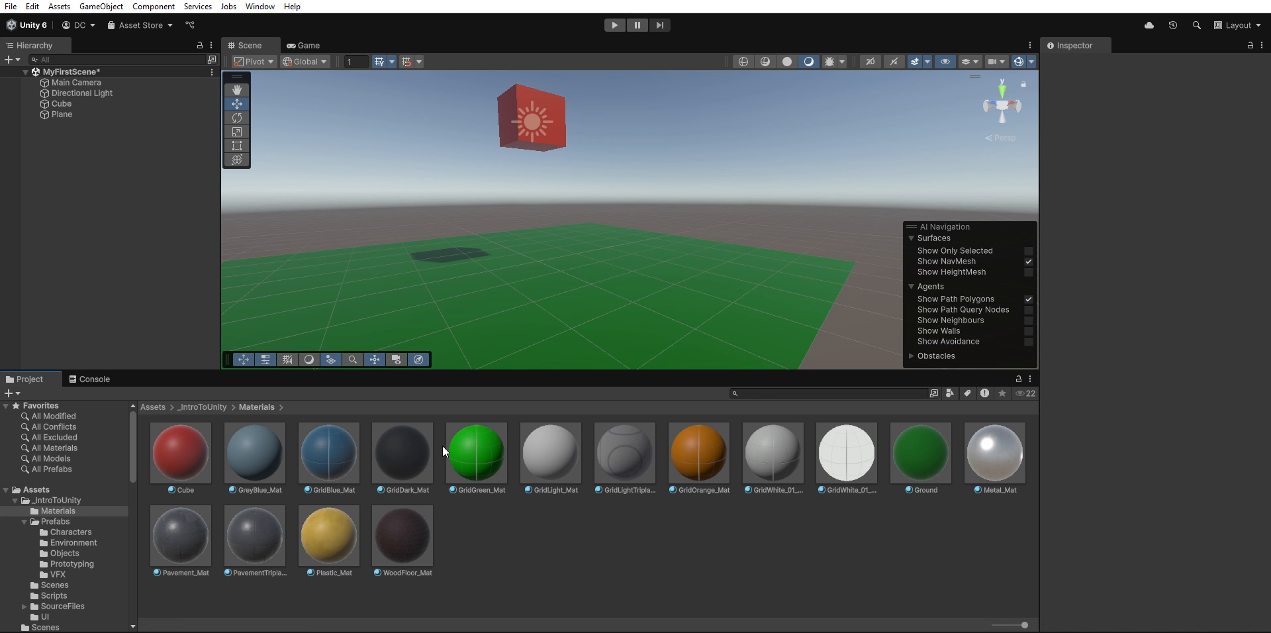
Select the Cube and run the scene in Play mode twice to check how it behaves, stopping after each run.
{"action": "left_click", "coordinate": [75, 97]}
{"action": "left_click", "coordinate": [89, 118]}
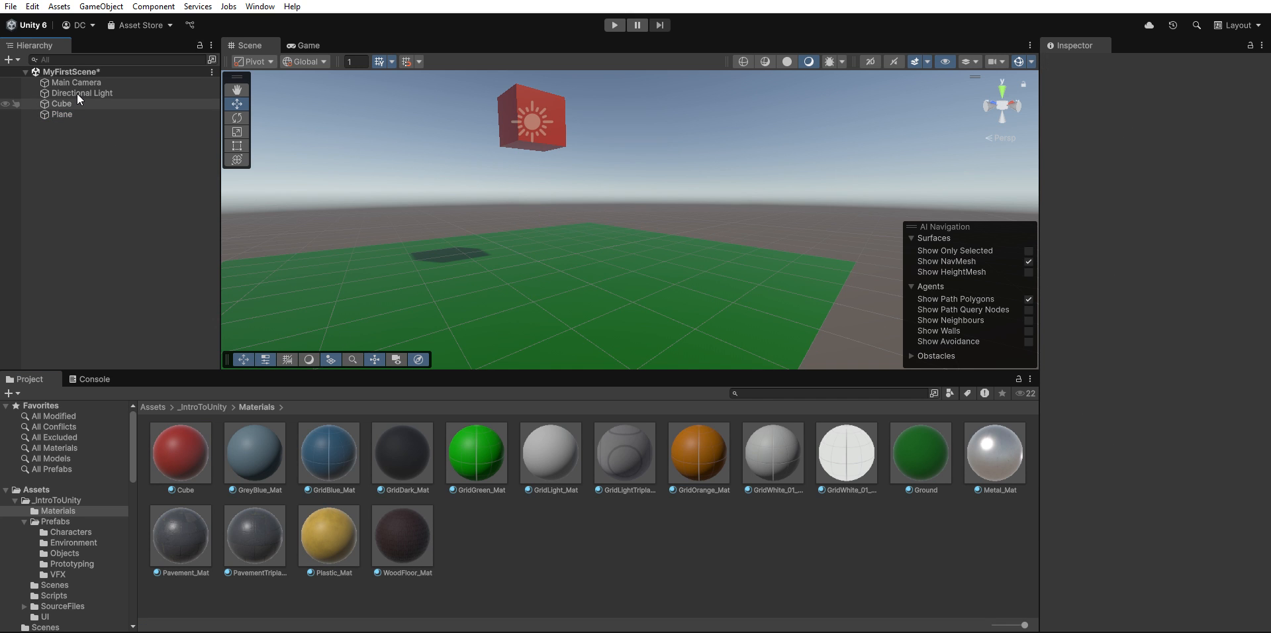
{"action": "left_click", "coordinate": [79, 103]}
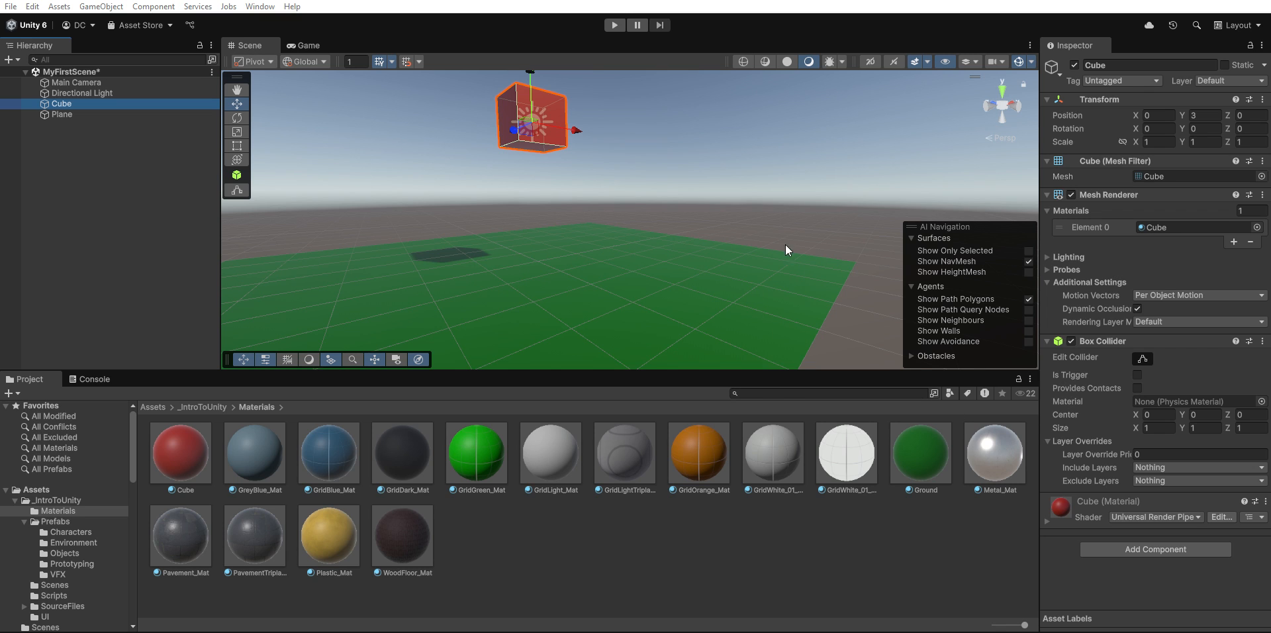
{"action": "right_click_drag", "start_coordinate": [883, 227], "coordinate": [665, 308]}
{"action": "scroll", "coordinate": [749, 242], "scroll_direction": "down", "scroll_amount": 4}
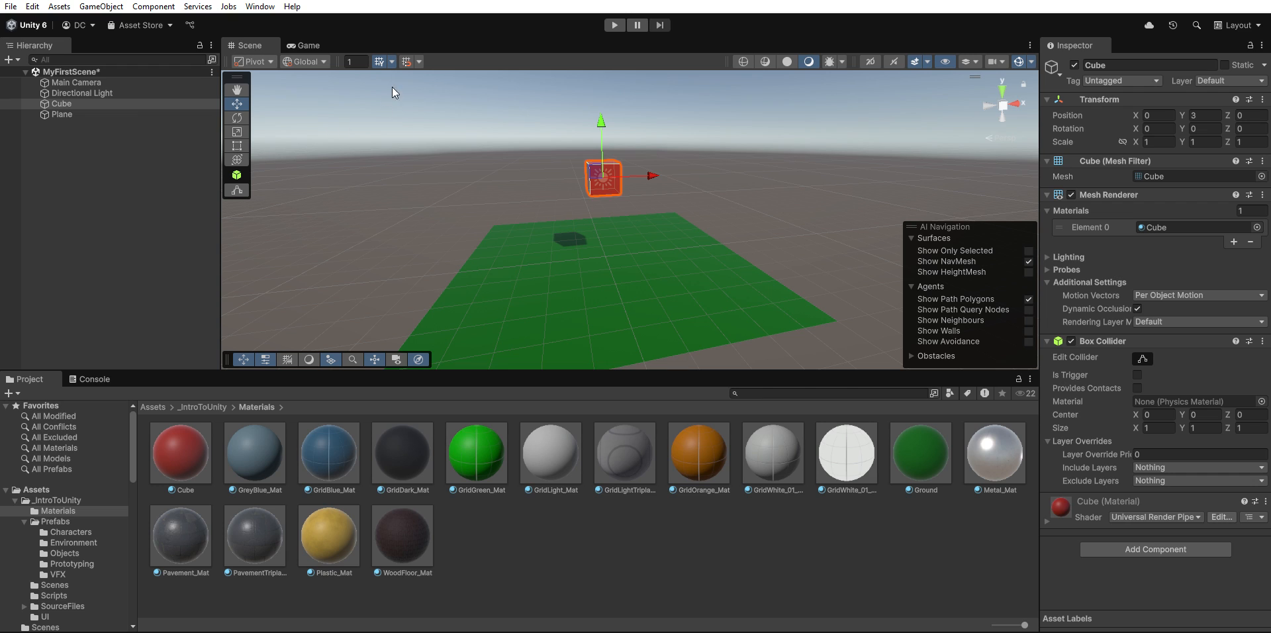
{"action": "left_click", "coordinate": [614, 21]}
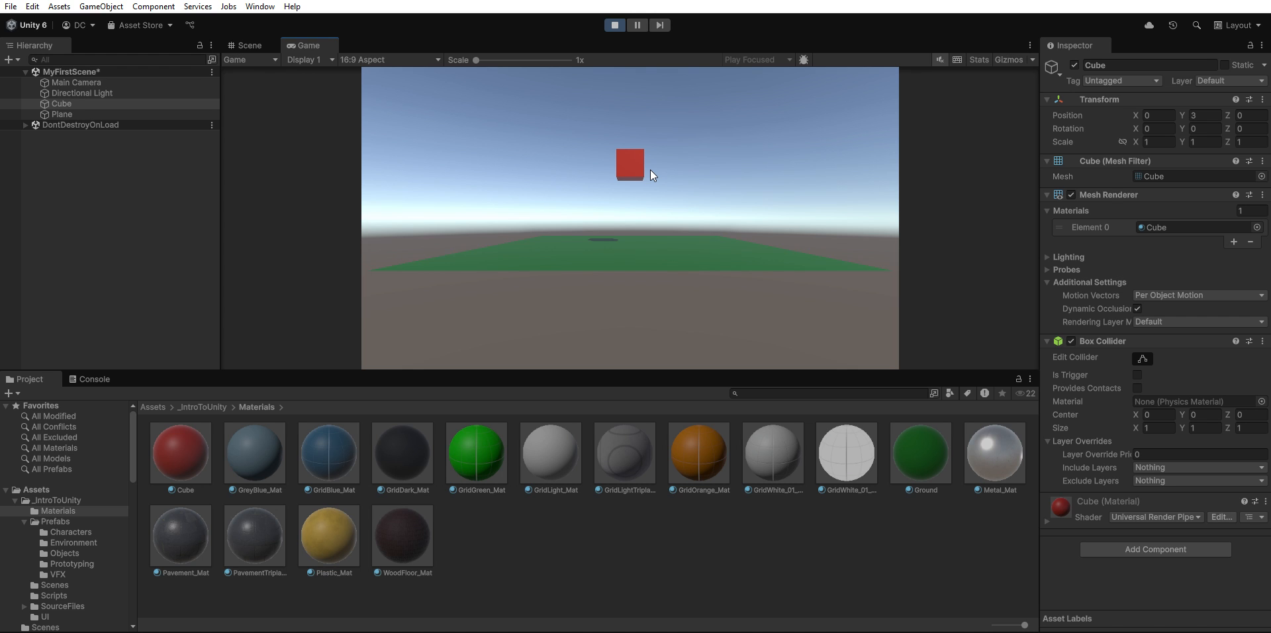
{"action": "left_click", "coordinate": [621, 26]}
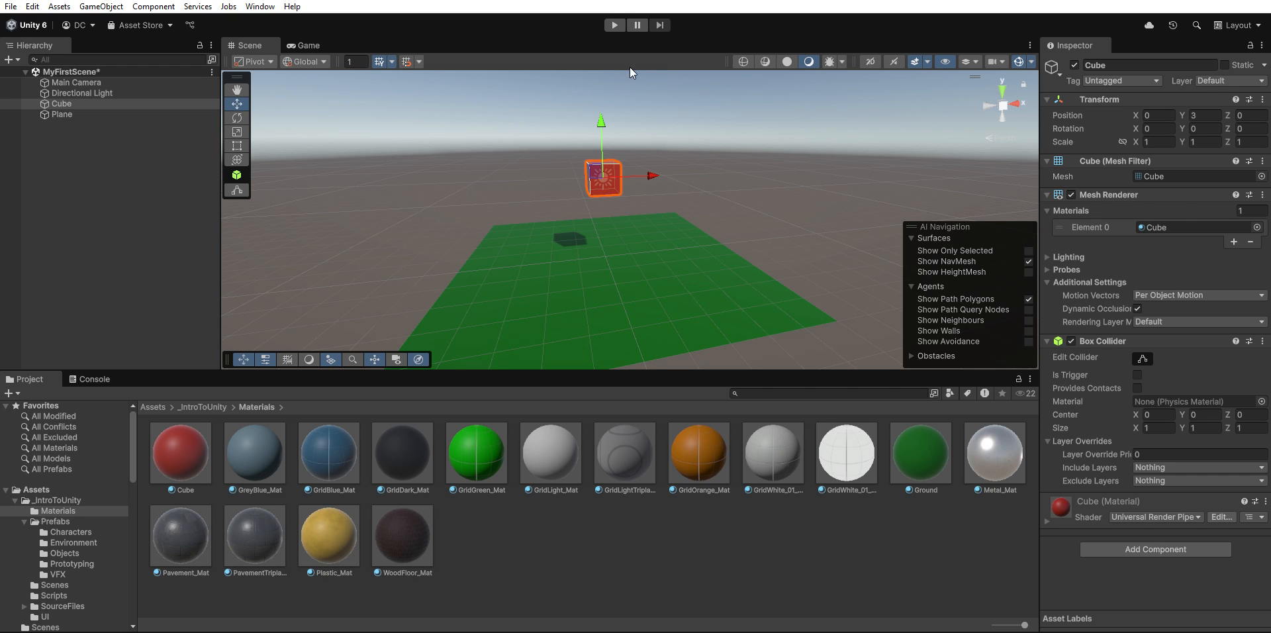
{"action": "left_click", "coordinate": [614, 24]}
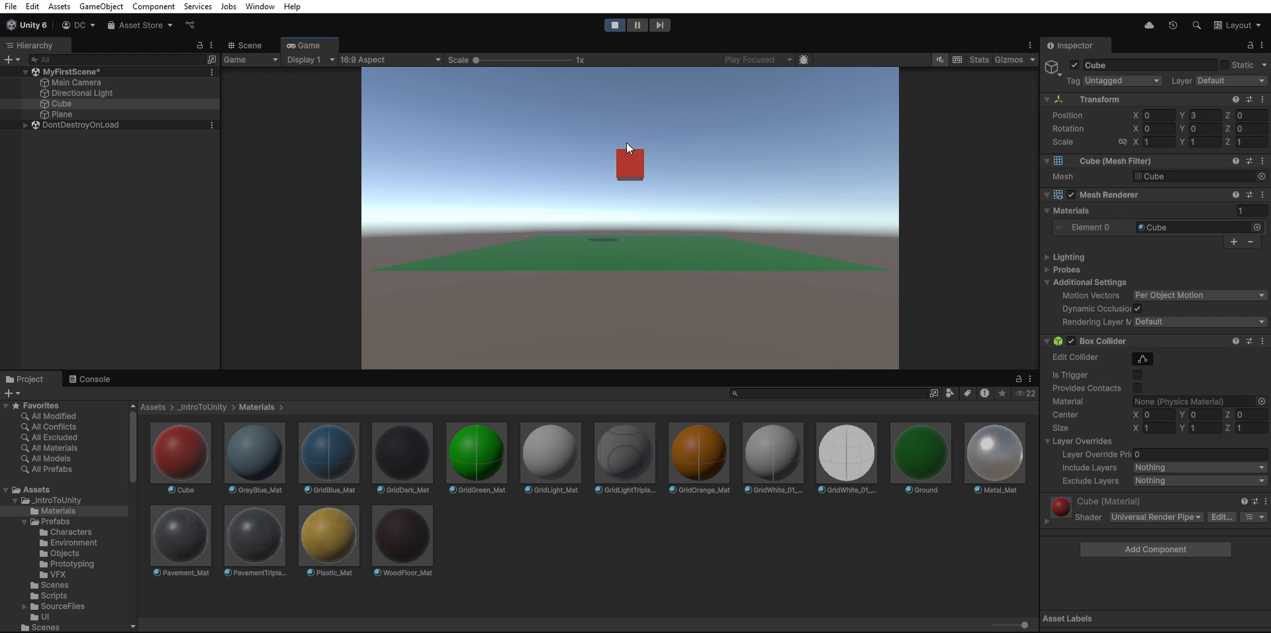
{"action": "left_click", "coordinate": [614, 25]}
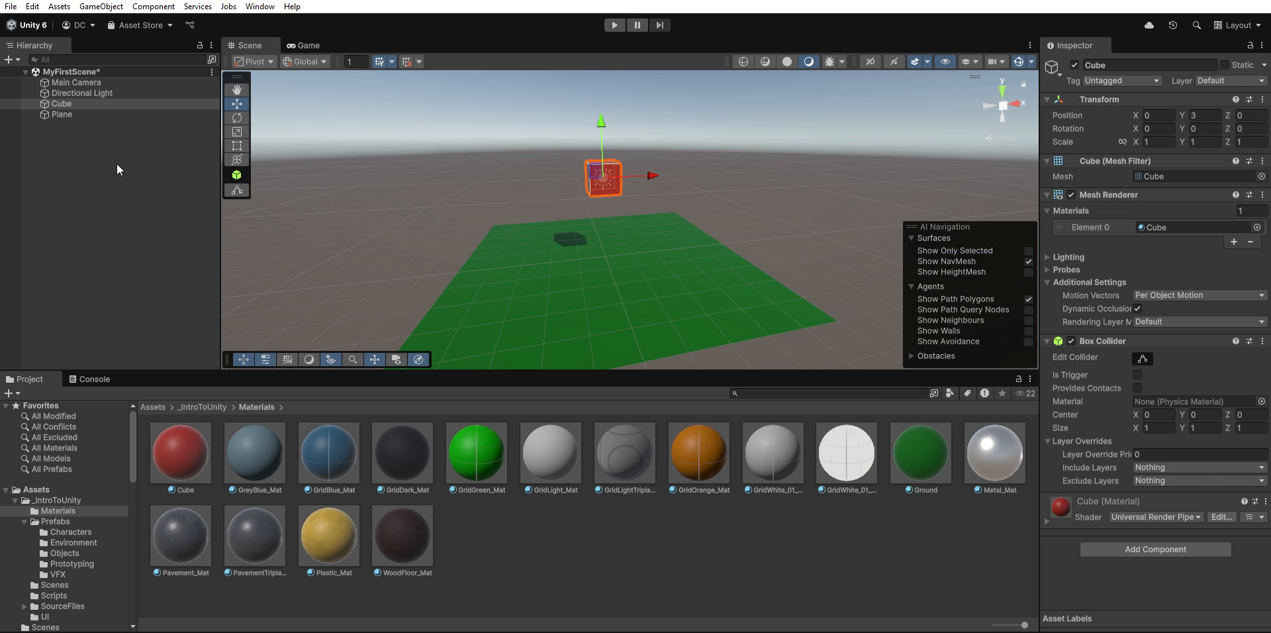
Add a Rigidbody component to the Cube and review its default physics settings.
{"action": "left_click", "coordinate": [66, 102]}
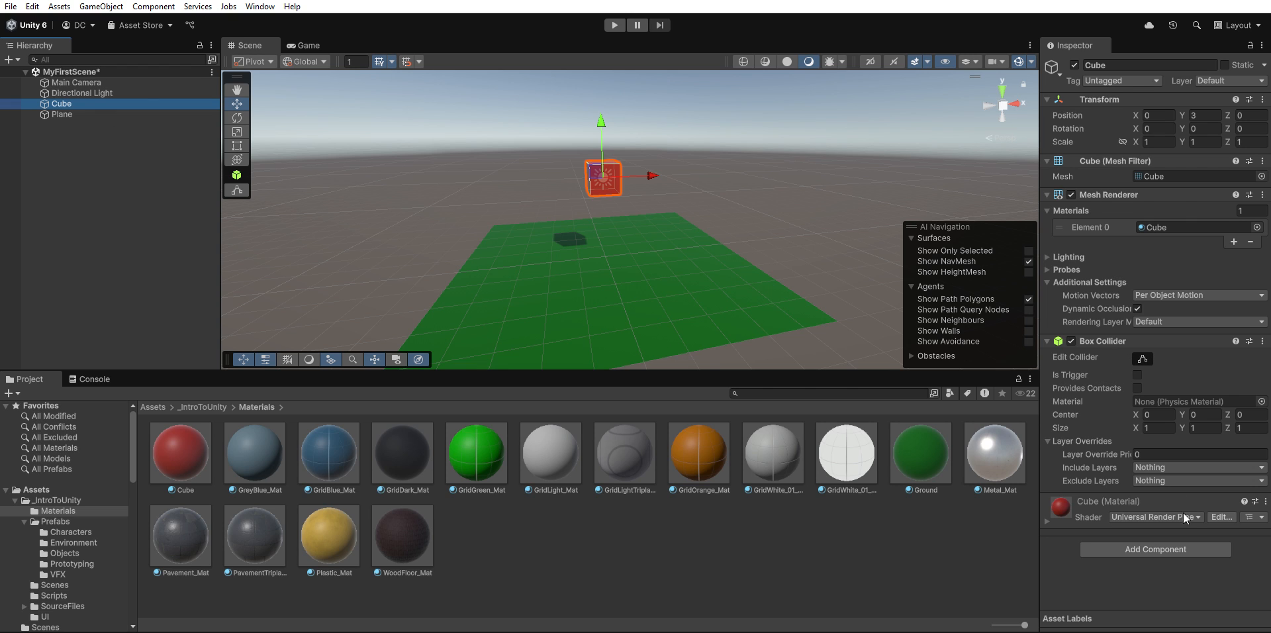
{"action": "left_click", "coordinate": [1159, 543]}
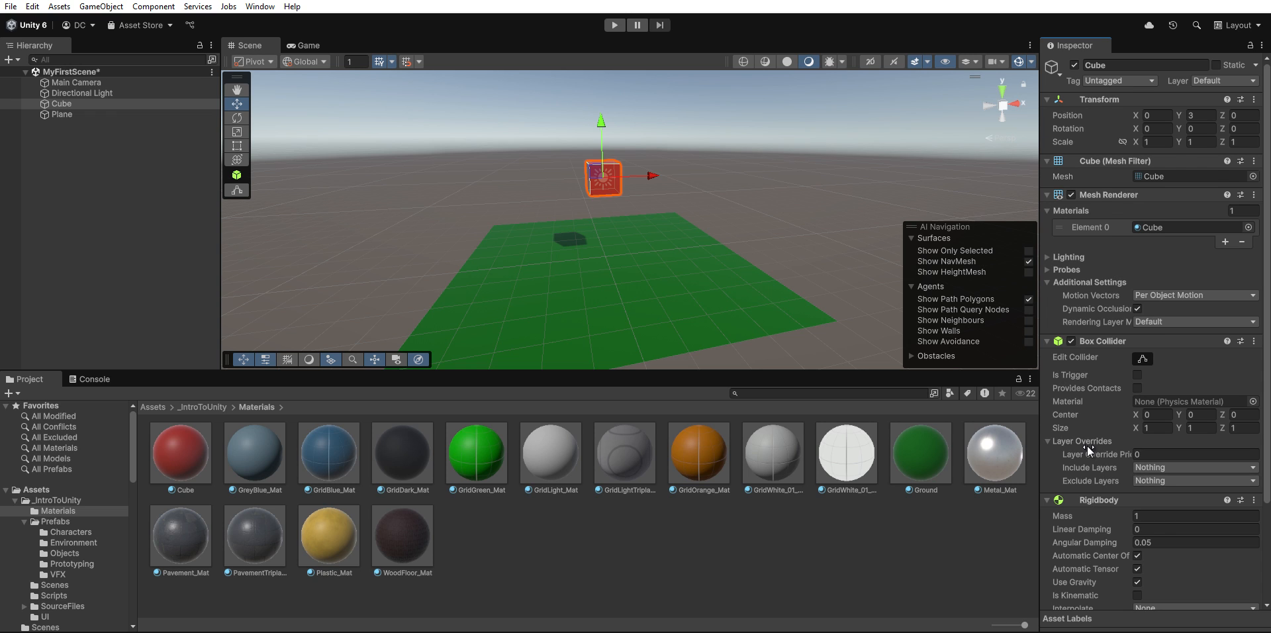
{"action": "scroll", "coordinate": [1087, 446], "scroll_direction": "down", "scroll_amount": 3}
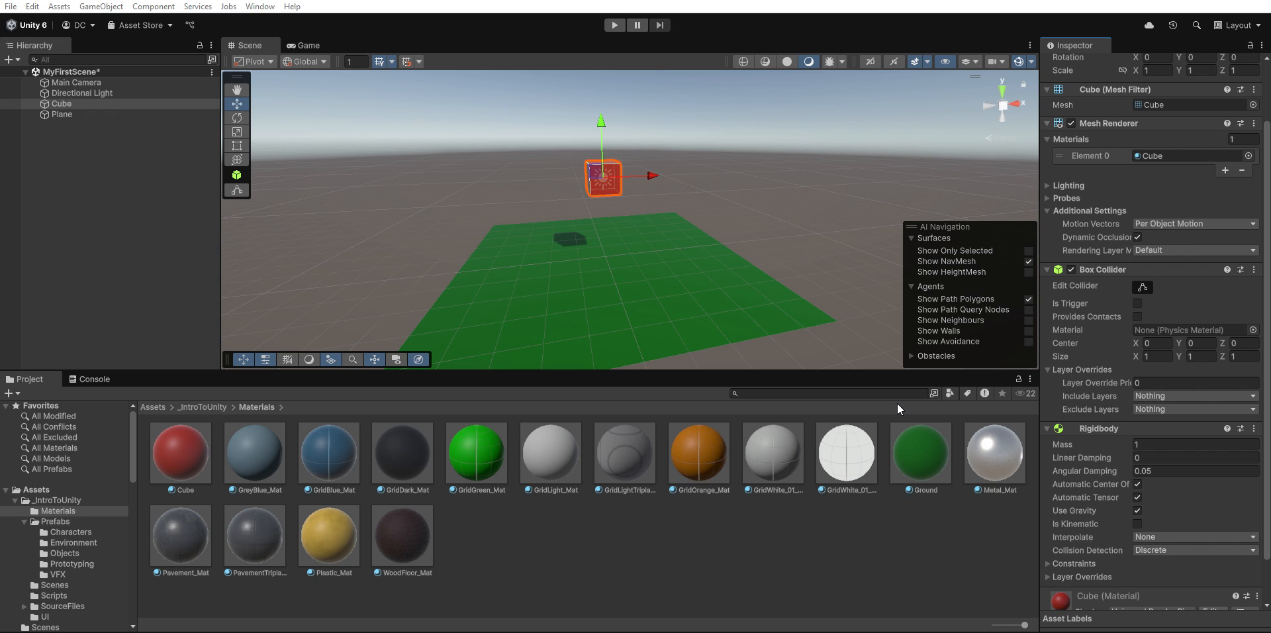
{"action": "scroll", "coordinate": [1189, 472], "scroll_direction": "down", "scroll_amount": 1}
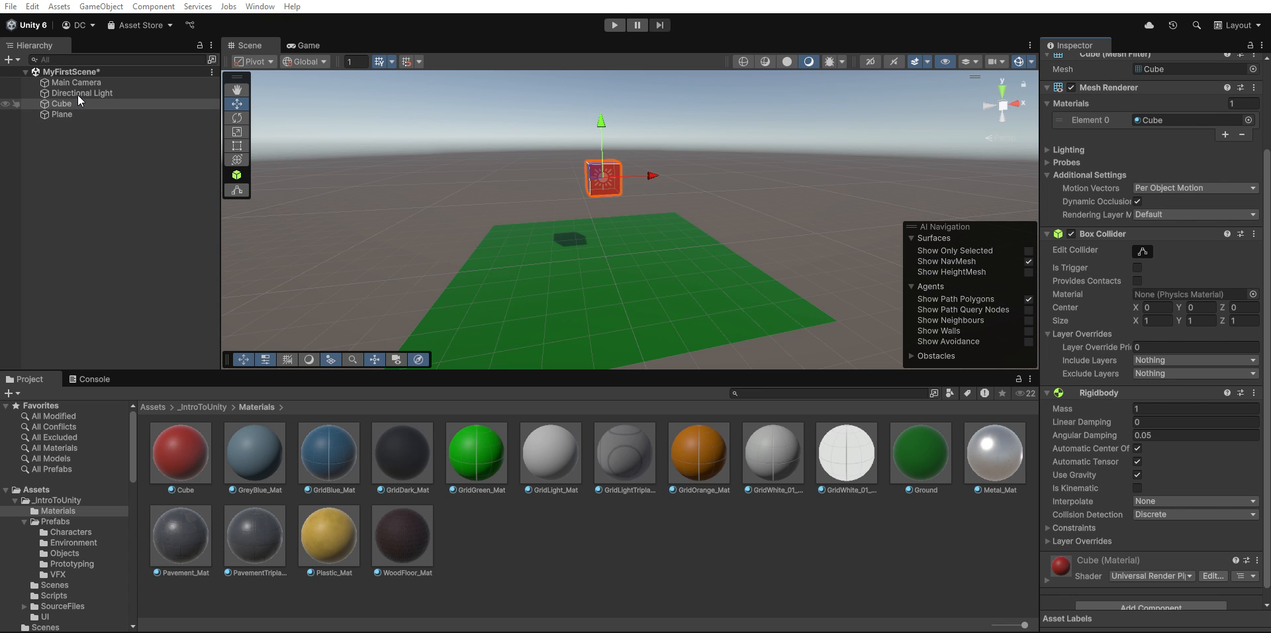
Deselect the Cube and run the scene in Play mode to test its Rigidbody physics.
{"action": "left_click", "coordinate": [89, 148]}
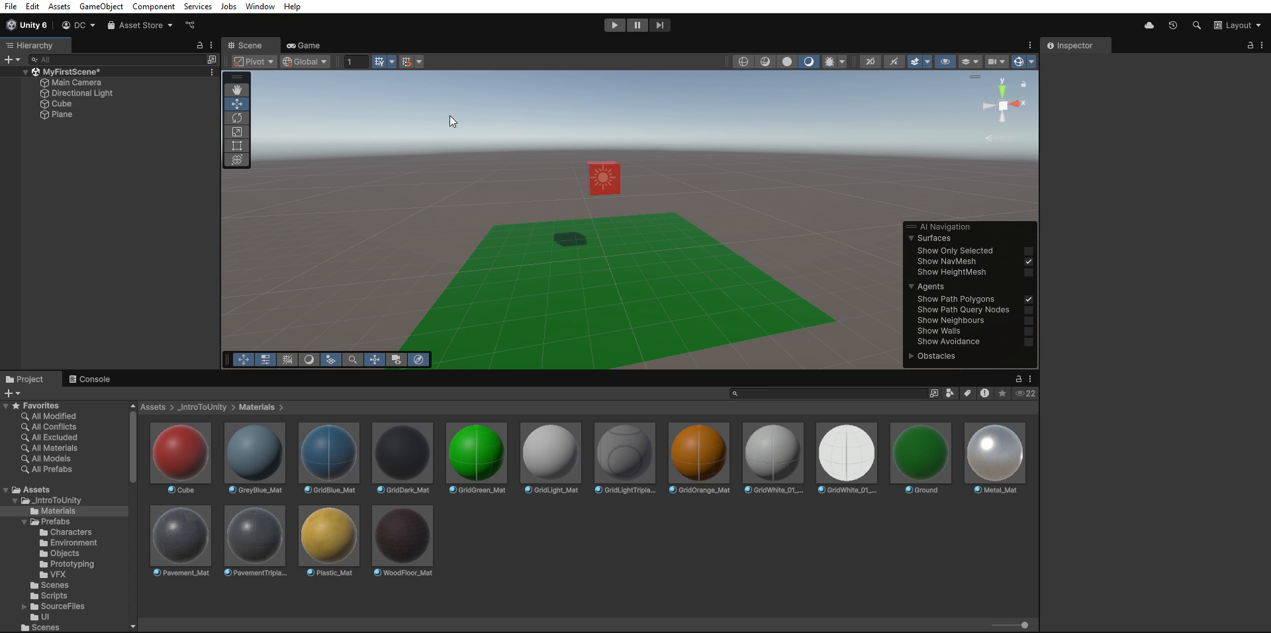
{"action": "left_click", "coordinate": [617, 25]}
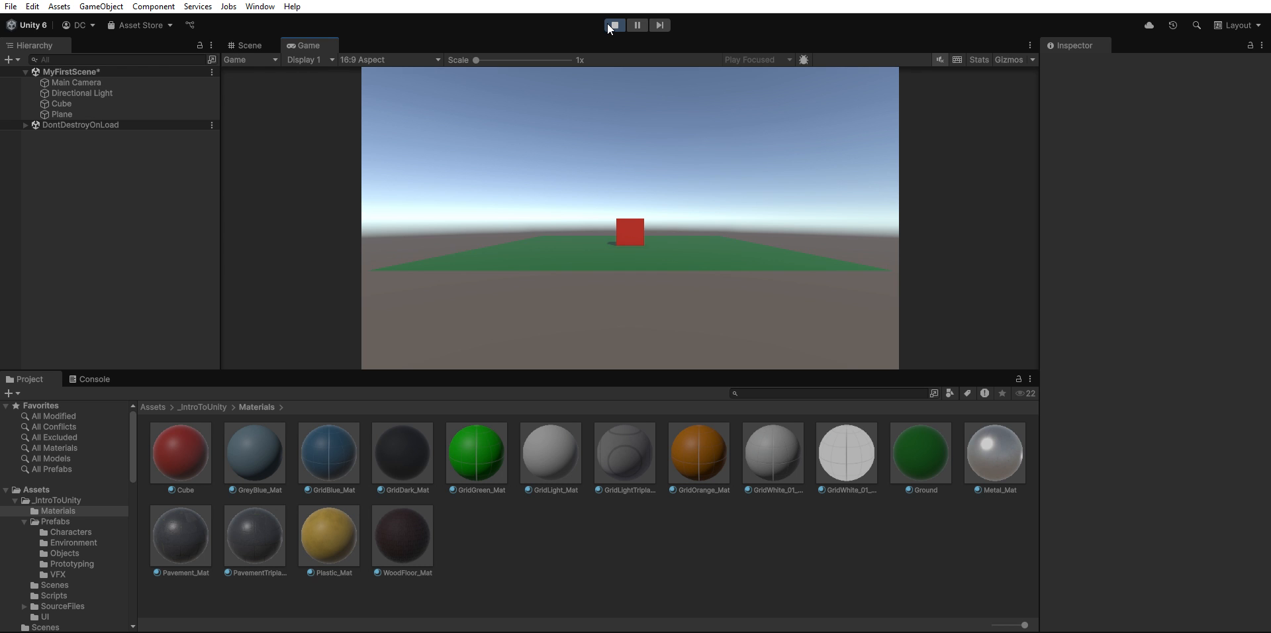
Stop Play mode and remove the Rigidbody component from the Cube.
{"action": "left_click", "coordinate": [613, 25]}
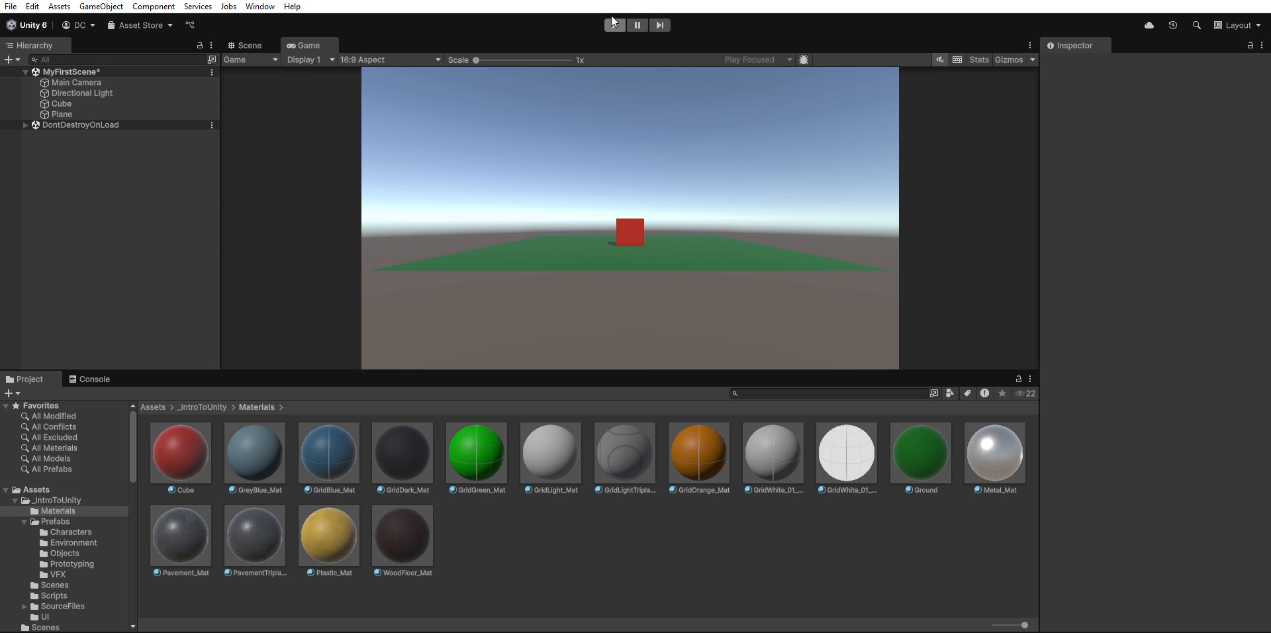
{"action": "left_click", "coordinate": [62, 103]}
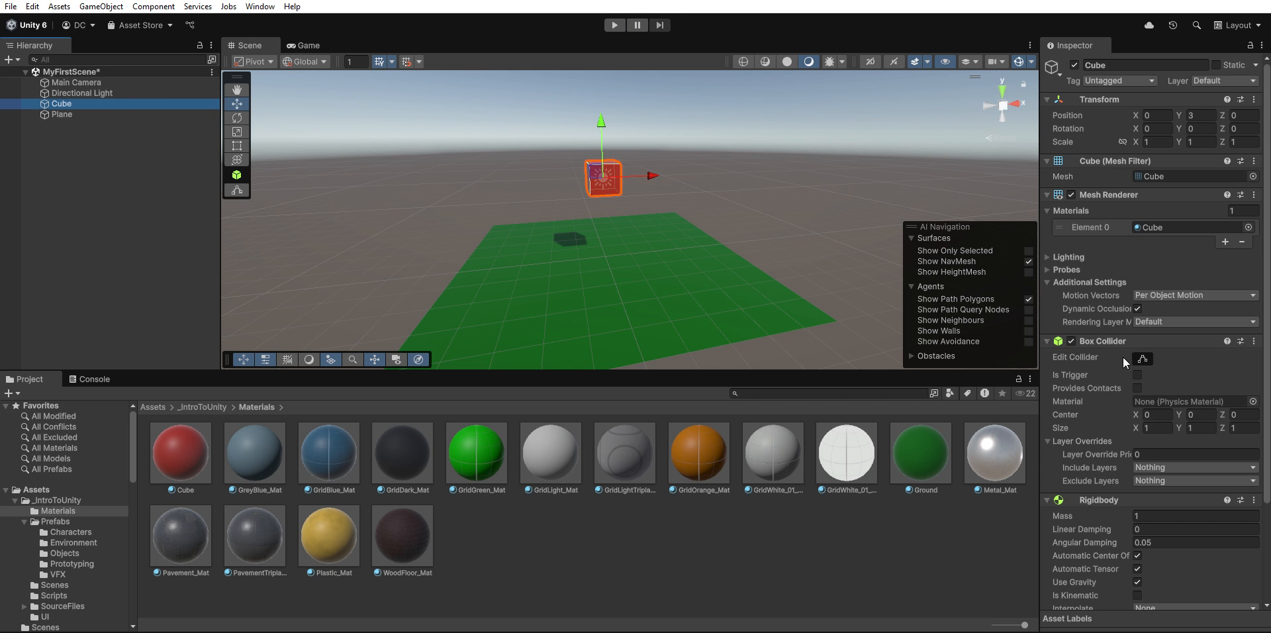
{"action": "scroll", "coordinate": [1147, 398], "scroll_direction": "down", "scroll_amount": 2}
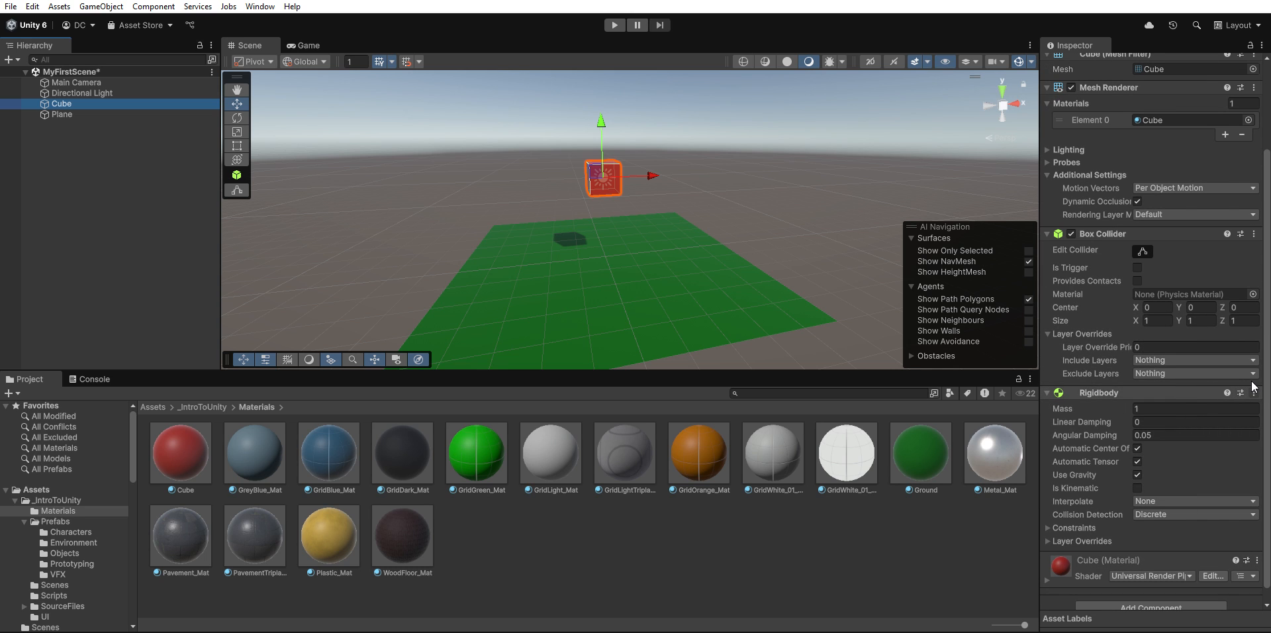
{"action": "left_click", "coordinate": [1215, 388]}
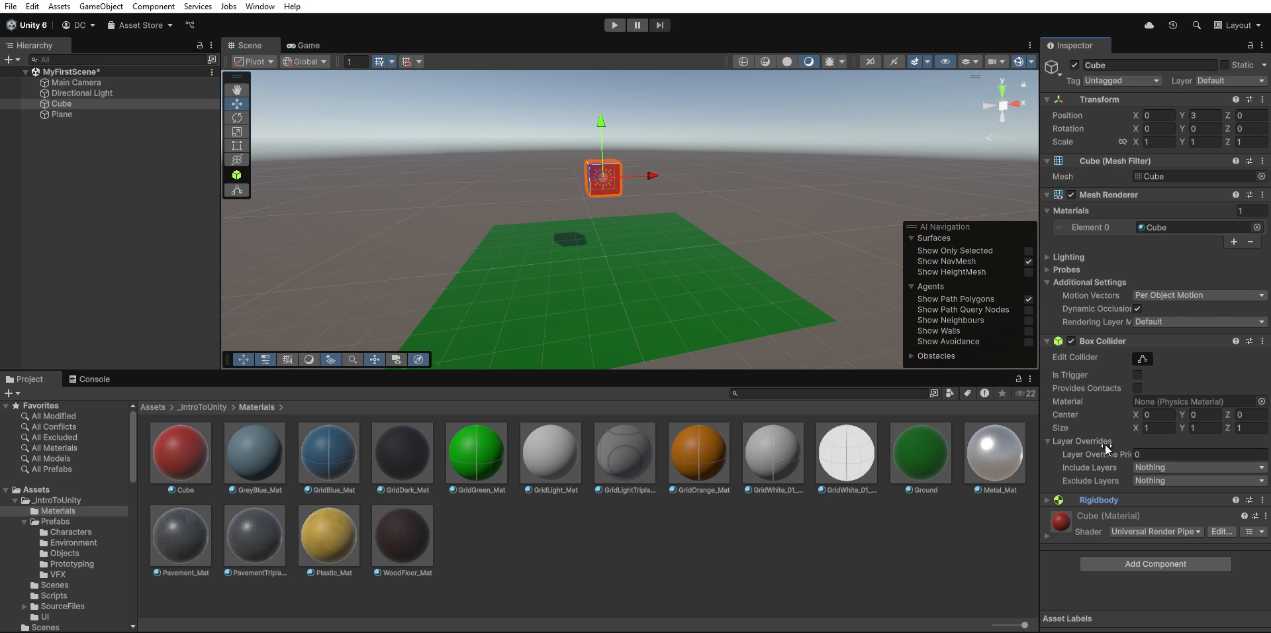
{"action": "left_click", "coordinate": [1047, 500]}
{"action": "scroll", "coordinate": [1139, 478], "scroll_direction": "down", "scroll_amount": 3}
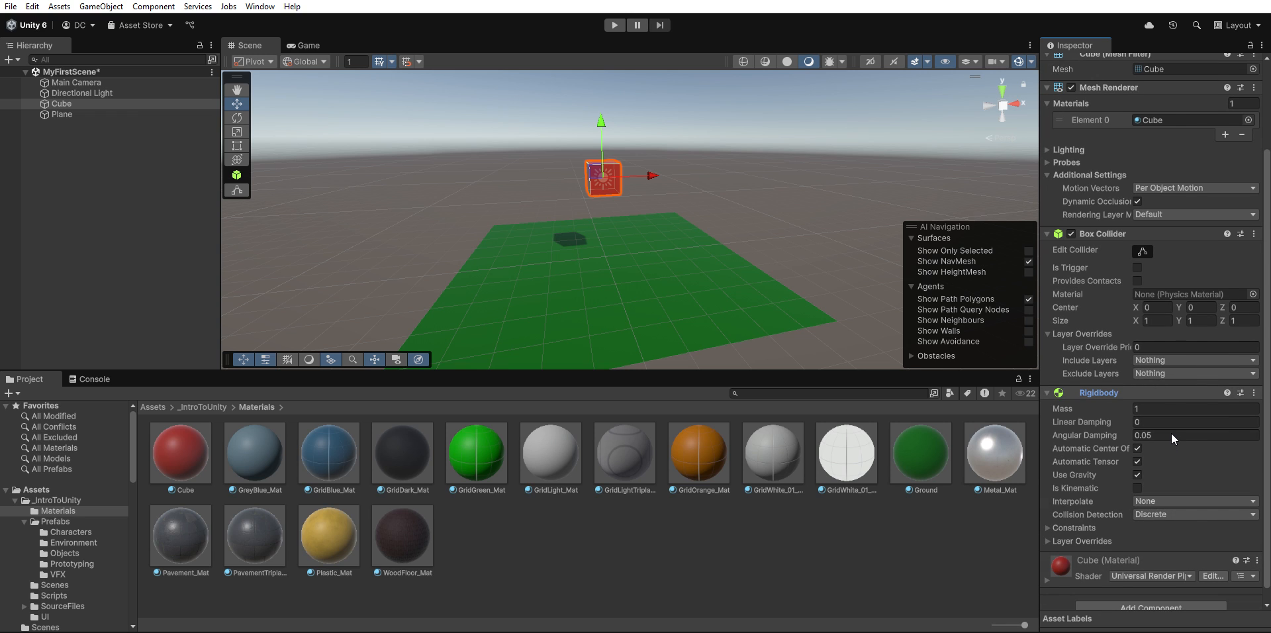
{"action": "key", "text": "ctrl+z"}
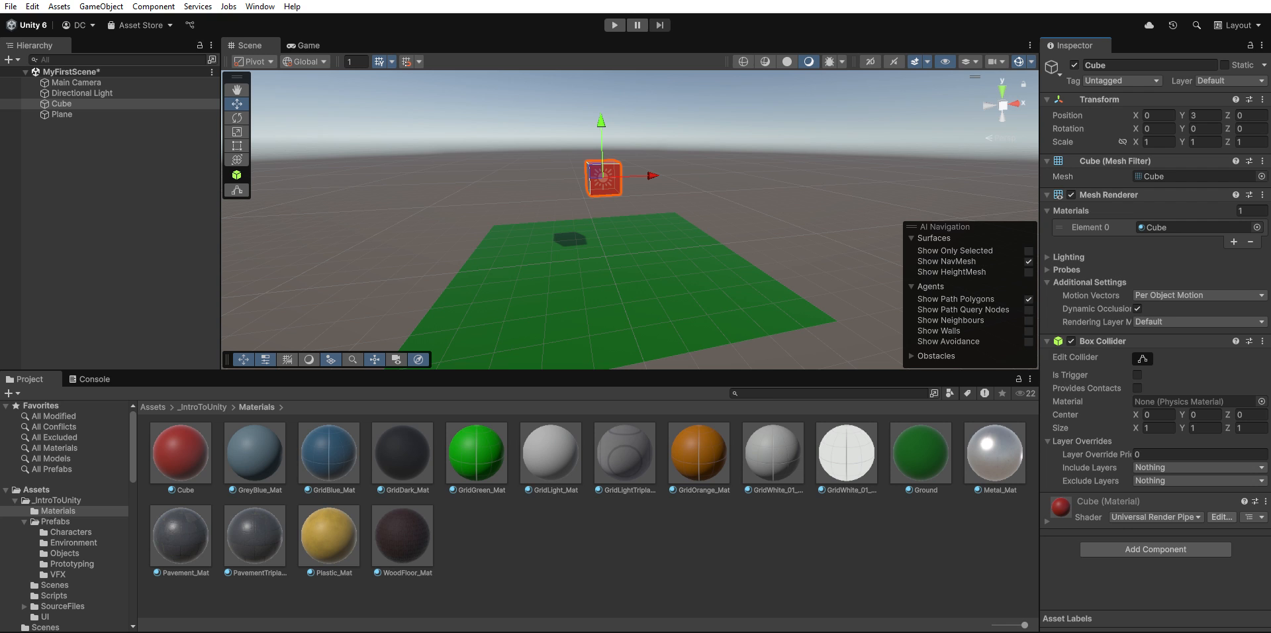
Add a Rigidbody component back to the Cube and review its Mass, Damping and Use Gravity settings.
{"action": "left_click", "coordinate": [59, 123]}
{"action": "left_click", "coordinate": [58, 114]}
{"action": "left_click", "coordinate": [61, 104]}
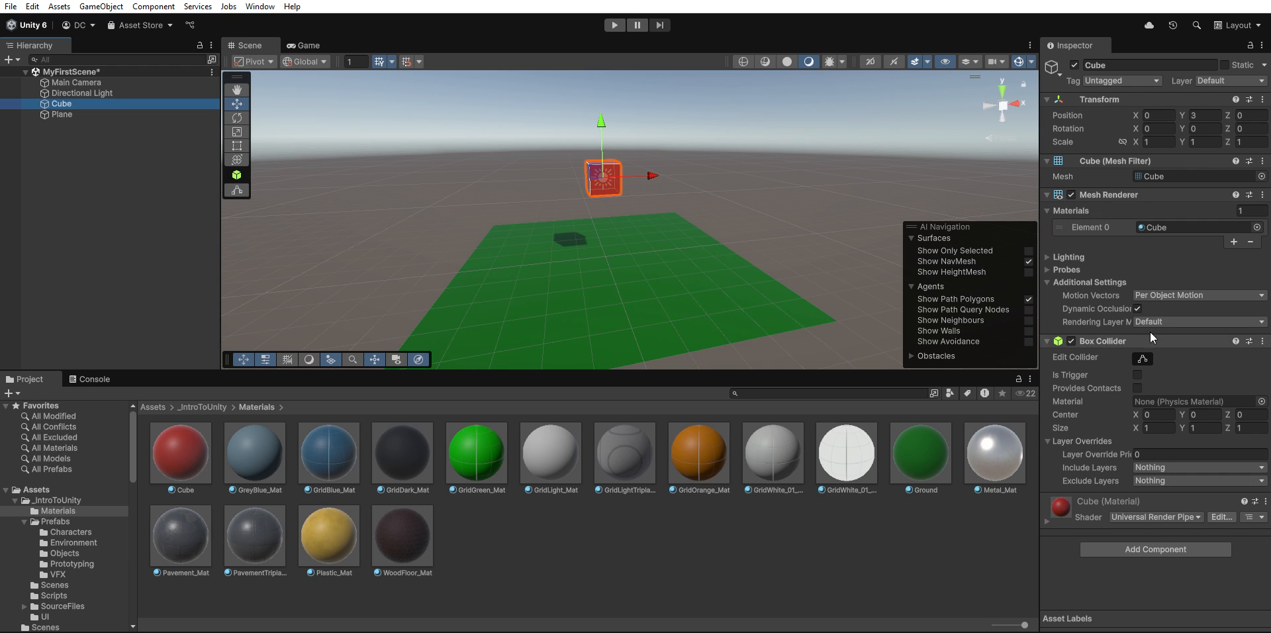
{"action": "left_click", "coordinate": [1154, 544]}
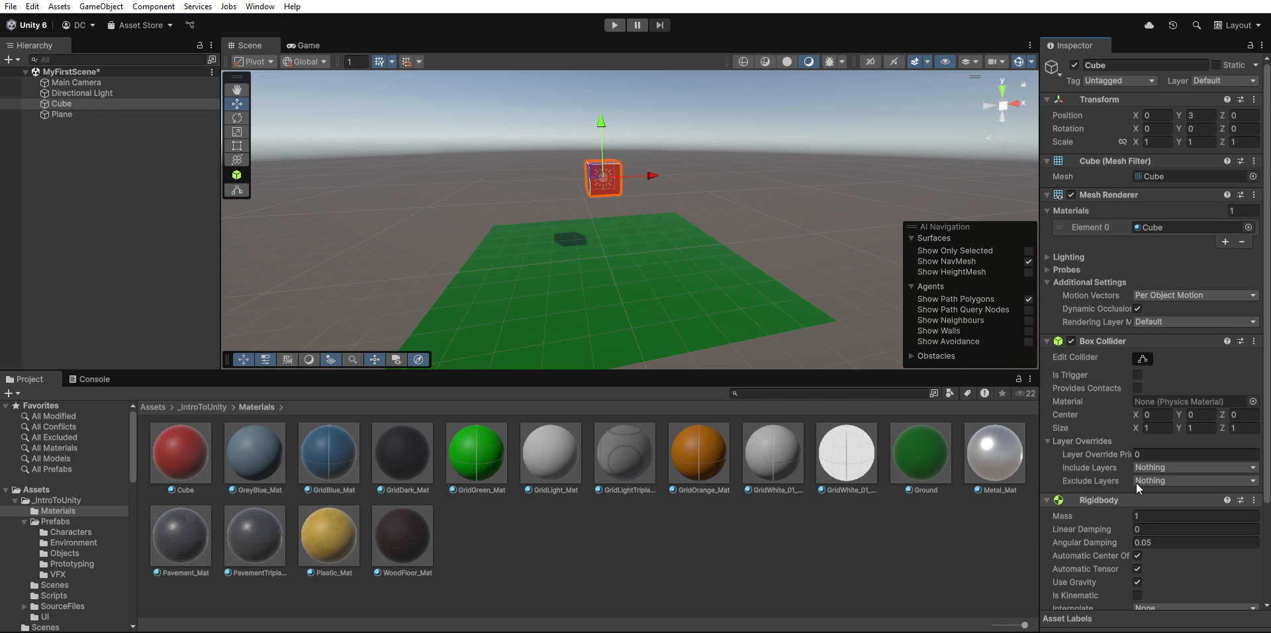
{"action": "scroll", "coordinate": [1136, 482], "scroll_direction": "down", "scroll_amount": 2}
{"action": "left_click", "coordinate": [1141, 457]}
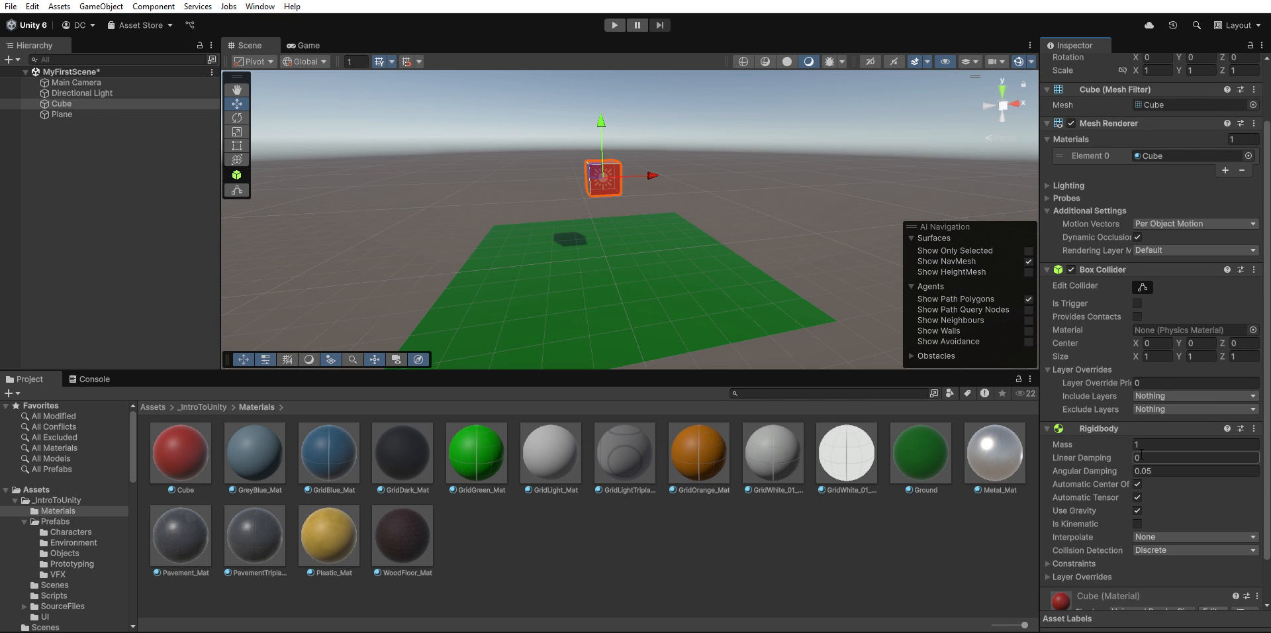
{"action": "scroll", "coordinate": [1140, 455], "scroll_direction": "down", "scroll_amount": 2}
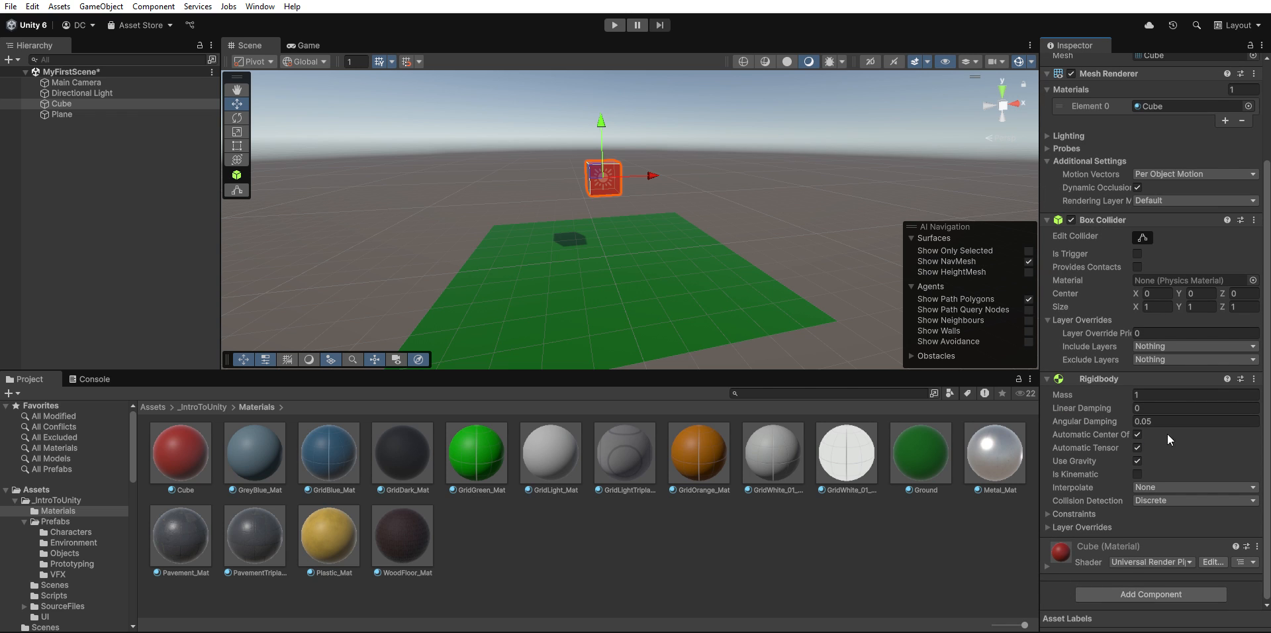
Clear the selection and run the scene in Play mode to watch the Cube fall, stopping the run again.
{"action": "left_click", "coordinate": [107, 241]}
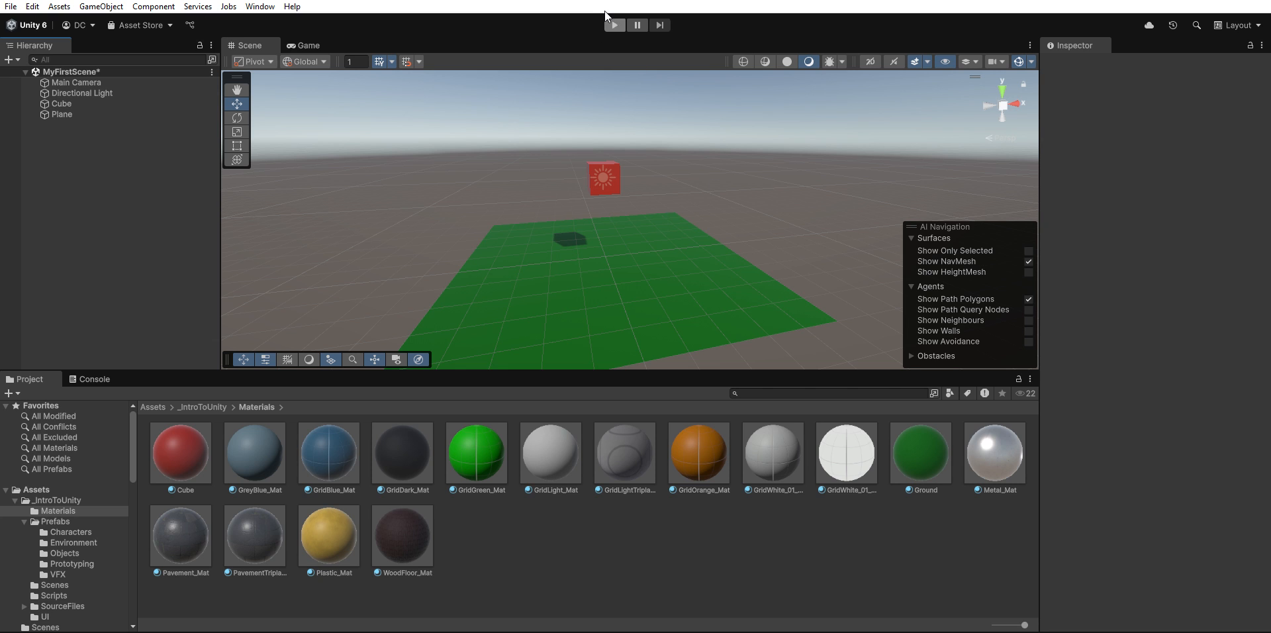
{"action": "left_click", "coordinate": [614, 24]}
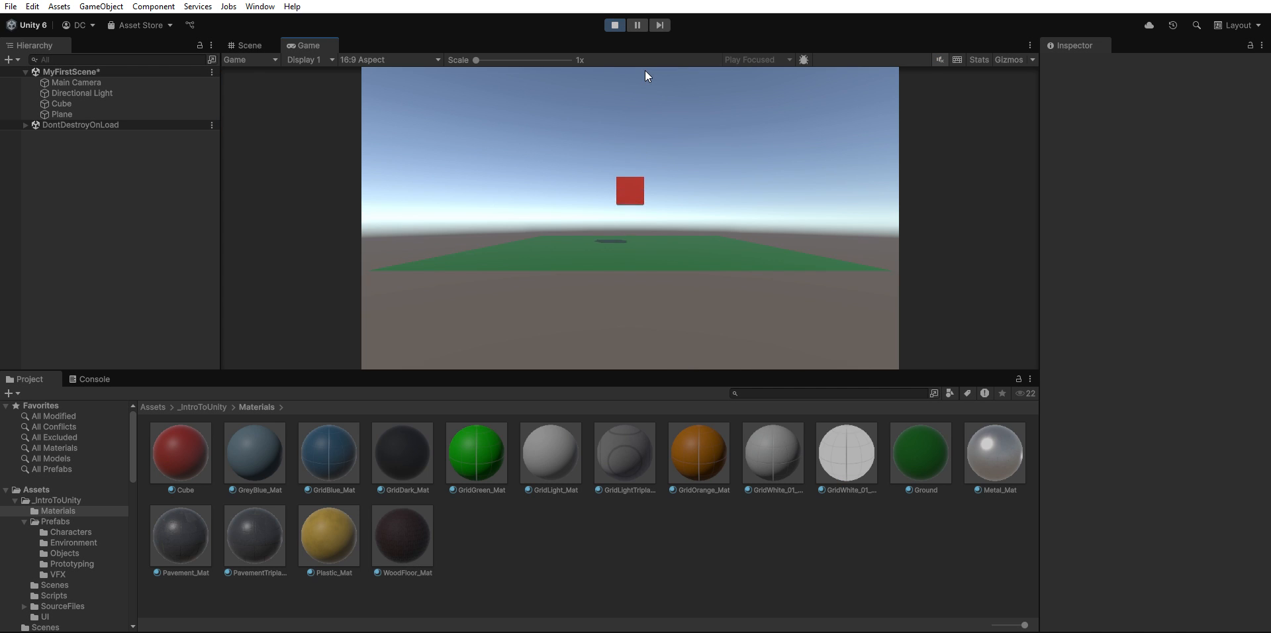
{"action": "left_click", "coordinate": [615, 24]}
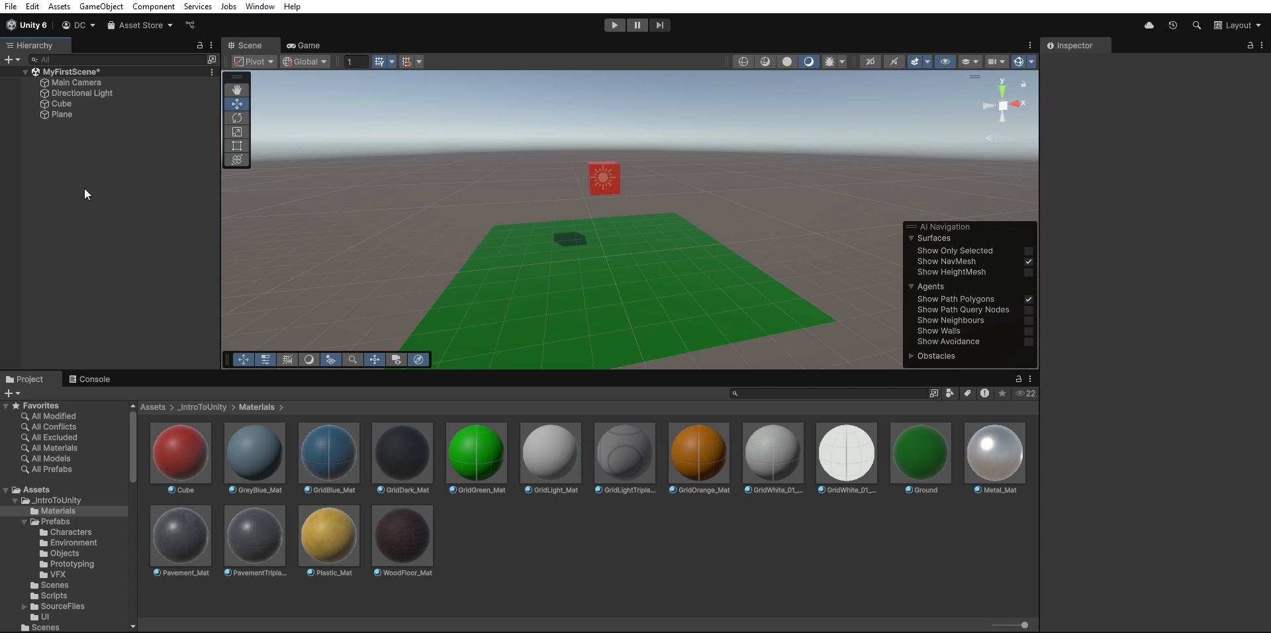
Select the Cube and rotate it freehand in the Scene view to about -46.6, -50.7, 33.6 degrees.
{"action": "left_click", "coordinate": [100, 104]}
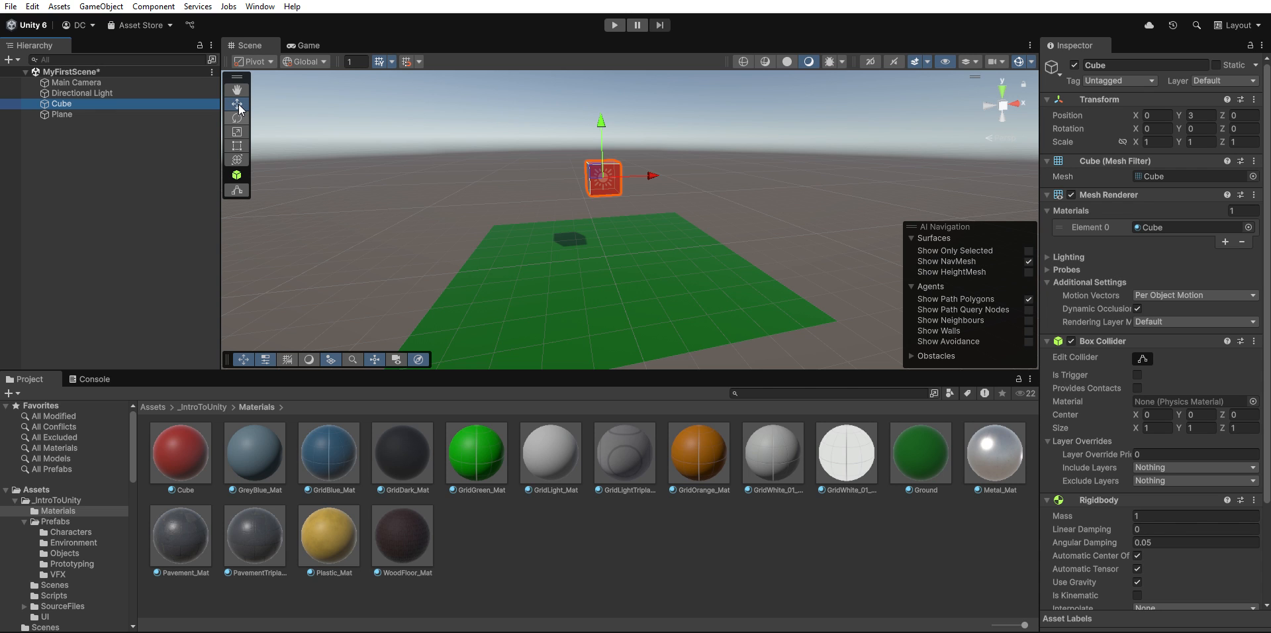
{"action": "left_click", "coordinate": [238, 104]}
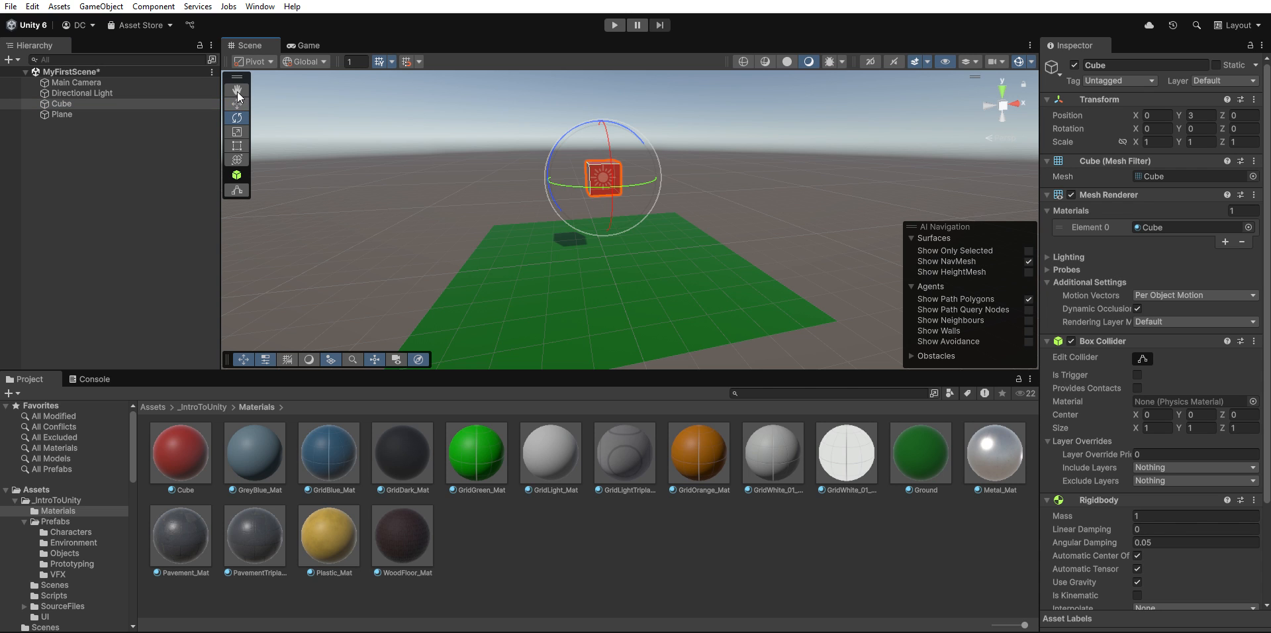
{"action": "left_click", "coordinate": [238, 103]}
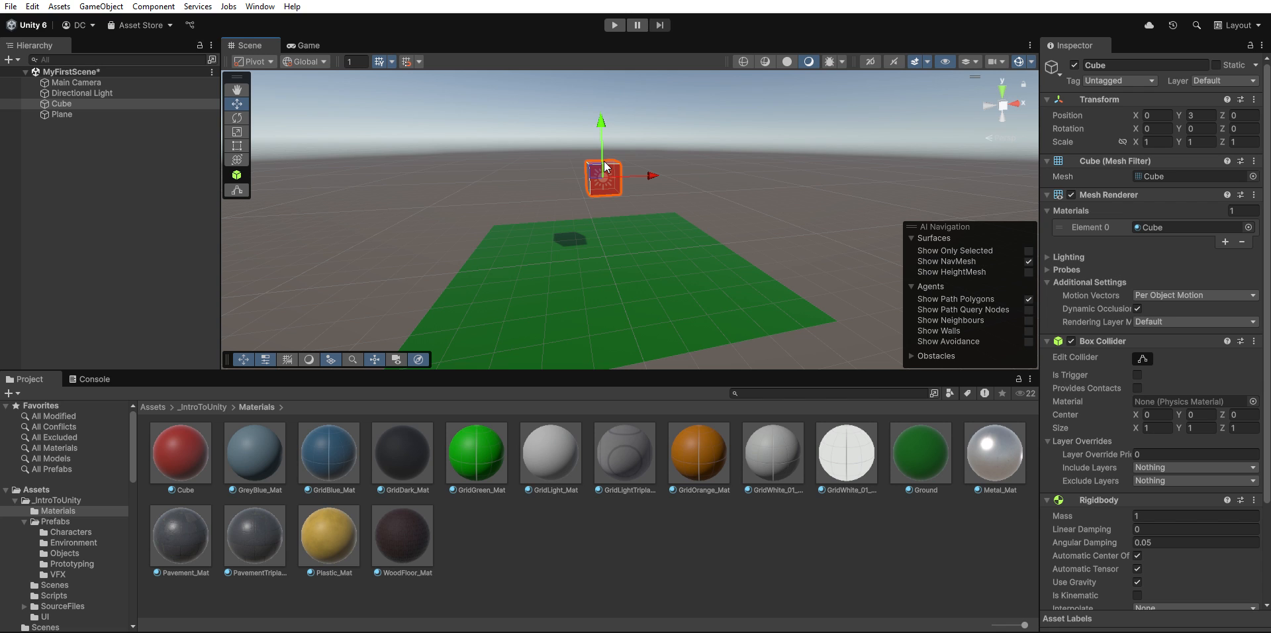
{"action": "key", "text": "e"}
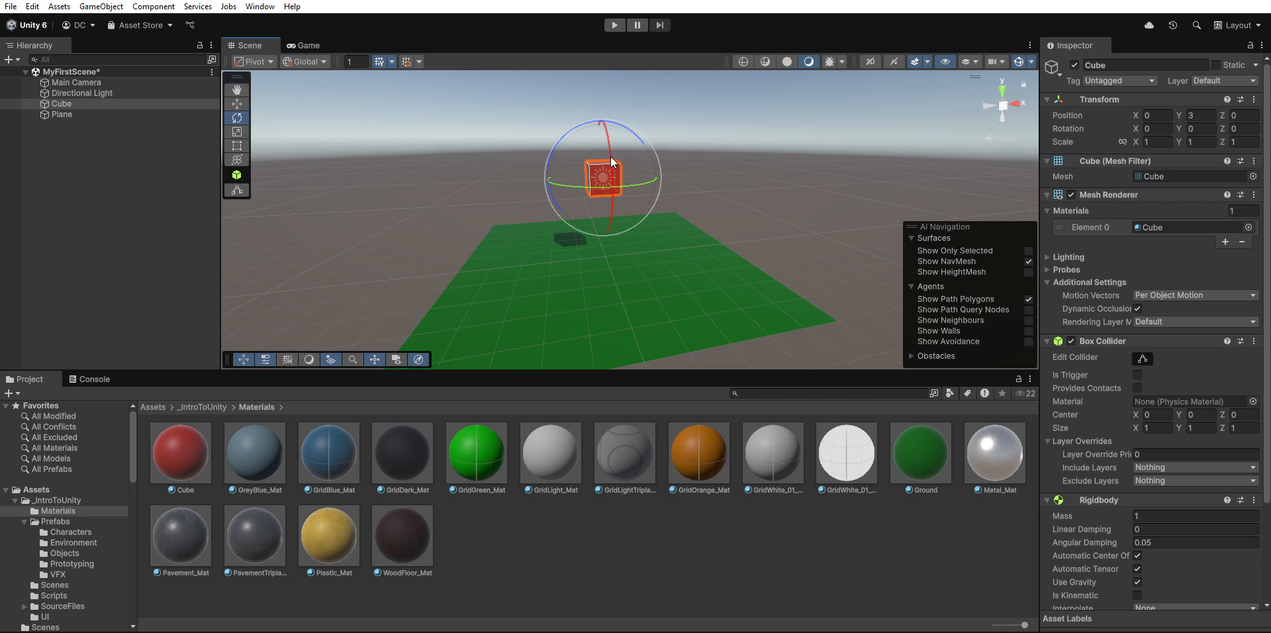
{"action": "left_click_drag", "start_coordinate": [613, 177], "coordinate": [610, 209]}
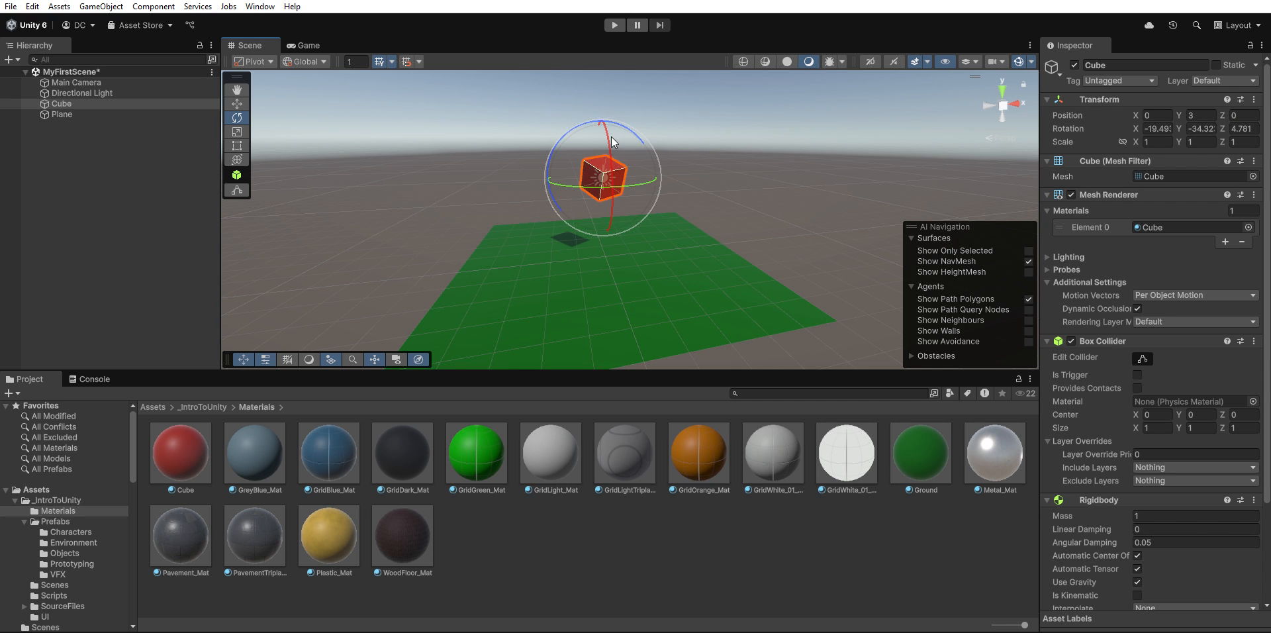
{"action": "left_click_drag", "start_coordinate": [610, 136], "coordinate": [609, 194]}
Scale the Cube down unevenly in the Scene view to about 0.56, 0.60 and 0.74 on X, Y and Z.
{"action": "left_click", "coordinate": [236, 131]}
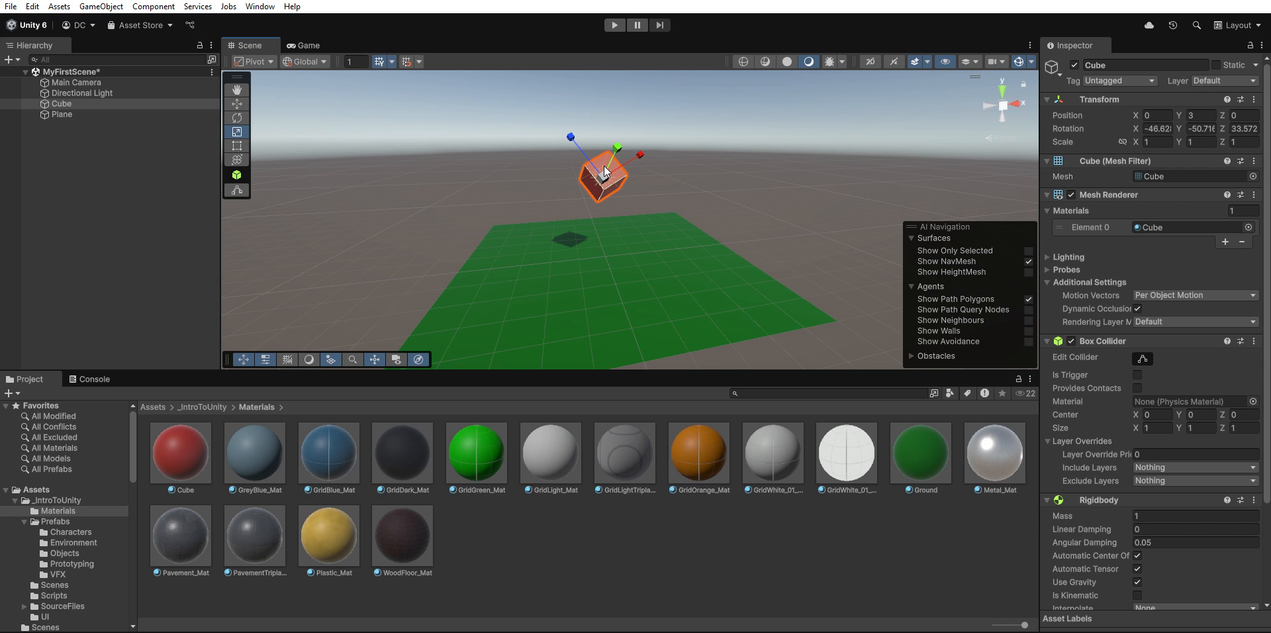
{"action": "left_click_drag", "start_coordinate": [606, 164], "coordinate": [635, 159]}
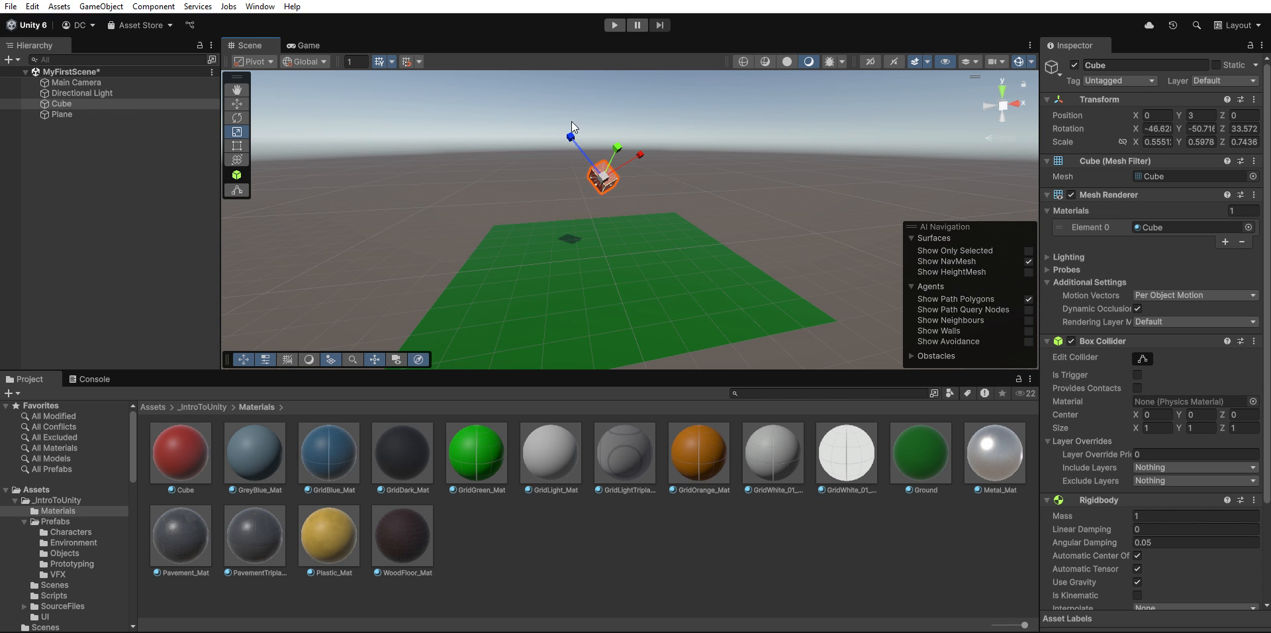
{"action": "mouse_move", "coordinate": [572, 129]}
{"action": "left_mouse_down"}
{"action": "mouse_move", "coordinate": [586, 142]}
{"action": "mouse_move", "coordinate": [565, 100]}
{"action": "mouse_move", "coordinate": [573, 131]}
{"action": "left_mouse_up"}
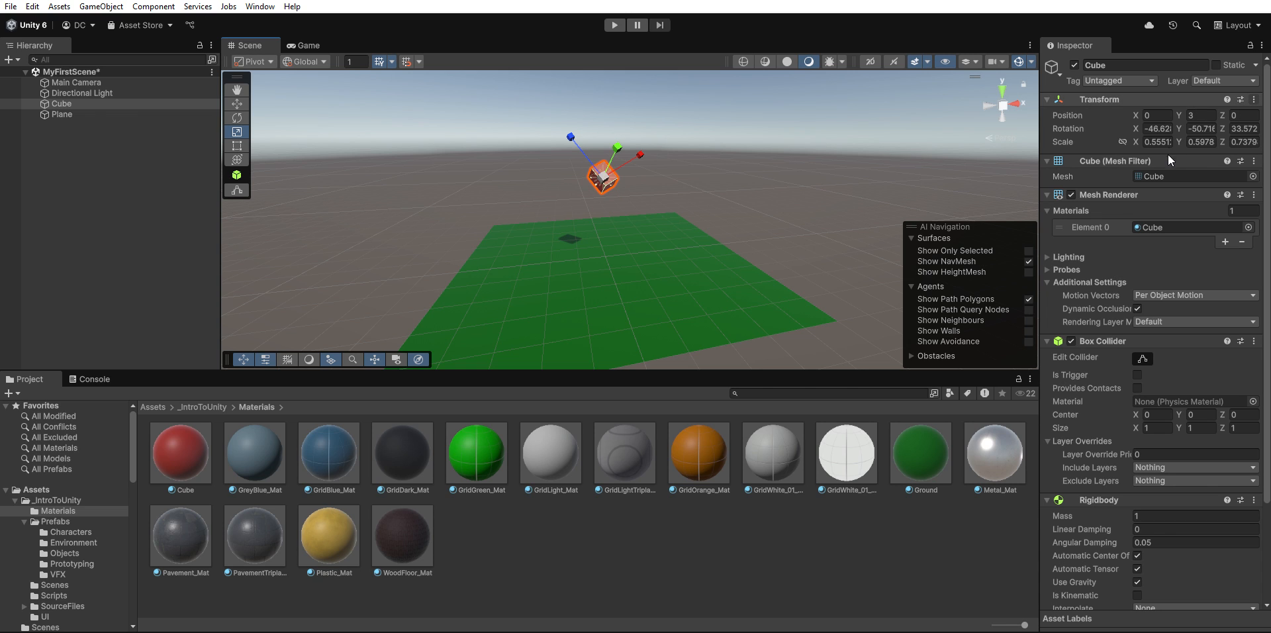
Reset the Cube's Transform, switch to the Move tool and set its Position Y to 4.
{"action": "left_click", "coordinate": [1173, 107]}
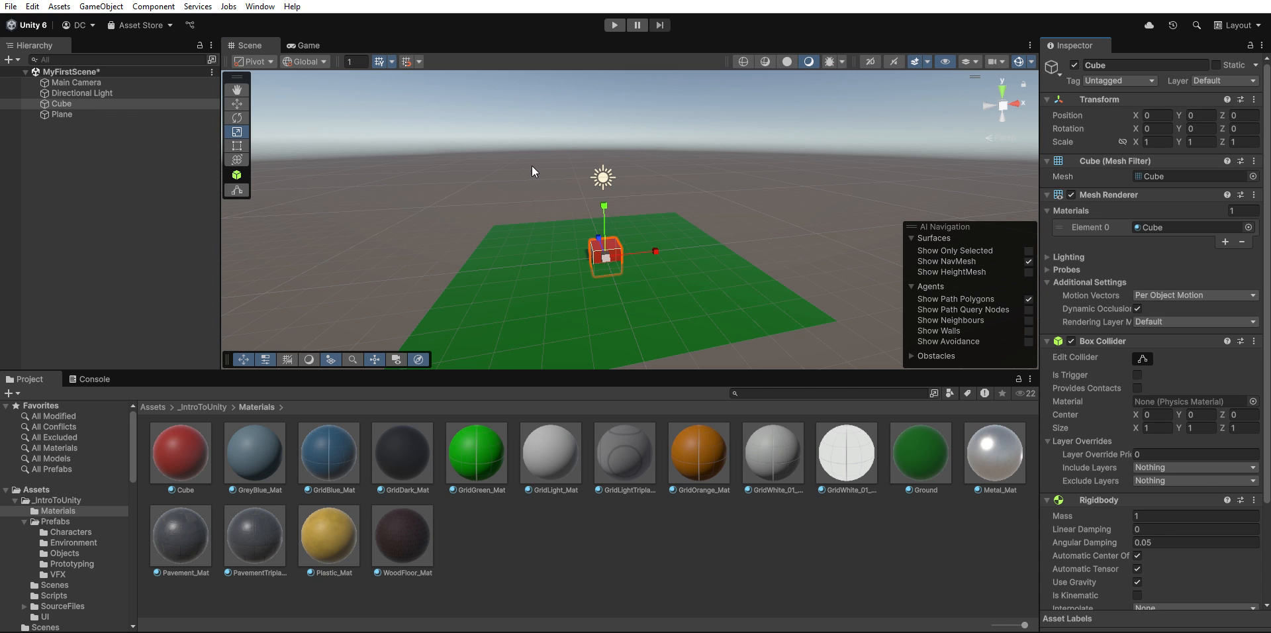
{"action": "left_click", "coordinate": [236, 103]}
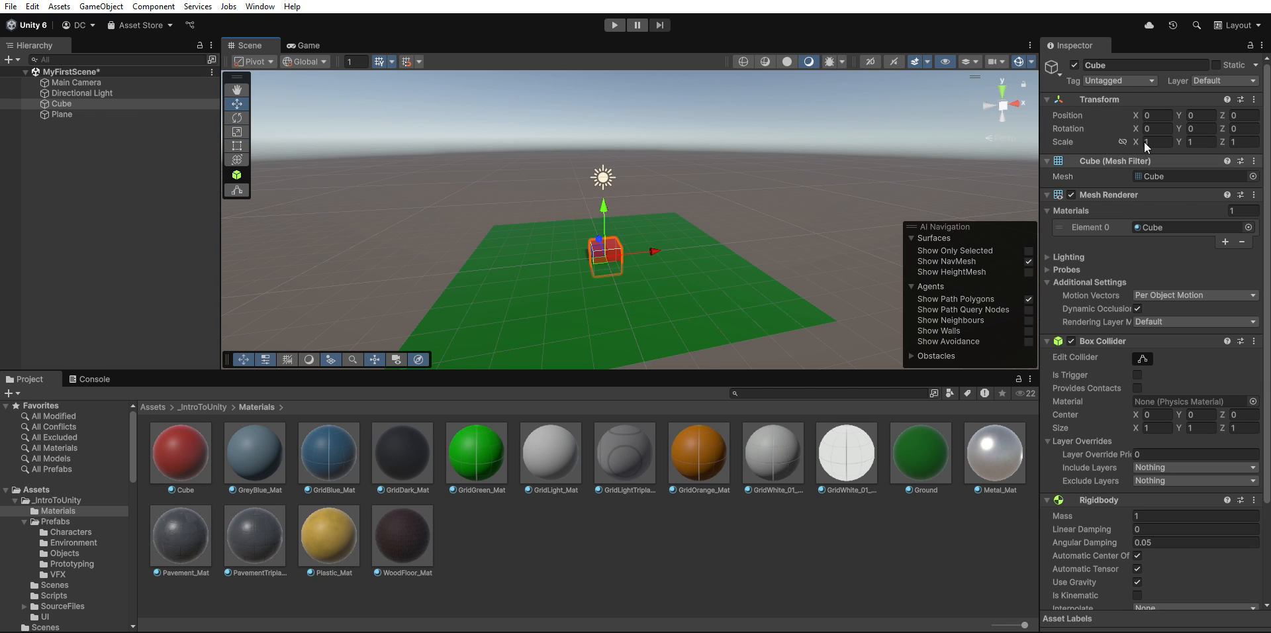
{"action": "left_click", "coordinate": [1200, 115]}
{"action": "type", "text": "4"}
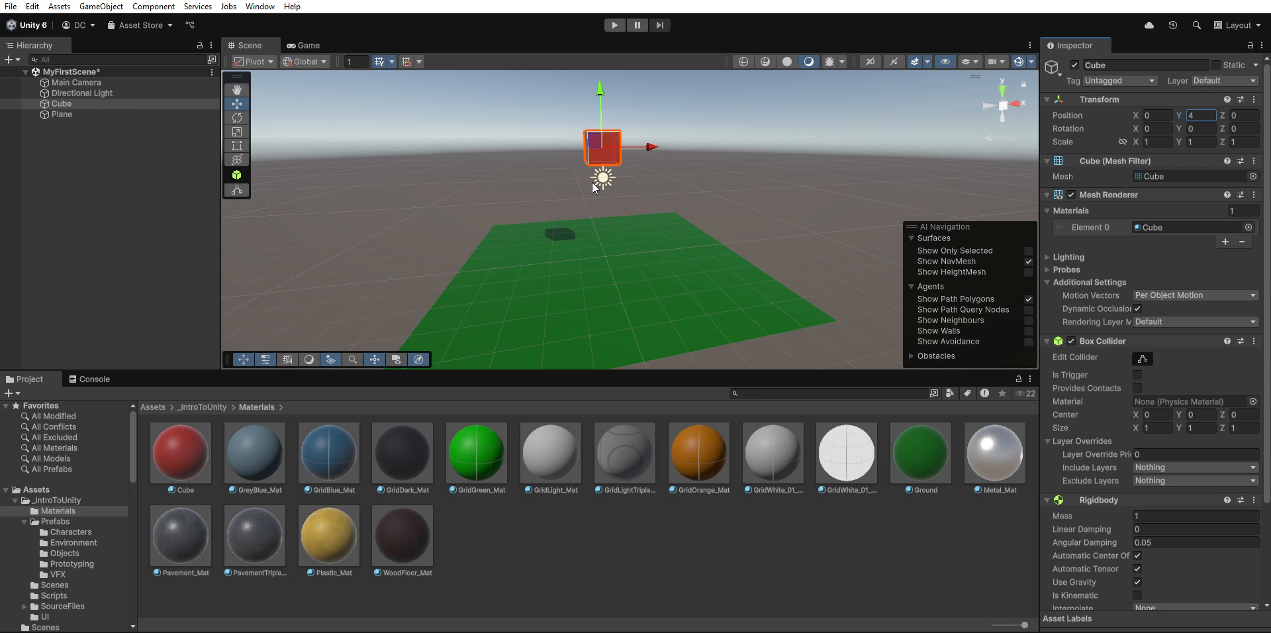
Rotate the Cube freehand to about -21.9, -70.6, 15.5 degrees and test its tilted fall in Play mode, stopping the run again.
{"action": "type", "text": "e"}
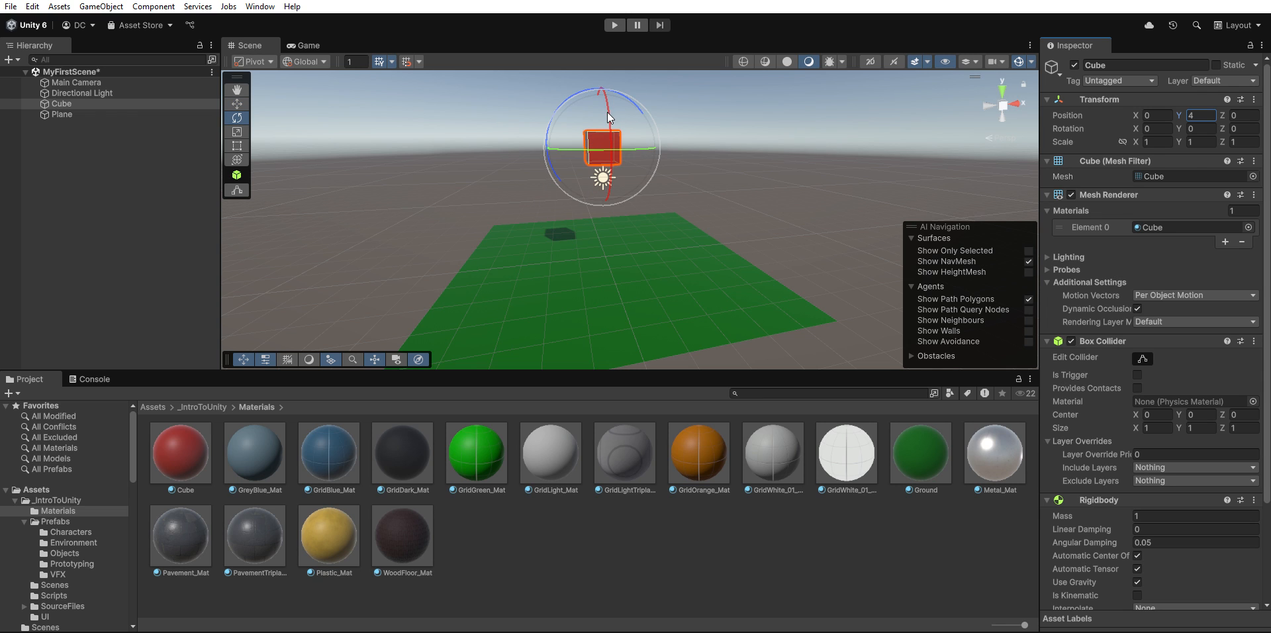
{"action": "left_click_drag", "start_coordinate": [607, 113], "coordinate": [637, 136]}
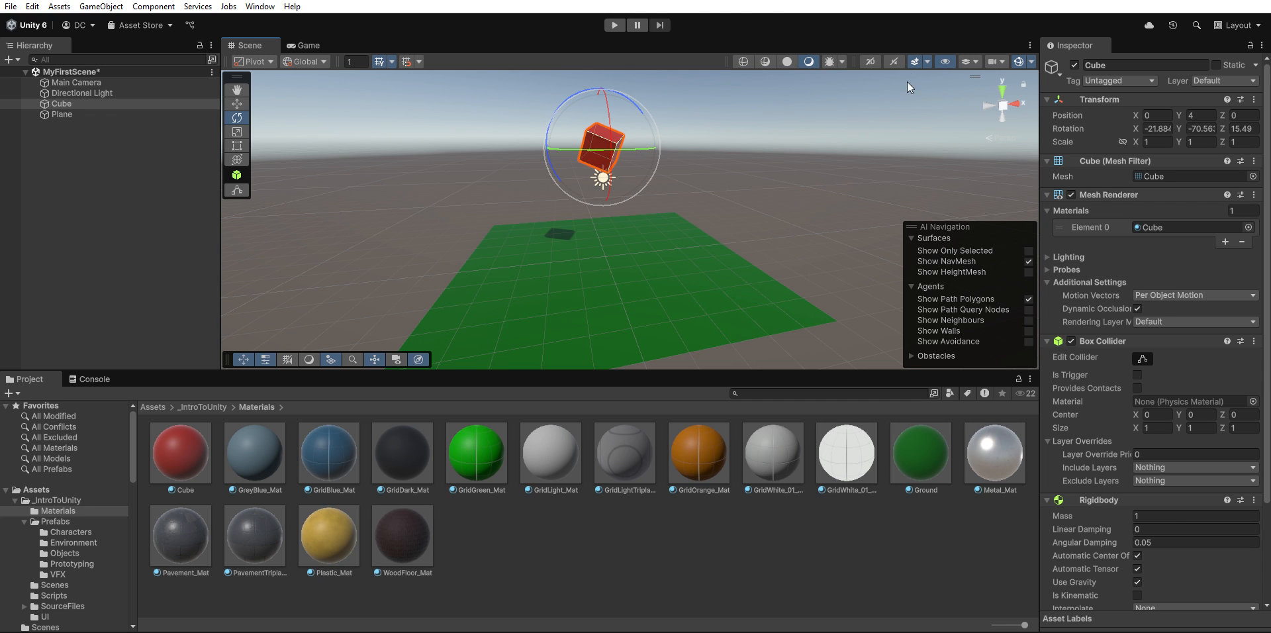
{"action": "left_click", "coordinate": [615, 24]}
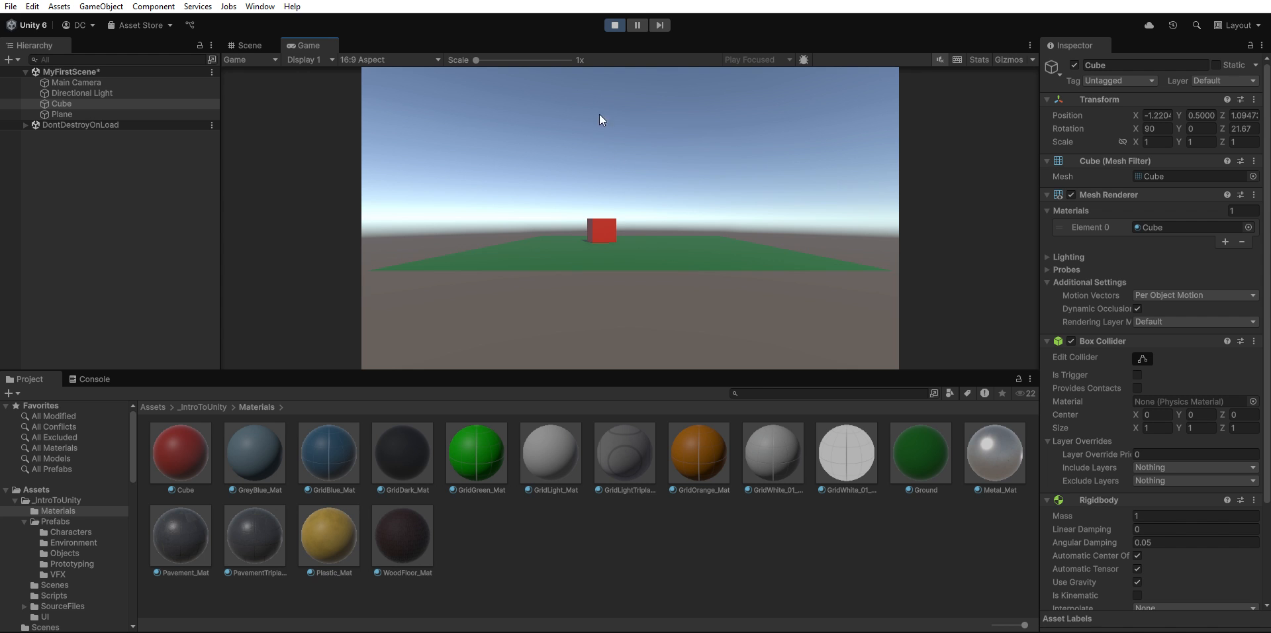
{"action": "left_click", "coordinate": [615, 25]}
{"action": "left_click", "coordinate": [614, 25]}
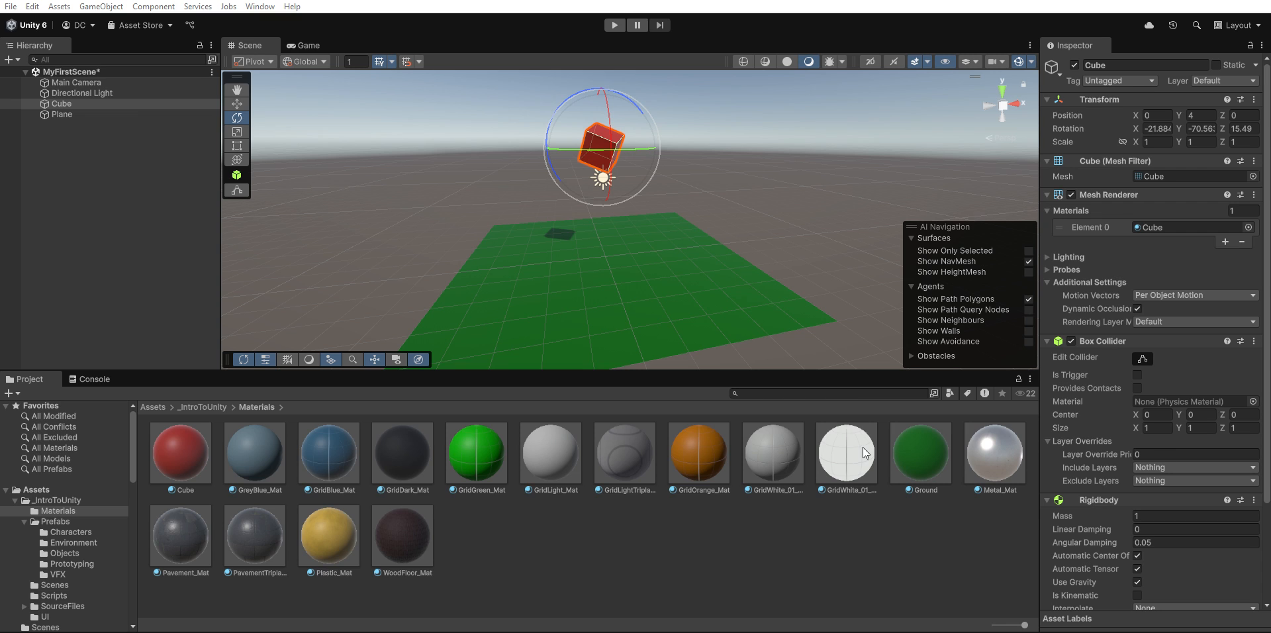
Duplicate the Cube twice so the scene holds three cubes.
{"action": "left_click", "coordinate": [83, 99]}
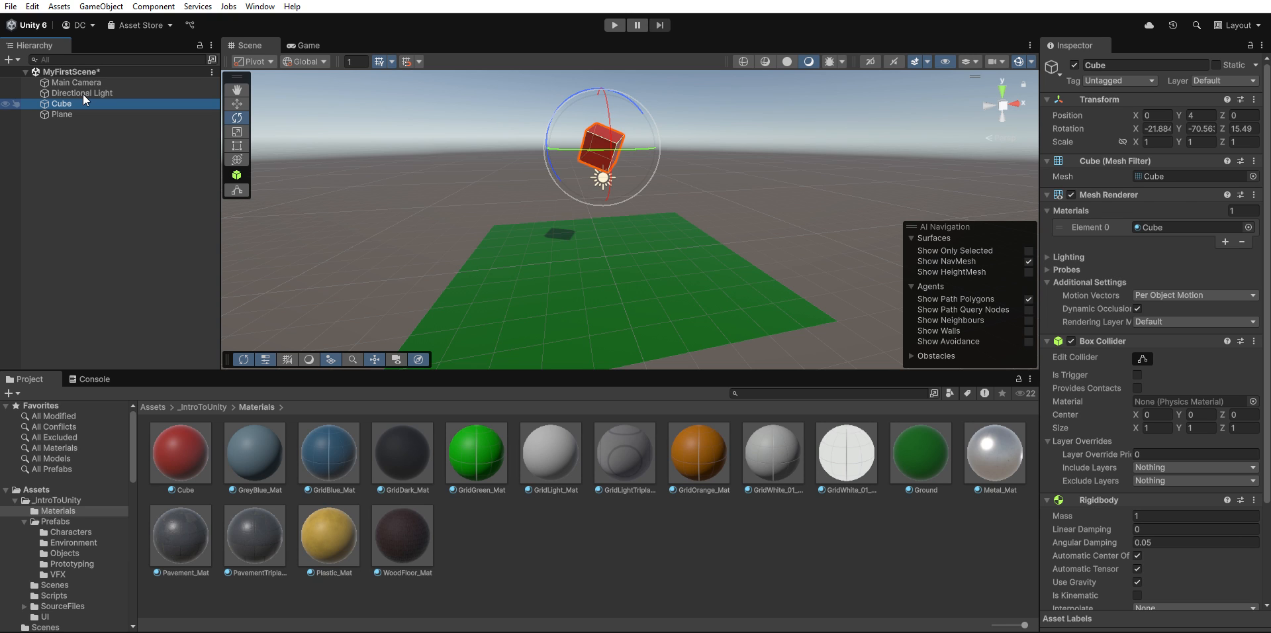
{"action": "key", "text": "ctrl+d"}
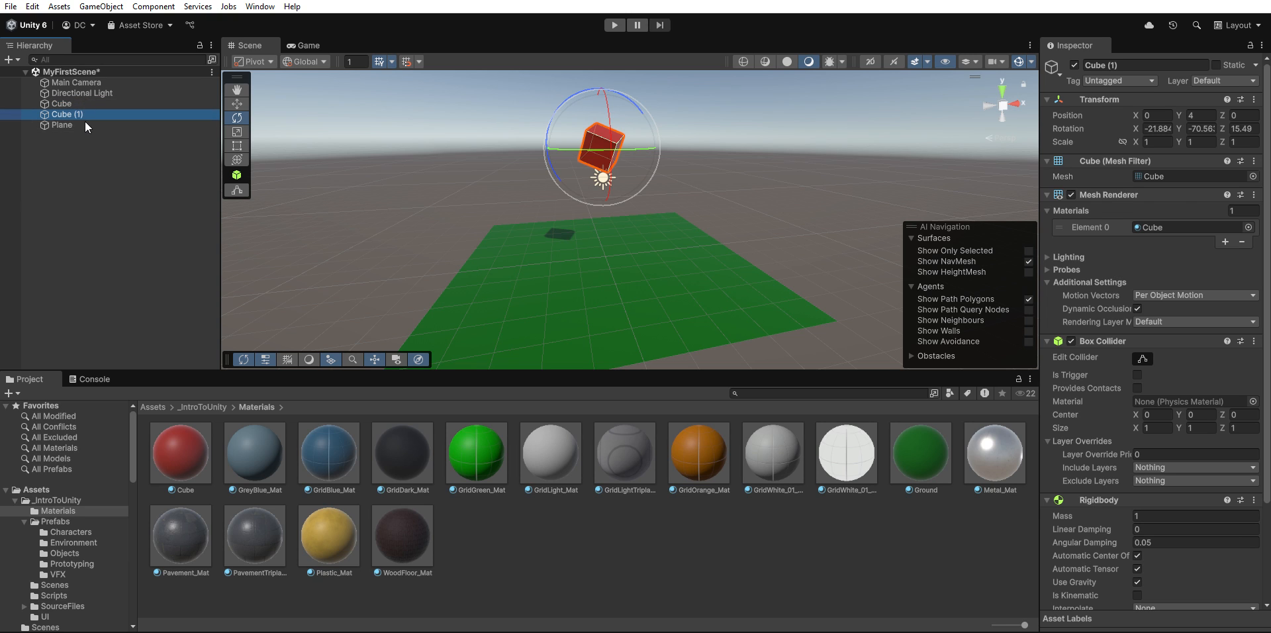
{"action": "left_click", "coordinate": [72, 102]}
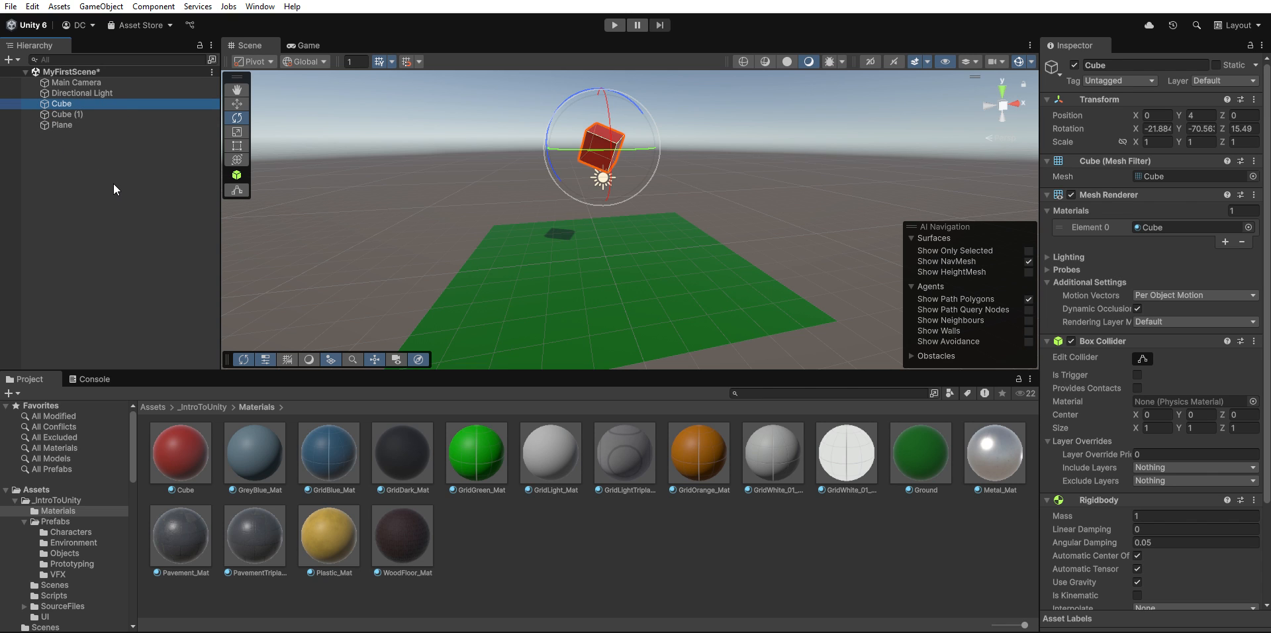
{"action": "key", "text": "ctrl+d"}
{"action": "left_click_drag", "start_coordinate": [82, 135], "coordinate": [80, 106]}
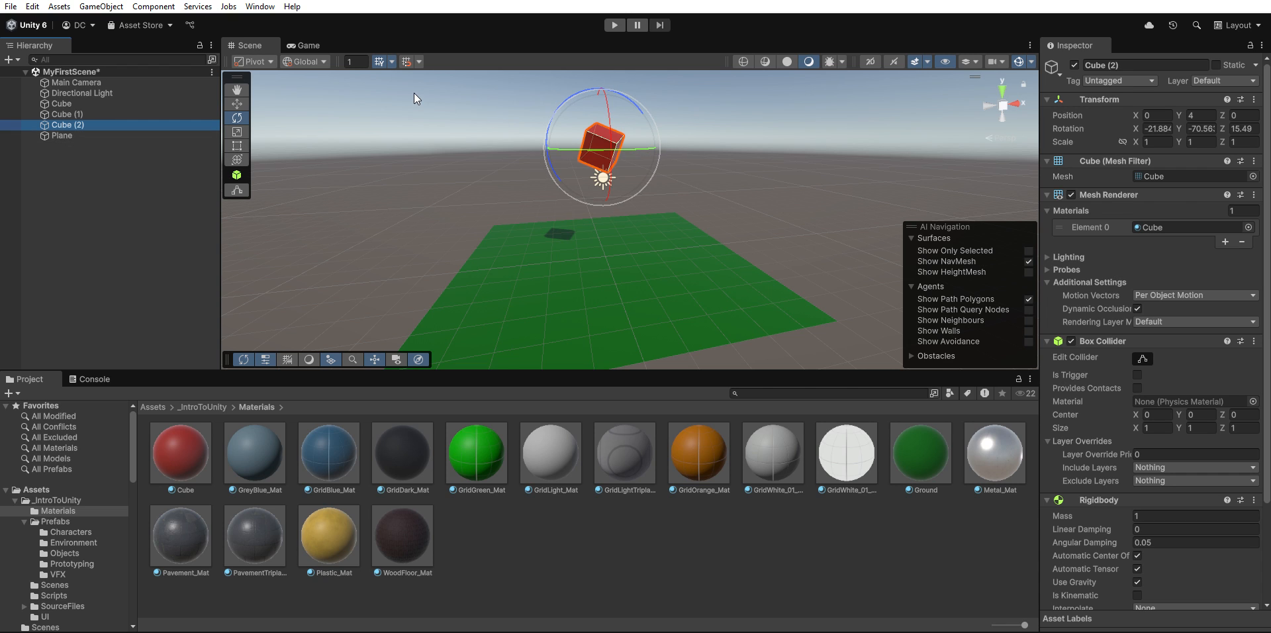
Move the Cube down with the Move tool to a Position Y of about 2.48.
{"action": "key", "text": "w"}
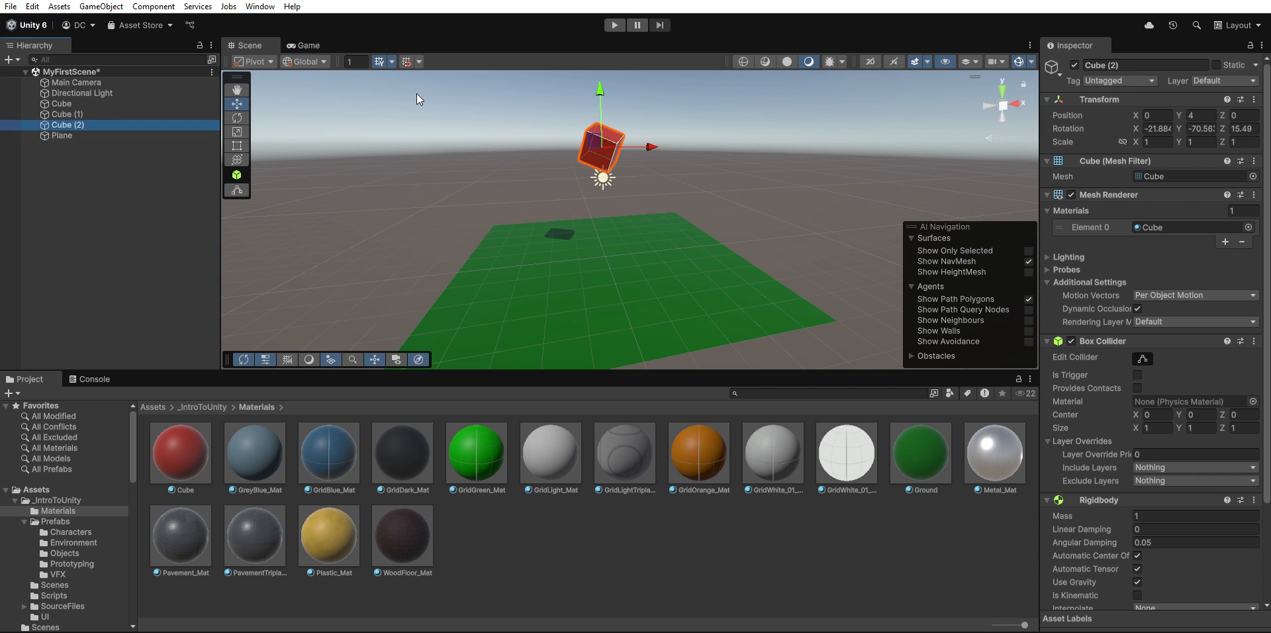
{"action": "left_click", "coordinate": [61, 103]}
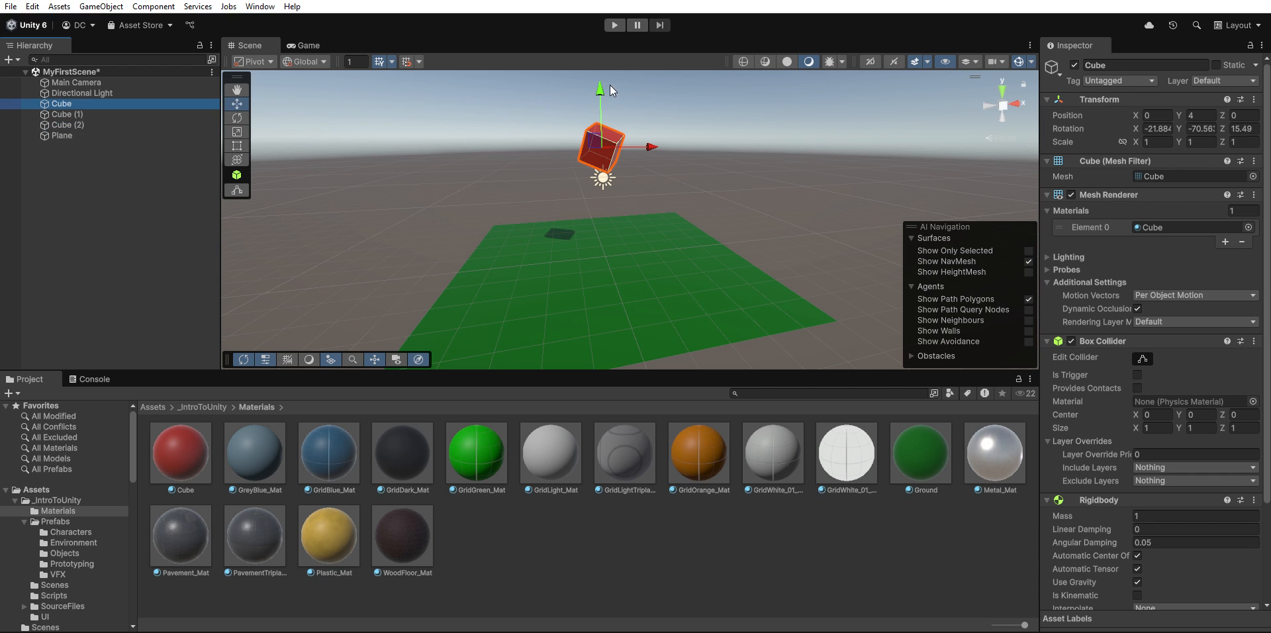
{"action": "left_click_drag", "start_coordinate": [601, 84], "coordinate": [600, 132]}
{"action": "left_click", "coordinate": [66, 114]}
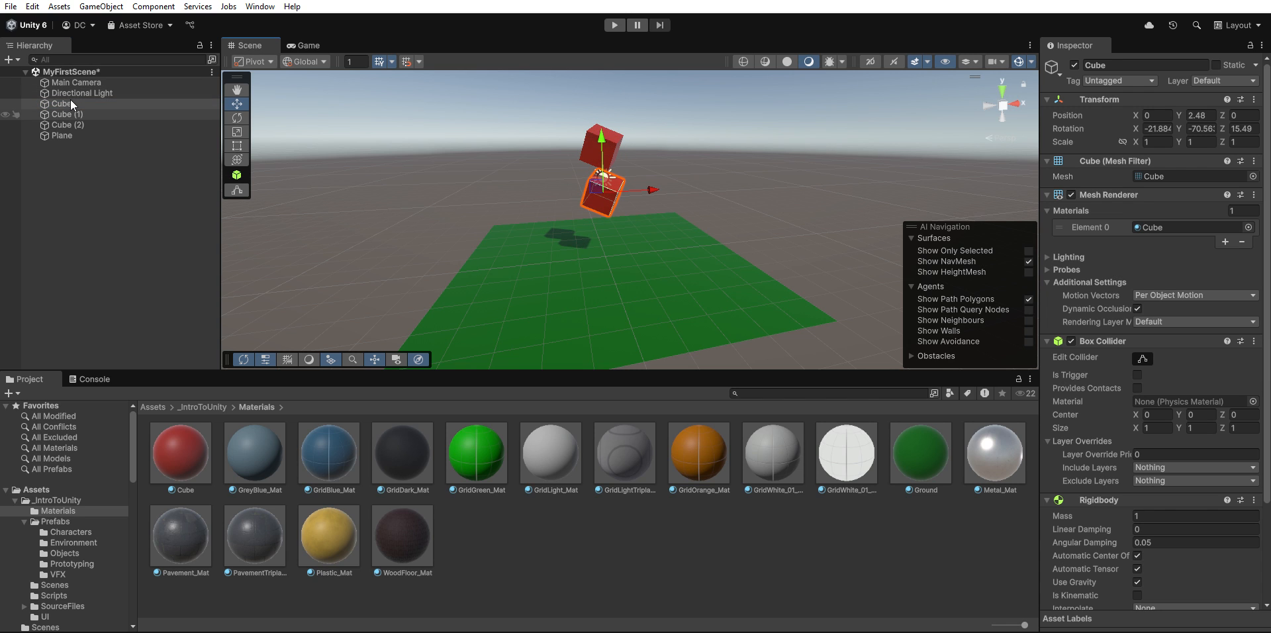
Raise Cube (2) above the other cubes to a Position Y of about 5.52.
{"action": "left_click", "coordinate": [66, 124]}
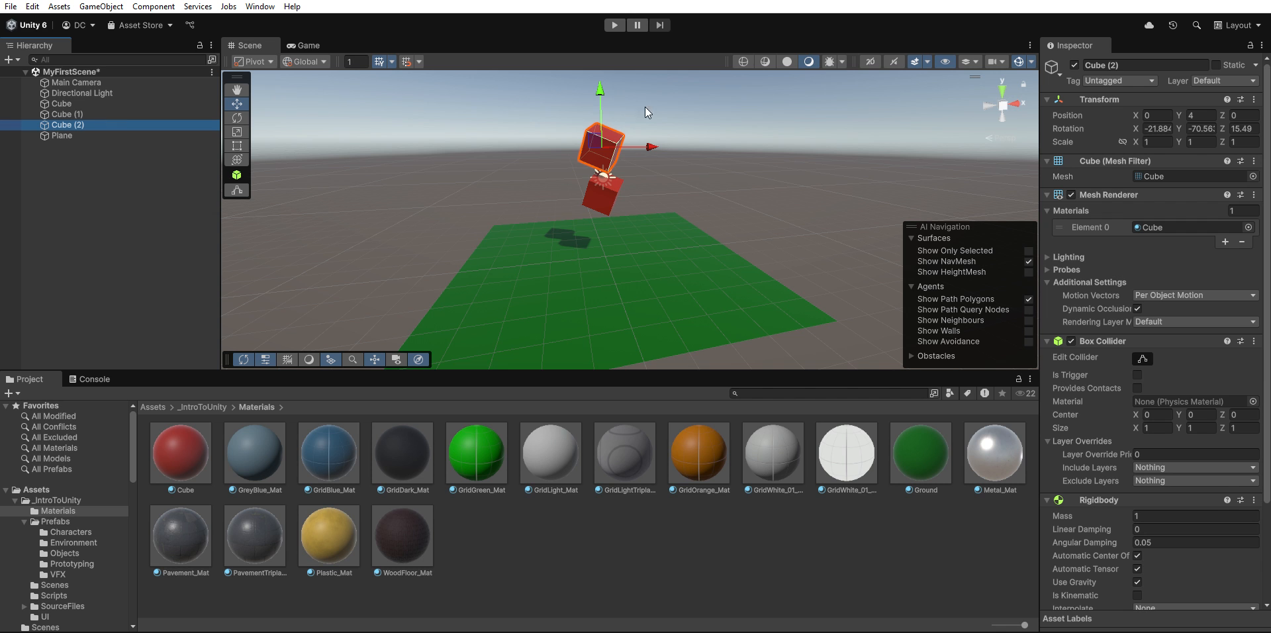
{"action": "left_click_drag", "start_coordinate": [599, 85], "coordinate": [602, 26]}
{"action": "middle_click_drag", "start_coordinate": [625, 125], "coordinate": [633, 204]}
{"action": "left_click_drag", "start_coordinate": [633, 204], "coordinate": [602, 178], "text": "alt"}
{"action": "scroll", "coordinate": [604, 177], "scroll_direction": "up", "scroll_amount": 3}
{"action": "scroll", "coordinate": [608, 176], "scroll_direction": "down", "scroll_amount": 3}
{"action": "middle_click_drag", "start_coordinate": [620, 172], "coordinate": [642, 201]}
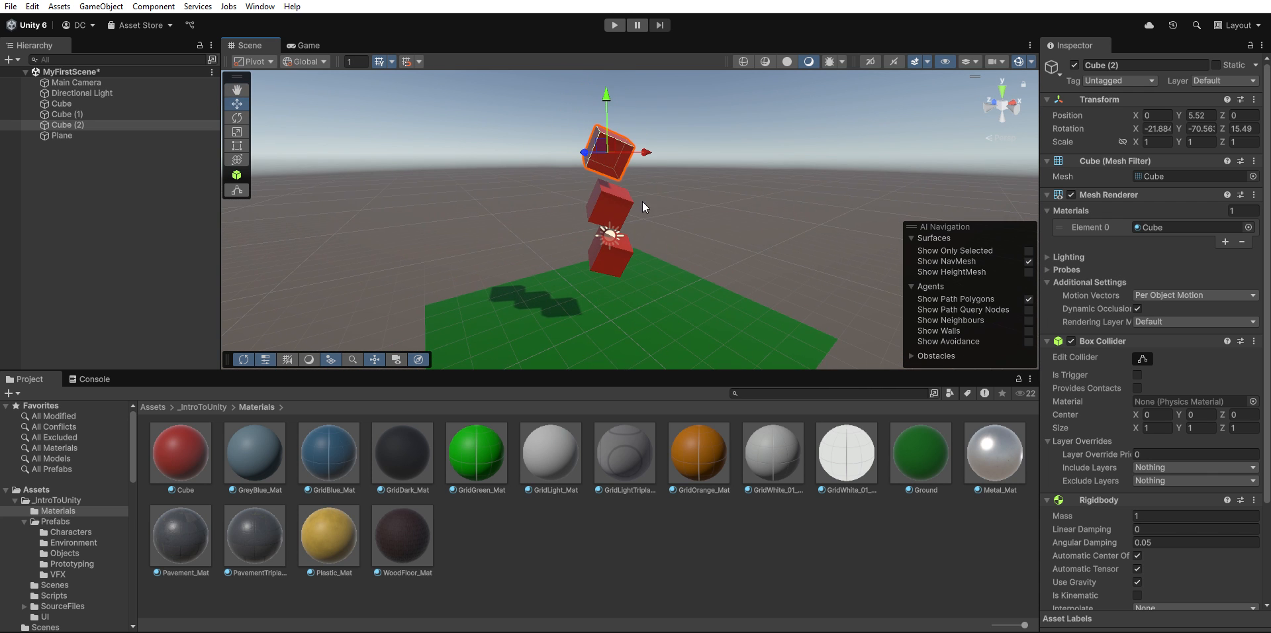
Scale Cube (1) down uniformly to about 0.58 on all three axes.
{"action": "left_click", "coordinate": [70, 112]}
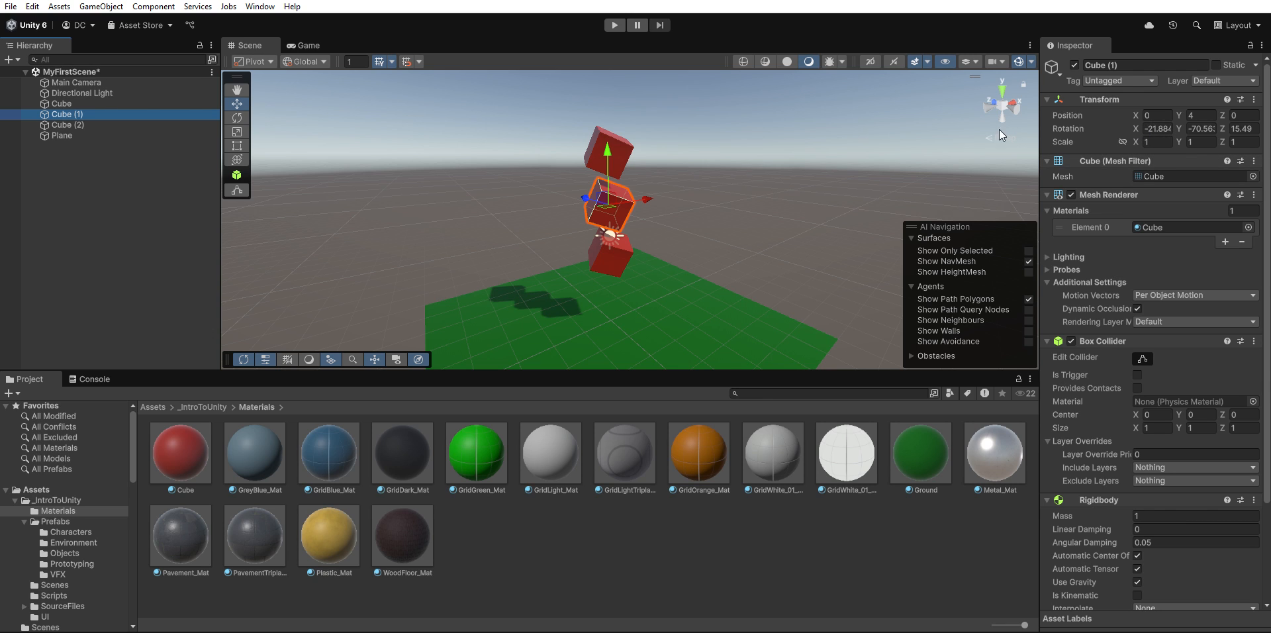
{"action": "key", "text": "e"}
{"action": "key", "text": "r"}
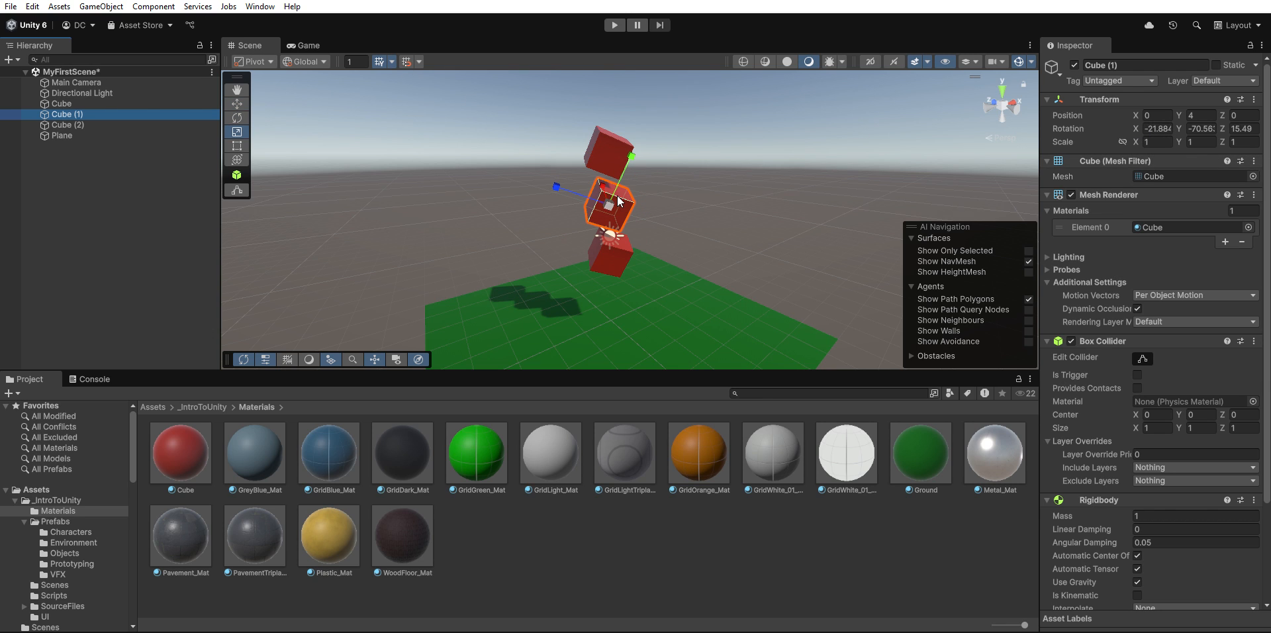
{"action": "left_click_drag", "start_coordinate": [609, 204], "coordinate": [608, 216]}
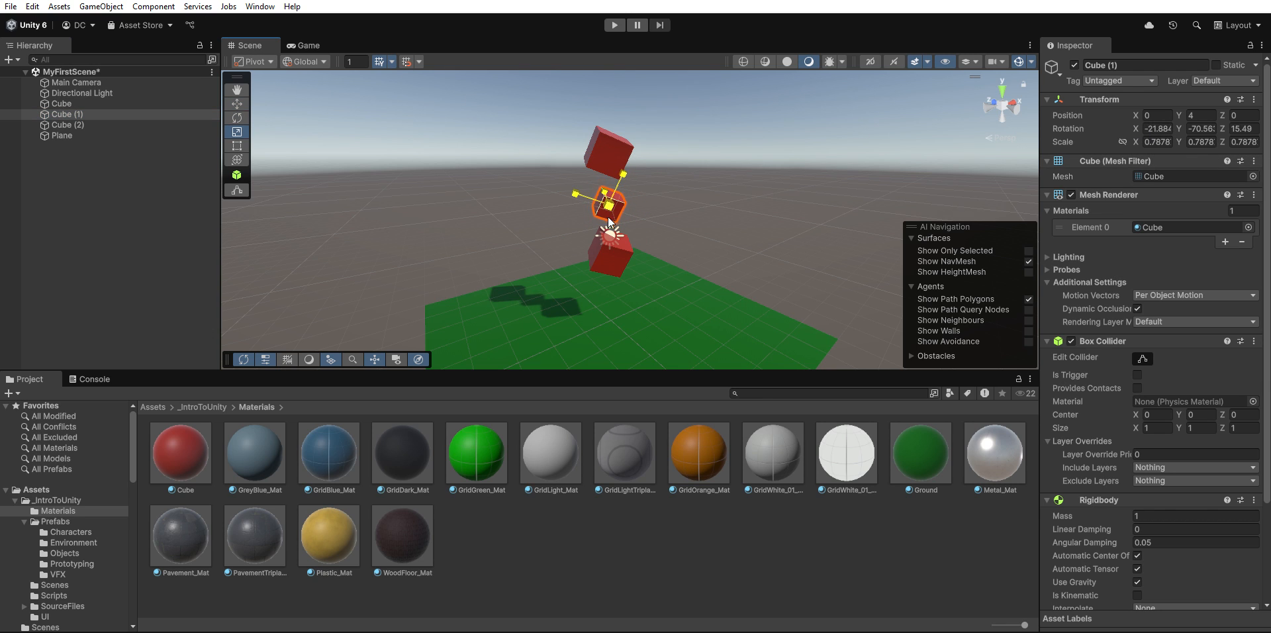
Compare the transforms of the three cubes and switch the handle orientation from Global to Local.
{"action": "left_click", "coordinate": [61, 103]}
{"action": "left_click", "coordinate": [324, 63]}
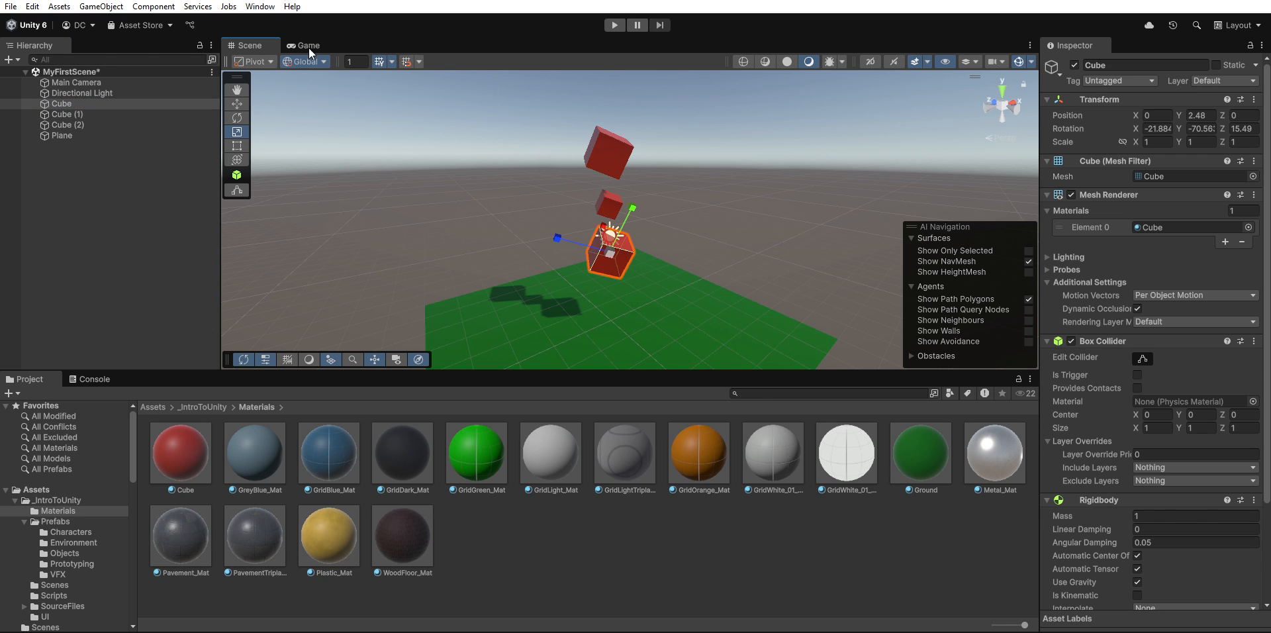
{"action": "left_click", "coordinate": [79, 113]}
{"action": "left_click", "coordinate": [83, 103]}
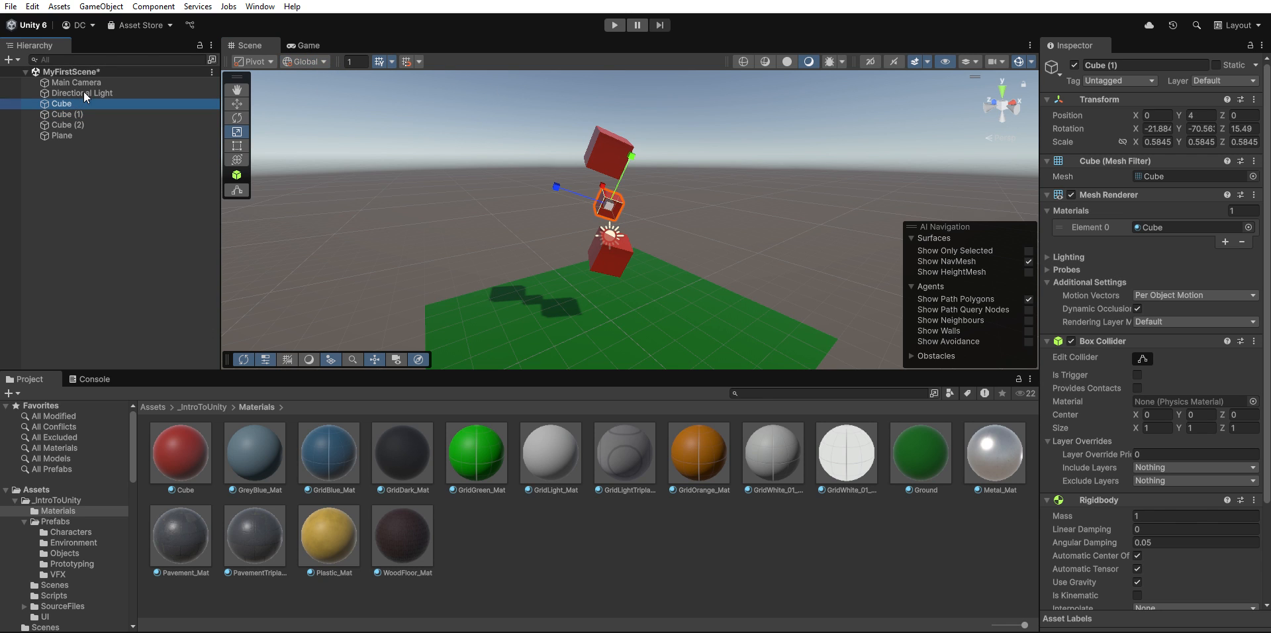
{"action": "left_click", "coordinate": [73, 125]}
{"action": "left_click", "coordinate": [322, 62]}
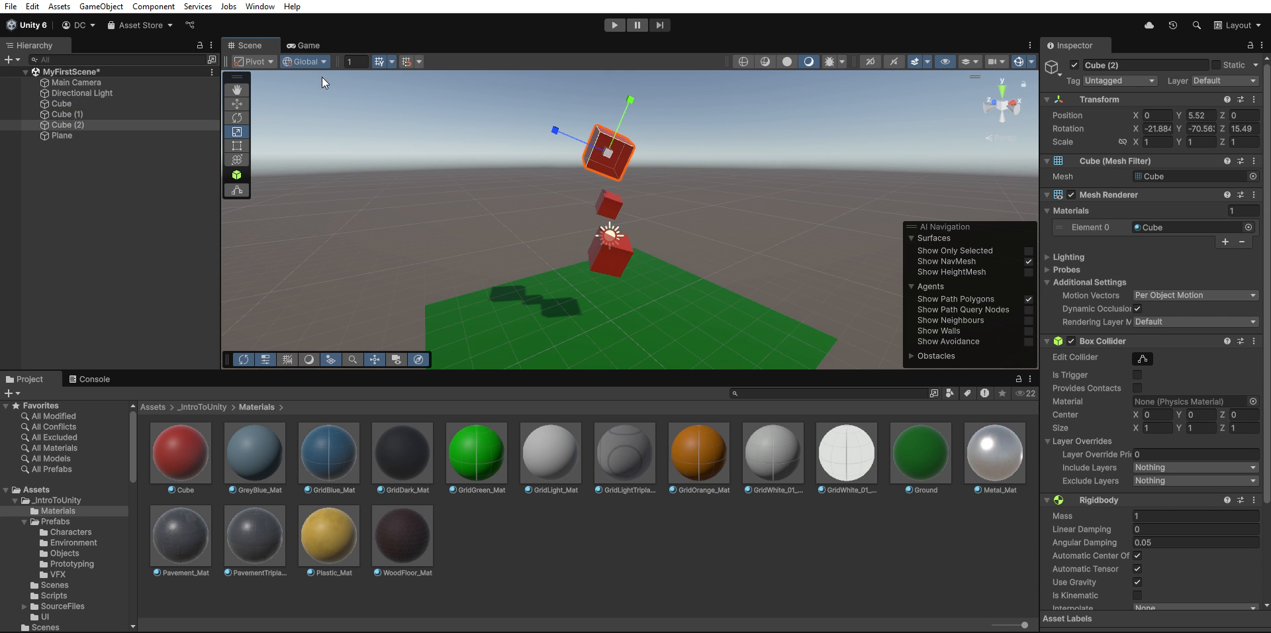
Test the fall of the three stacked cubes twice in Play mode, stopping the run each time.
{"action": "left_click", "coordinate": [615, 25]}
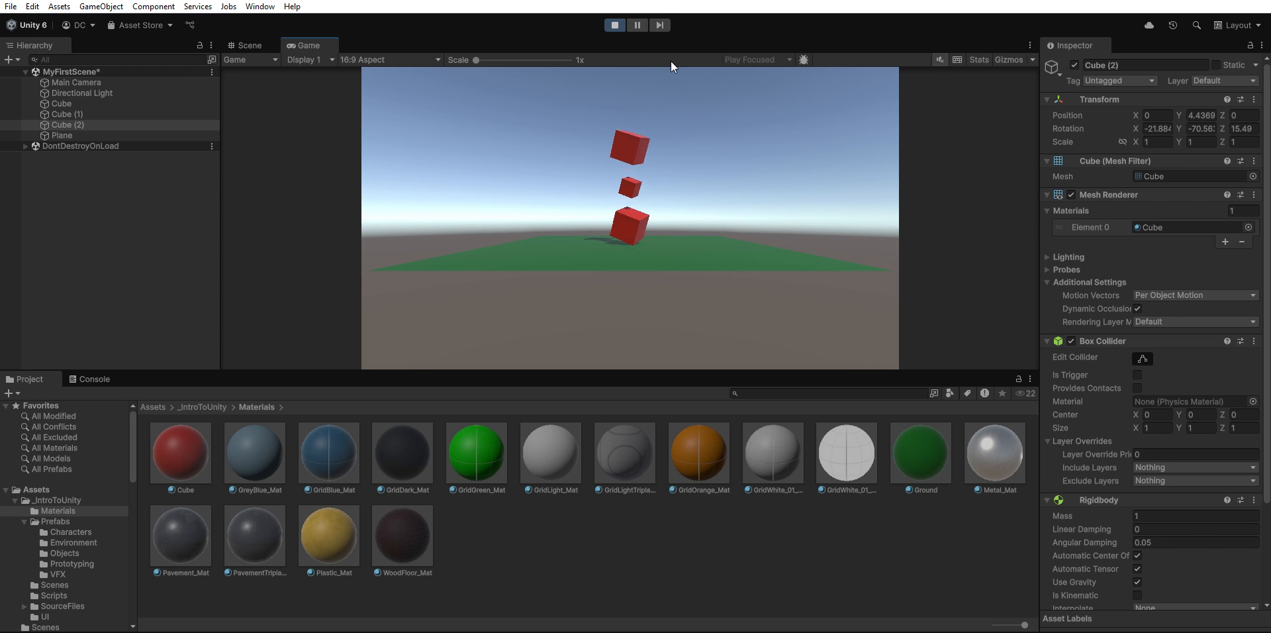
{"action": "left_click", "coordinate": [615, 25]}
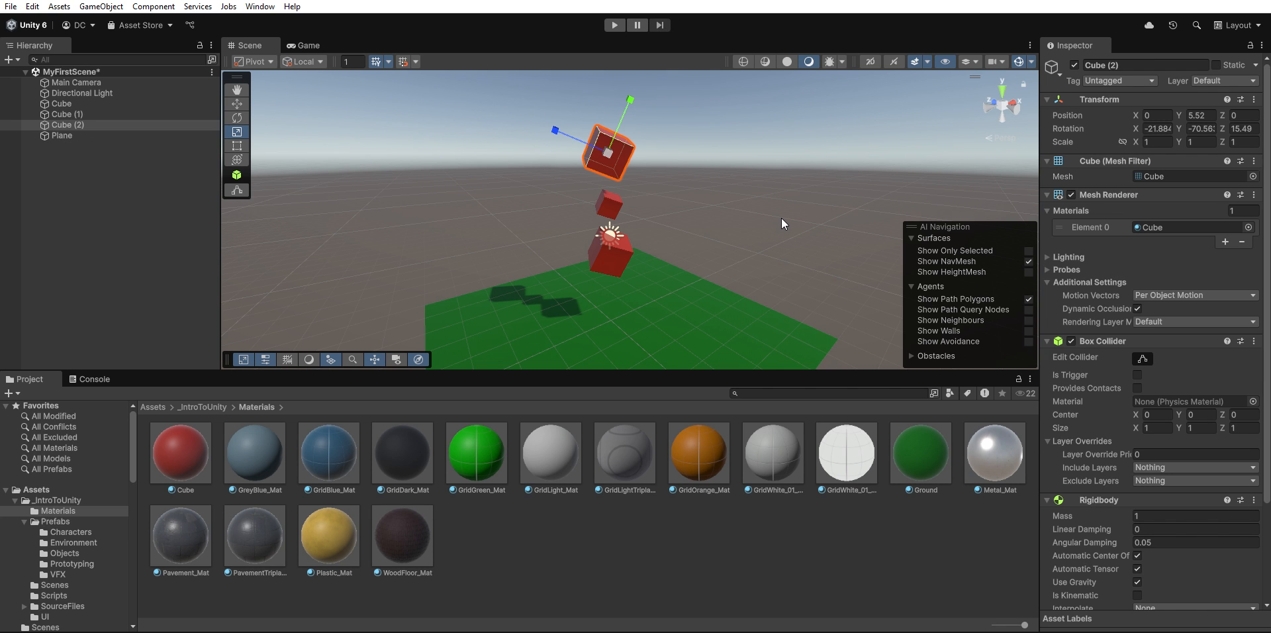
{"action": "right_click_drag", "start_coordinate": [781, 219], "coordinate": [690, 225]}
{"action": "middle_click_drag", "start_coordinate": [777, 239], "coordinate": [673, 225]}
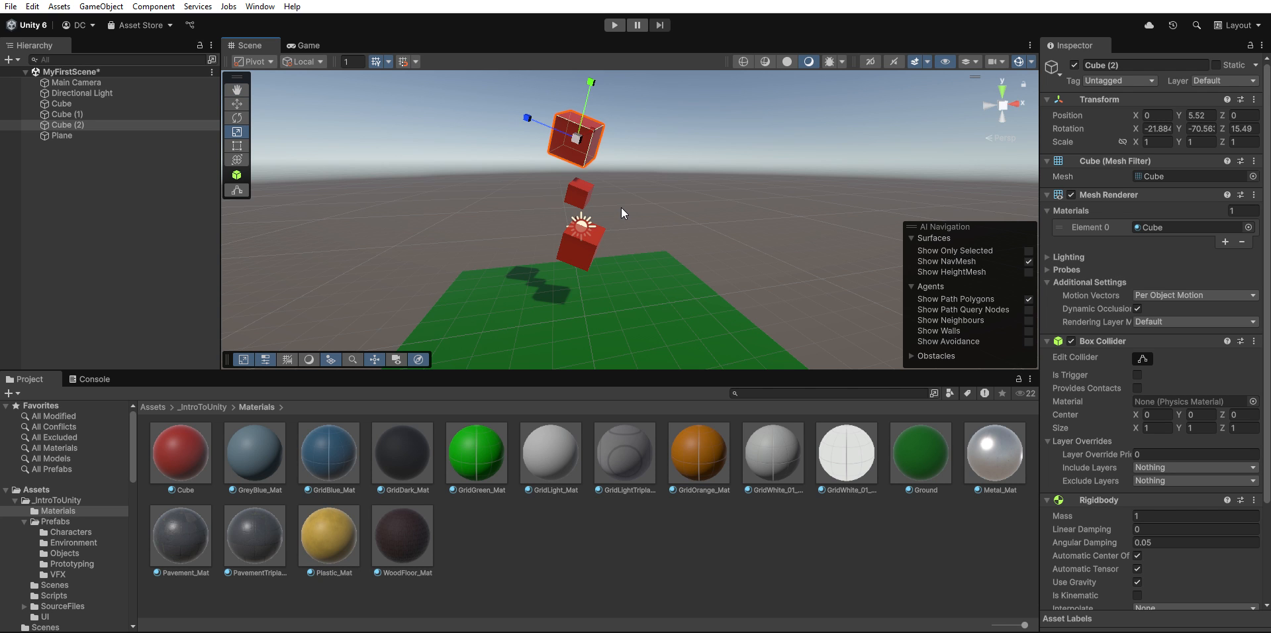
{"action": "scroll", "coordinate": [621, 210], "scroll_direction": "up", "scroll_amount": 8}
{"action": "scroll", "coordinate": [618, 212], "scroll_direction": "down", "scroll_amount": 5}
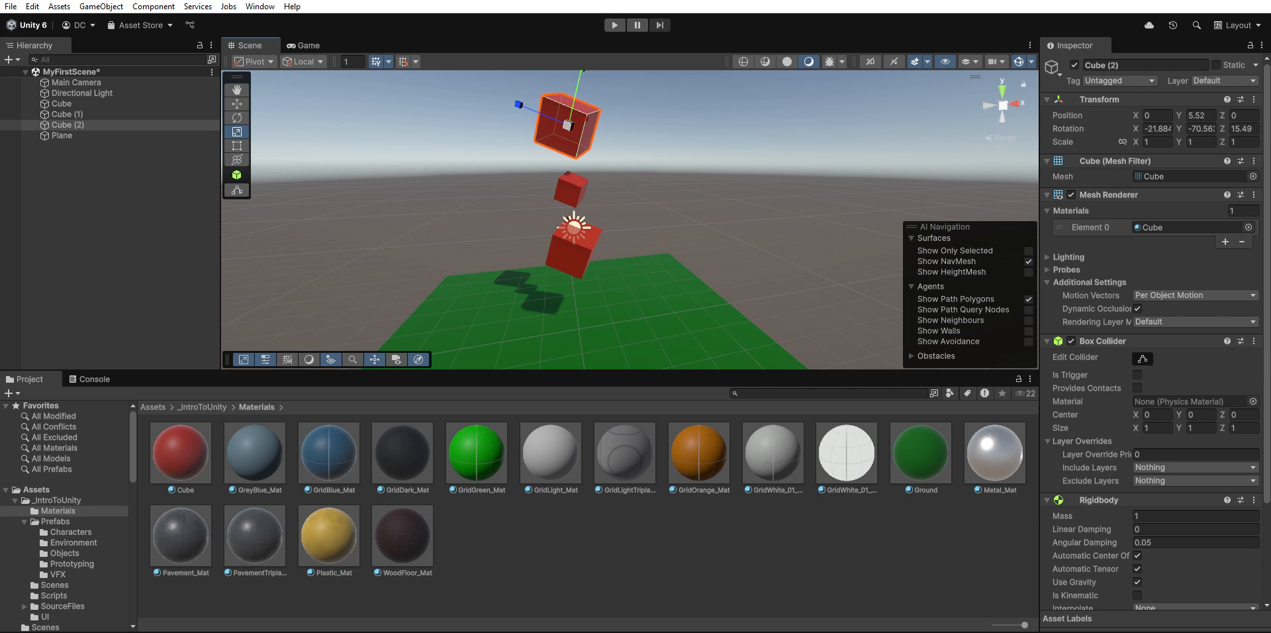
{"action": "left_click", "coordinate": [615, 25]}
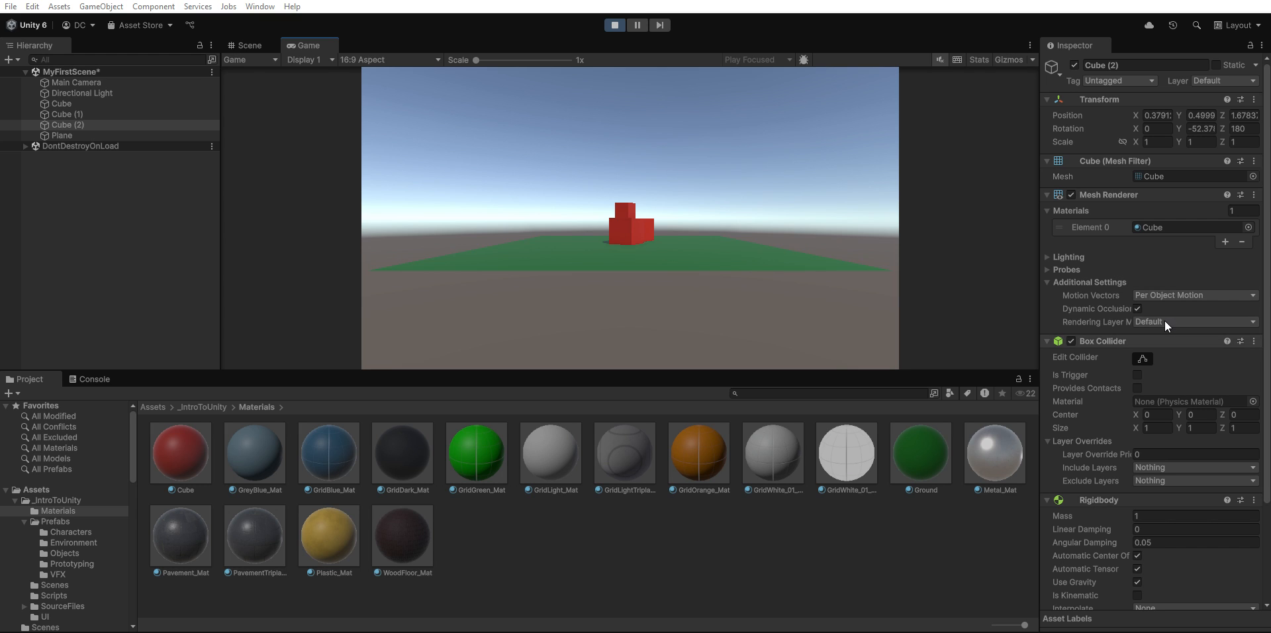
{"action": "left_click", "coordinate": [615, 24]}
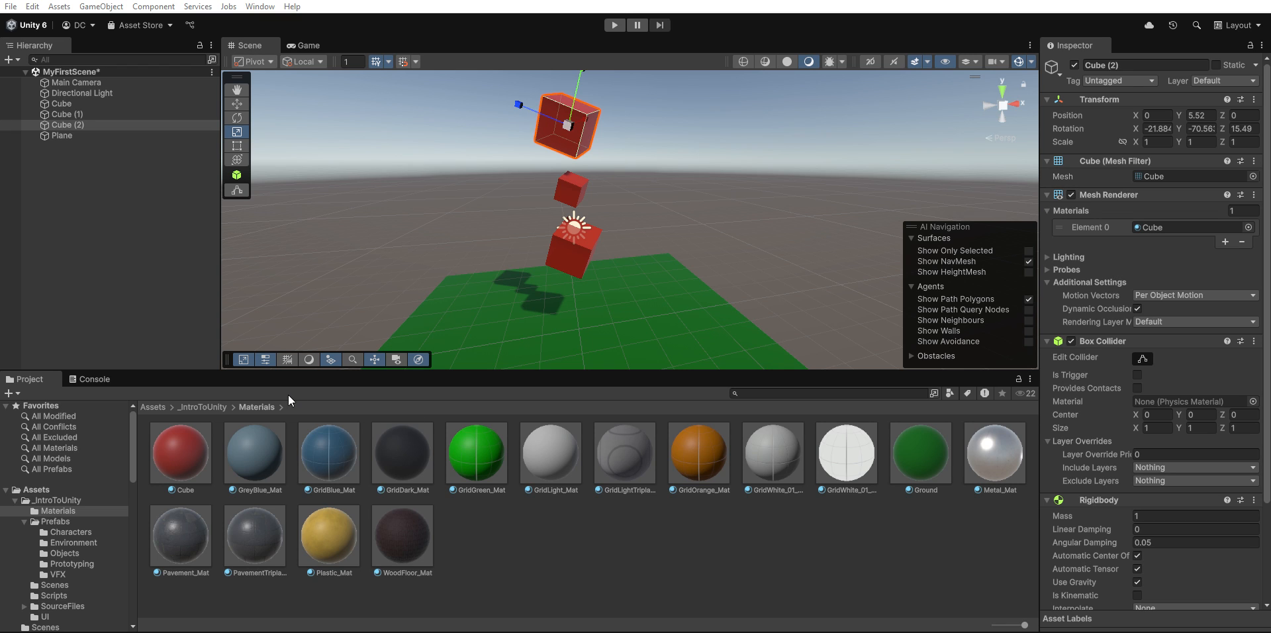
Look through the subfolders of the _IntroToUnity Prefabs folder, including the contents of VFX.
{"action": "left_click", "coordinate": [206, 402]}
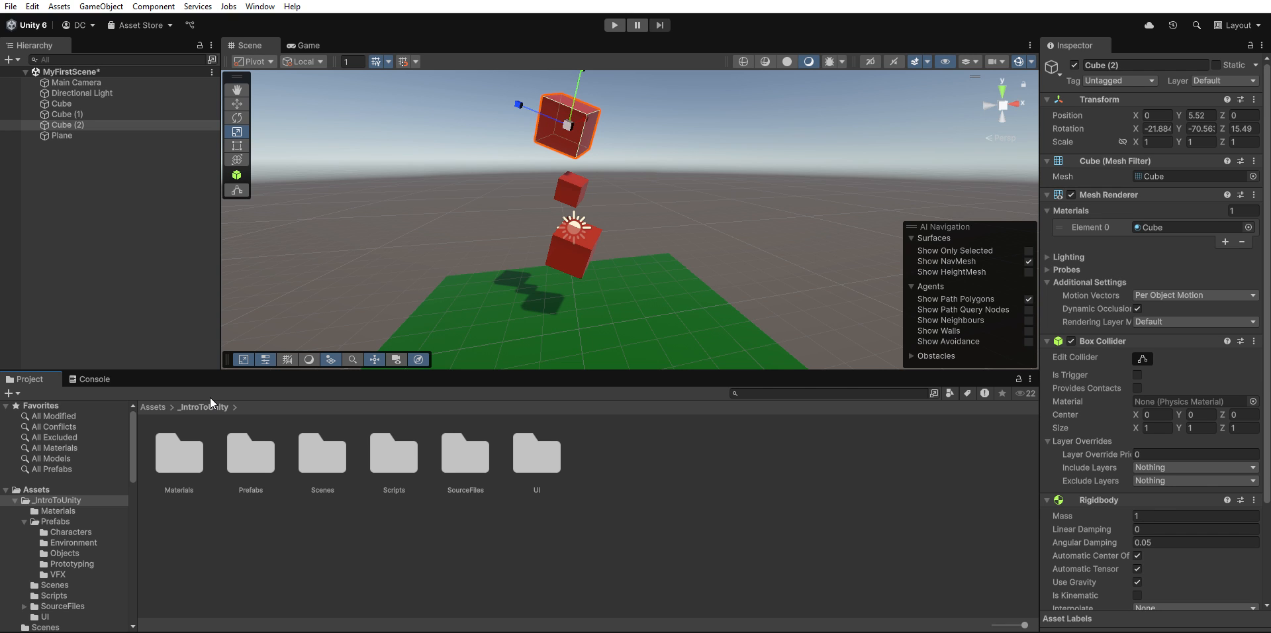
{"action": "left_click", "coordinate": [258, 463]}
{"action": "double_click", "coordinate": [258, 463]}
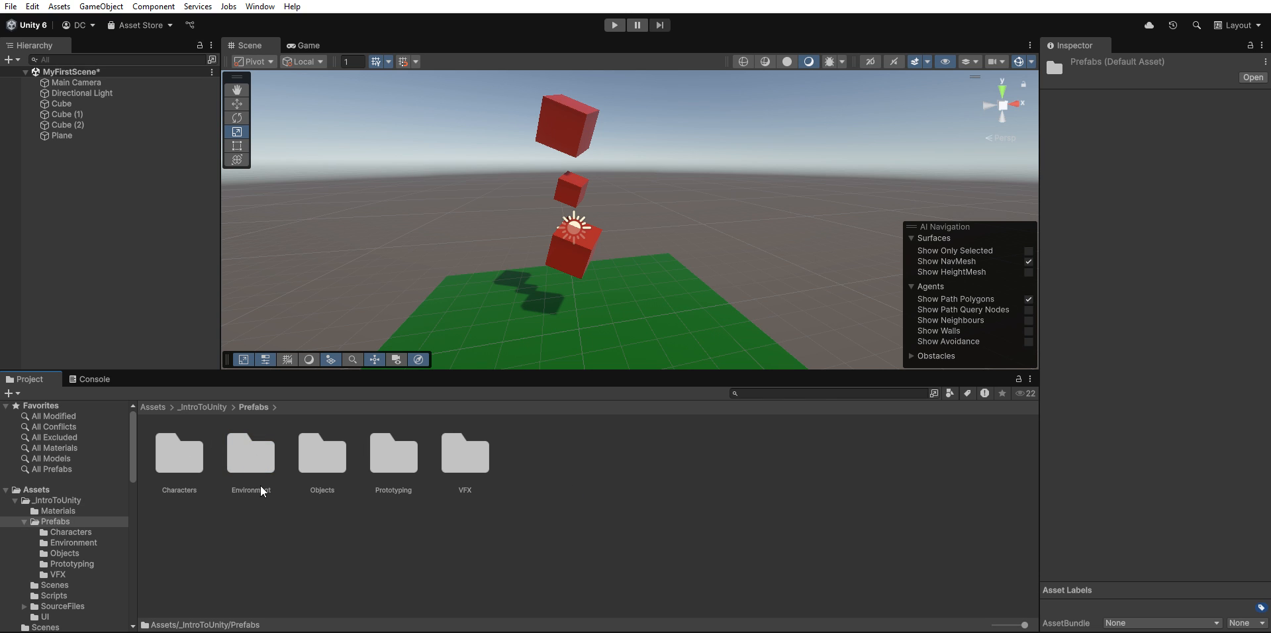
{"action": "left_click", "coordinate": [184, 460]}
{"action": "left_click", "coordinate": [254, 458]}
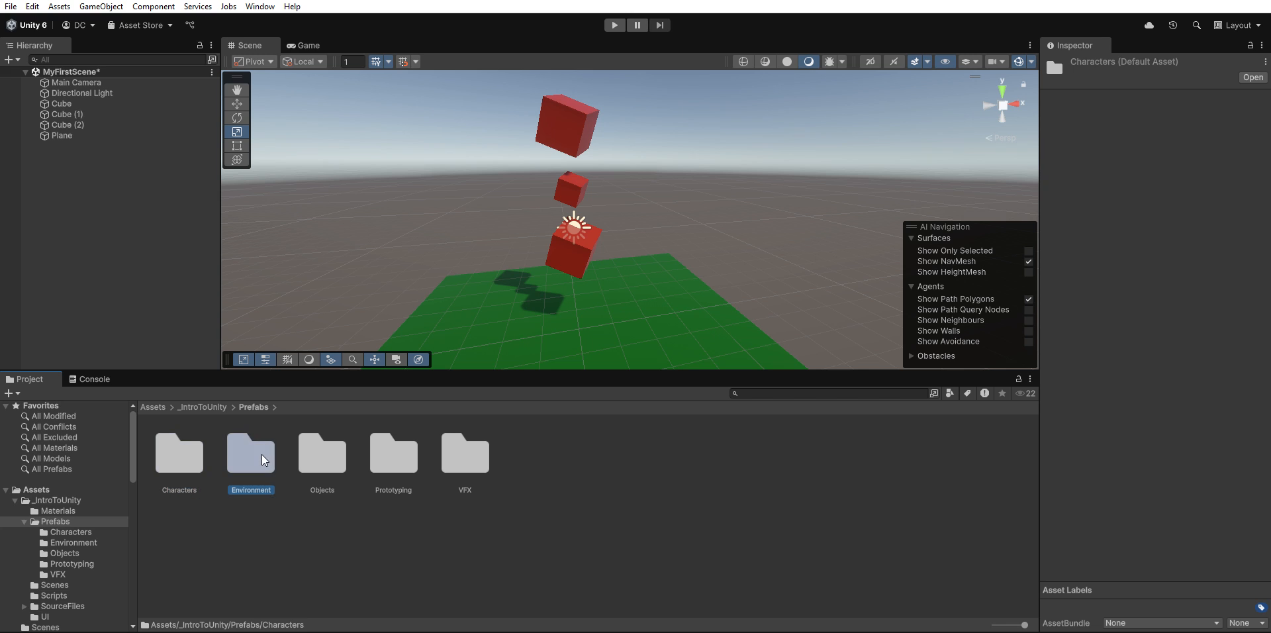
{"action": "left_click", "coordinate": [325, 459]}
{"action": "left_click", "coordinate": [393, 458]}
{"action": "left_click", "coordinate": [457, 459]}
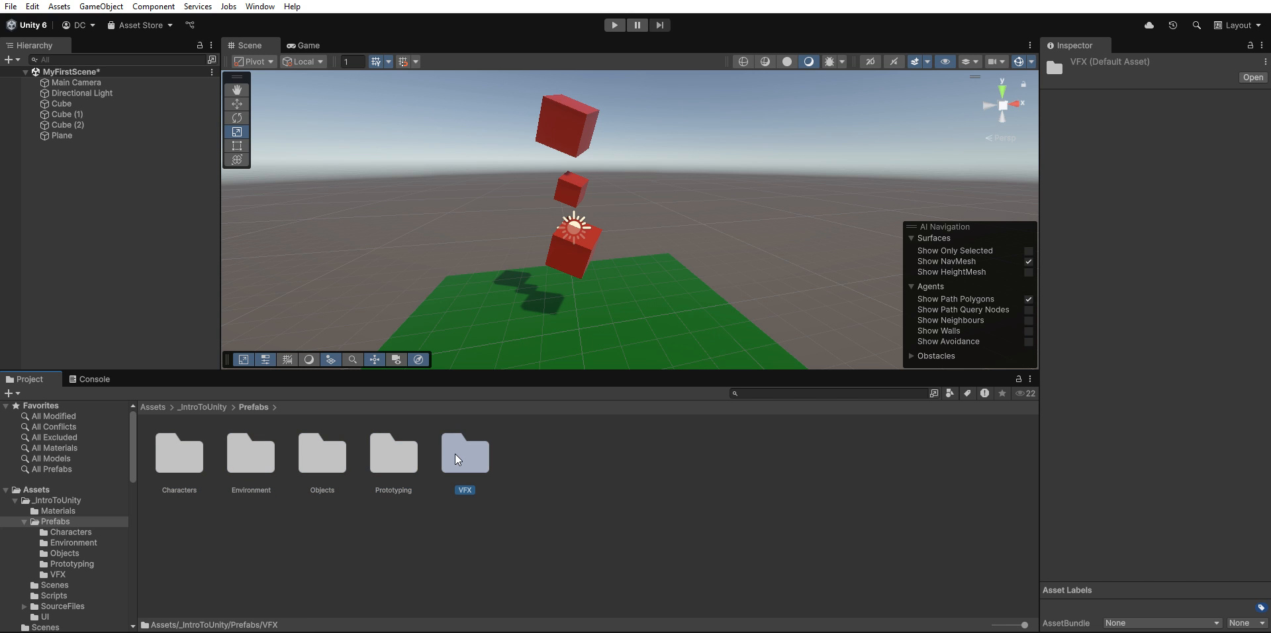
{"action": "double_click", "coordinate": [457, 458]}
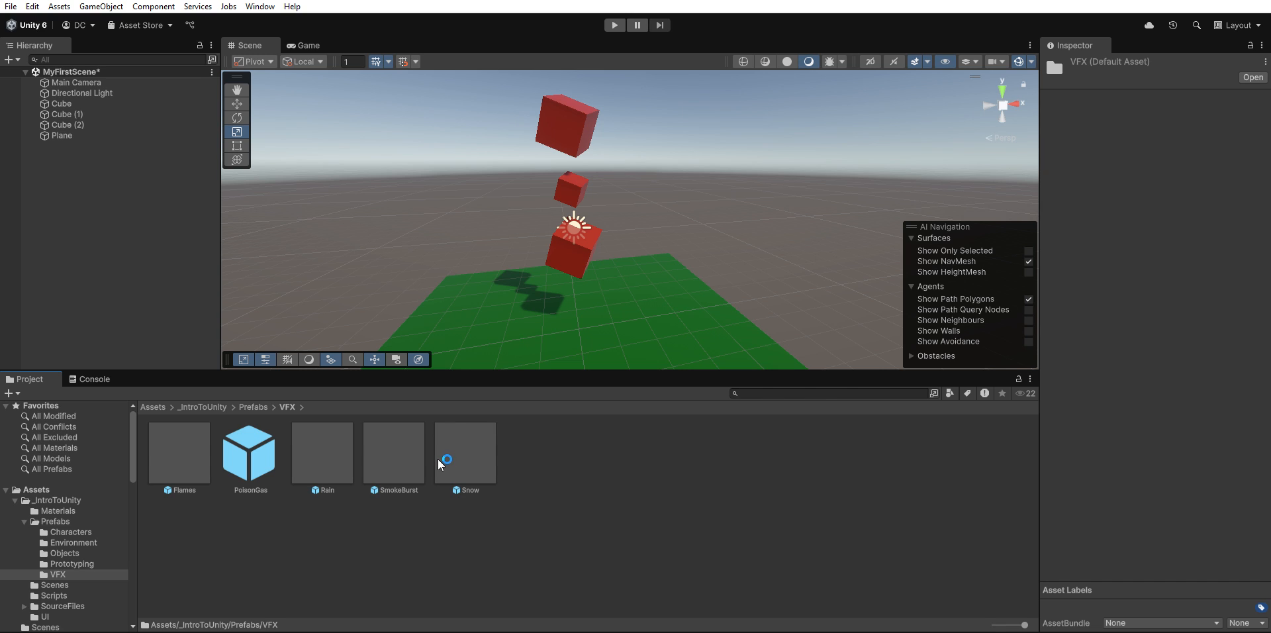
{"action": "left_click", "coordinate": [255, 406]}
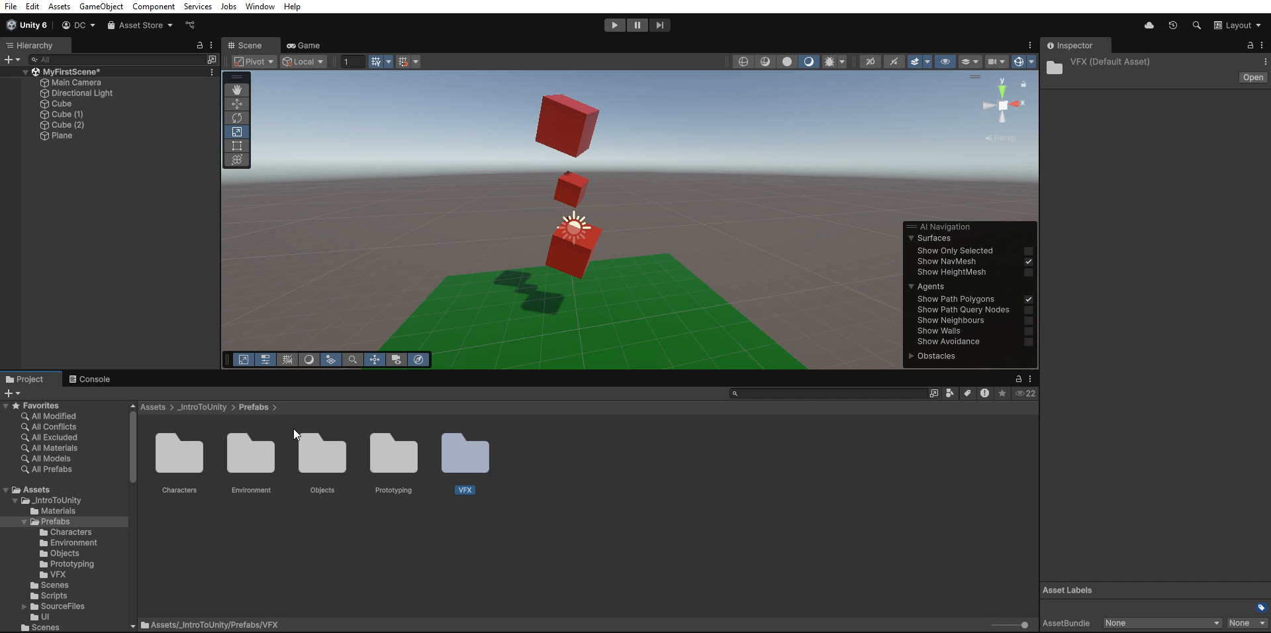
Open the Characters folder in the _IntroToUnity prefabs in the Project window.
{"action": "scroll", "coordinate": [595, 331], "scroll_direction": "down", "scroll_amount": 3}
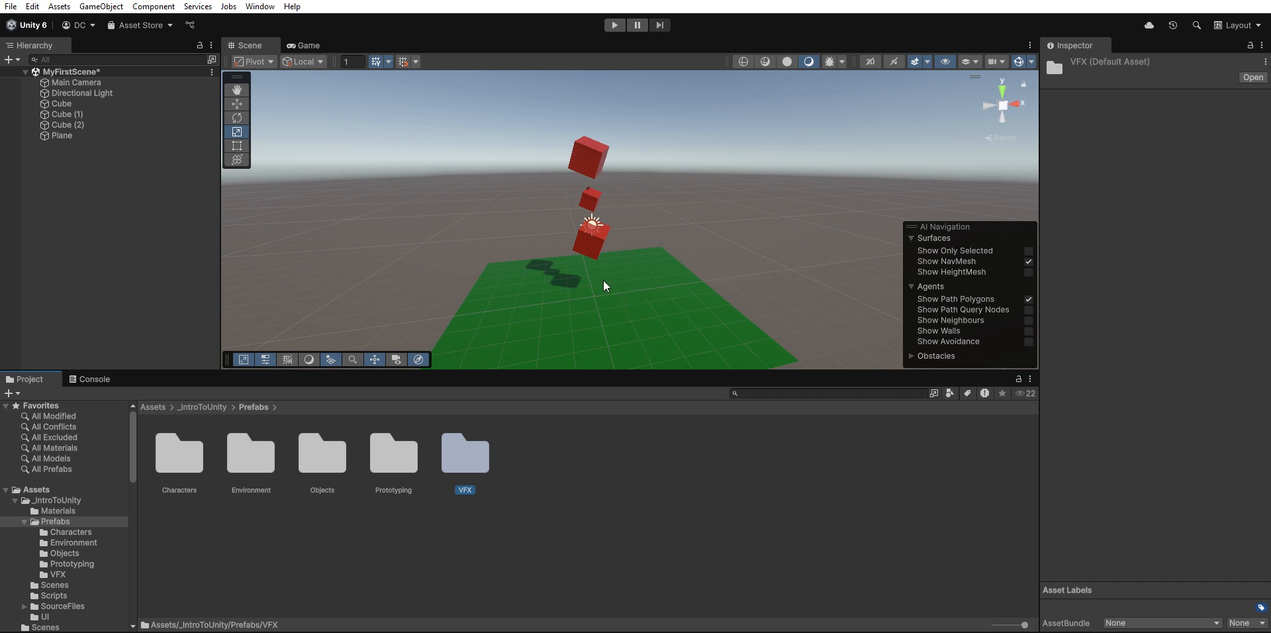
{"action": "middle_click_drag", "start_coordinate": [604, 286], "coordinate": [548, 238]}
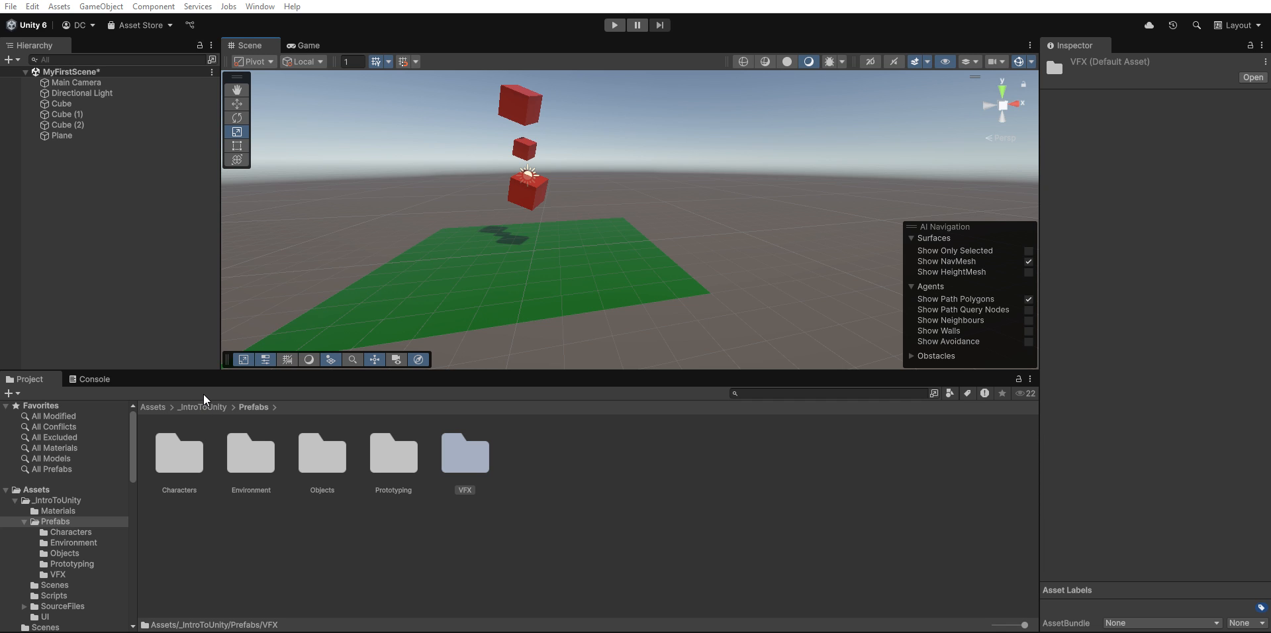
{"action": "left_click", "coordinate": [156, 407]}
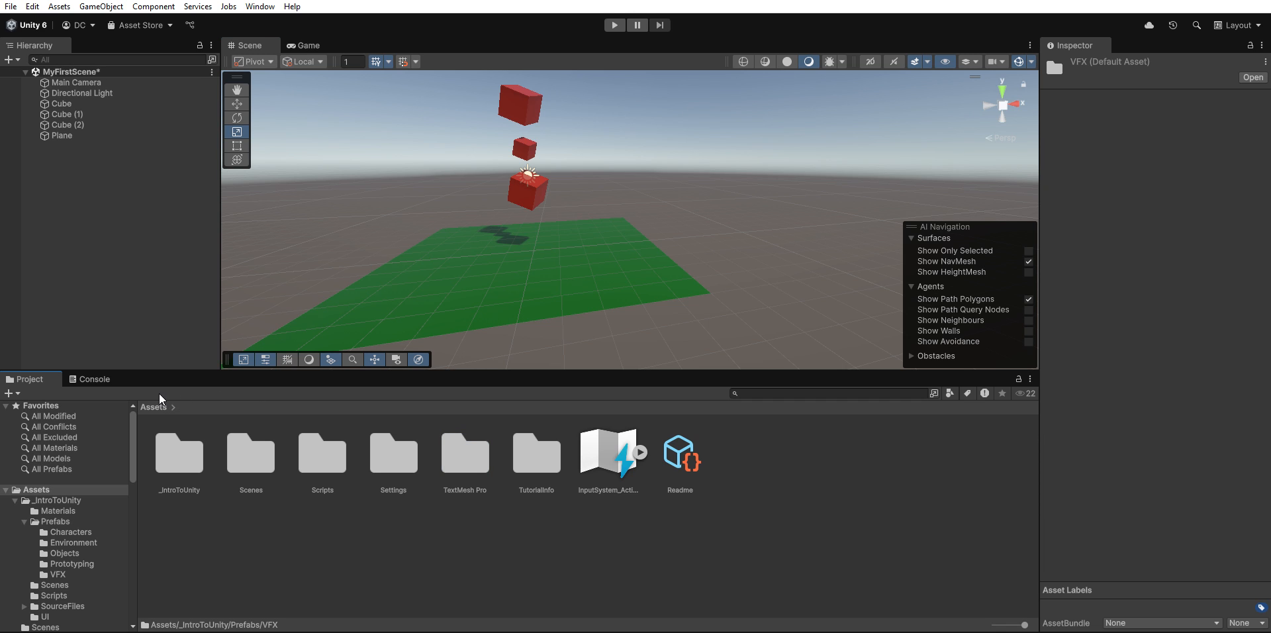
{"action": "double_click", "coordinate": [190, 441]}
{"action": "double_click", "coordinate": [265, 441]}
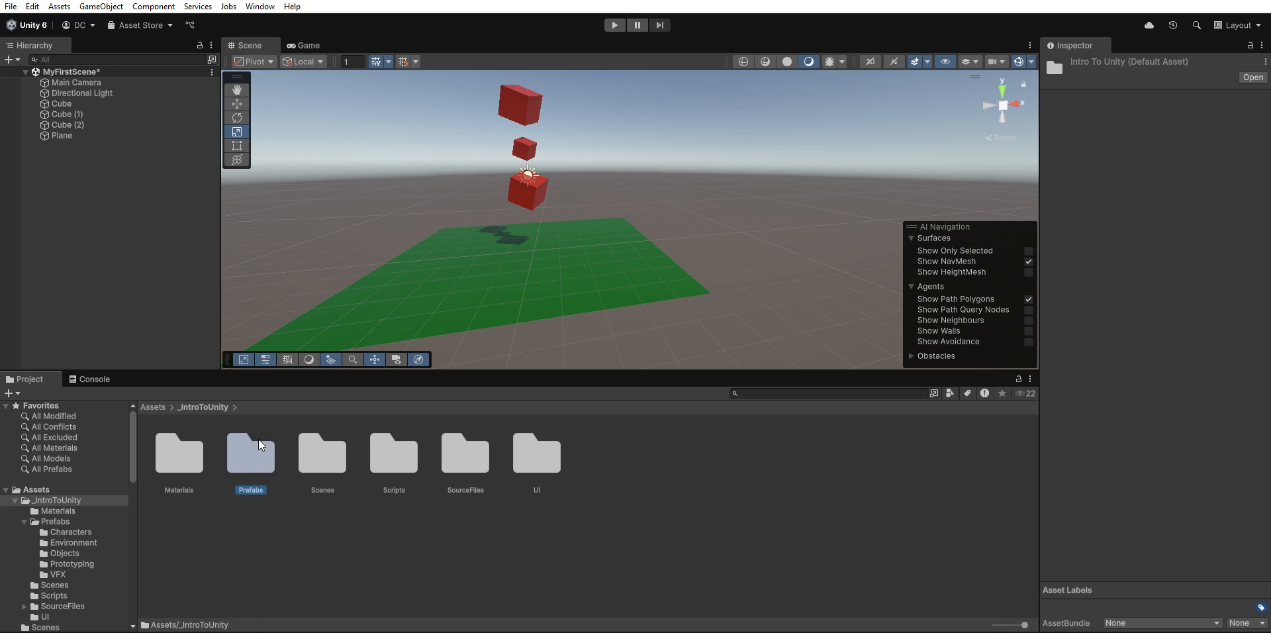
{"action": "double_click", "coordinate": [169, 445]}
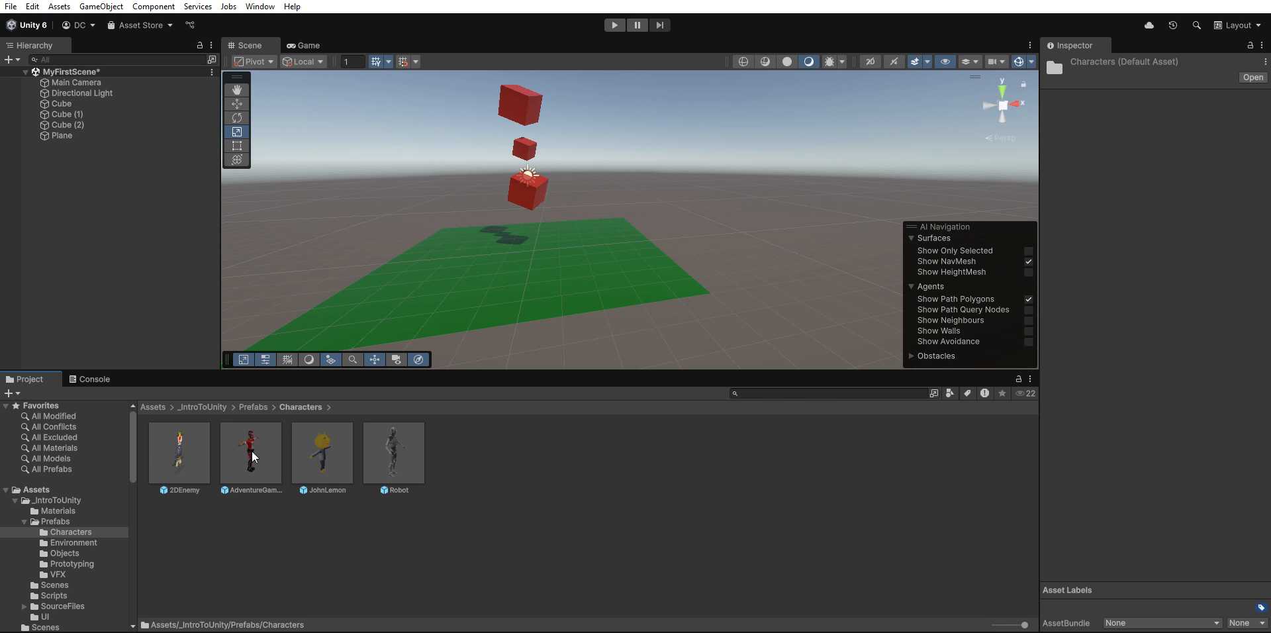
Try the AdventureGameCharacter prefab in the scene at position 0, 0, 0 and delete it again.
{"action": "left_click_drag", "start_coordinate": [254, 457], "coordinate": [192, 274]}
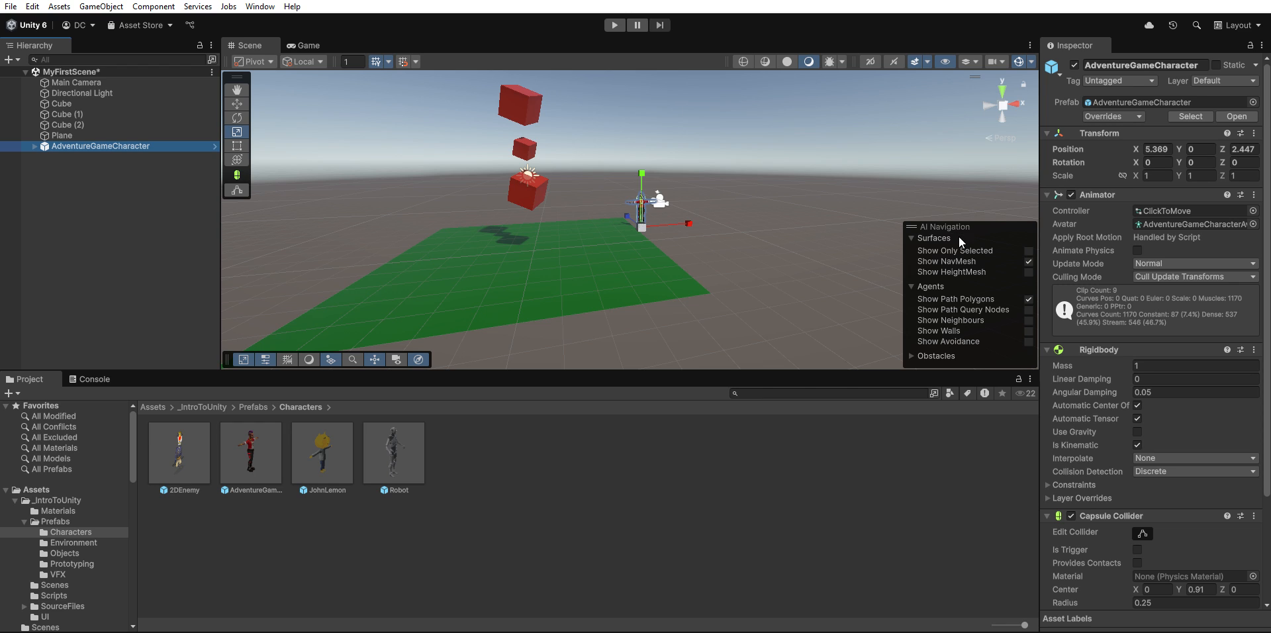
{"action": "left_click", "coordinate": [1178, 139]}
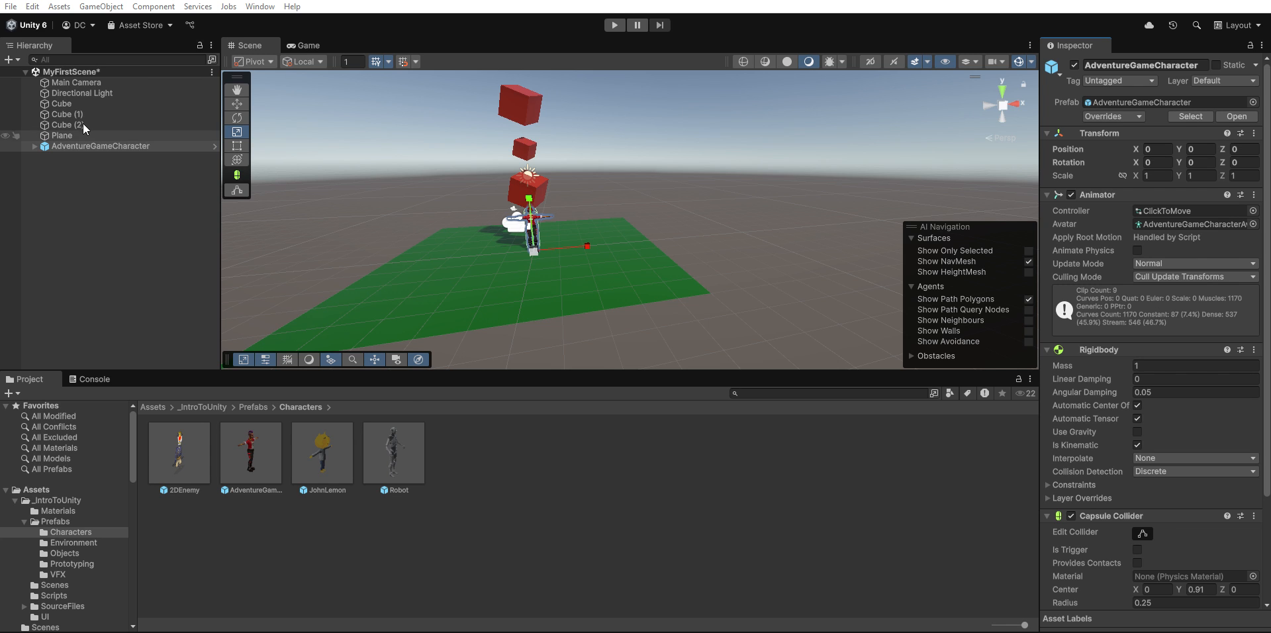
{"action": "left_click", "coordinate": [83, 156]}
{"action": "left_click", "coordinate": [89, 142]}
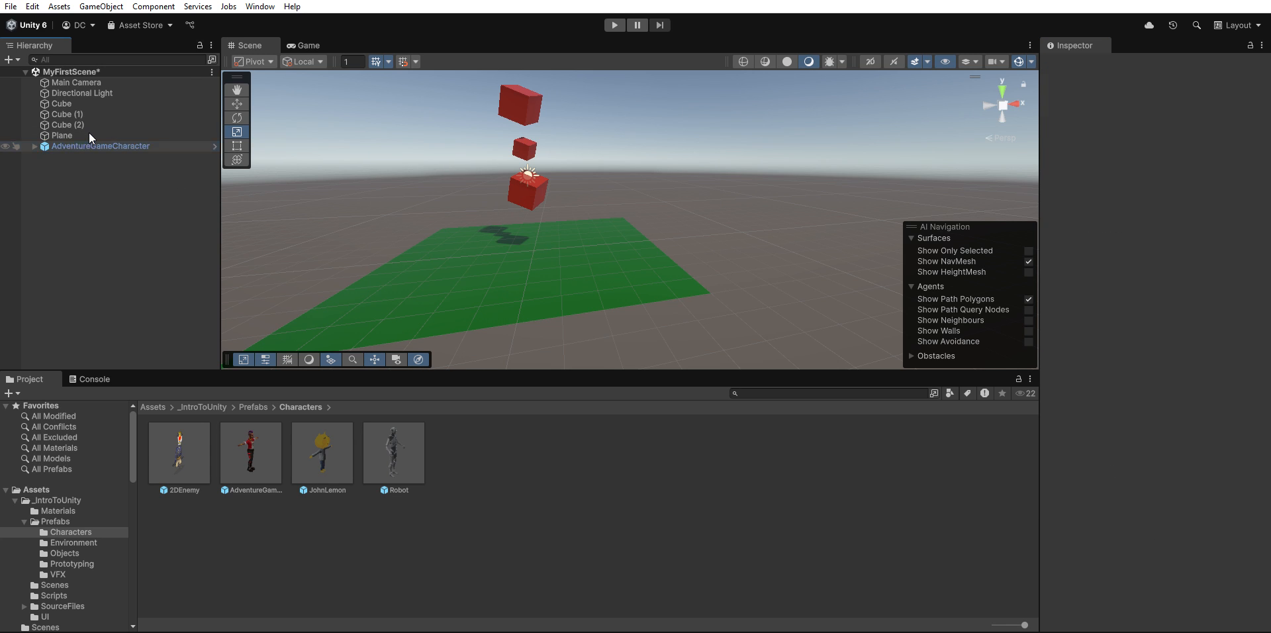
{"action": "key", "text": "Delete"}
Add the JohnLemon prefab to the scene hierarchy and reset its Transform to position 0, 0, 0.
{"action": "left_click_drag", "start_coordinate": [335, 430], "coordinate": [122, 233]}
{"action": "left_click", "coordinate": [101, 182]}
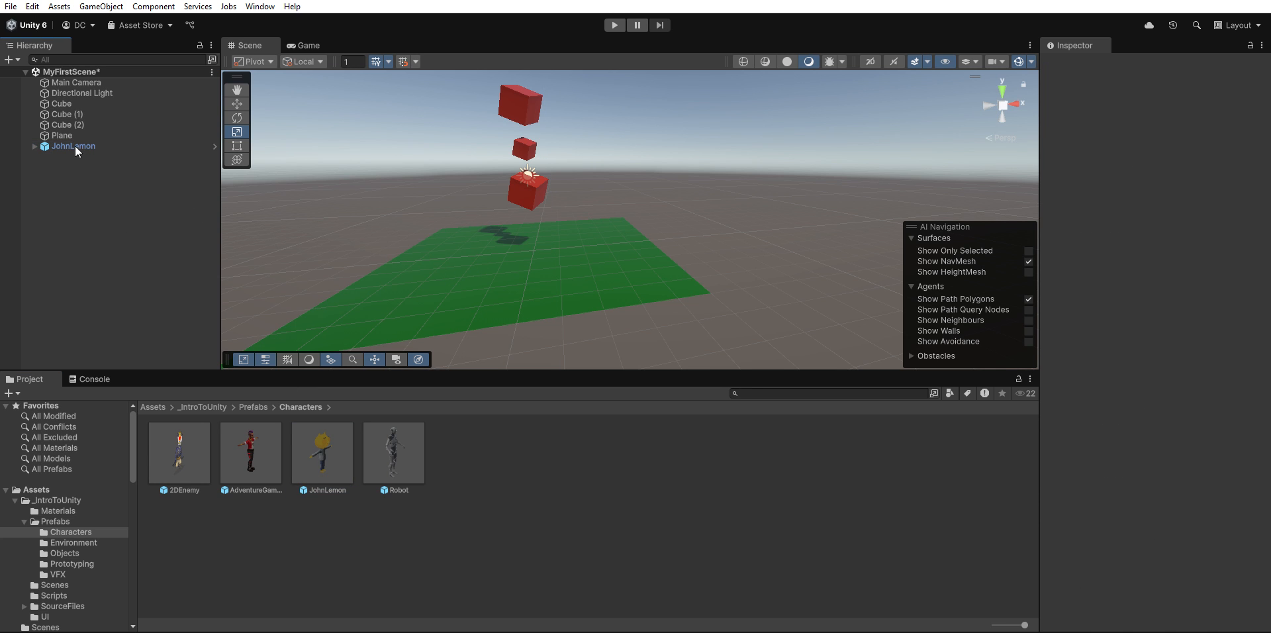
{"action": "left_click", "coordinate": [74, 145]}
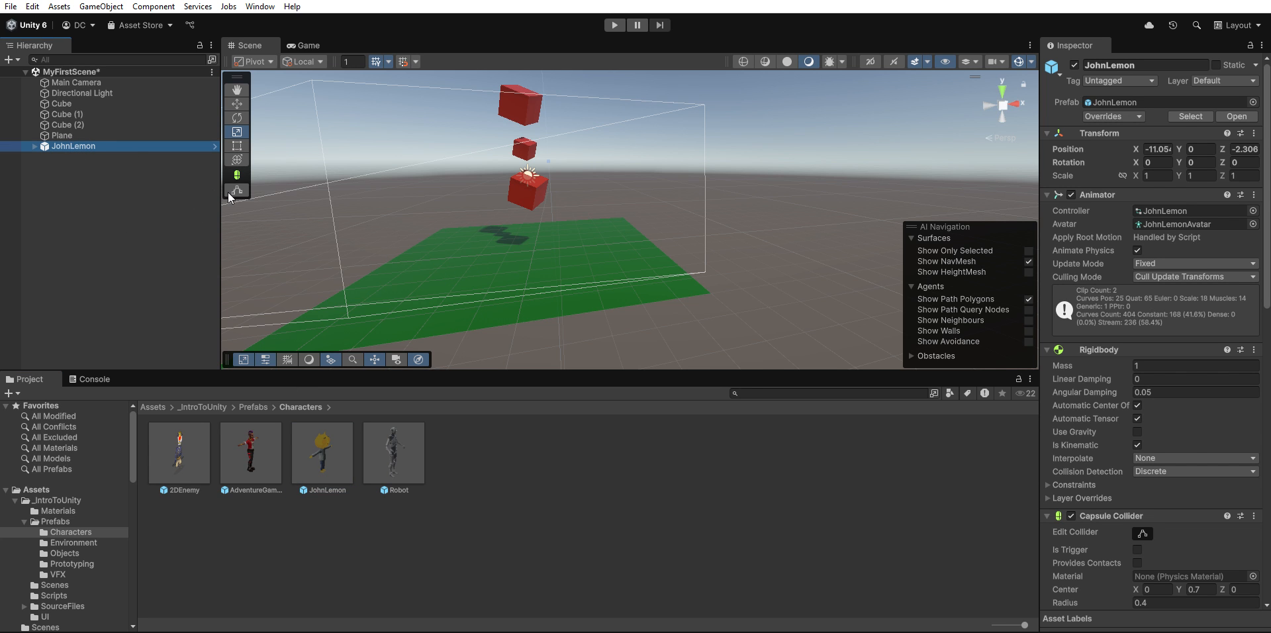
{"action": "key", "text": "f"}
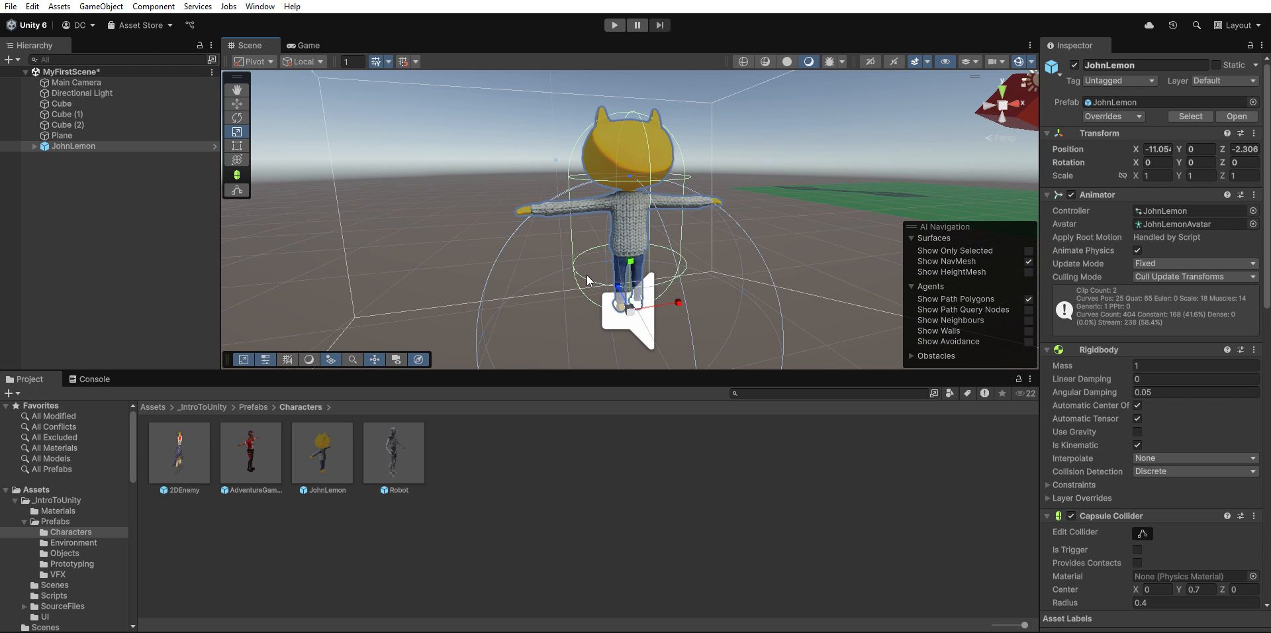
{"action": "left_click", "coordinate": [1254, 133]}
{"action": "left_click", "coordinate": [1198, 144]}
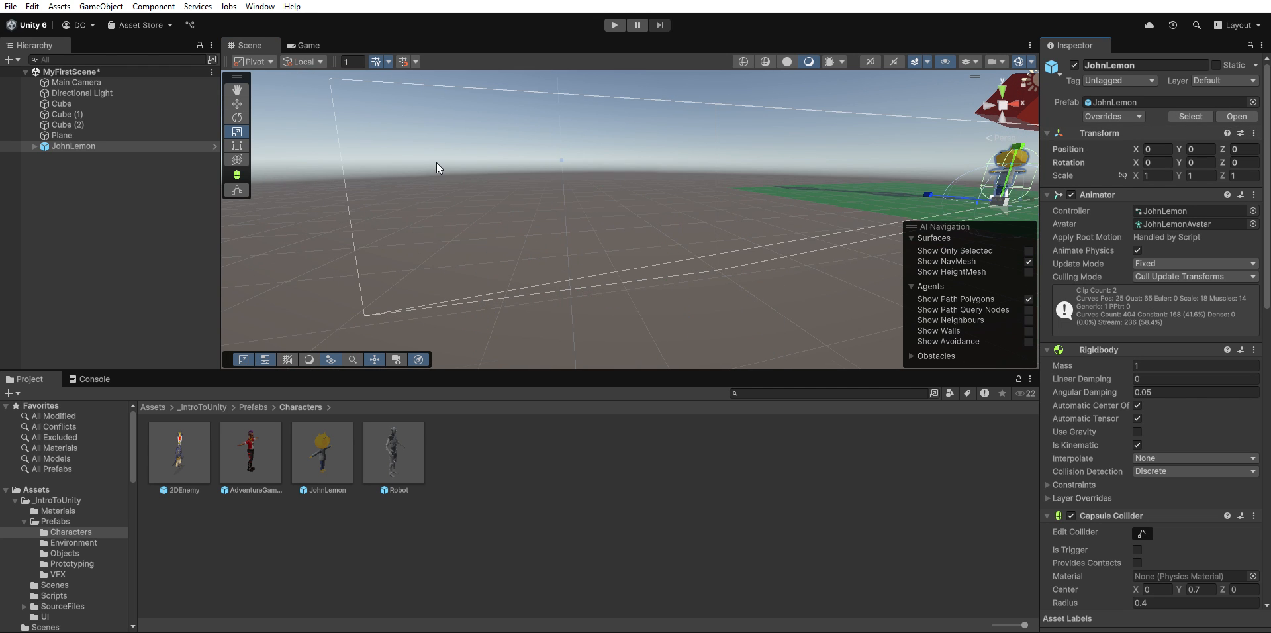
Run the scene in Play mode, walk JohnLemon in all directions around the green plane, and stop the test.
{"action": "key", "text": "f"}
{"action": "scroll", "coordinate": [641, 184], "scroll_direction": "down", "scroll_amount": 4}
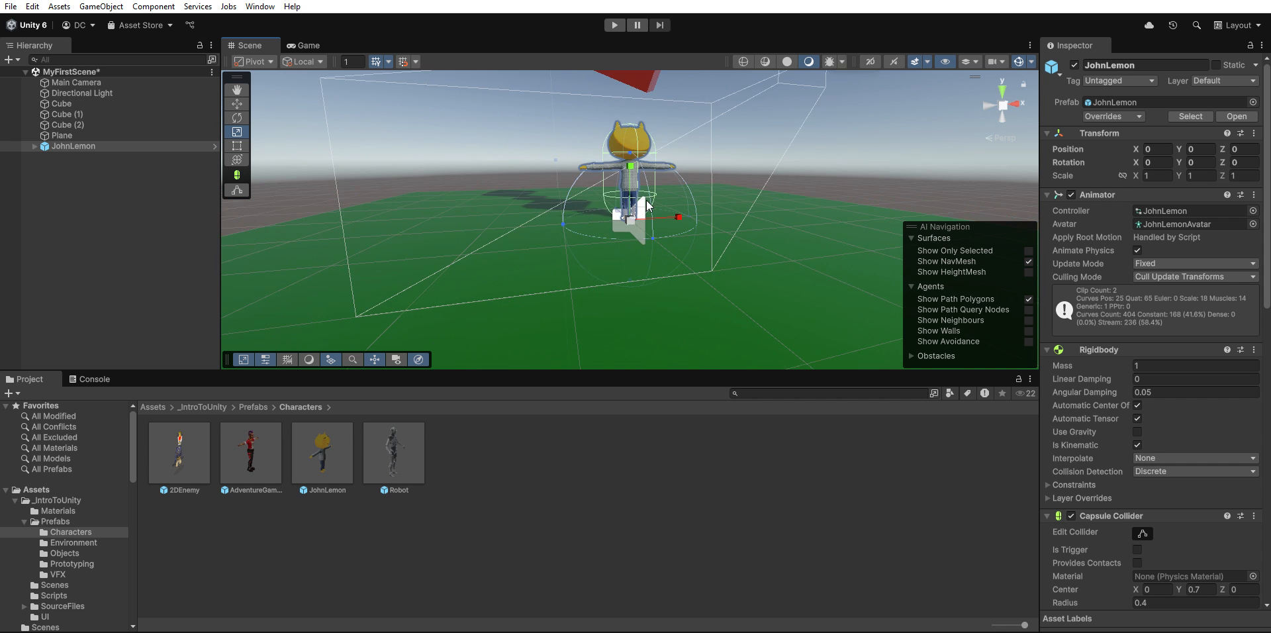
{"action": "scroll", "coordinate": [647, 205], "scroll_direction": "down", "scroll_amount": 6}
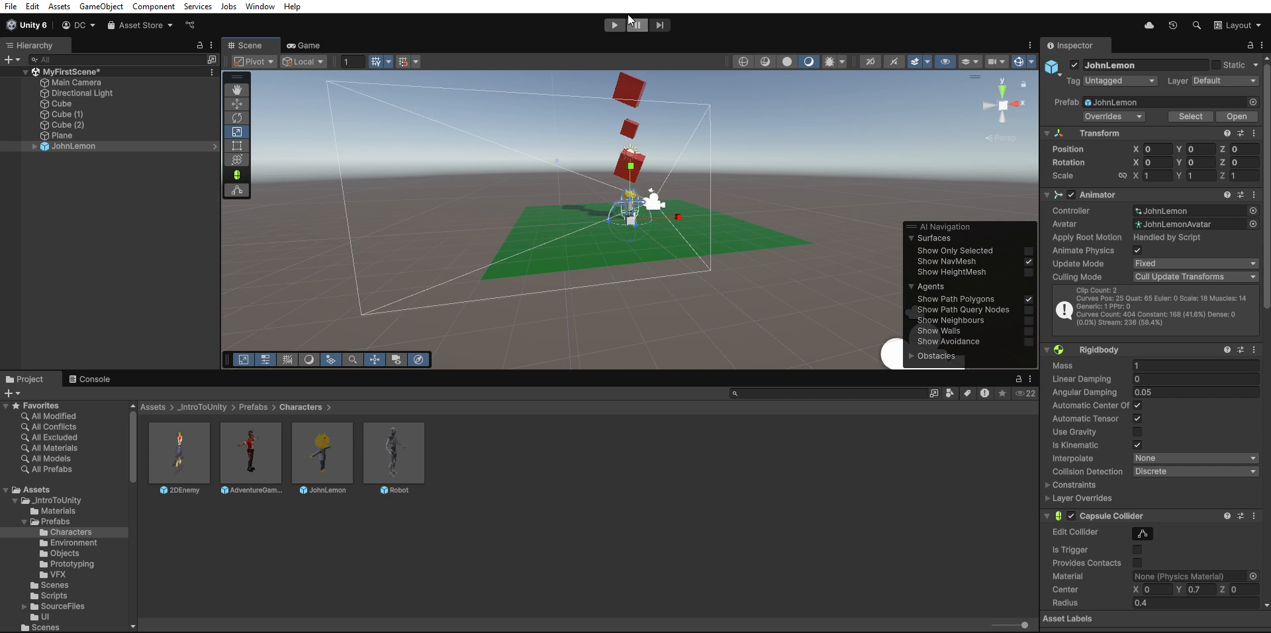
{"action": "left_click", "coordinate": [615, 25]}
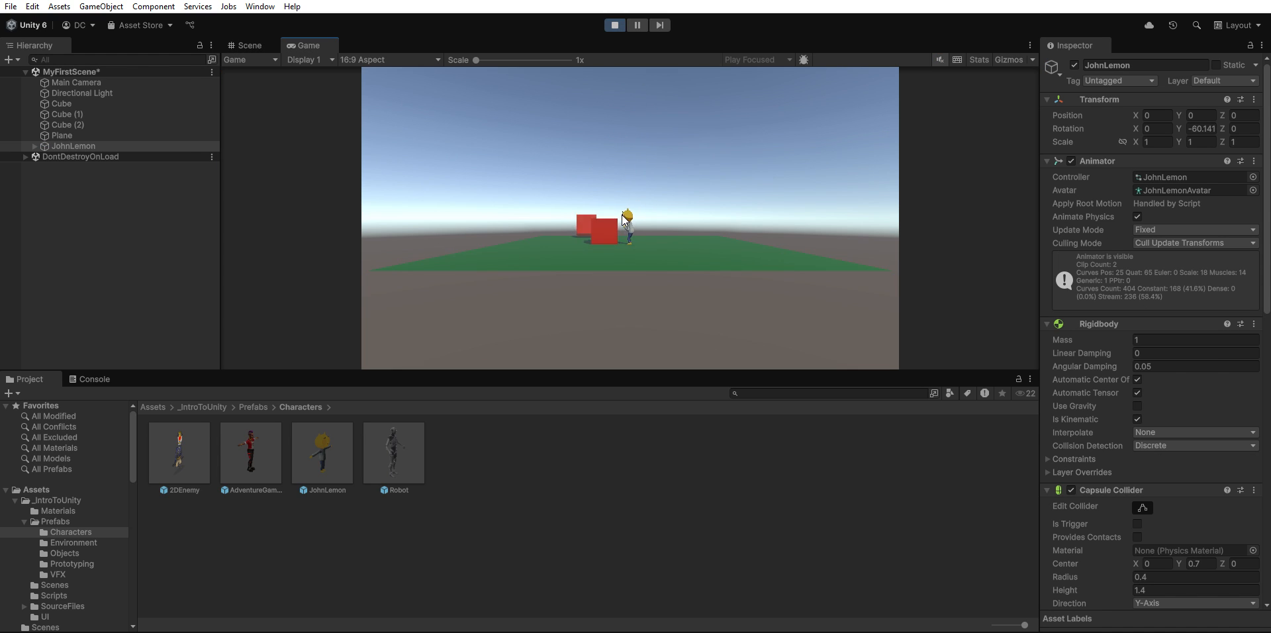
{"action": "key", "text": "w"}
{"action": "key", "text": "d"}
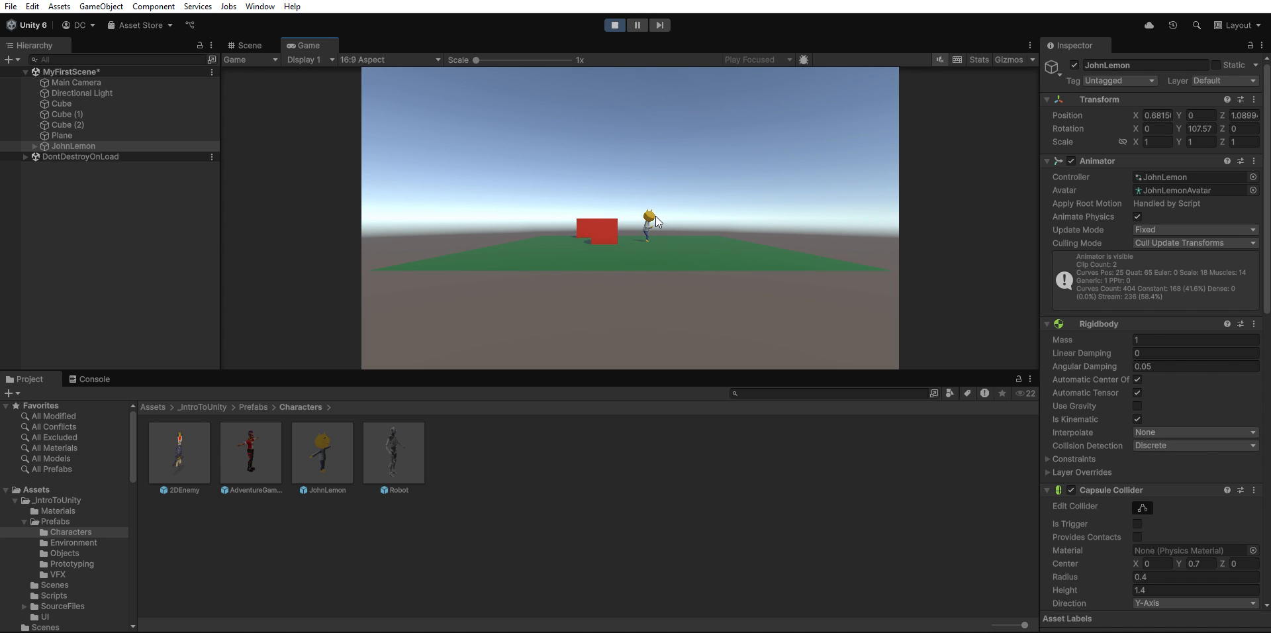
{"action": "key", "text": "s"}
{"action": "key", "text": "a"}
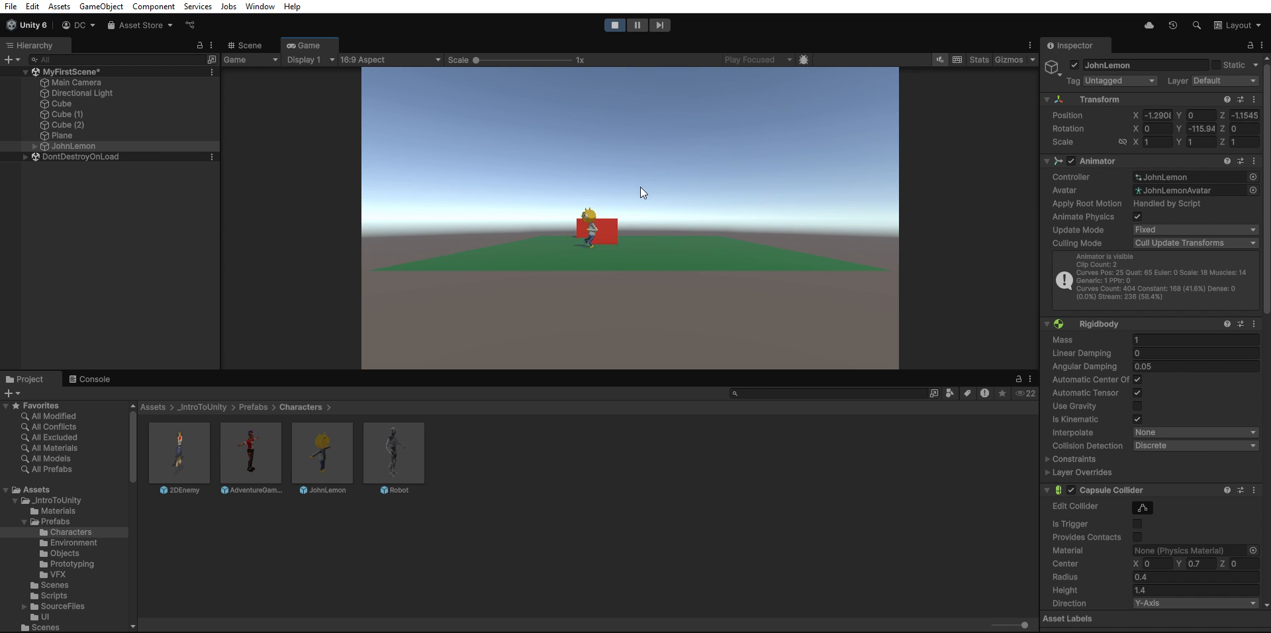
{"action": "key", "text": "s"}
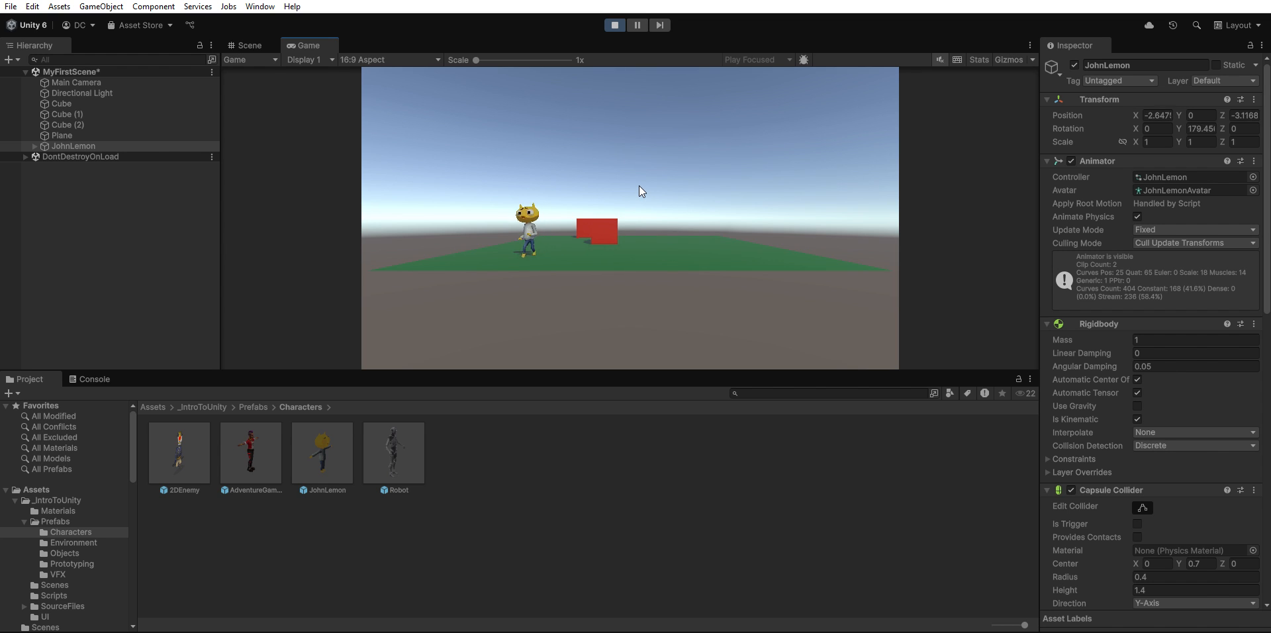
{"action": "key", "text": "a"}
{"action": "key", "text": "w"}
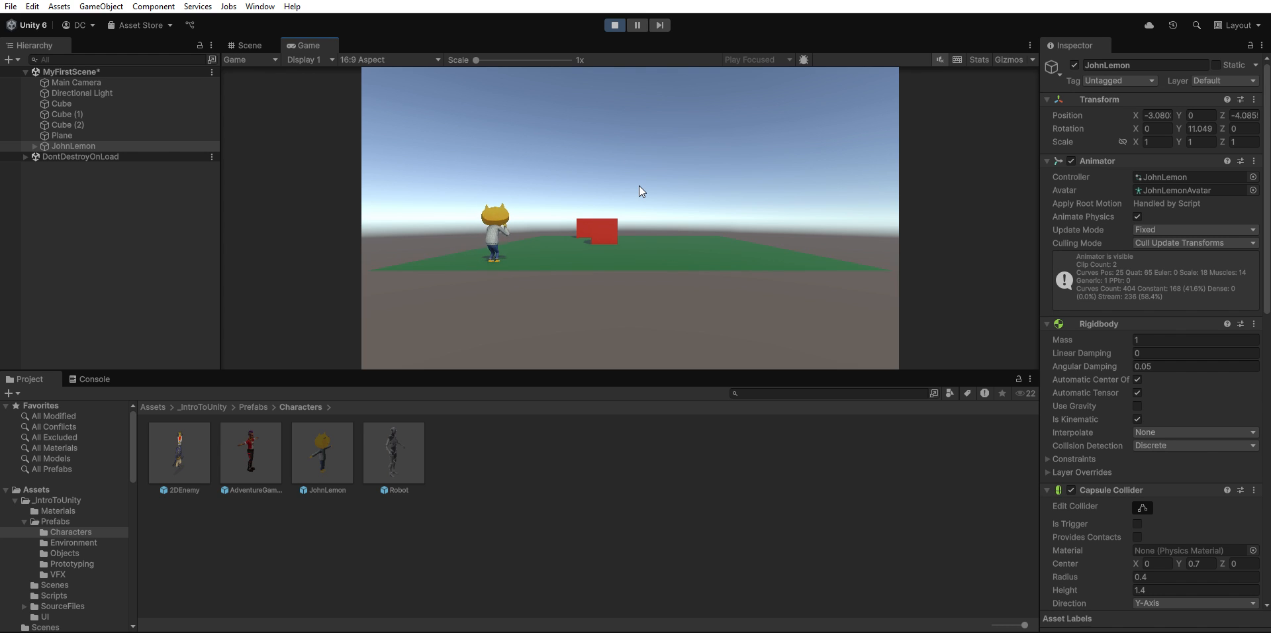
{"action": "key", "text": "d"}
{"action": "key", "text": "w"}
{"action": "key", "text": "d"}
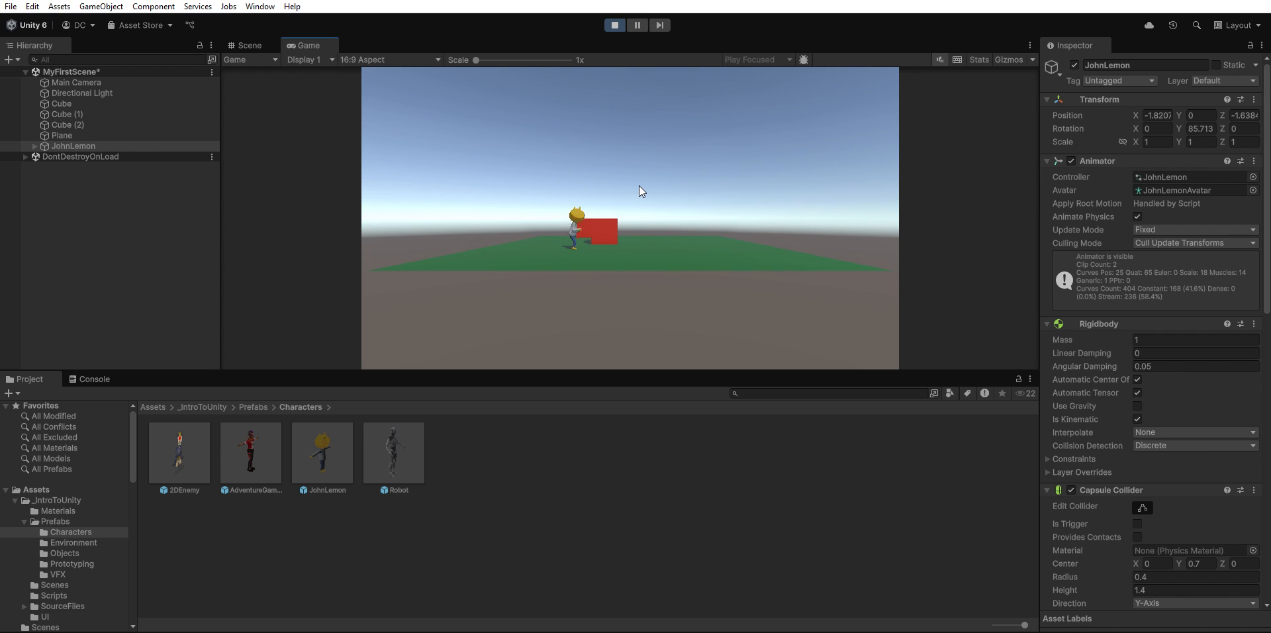
{"action": "key", "text": "s"}
{"action": "key", "text": "a"}
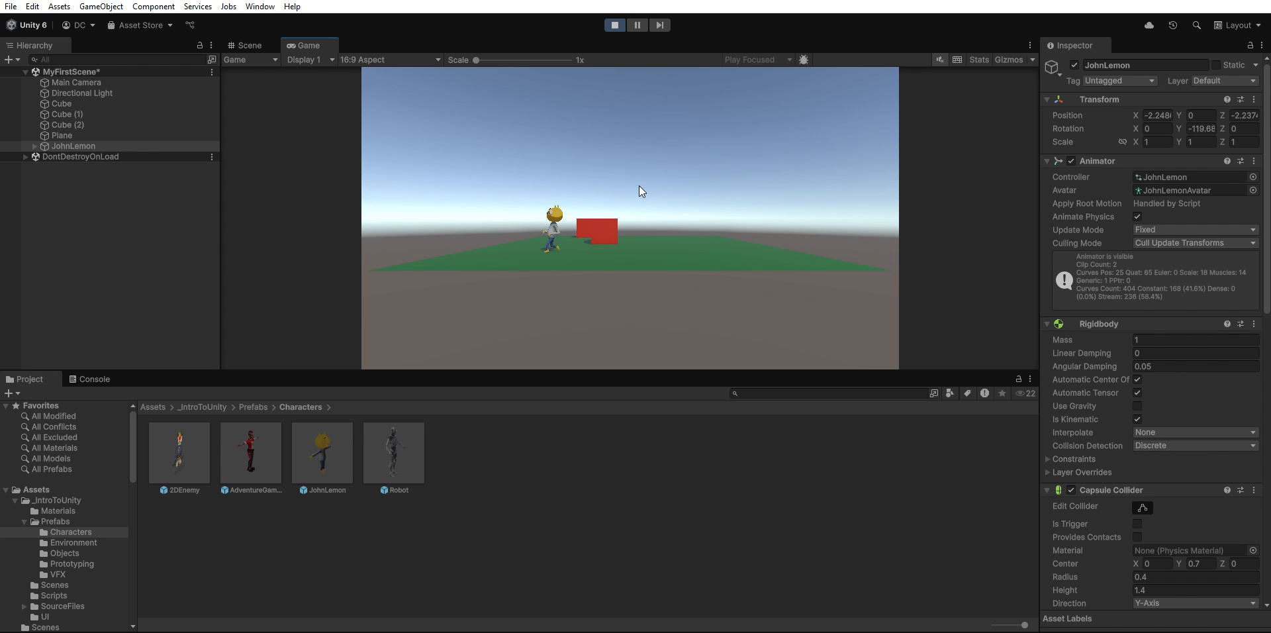
{"action": "key", "text": "w"}
{"action": "key", "text": "d"}
{"action": "key", "text": "w"}
{"action": "left_click", "coordinate": [615, 24]}
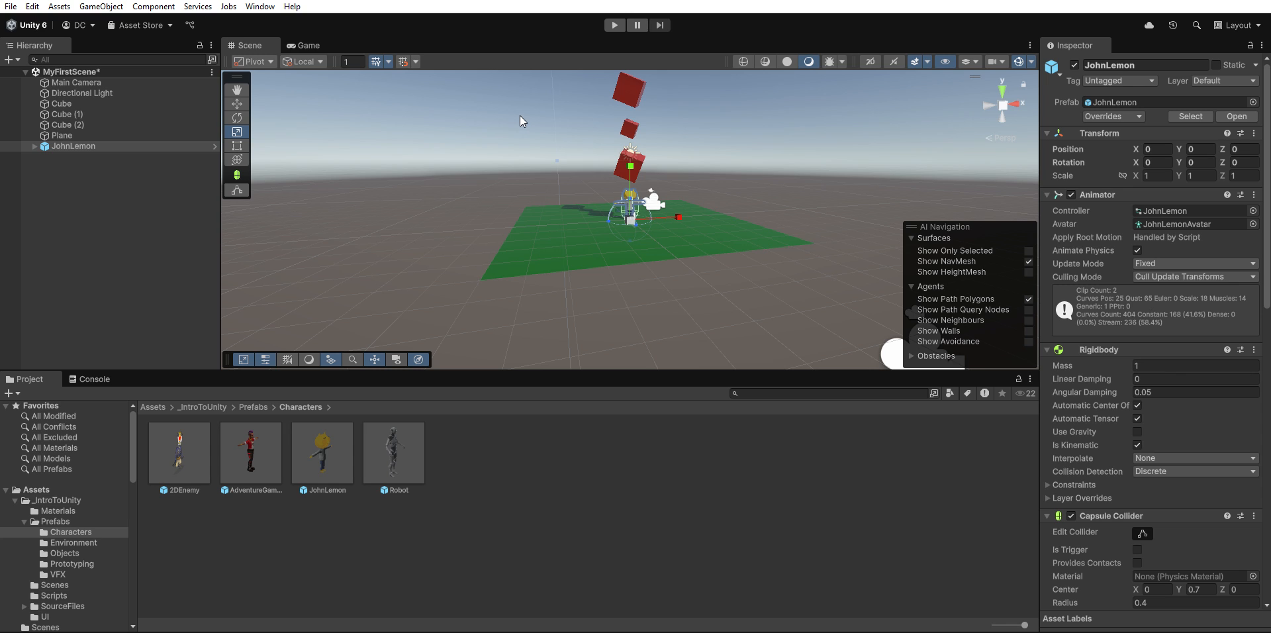
Try deactivating Cube and Cube (2) one at a time, reactivating each one right away.
{"action": "left_click", "coordinate": [97, 213]}
{"action": "left_click", "coordinate": [118, 82]}
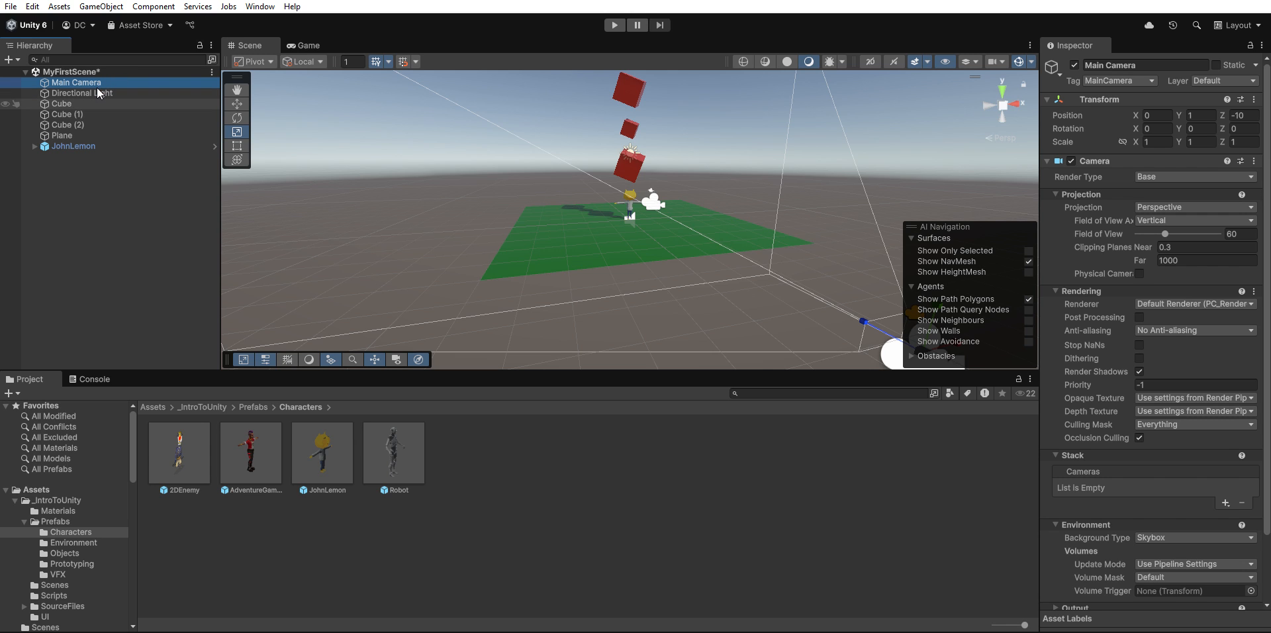
{"action": "left_click", "coordinate": [116, 103]}
{"action": "middle_click_drag", "start_coordinate": [508, 133], "coordinate": [474, 180]}
{"action": "left_click", "coordinate": [83, 100]}
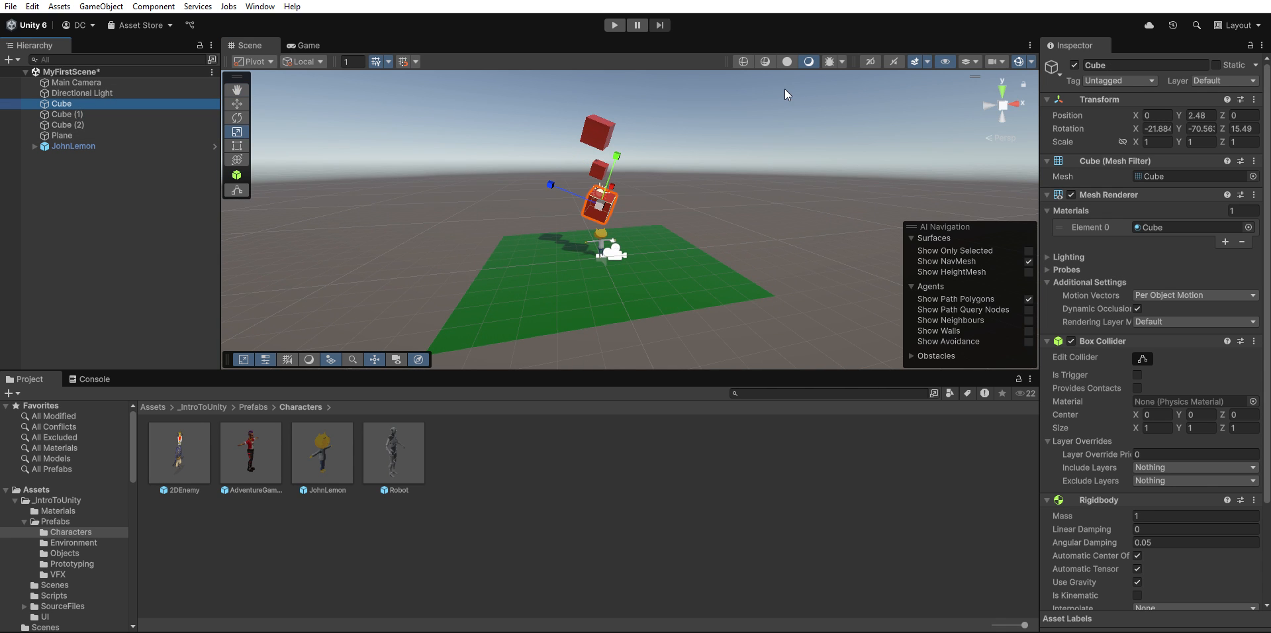
{"action": "left_click", "coordinate": [1075, 65]}
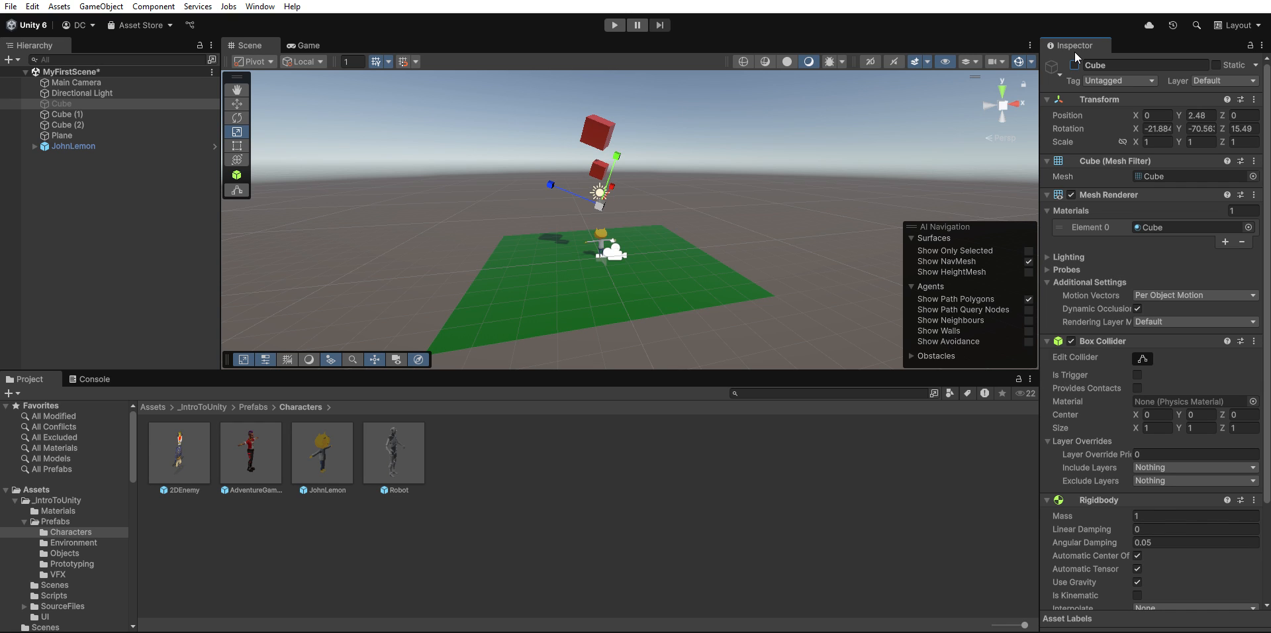
{"action": "left_click", "coordinate": [1075, 64]}
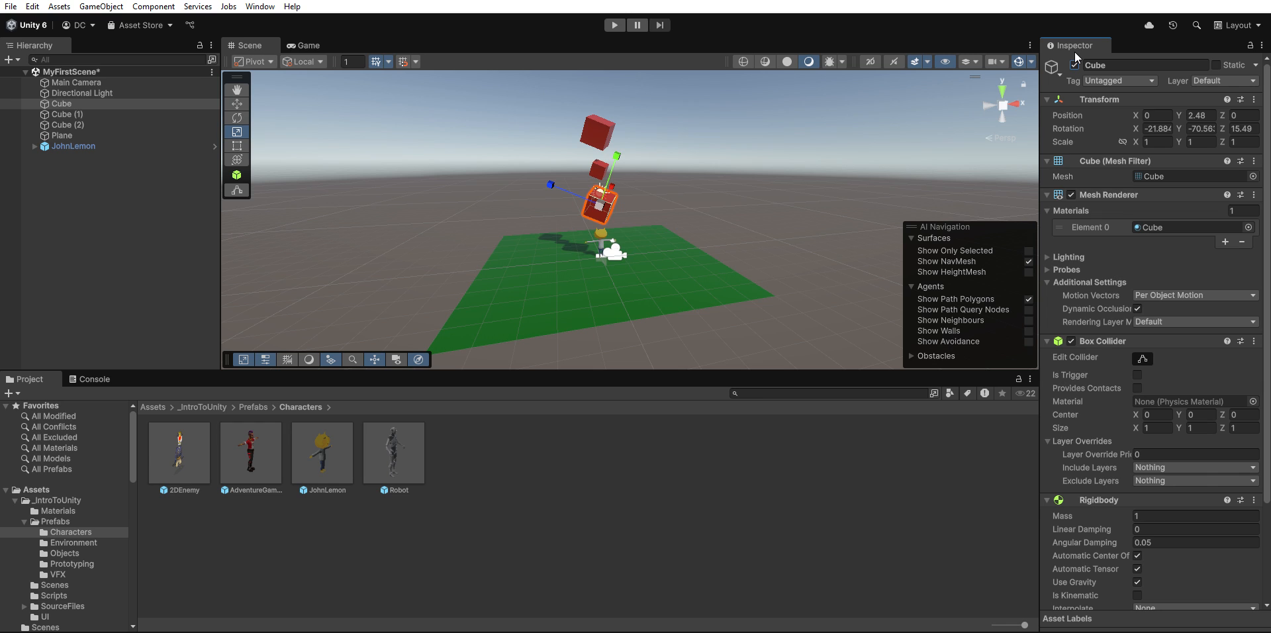
{"action": "left_click", "coordinate": [92, 124]}
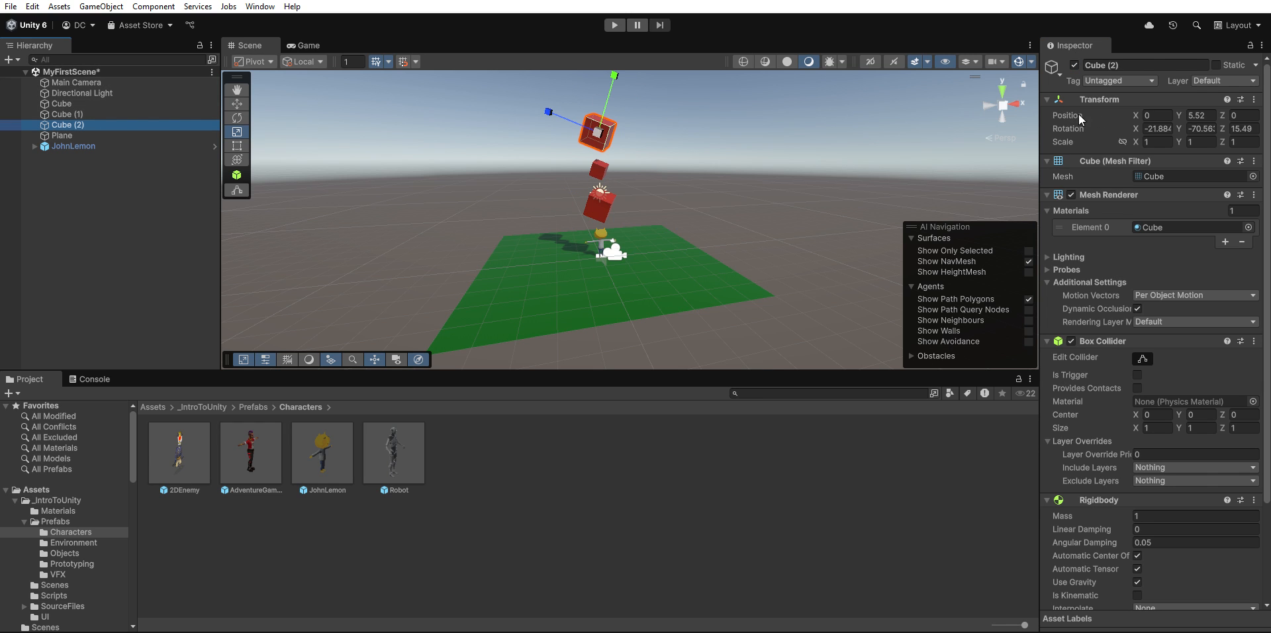
{"action": "left_click", "coordinate": [1075, 64]}
{"action": "left_click", "coordinate": [1075, 64]}
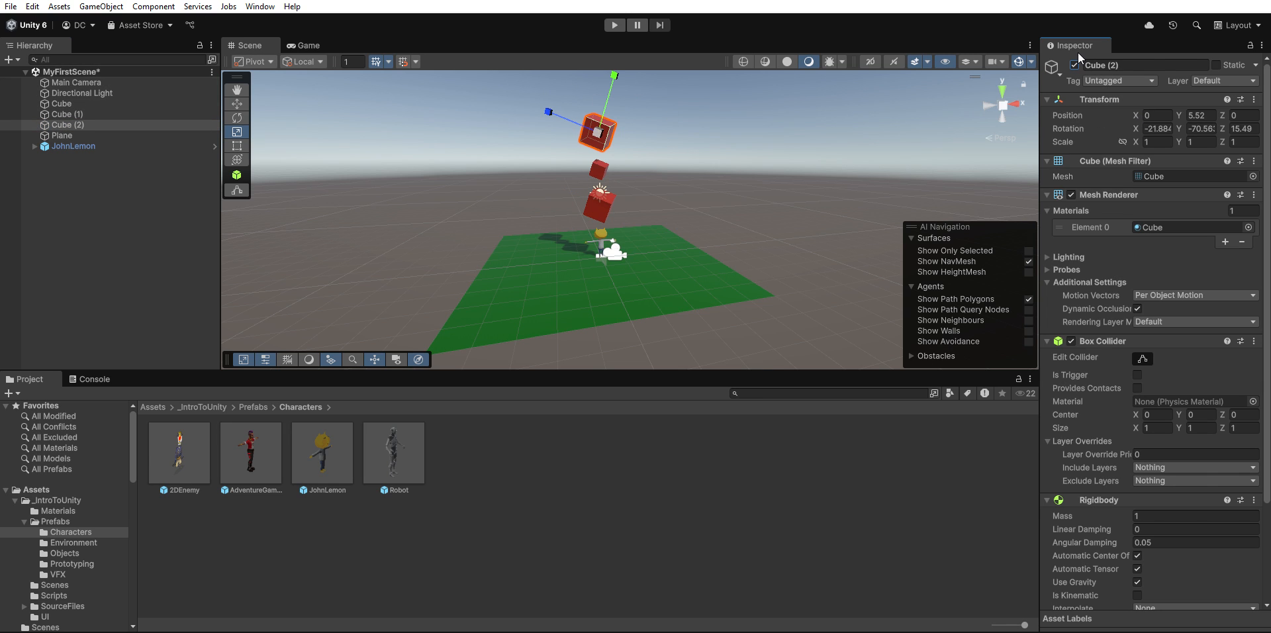
Examine the scene's Main Camera and look through all of JohnLemon's components in the Inspector.
{"action": "left_click", "coordinate": [104, 82]}
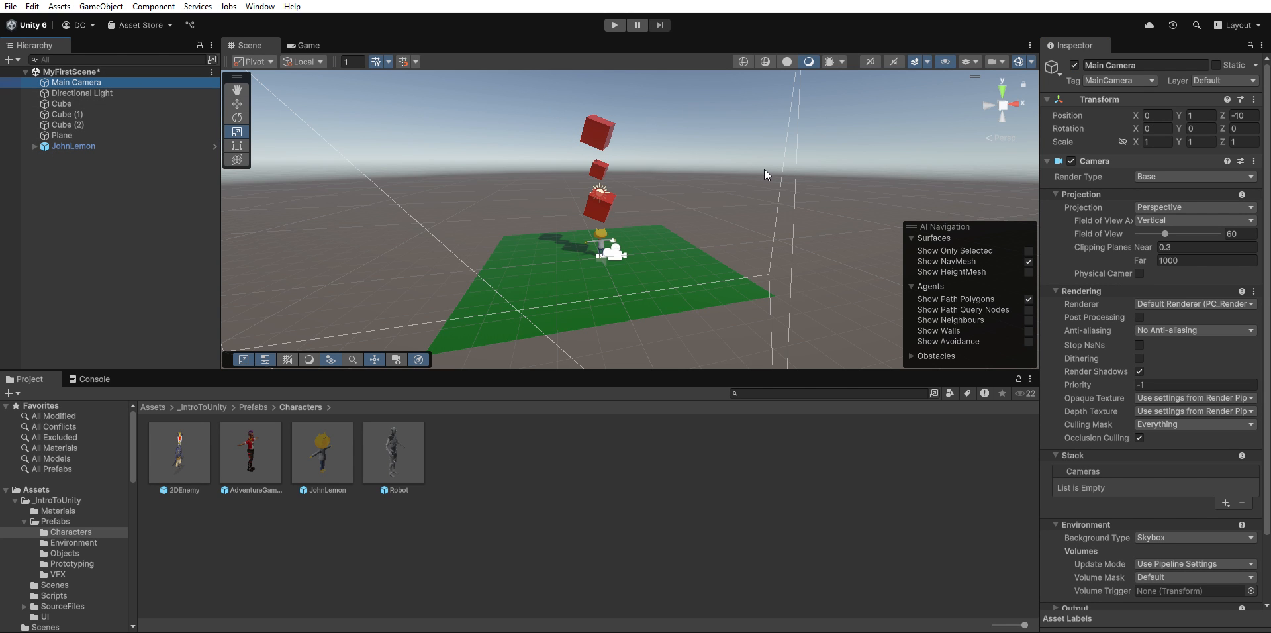
{"action": "scroll", "coordinate": [799, 212], "scroll_direction": "down", "scroll_amount": 3}
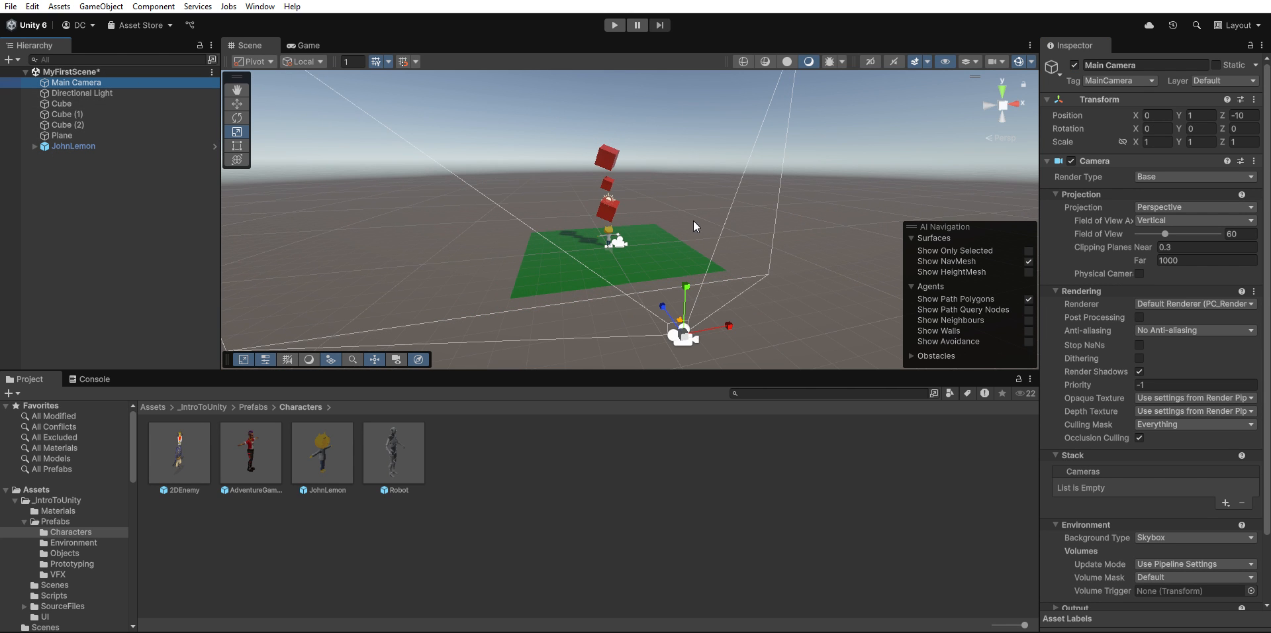
{"action": "left_click", "coordinate": [76, 145]}
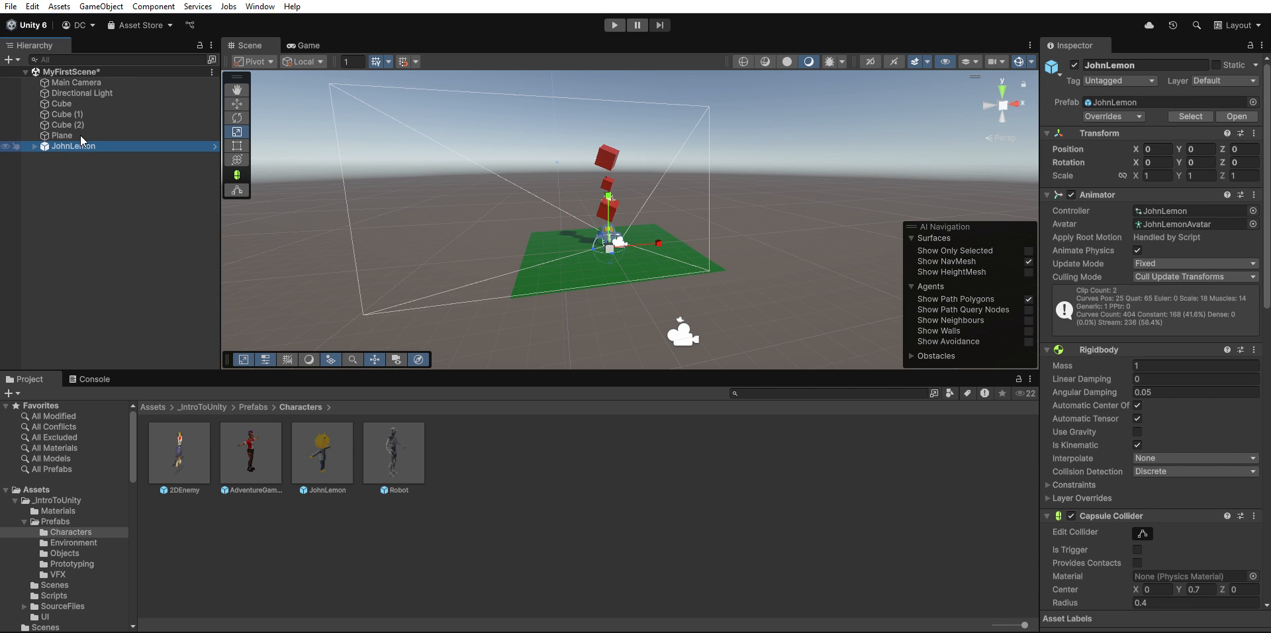
{"action": "scroll", "coordinate": [1185, 284], "scroll_direction": "down", "scroll_amount": 3}
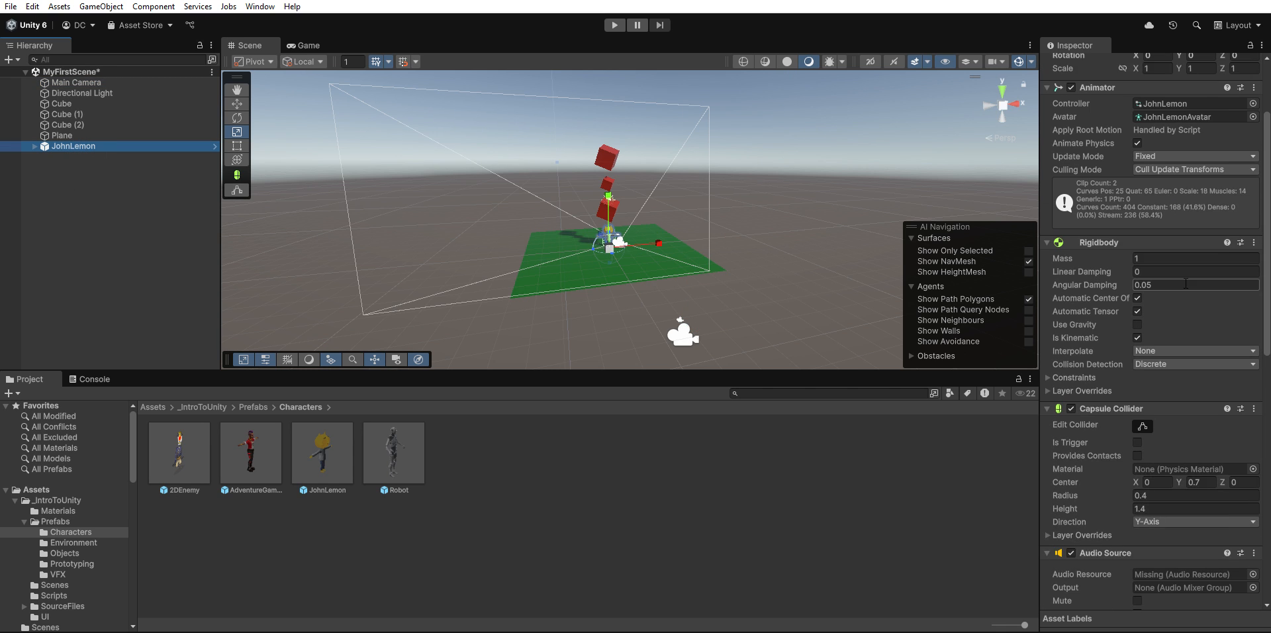
{"action": "scroll", "coordinate": [1185, 283], "scroll_direction": "down", "scroll_amount": 15}
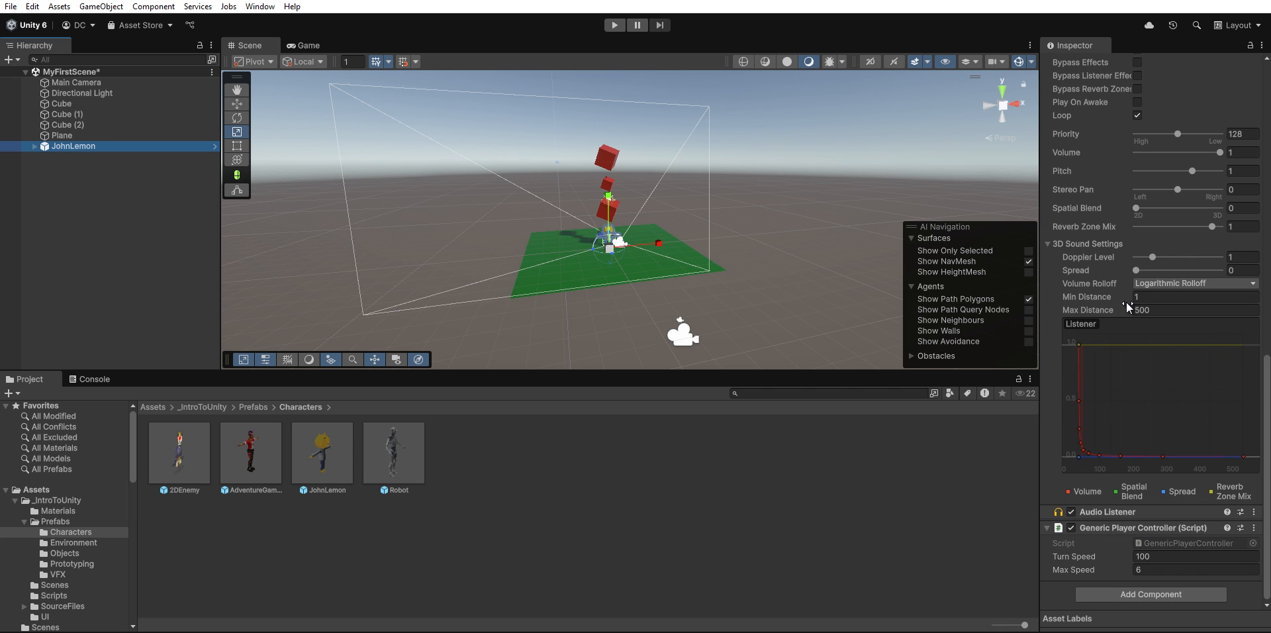
{"action": "scroll", "coordinate": [1127, 303], "scroll_direction": "up", "scroll_amount": 10}
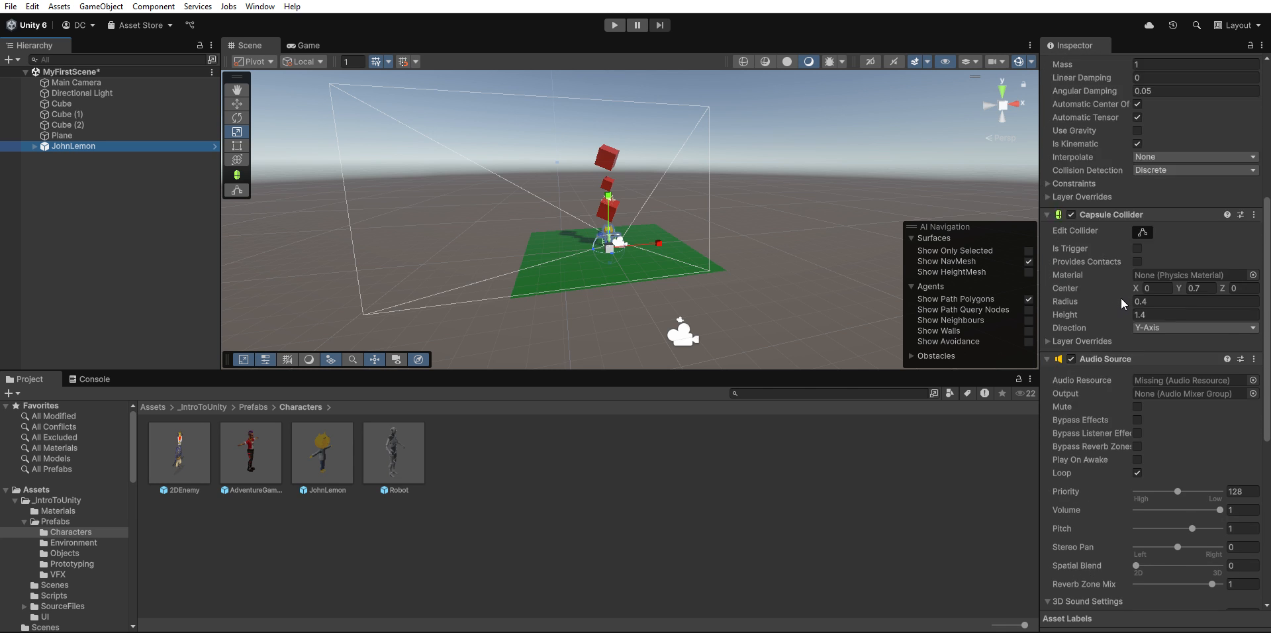
{"action": "scroll", "coordinate": [1121, 298], "scroll_direction": "up", "scroll_amount": 8}
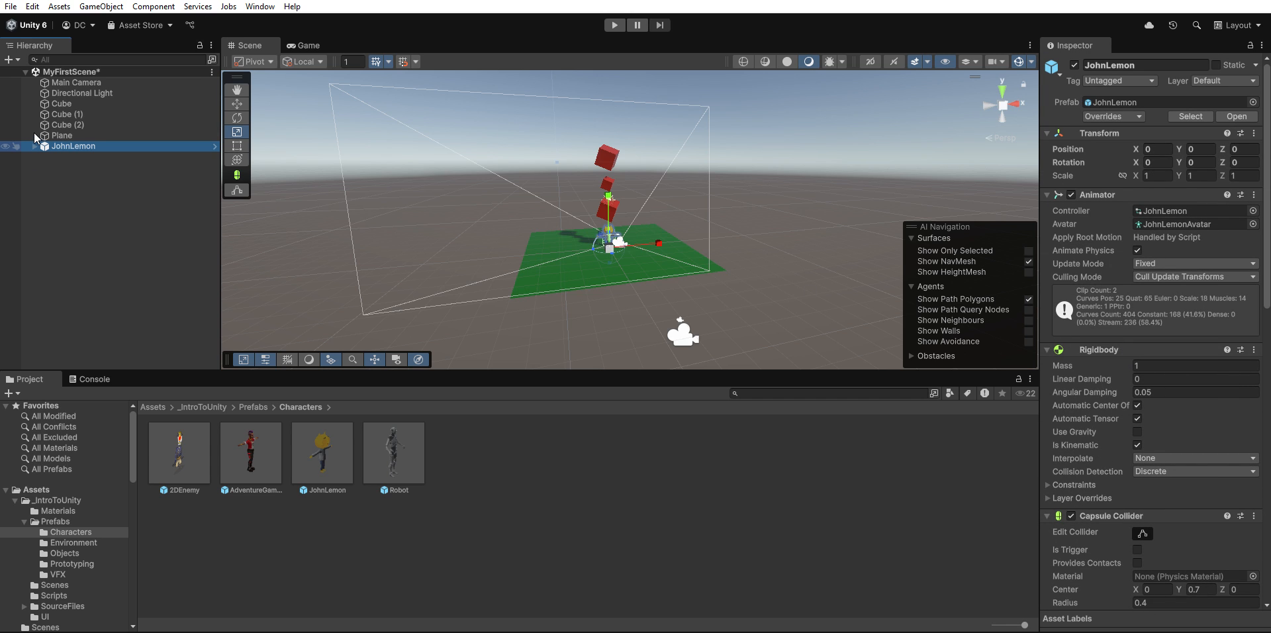
Expand JohnLemon to find its own child Main Camera, and deactivate the scene's original Main Camera.
{"action": "key", "text": "Right"}
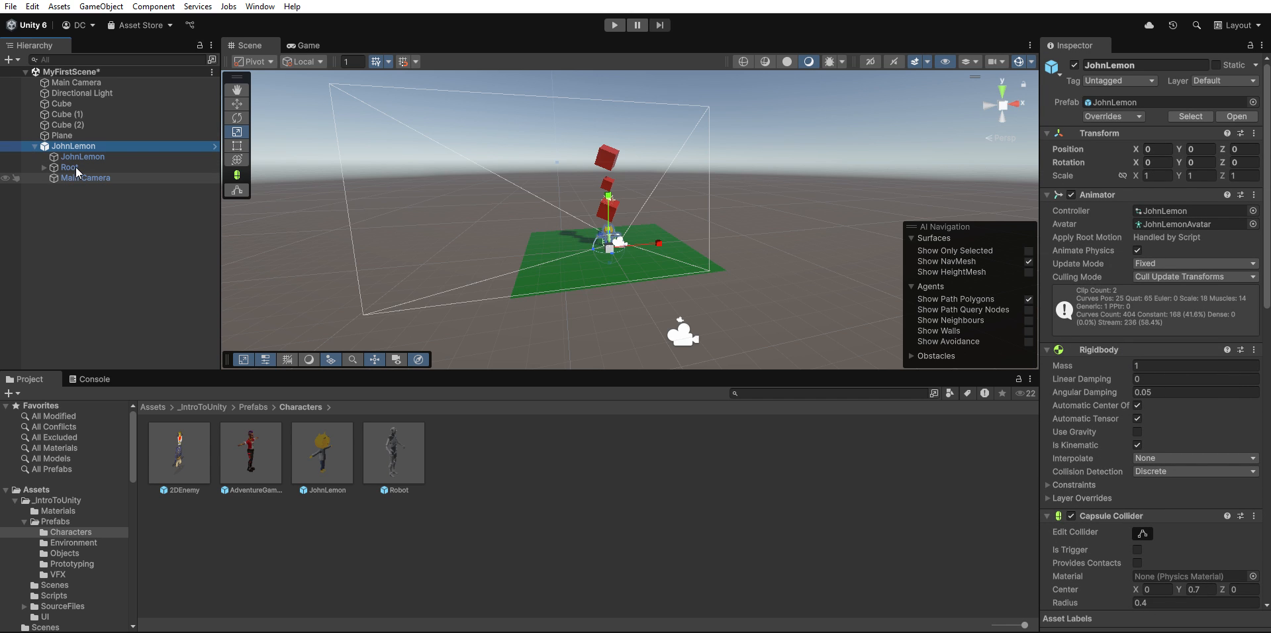
{"action": "key", "text": "Down"}
{"action": "key", "text": "Down"}
{"action": "key", "text": "Down"}
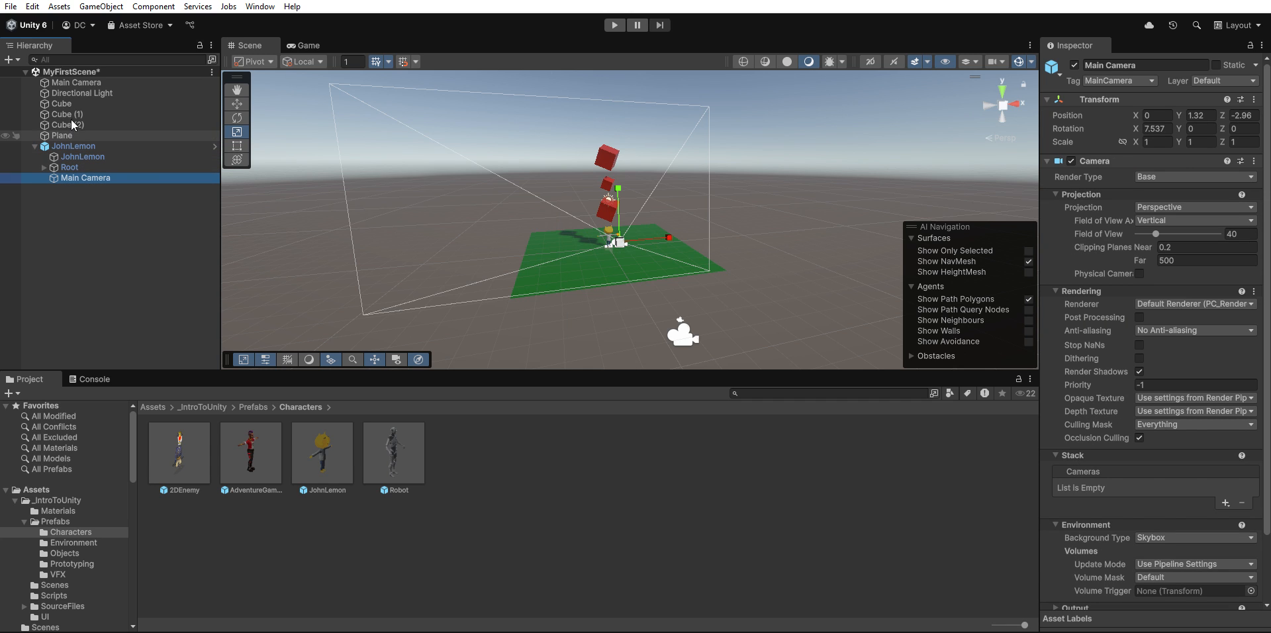
{"action": "left_click", "coordinate": [79, 82]}
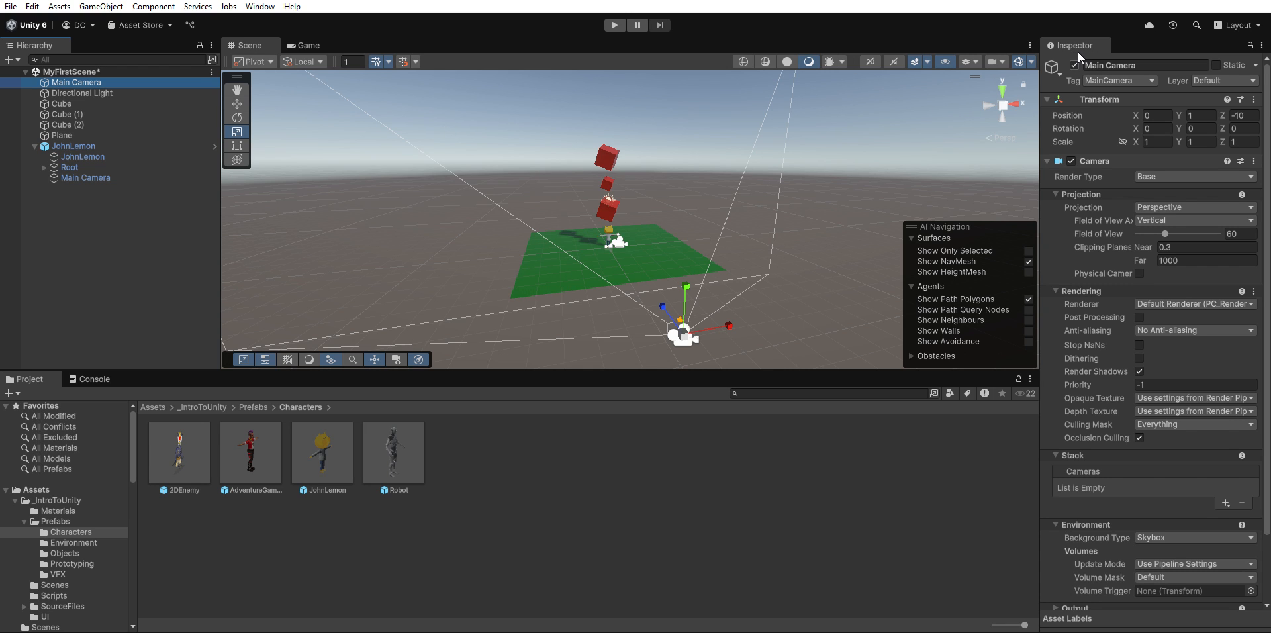
{"action": "key", "text": "alt+shift+a"}
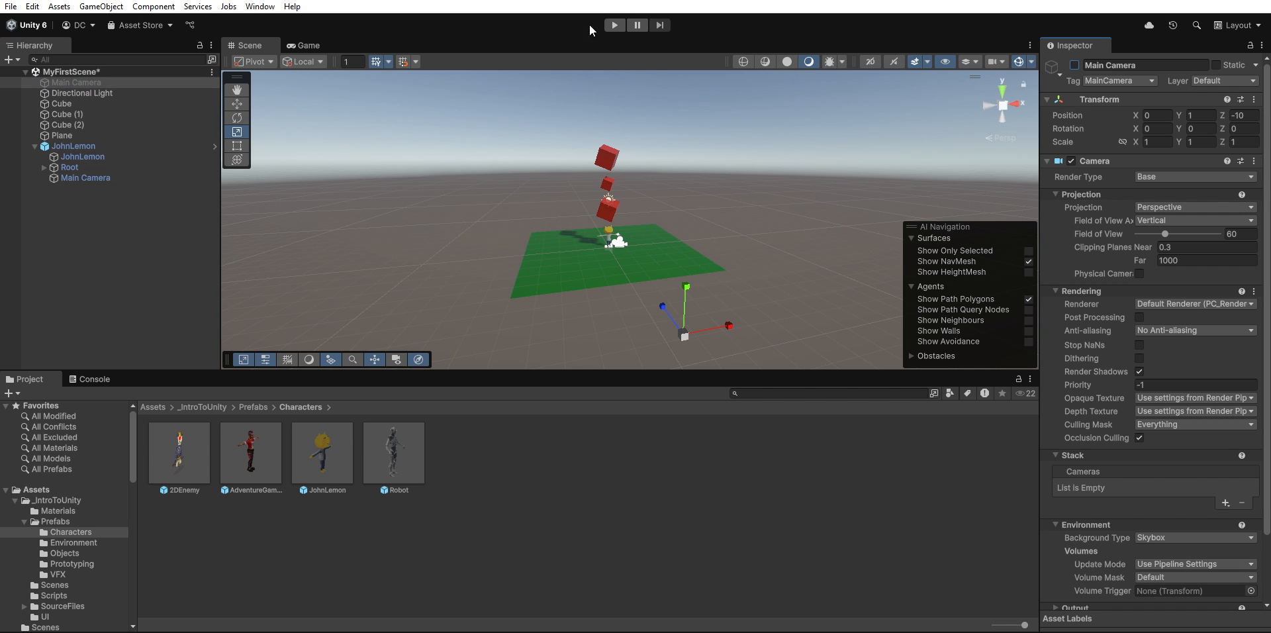
Play-test the scene through JohnLemon's own camera, walking him around the green plane and up to the red cubes, and stop the test.
{"action": "left_click", "coordinate": [616, 24]}
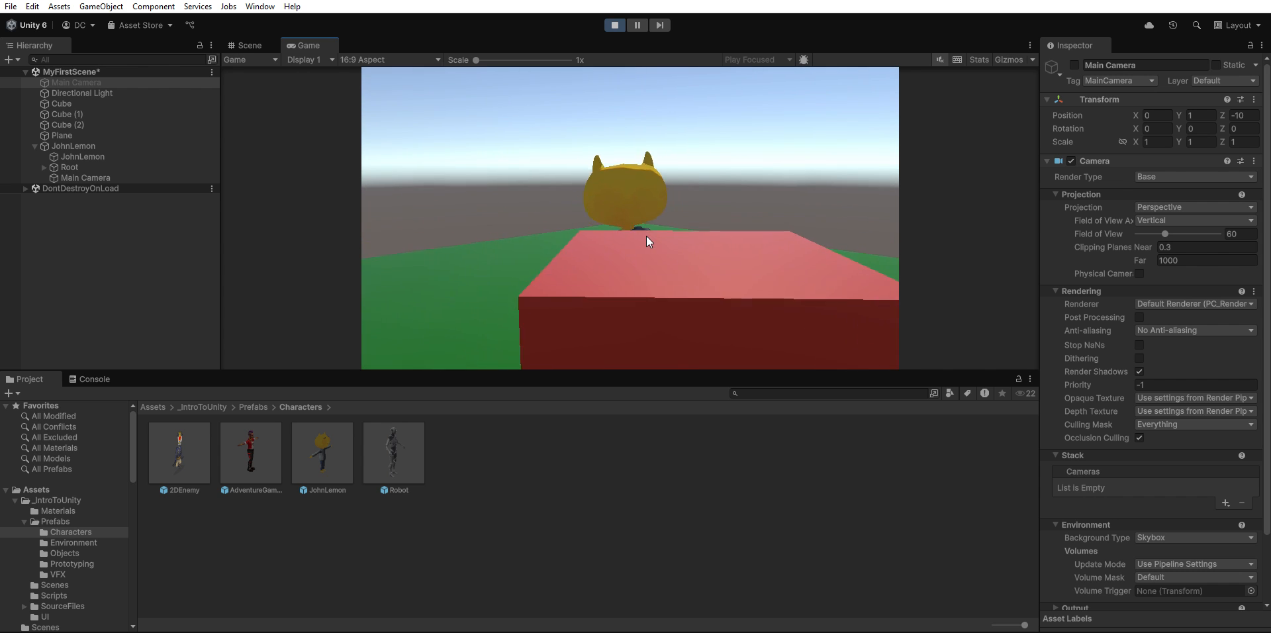
{"action": "key", "text": "w"}
{"action": "key", "text": "d"}
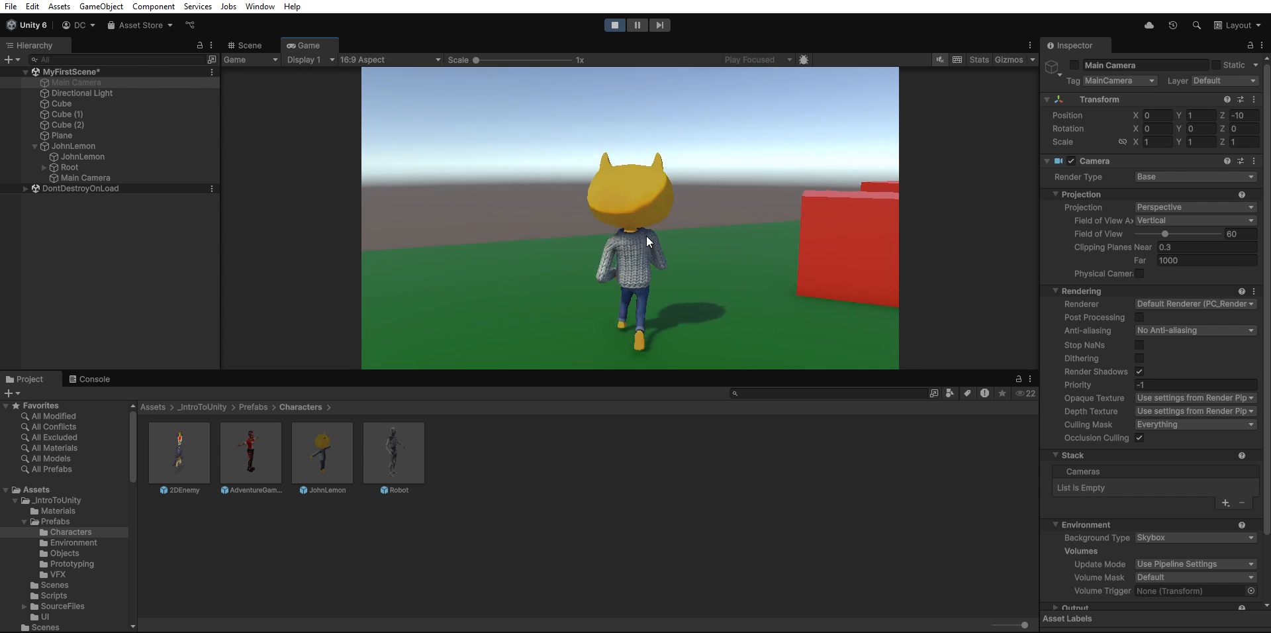
{"action": "key", "text": "w"}
{"action": "key", "text": "d"}
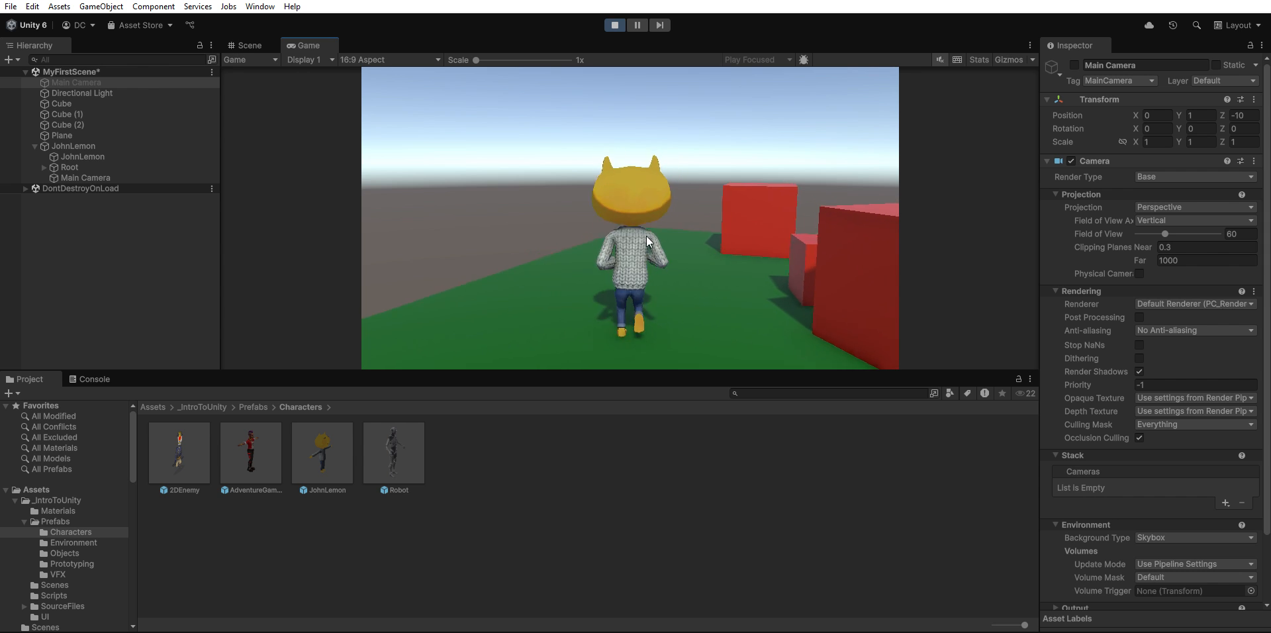
{"action": "key", "text": "w"}
{"action": "key", "text": "d"}
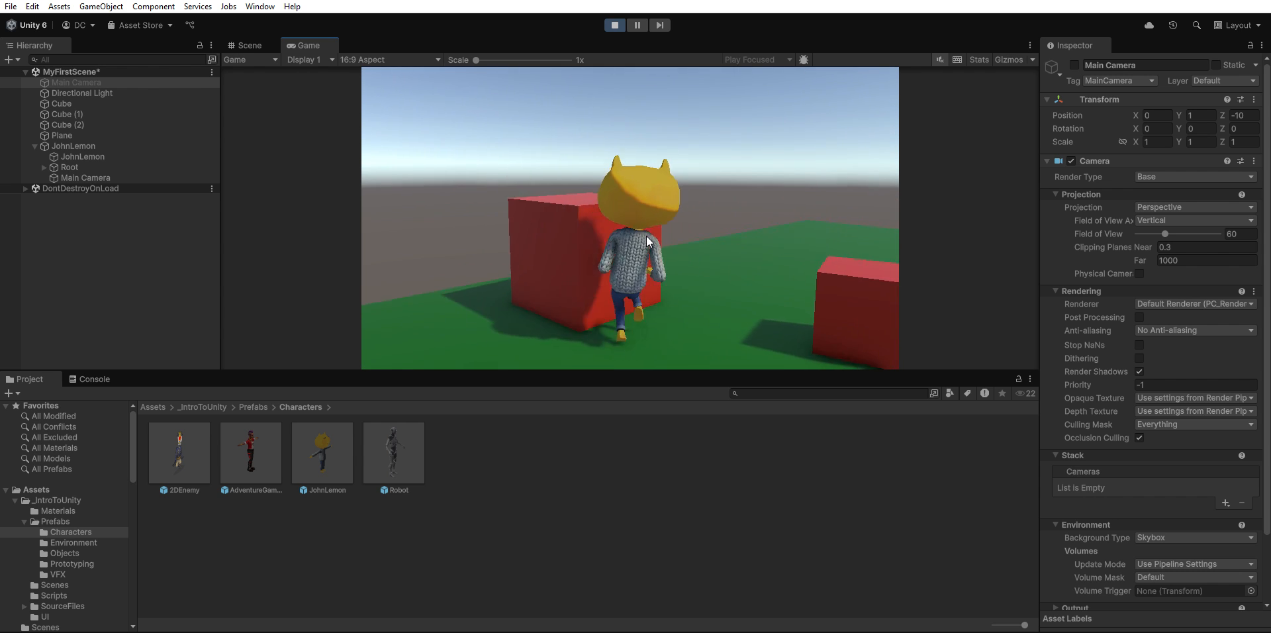
{"action": "key", "text": "w"}
{"action": "key", "text": "d"}
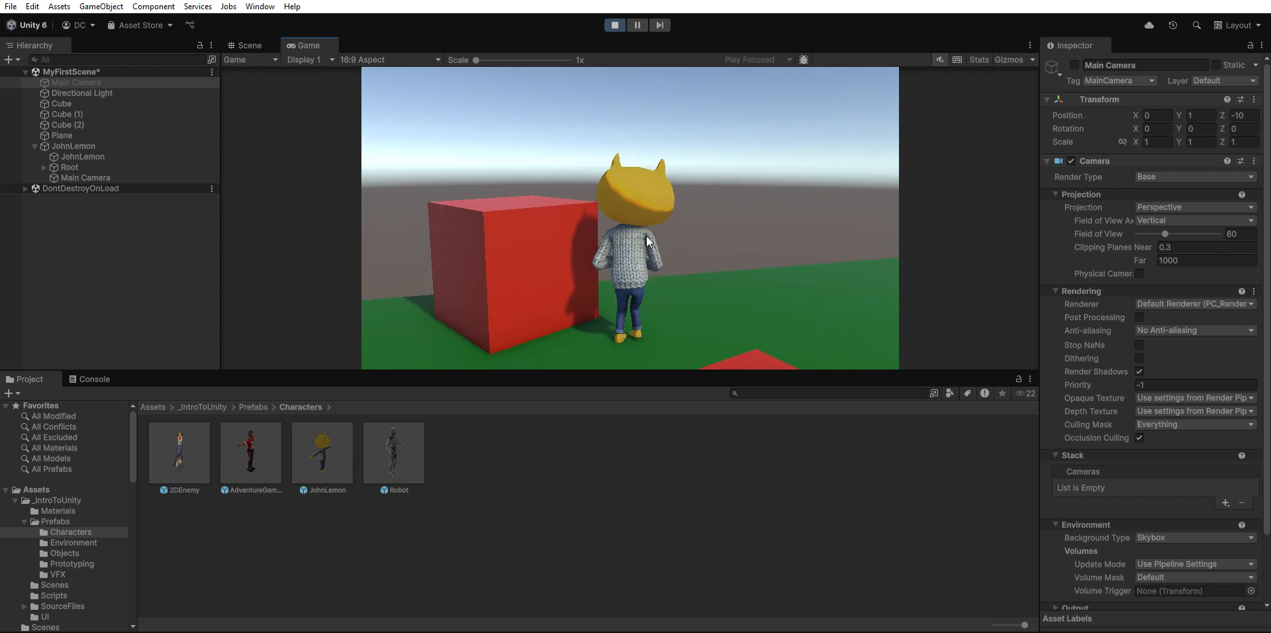
{"action": "key", "text": "w"}
{"action": "key", "text": "a"}
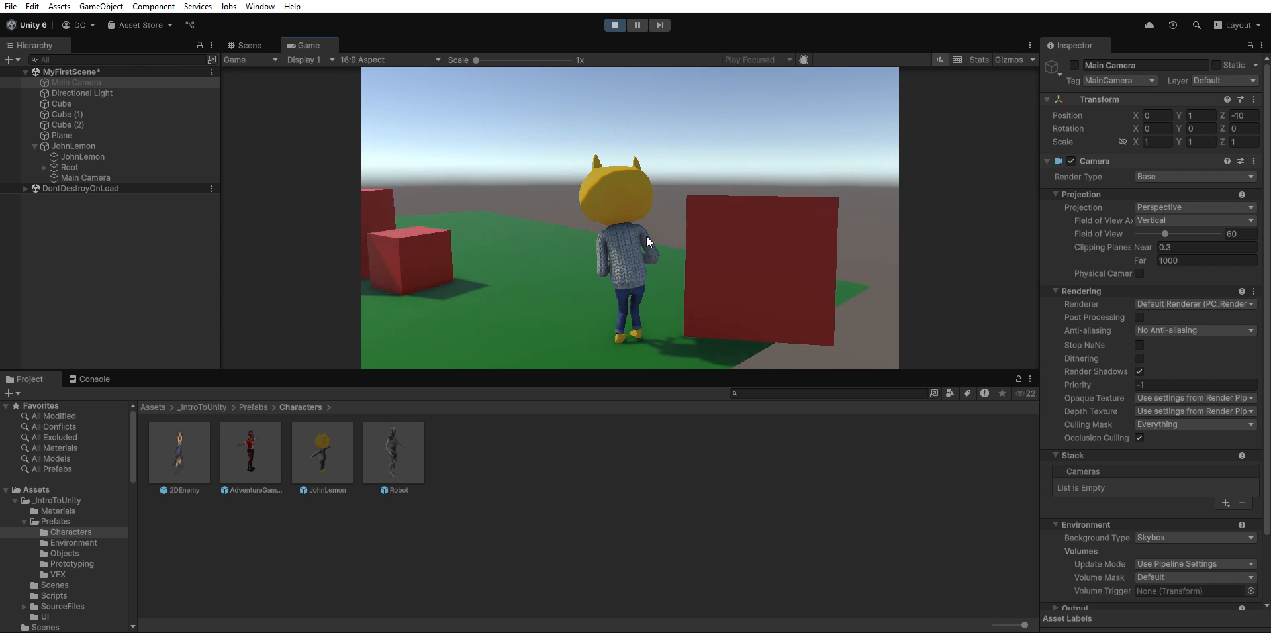
{"action": "key", "text": "w"}
{"action": "key", "text": "d"}
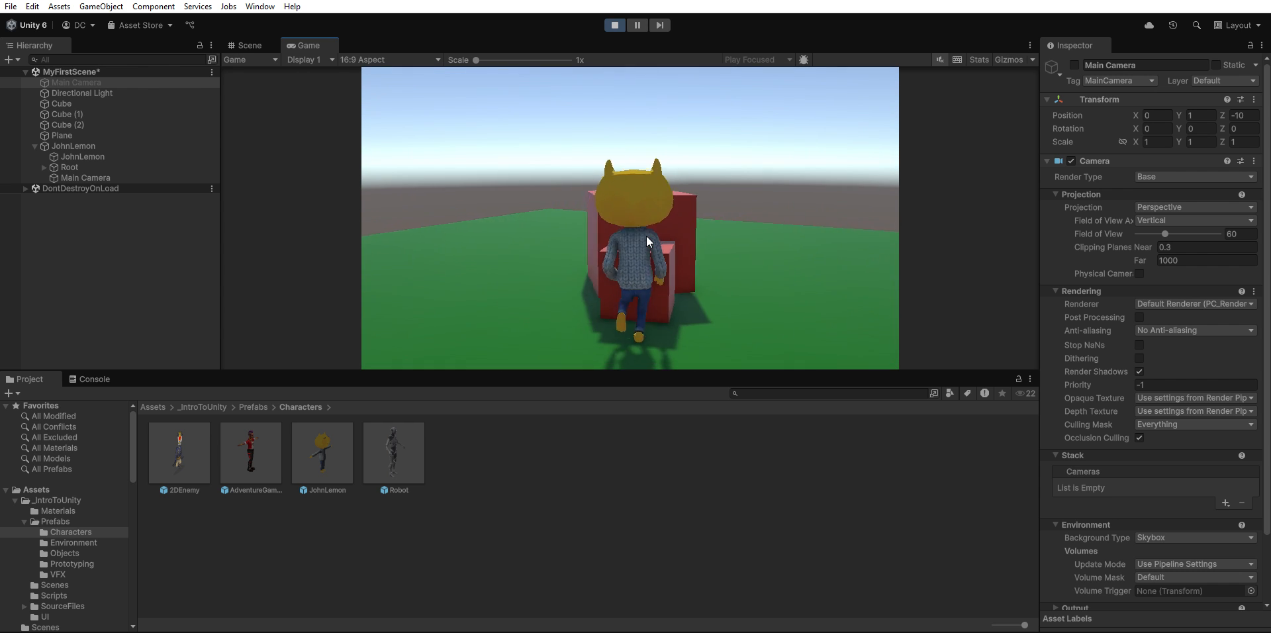
{"action": "key", "text": "w"}
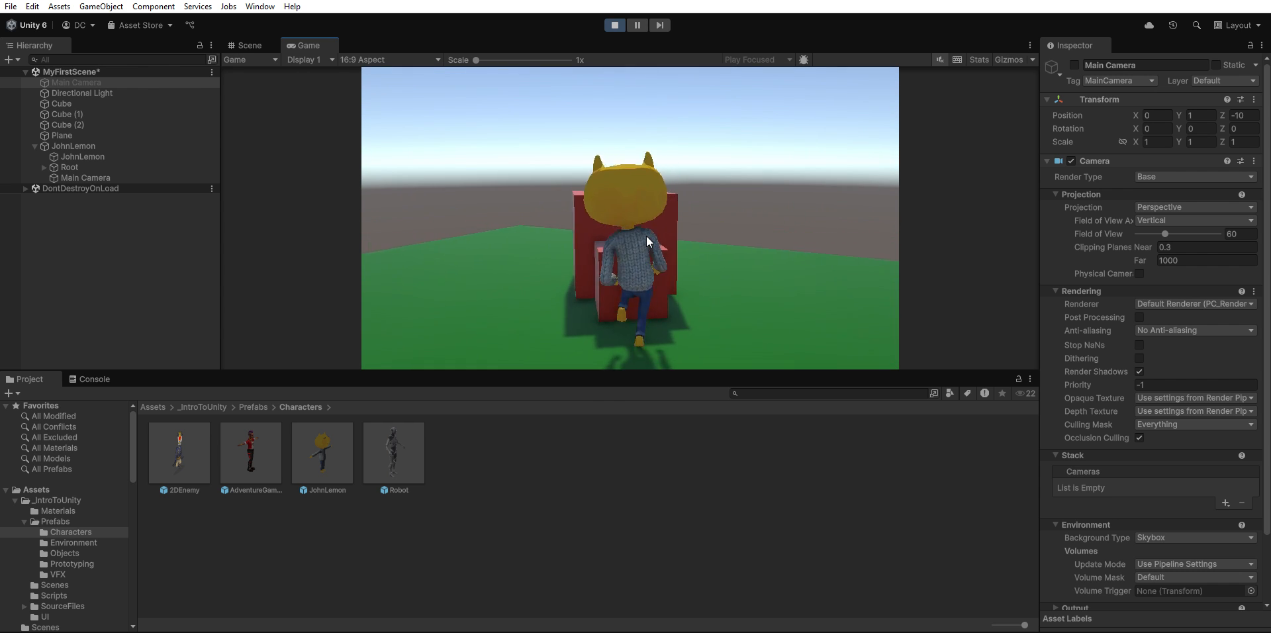
{"action": "key", "text": "a"}
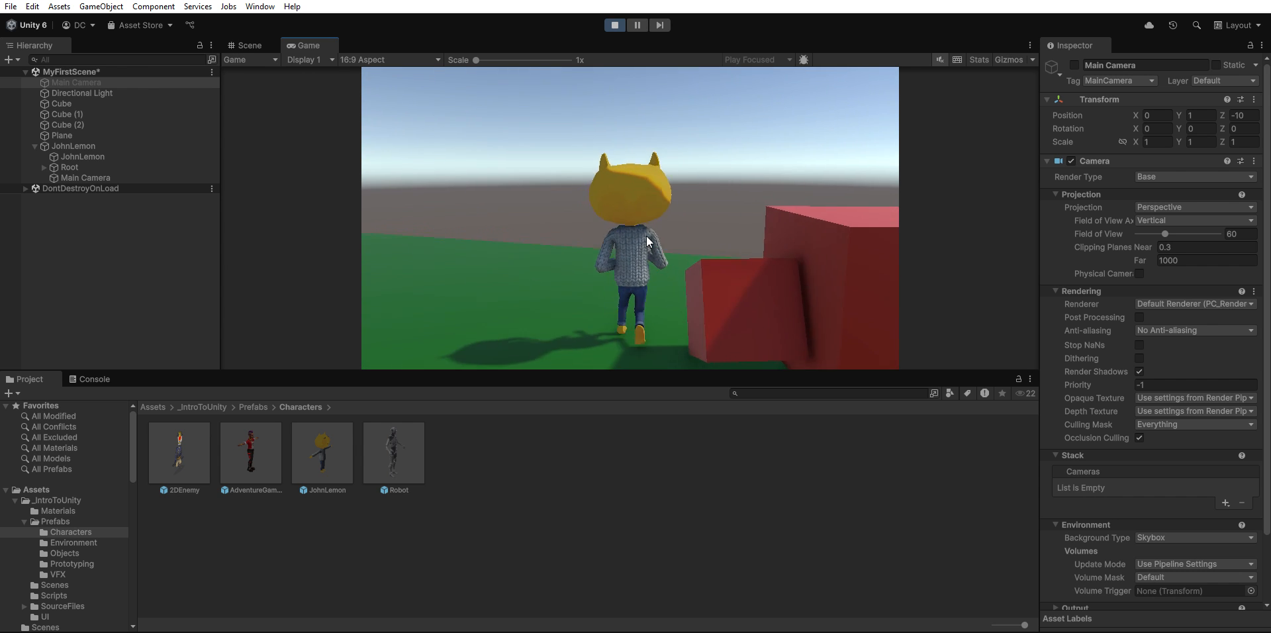
{"action": "key", "text": "d"}
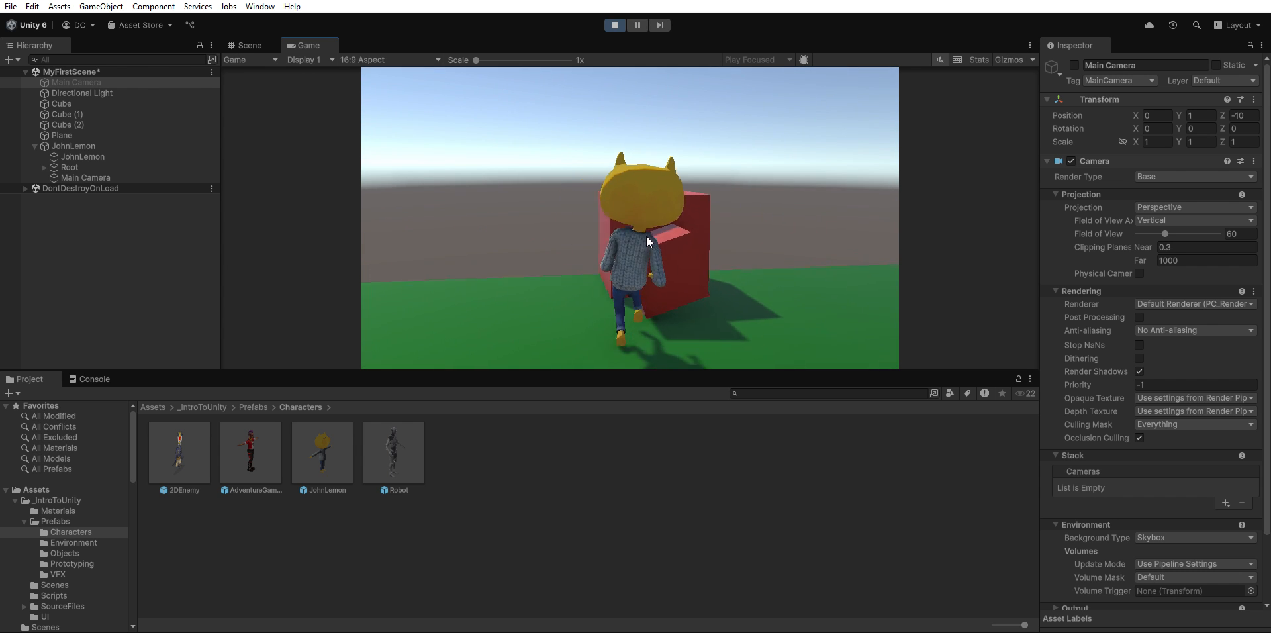
{"action": "key", "text": "d"}
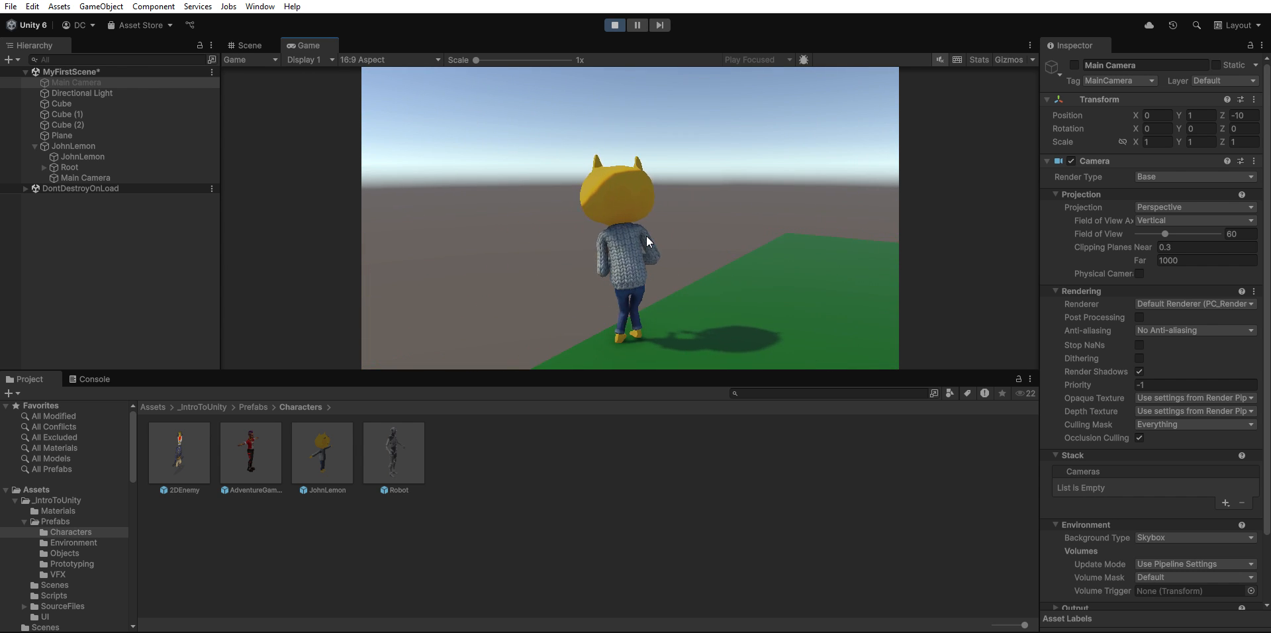
{"action": "key", "text": "a"}
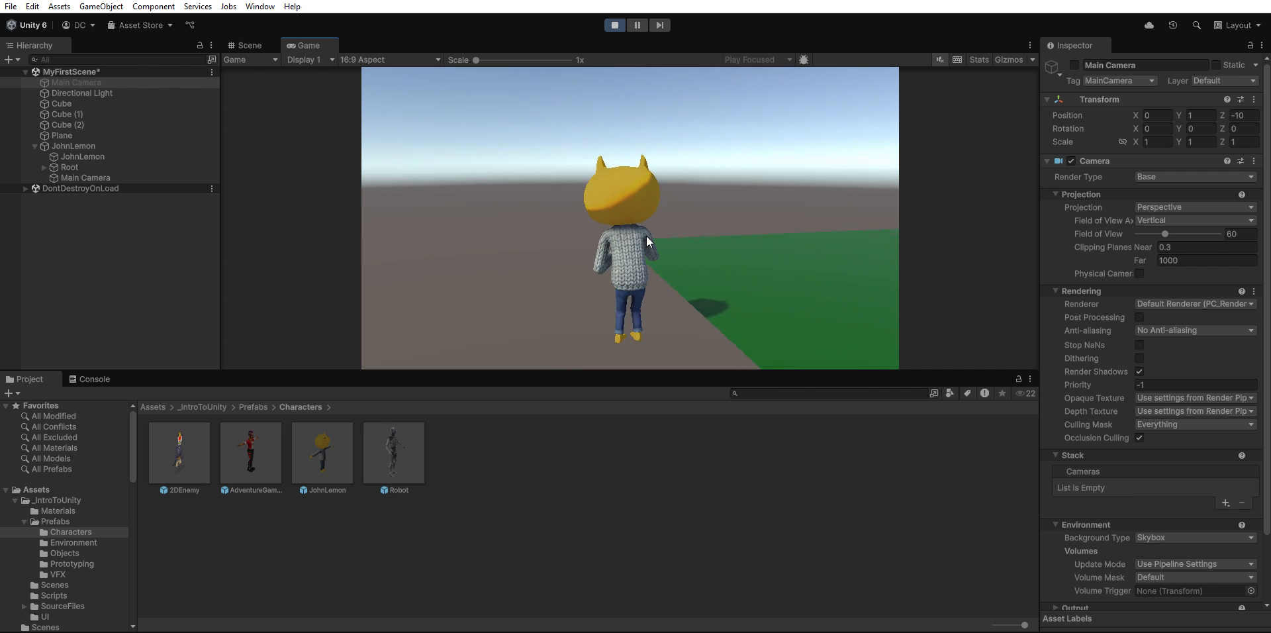
{"action": "key", "text": "d"}
{"action": "key", "text": "w"}
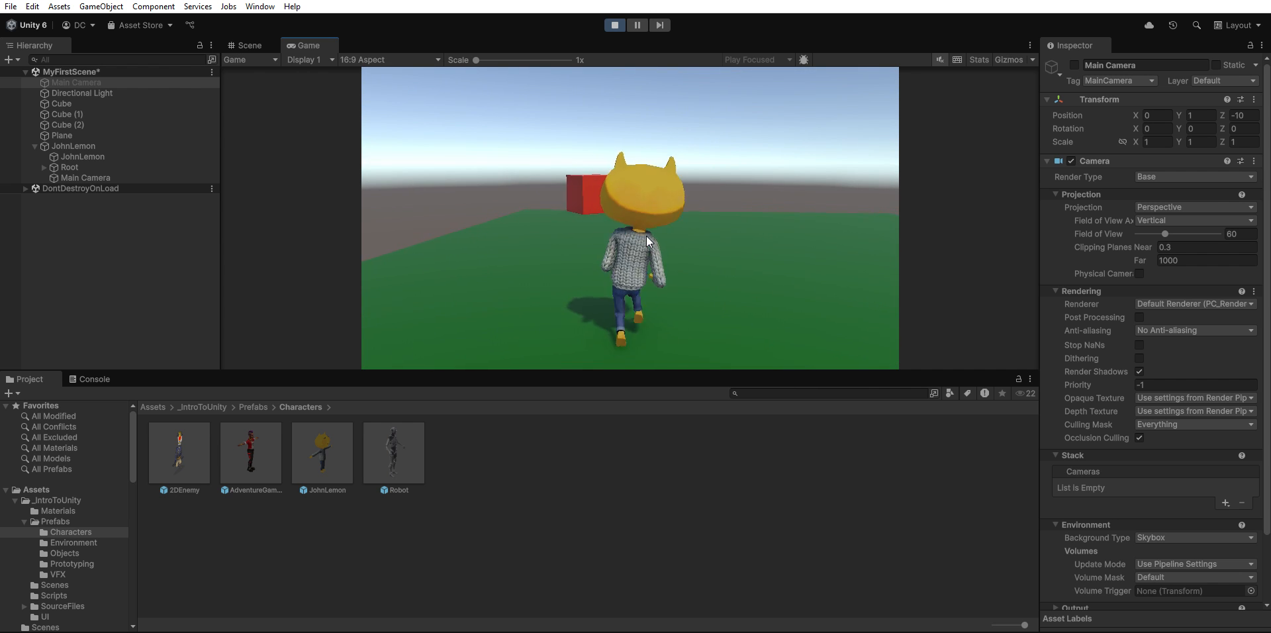
{"action": "key", "text": "w"}
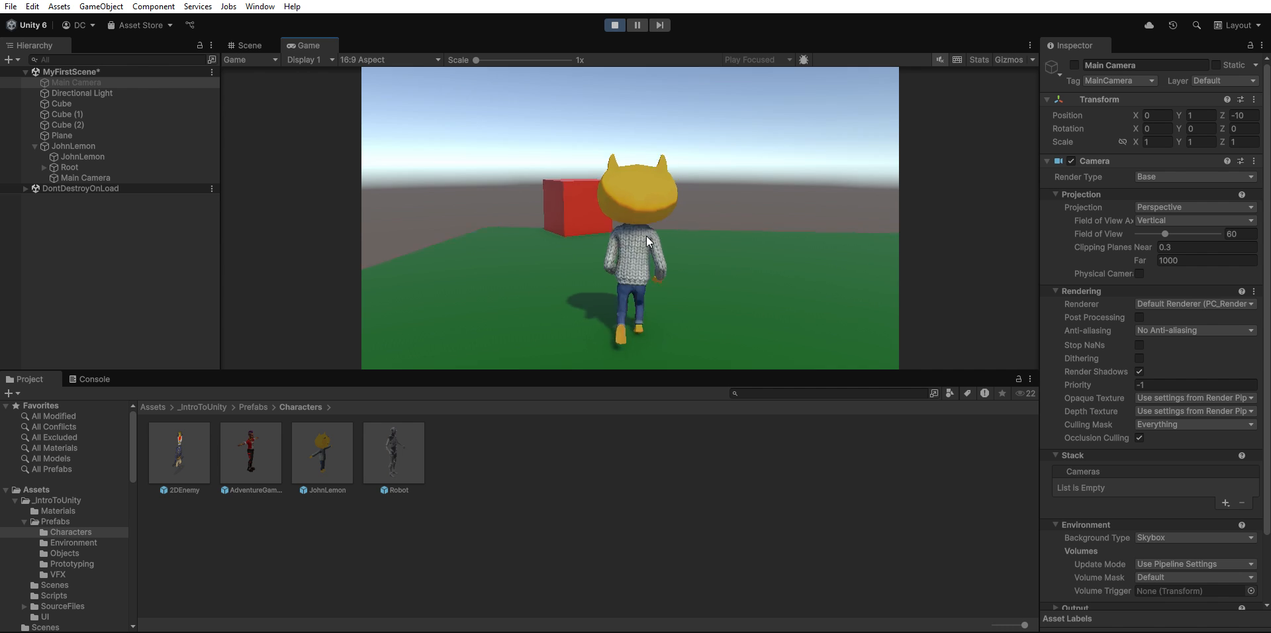
{"action": "key", "text": "w"}
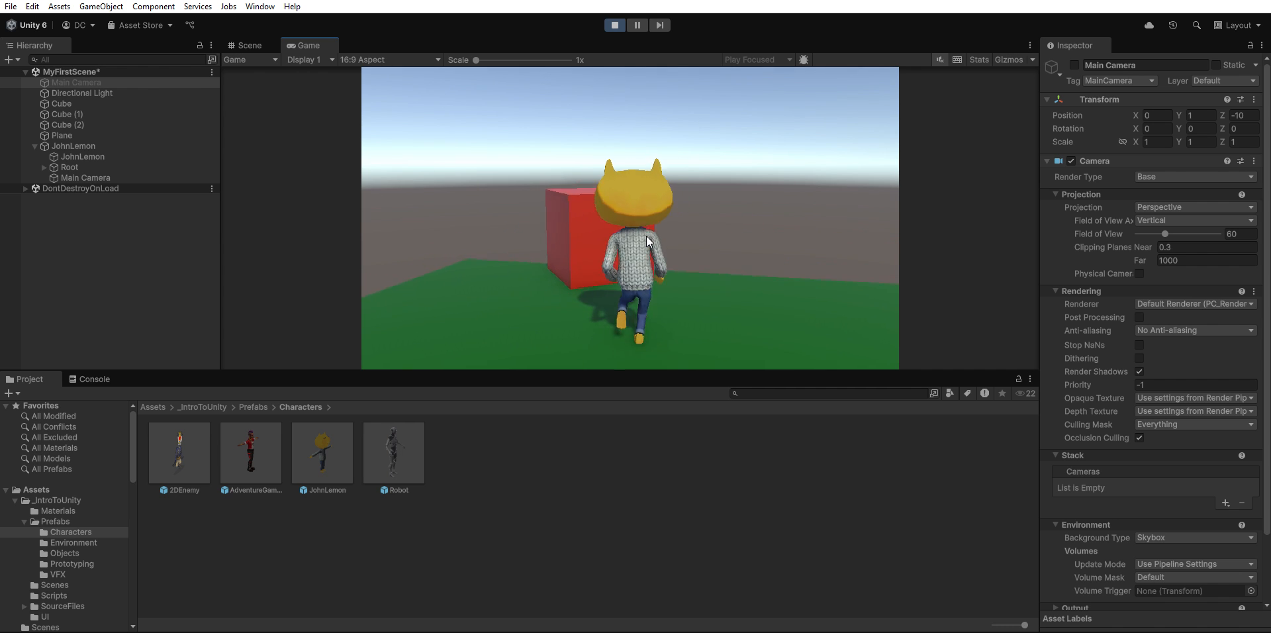
{"action": "key", "text": "a"}
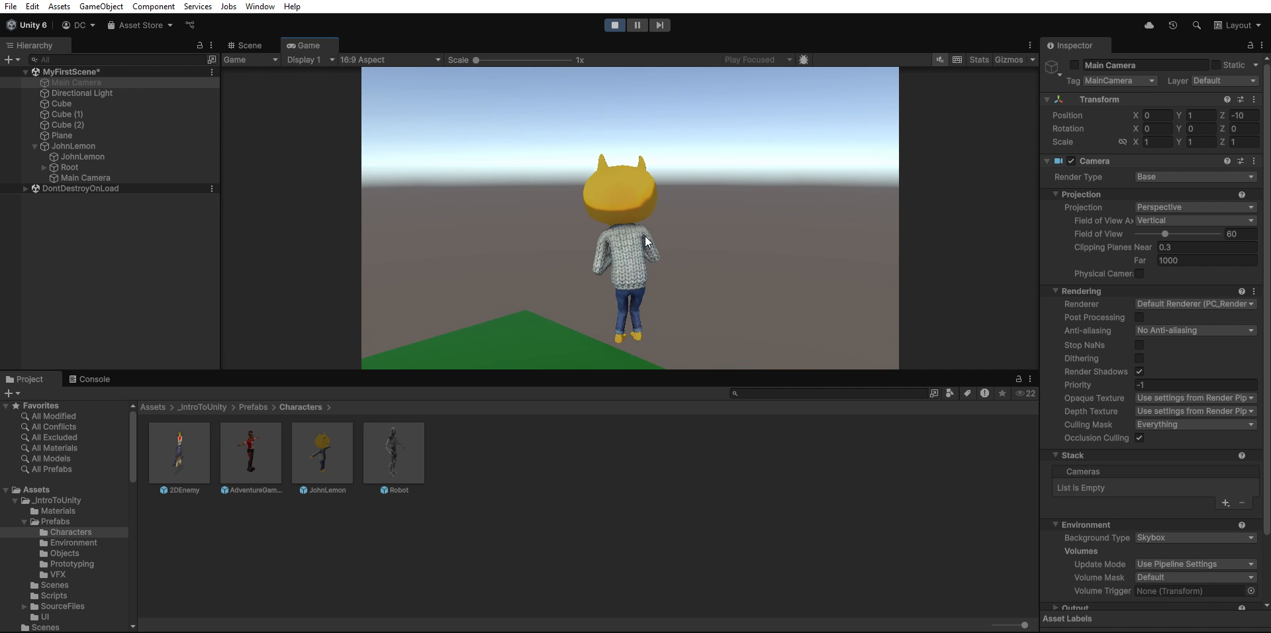
{"action": "key", "text": "a"}
{"action": "key", "text": "a"}
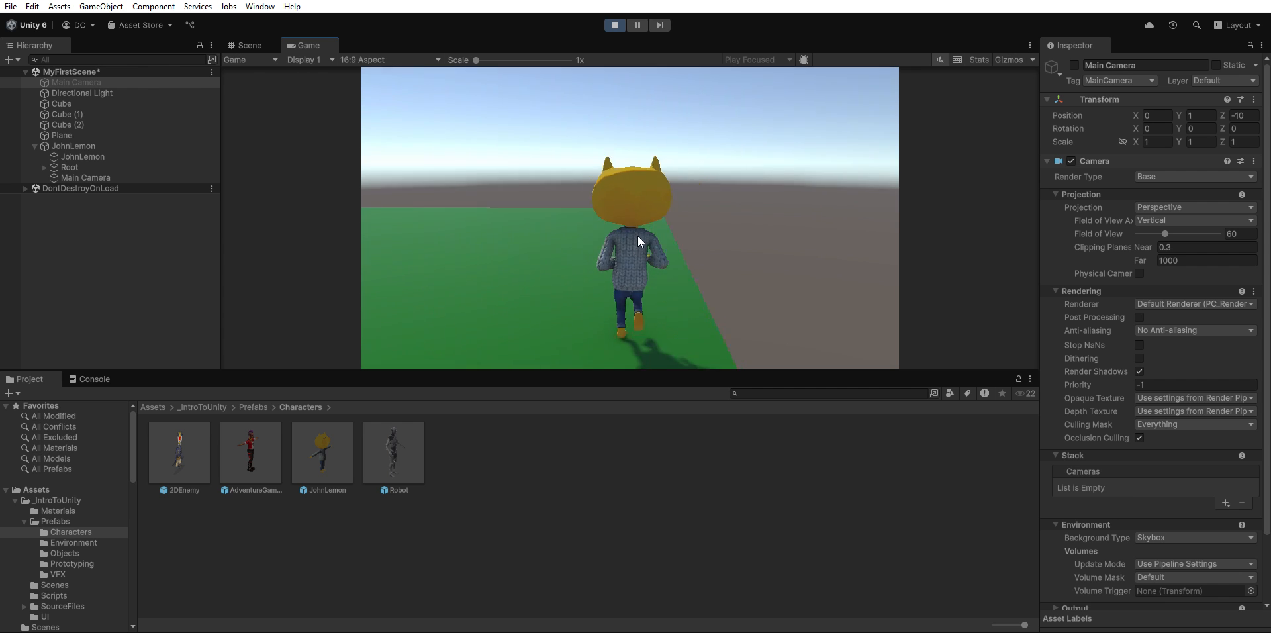
{"action": "key", "text": "w"}
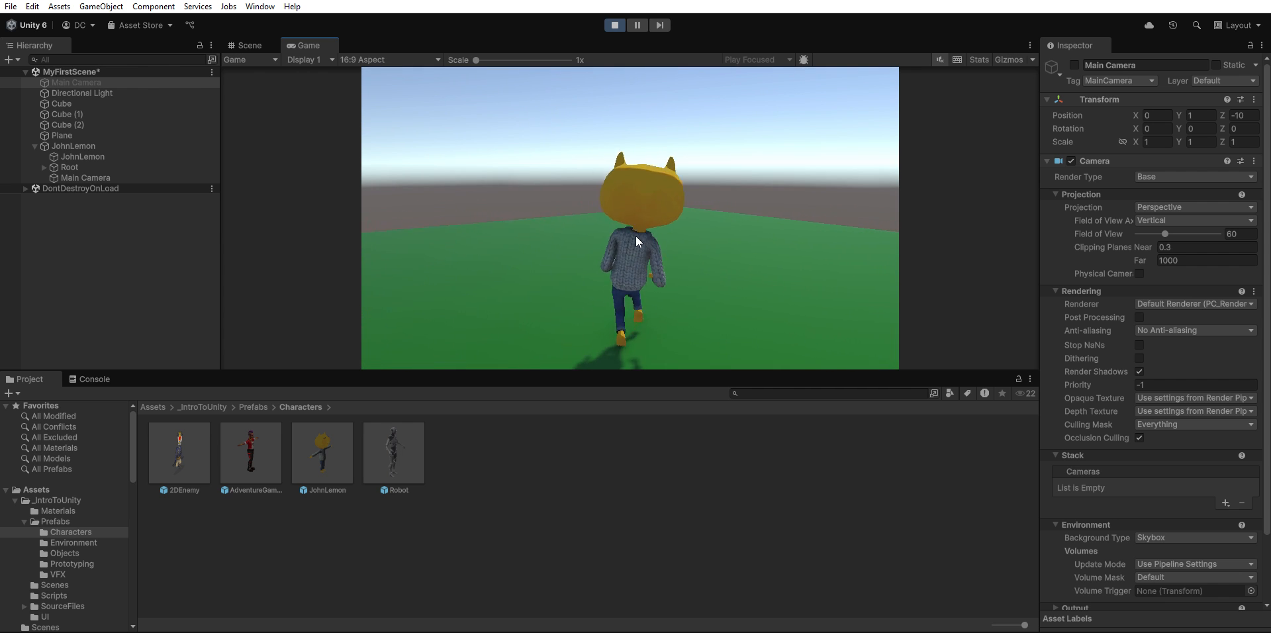
{"action": "left_click", "coordinate": [614, 24]}
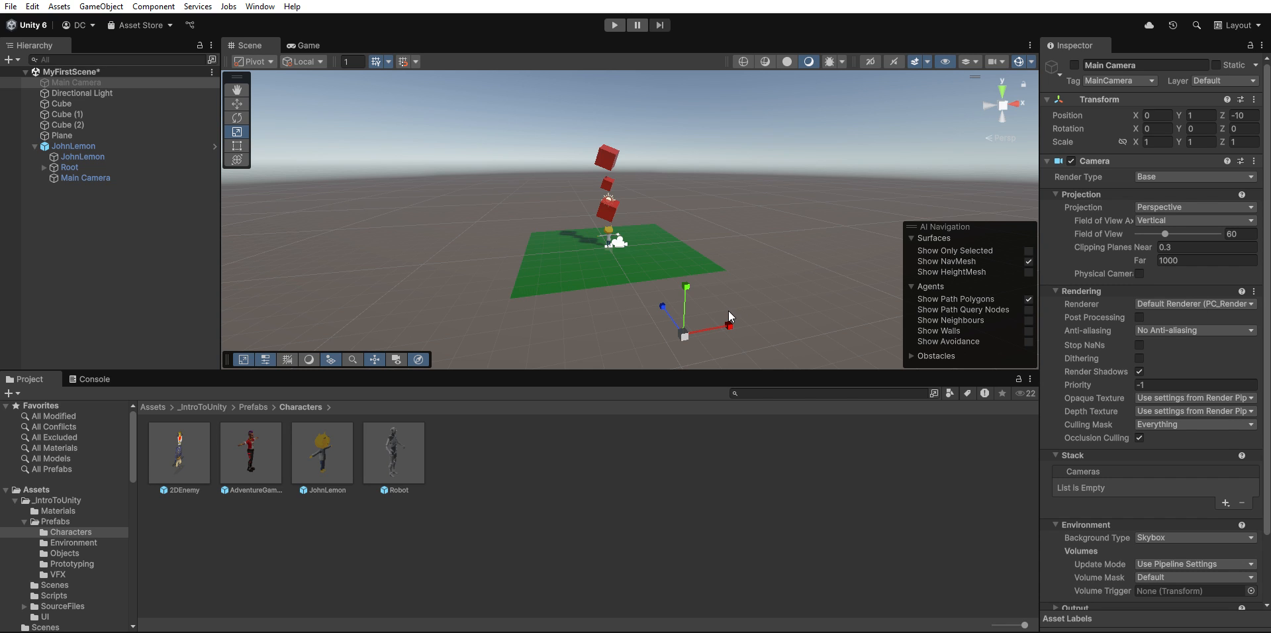
Add the JohnLemonBedroom prefab from the Environment prefabs folder to the scene.
{"action": "left_click", "coordinate": [254, 407]}
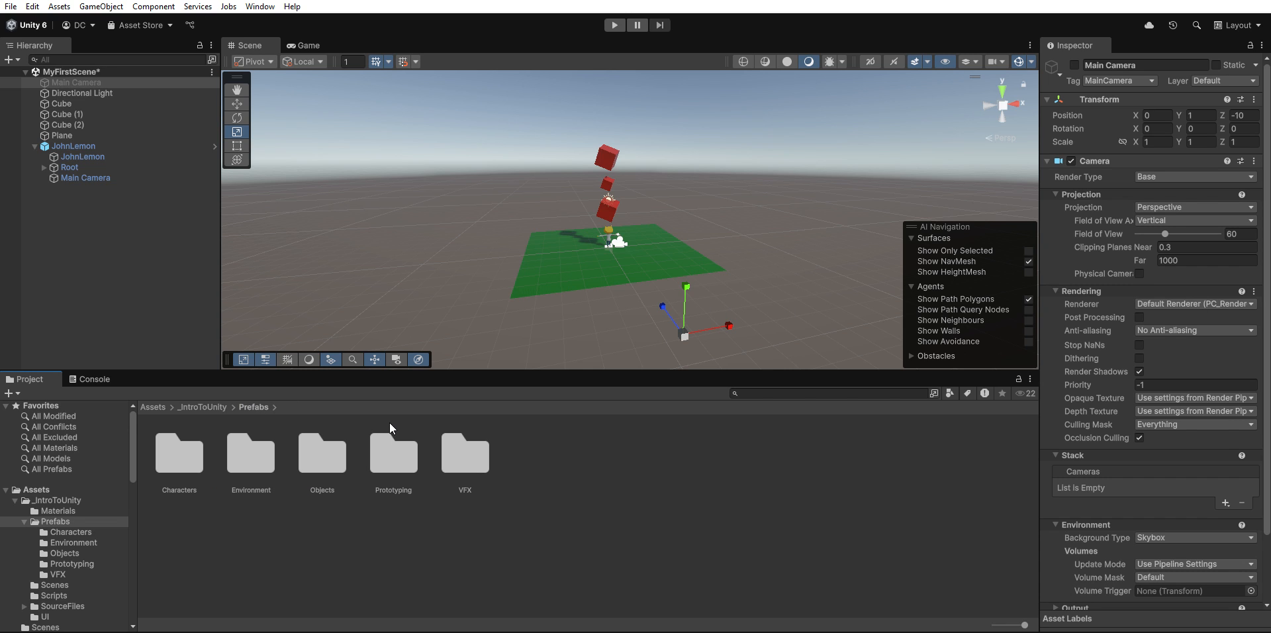
{"action": "double_click", "coordinate": [252, 443]}
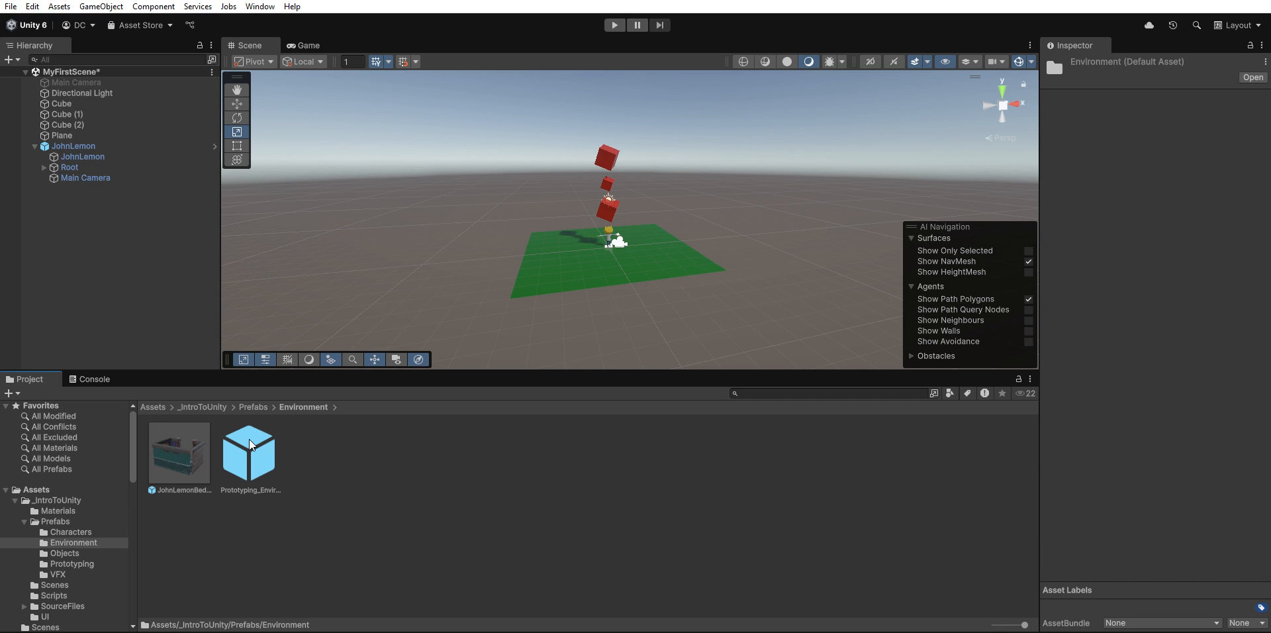
{"action": "left_click", "coordinate": [264, 447]}
{"action": "left_click", "coordinate": [253, 408]}
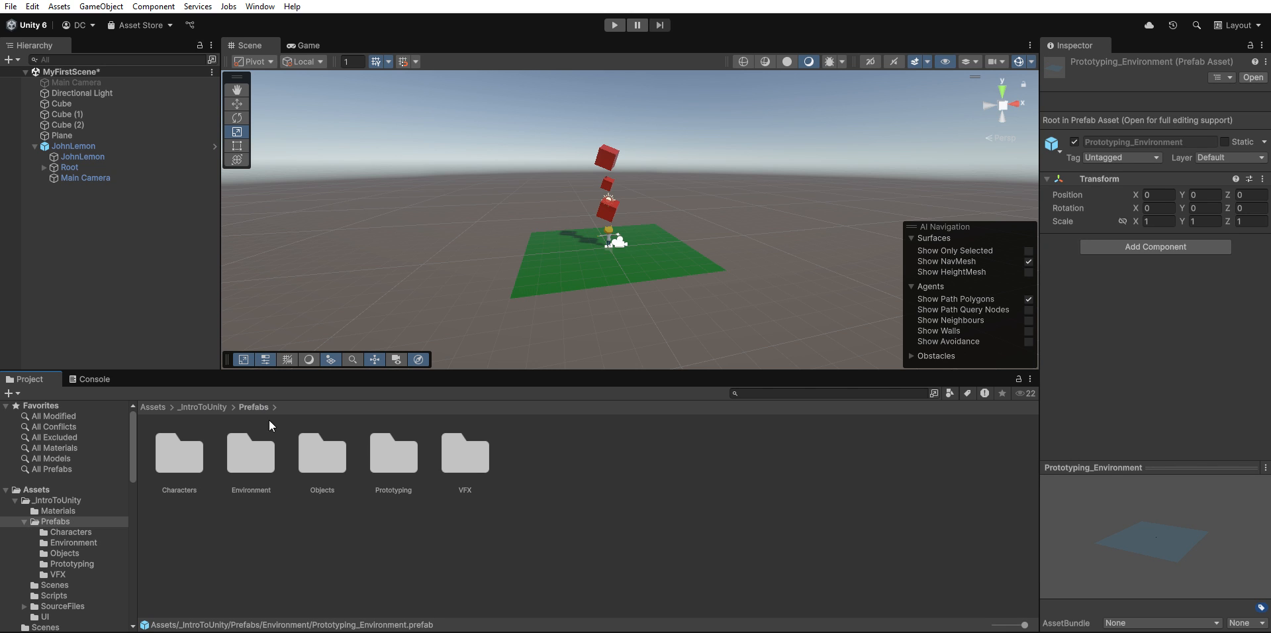
{"action": "double_click", "coordinate": [320, 449]}
{"action": "left_click", "coordinate": [253, 397]}
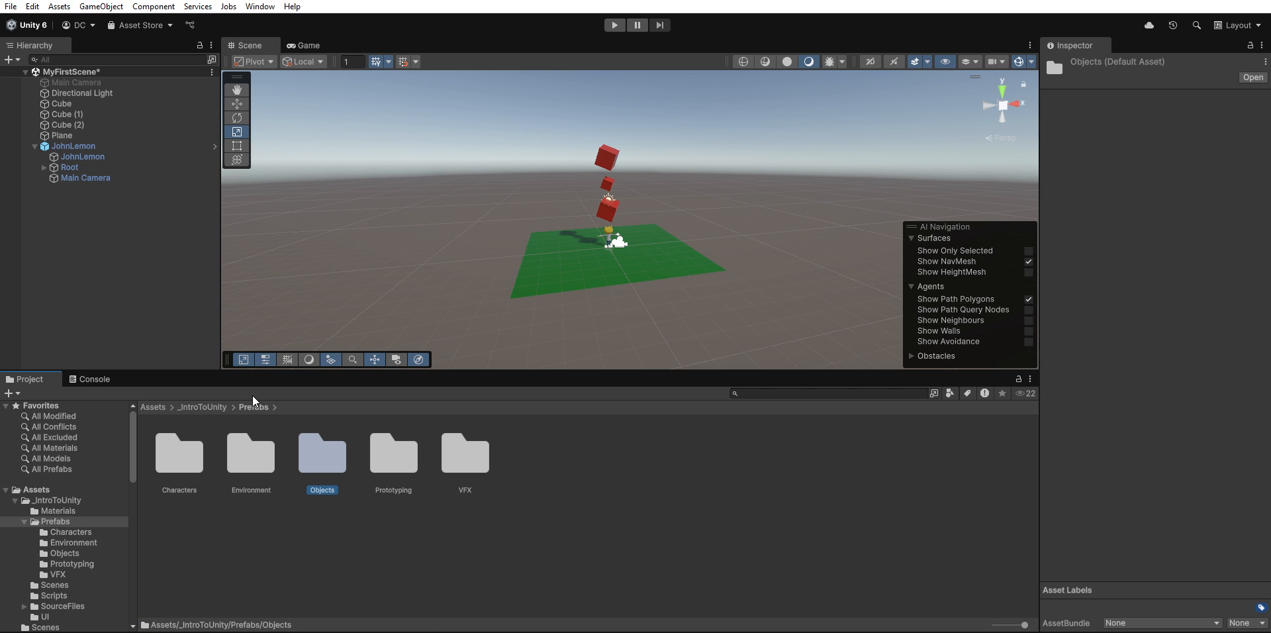
{"action": "double_click", "coordinate": [273, 456]}
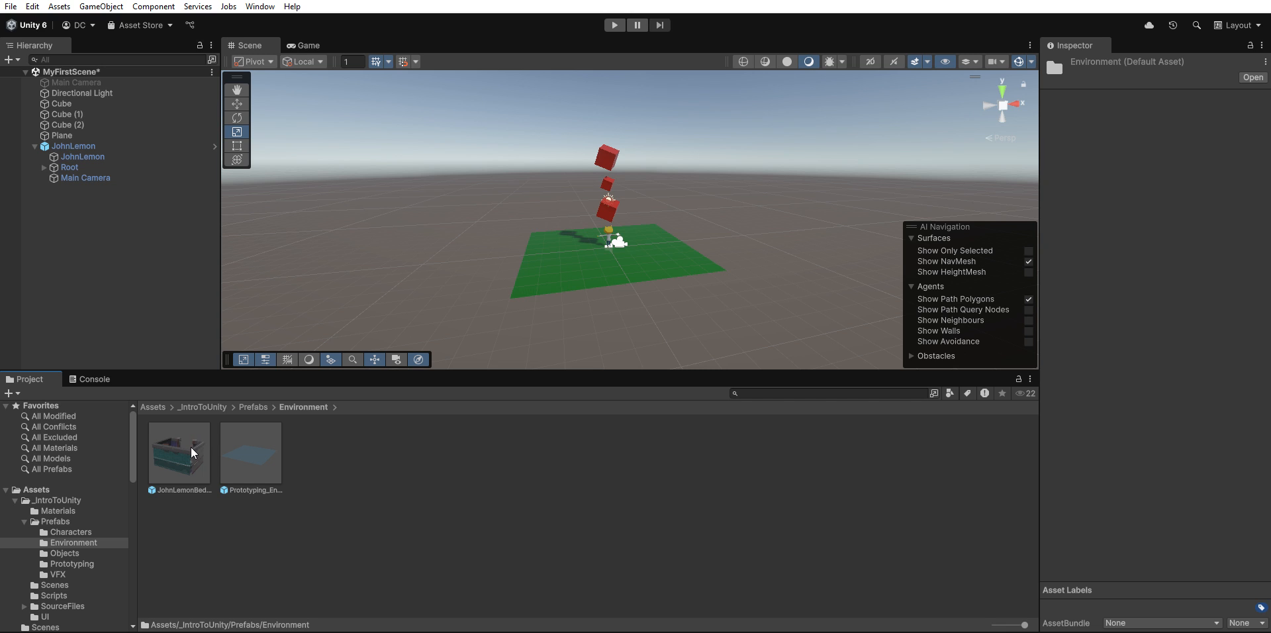
{"action": "left_click_drag", "start_coordinate": [191, 447], "coordinate": [172, 282]}
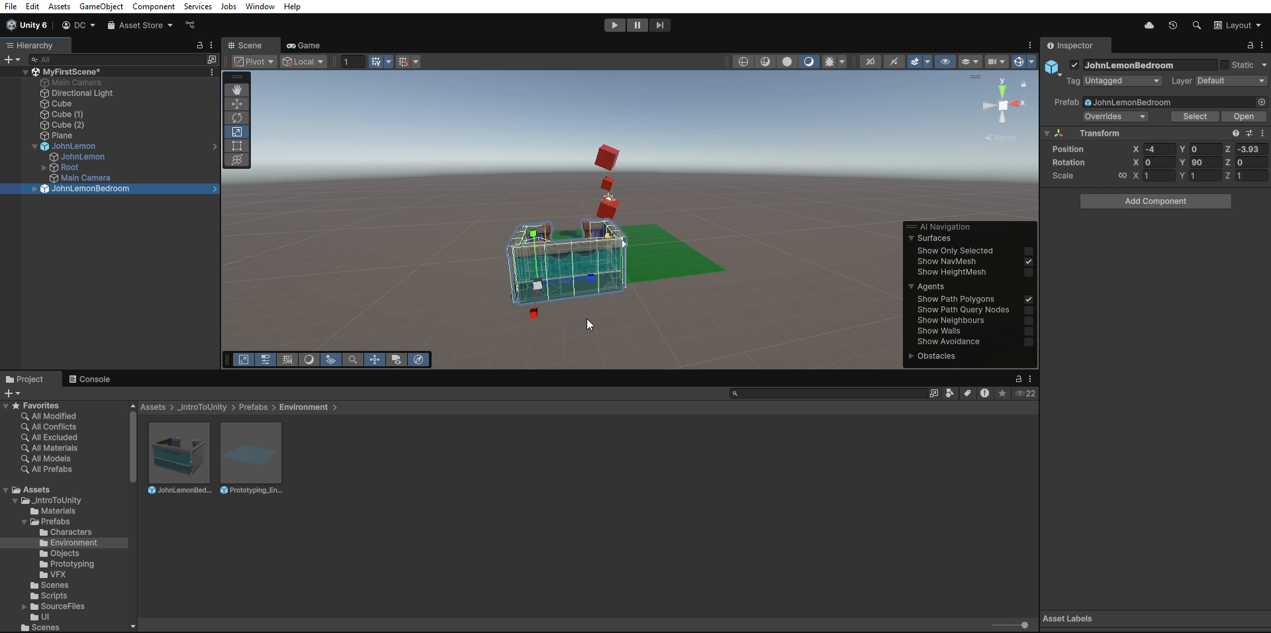
Move JohnLemonBedroom along the X axis to about X 3.54, away from the red cubes.
{"action": "key", "text": "e"}
{"action": "key", "text": "w"}
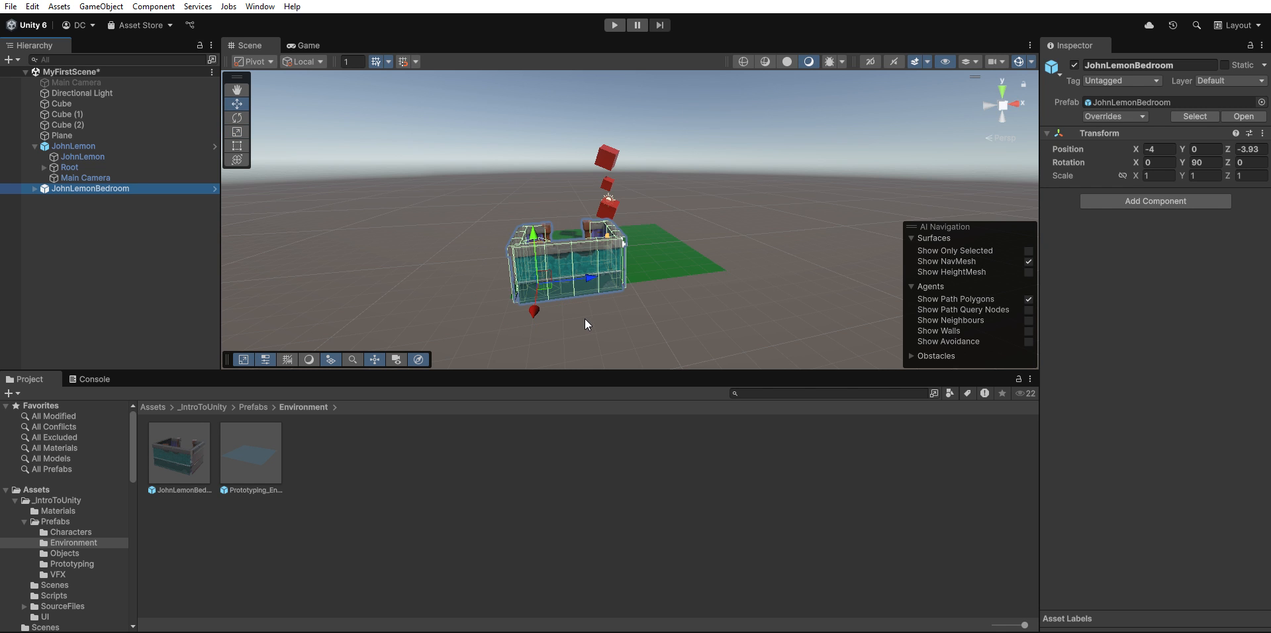
{"action": "scroll", "coordinate": [616, 317], "scroll_direction": "down", "scroll_amount": 3}
{"action": "left_click_drag", "start_coordinate": [606, 247], "coordinate": [737, 233]}
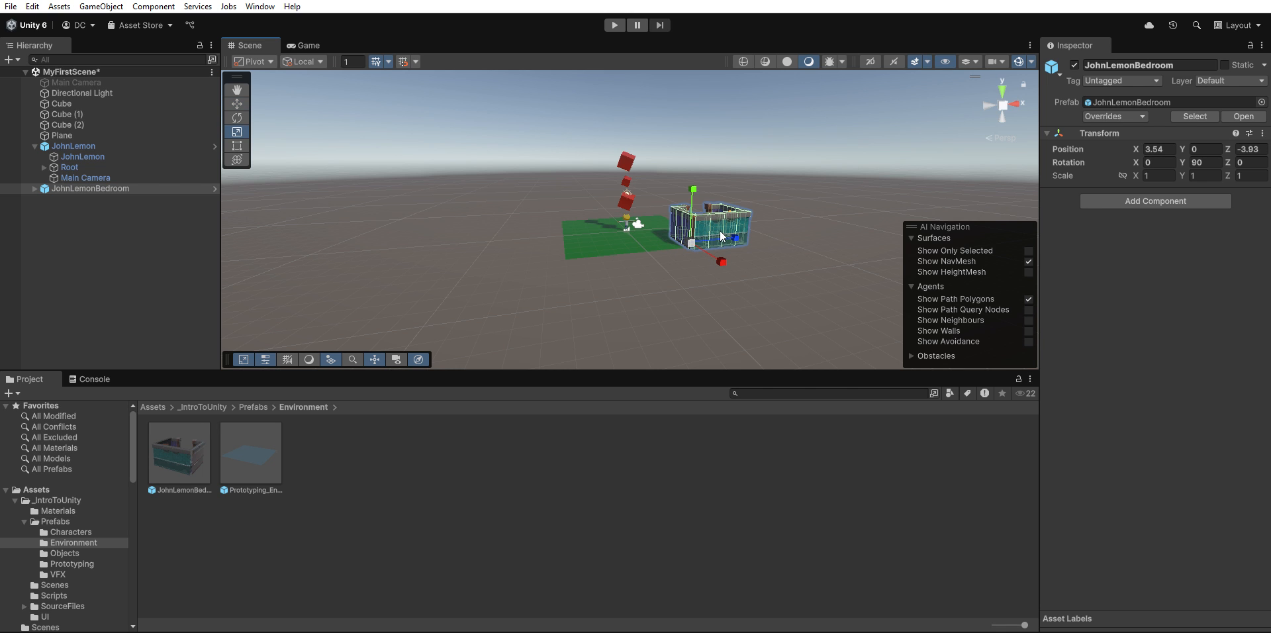
Rotate JohnLemonBedroom to about 5 degrees on Y and shift it to about X 6.35, Z -4.17.
{"action": "key", "text": "e"}
{"action": "left_click_drag", "start_coordinate": [650, 242], "coordinate": [773, 245]}
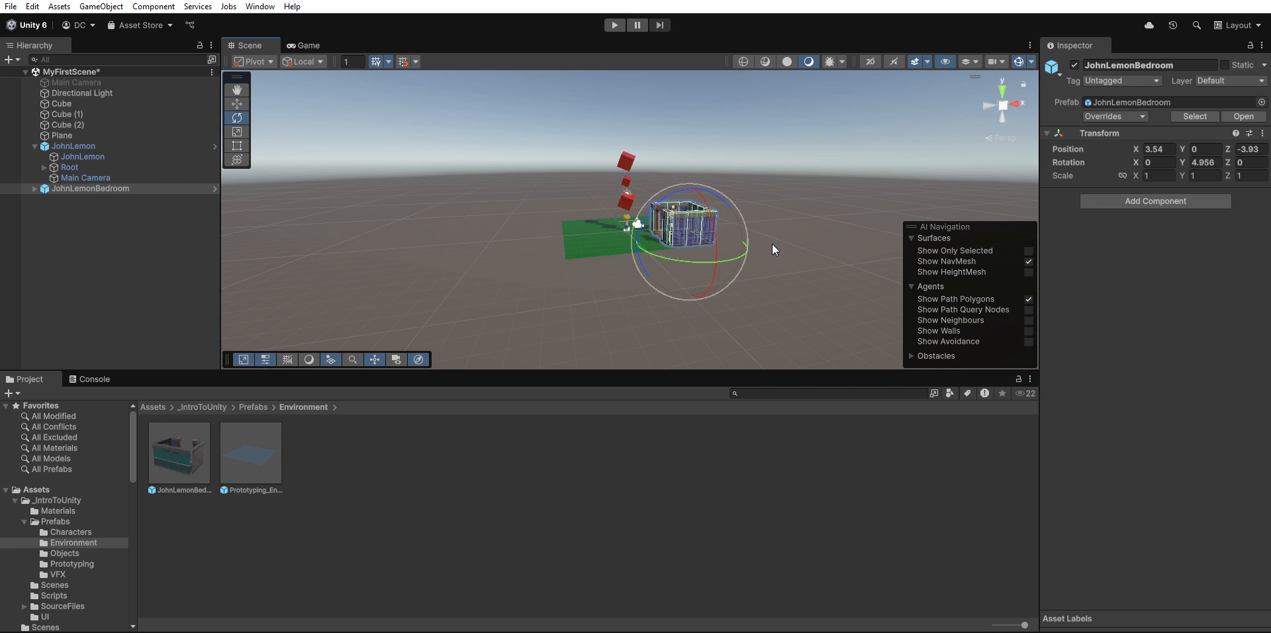
{"action": "key", "text": "w"}
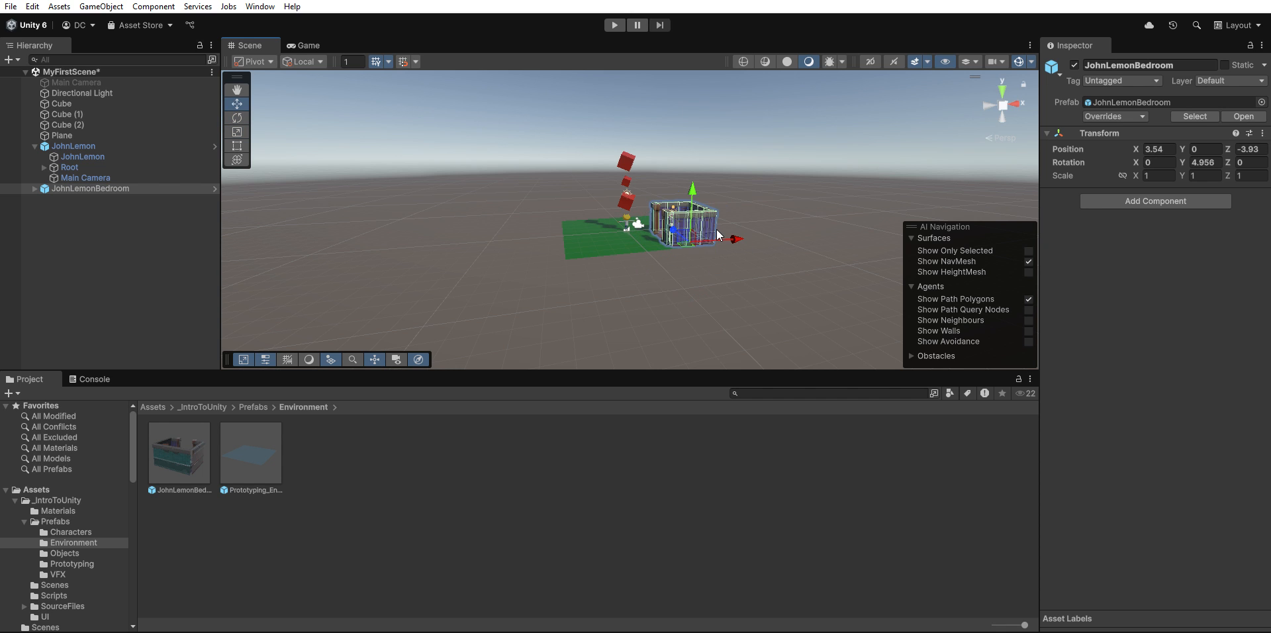
{"action": "left_click_drag", "start_coordinate": [736, 229], "coordinate": [770, 228]}
Raise JohnLemonBedroom slightly to about Y 0.013 and nudge it along the plane's edge to about X 6.34, Z -4.29.
{"action": "key", "text": "f"}
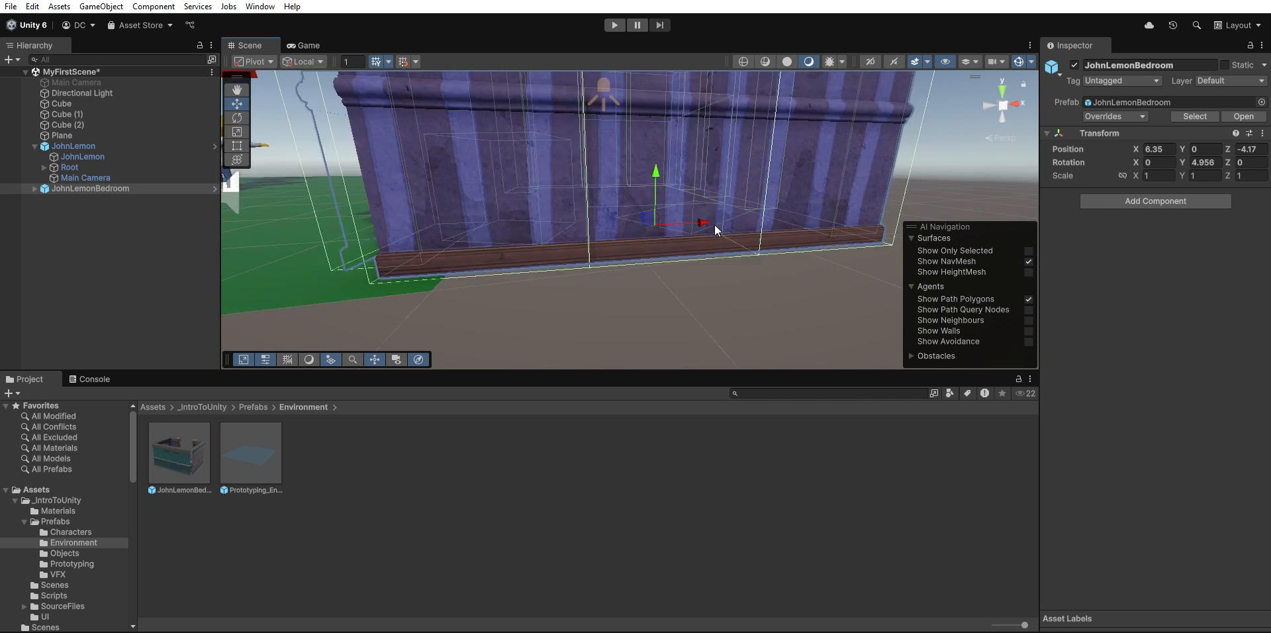
{"action": "mouse_move", "coordinate": [630, 171]}
{"action": "left_mouse_down"}
{"action": "mouse_move", "coordinate": [631, 184]}
{"action": "mouse_move", "coordinate": [631, 166]}
{"action": "left_mouse_up"}
{"action": "middle_click_drag", "start_coordinate": [525, 257], "coordinate": [574, 273]}
{"action": "scroll", "coordinate": [575, 272], "scroll_direction": "down", "scroll_amount": 2}
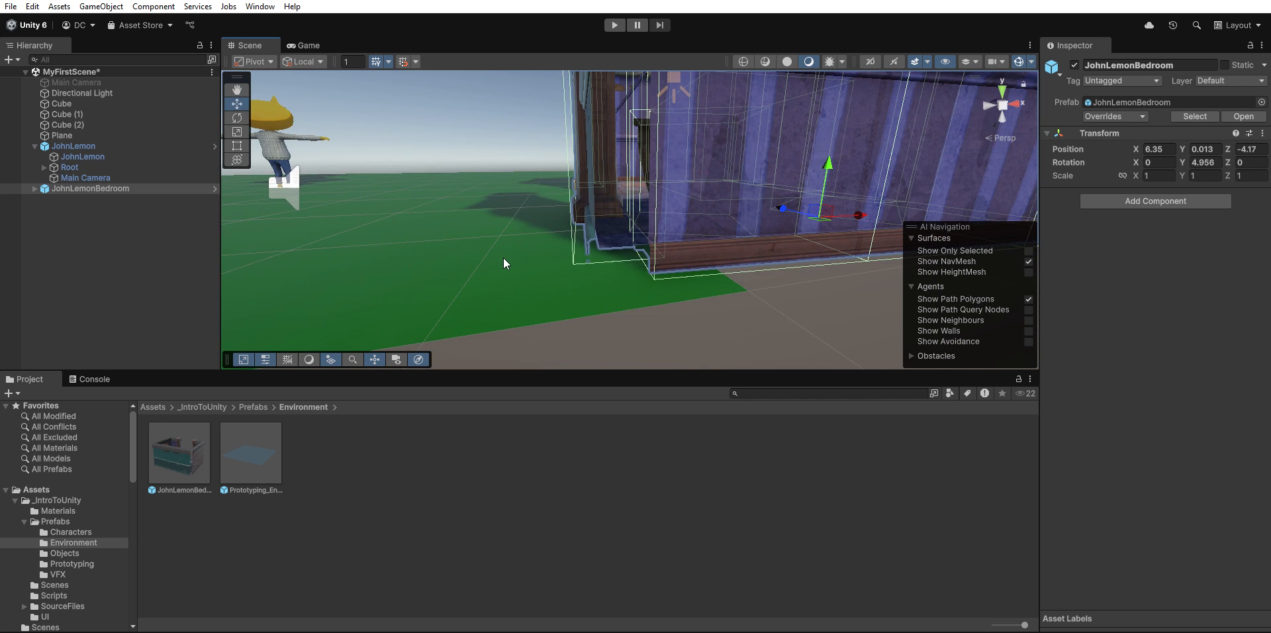
{"action": "scroll", "coordinate": [501, 258], "scroll_direction": "down", "scroll_amount": 2}
{"action": "left_click_drag", "start_coordinate": [500, 258], "coordinate": [570, 264], "text": "alt"}
{"action": "middle_click_drag", "start_coordinate": [570, 265], "coordinate": [695, 311]}
{"action": "scroll", "coordinate": [623, 280], "scroll_direction": "down", "scroll_amount": 5}
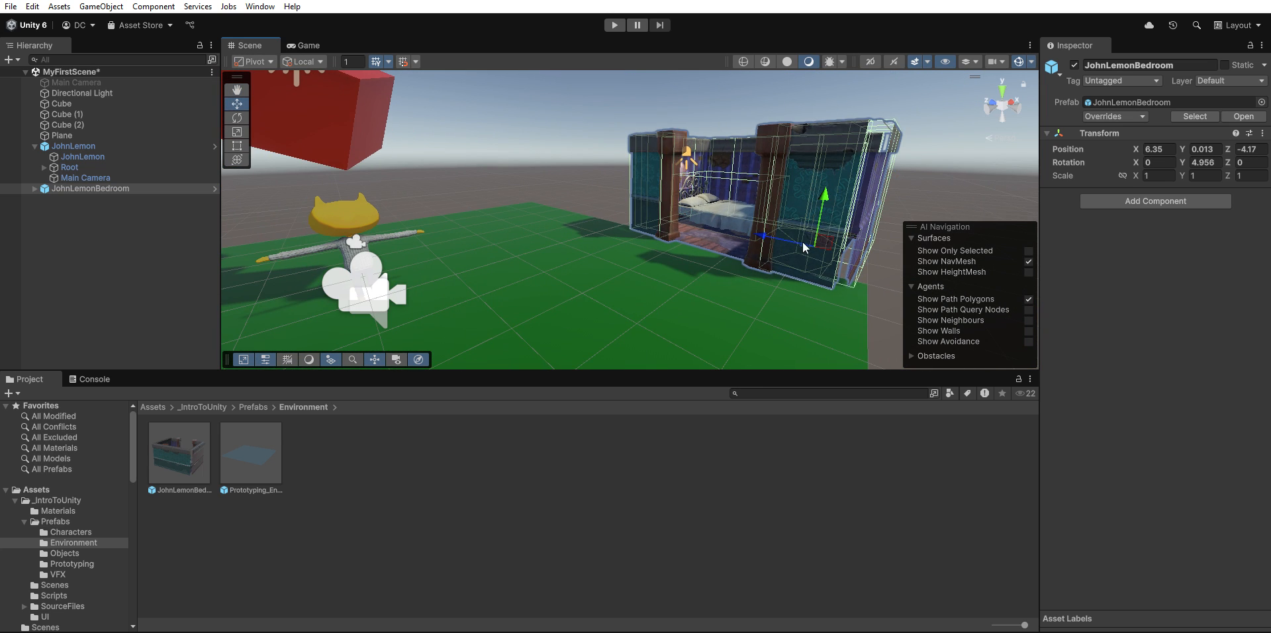
{"action": "left_click_drag", "start_coordinate": [764, 226], "coordinate": [768, 232]}
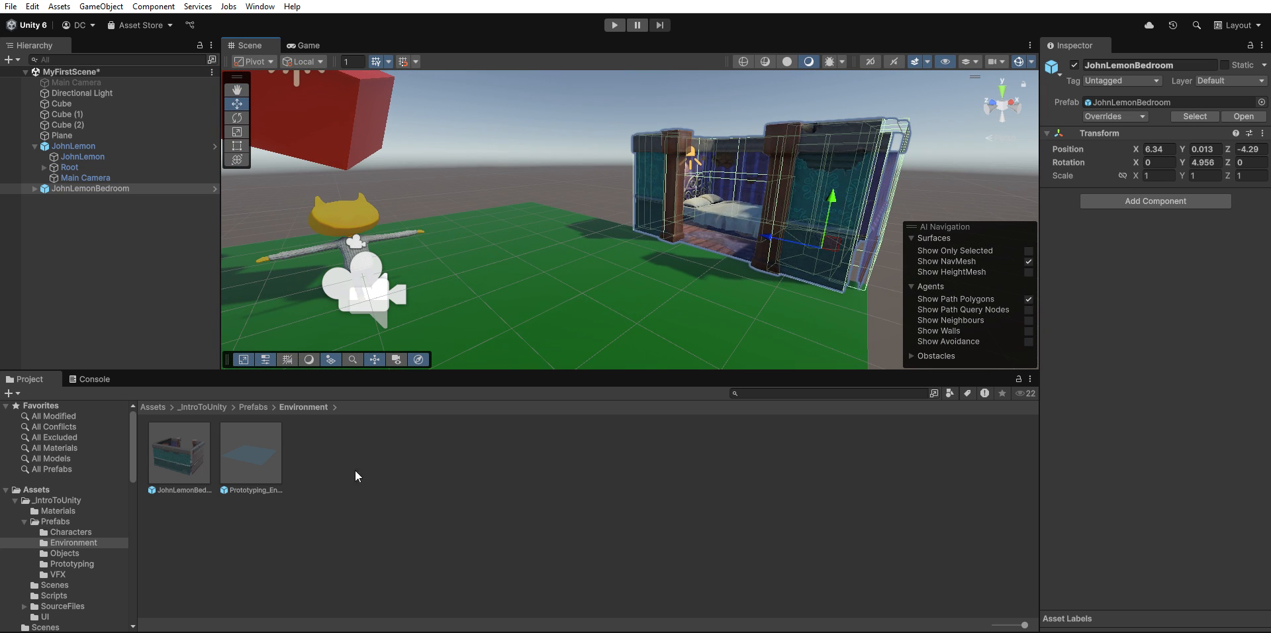
{"action": "scroll", "coordinate": [621, 314], "scroll_direction": "down", "scroll_amount": 10}
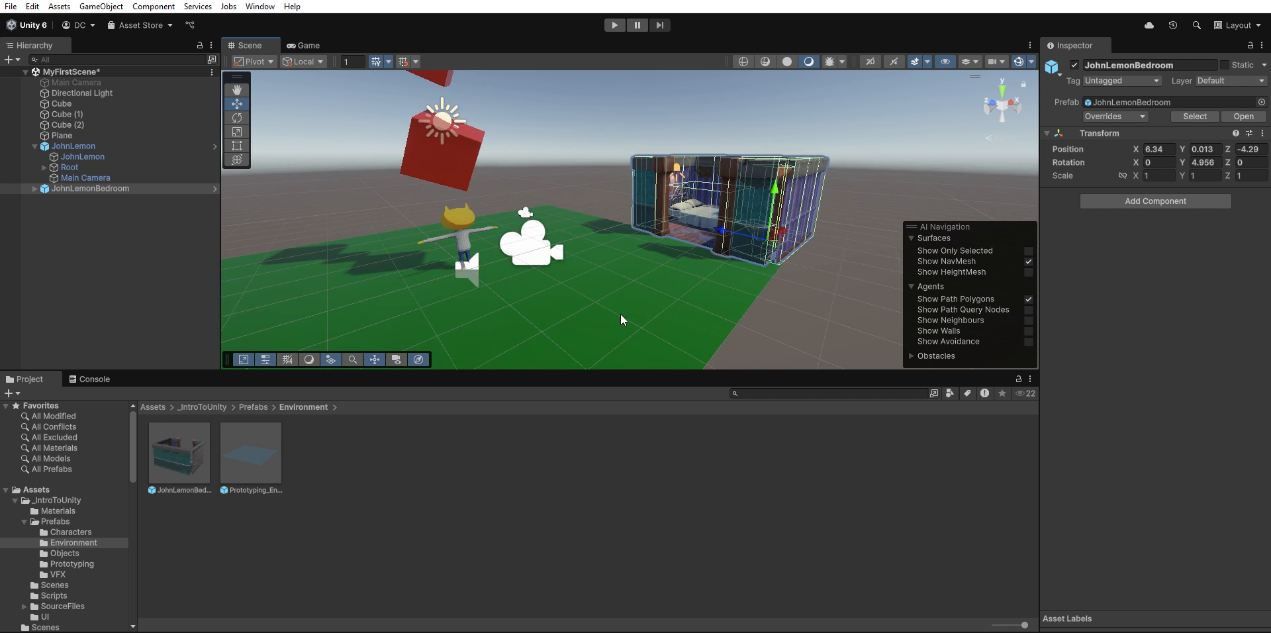
{"action": "scroll", "coordinate": [633, 314], "scroll_direction": "down", "scroll_amount": 3}
{"action": "right_click_drag", "start_coordinate": [705, 283], "coordinate": [667, 296]}
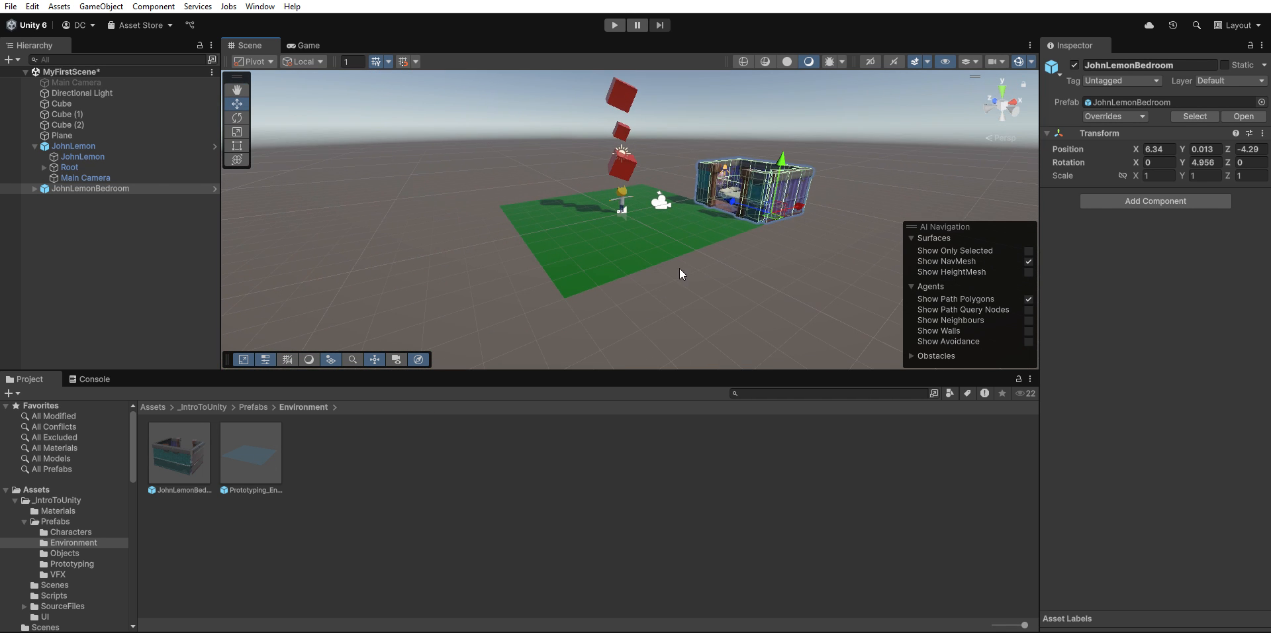
Add the Prototyping_Environment prefab from the Environment prefabs folder to the scene at the origin.
{"action": "left_click", "coordinate": [680, 268]}
{"action": "mouse_move", "coordinate": [686, 273]}
{"action": "middle_mouse_down"}
{"action": "mouse_move", "coordinate": [575, 345]}
{"action": "mouse_move", "coordinate": [688, 288]}
{"action": "middle_mouse_up"}
{"action": "left_click_drag", "start_coordinate": [252, 455], "coordinate": [137, 265]}
{"action": "scroll", "coordinate": [376, 204], "scroll_direction": "down", "scroll_amount": 10}
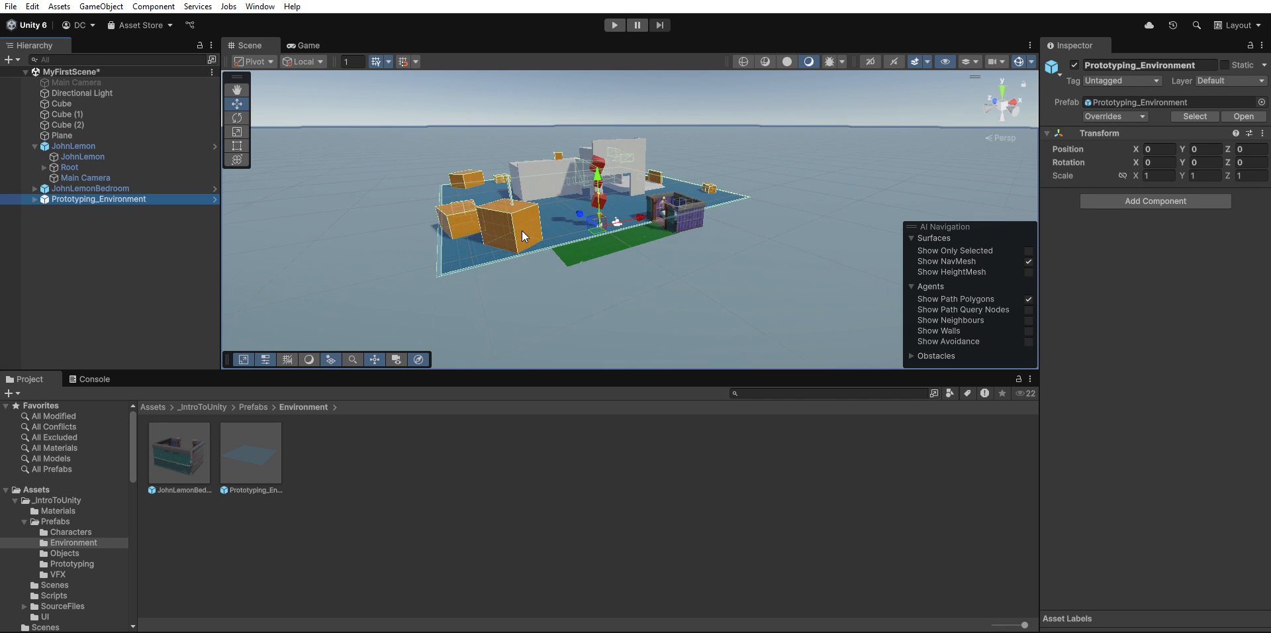
{"action": "scroll", "coordinate": [582, 237], "scroll_direction": "up", "scroll_amount": 10}
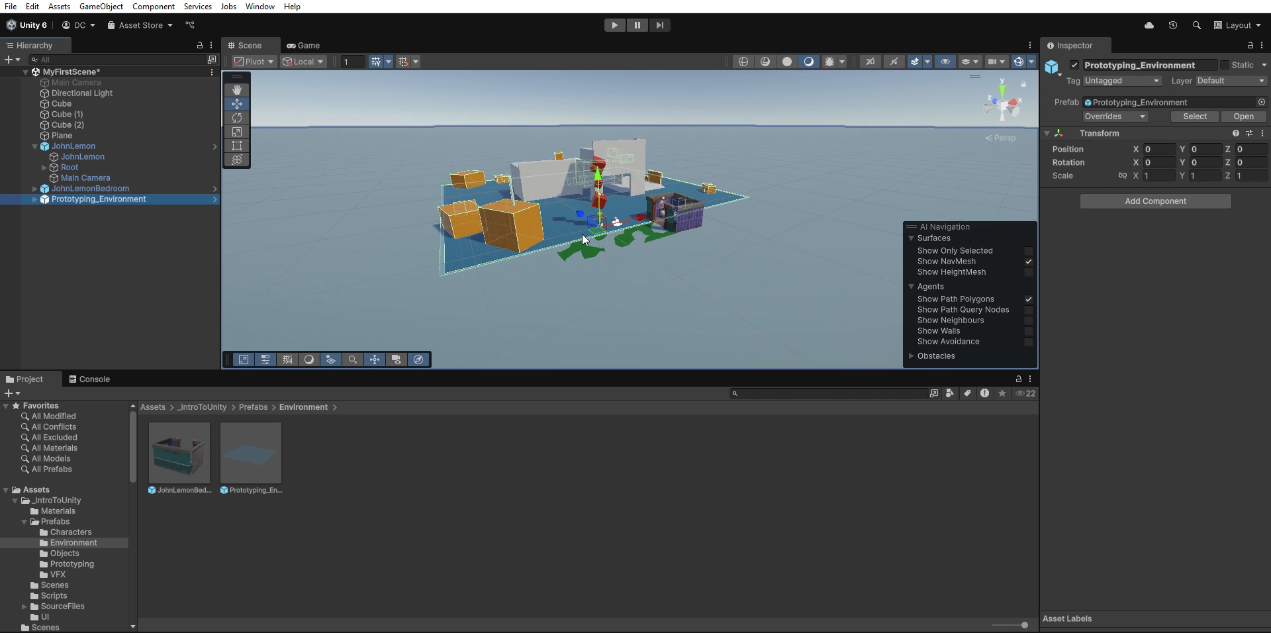
{"action": "scroll", "coordinate": [582, 237], "scroll_direction": "up", "scroll_amount": 8}
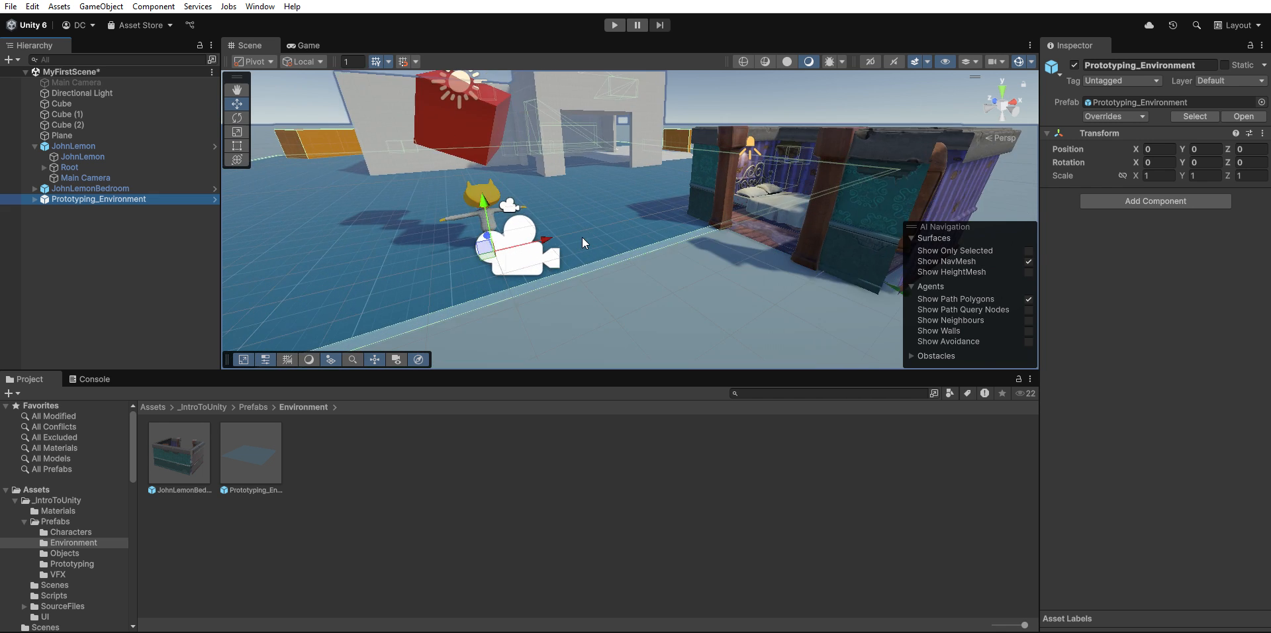
{"action": "scroll", "coordinate": [554, 230], "scroll_direction": "down", "scroll_amount": 5}
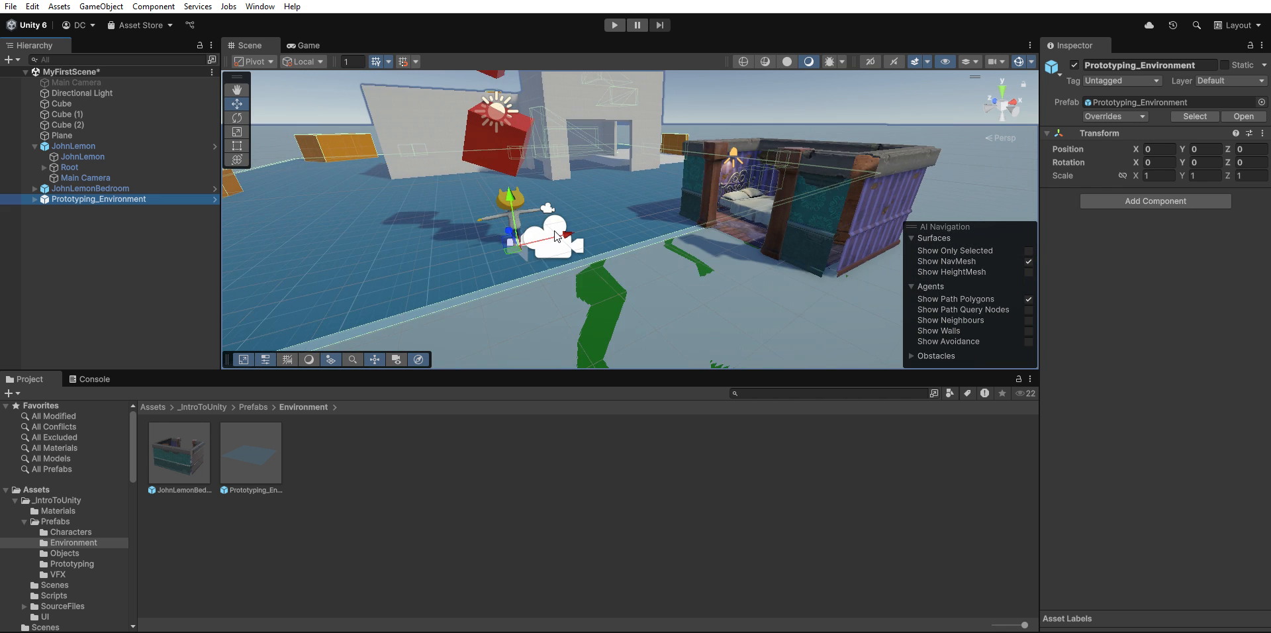
Deactivate the green Plane object so that it no longer overlaps the prototyping environment's floor.
{"action": "left_click", "coordinate": [81, 247]}
{"action": "left_click", "coordinate": [90, 198]}
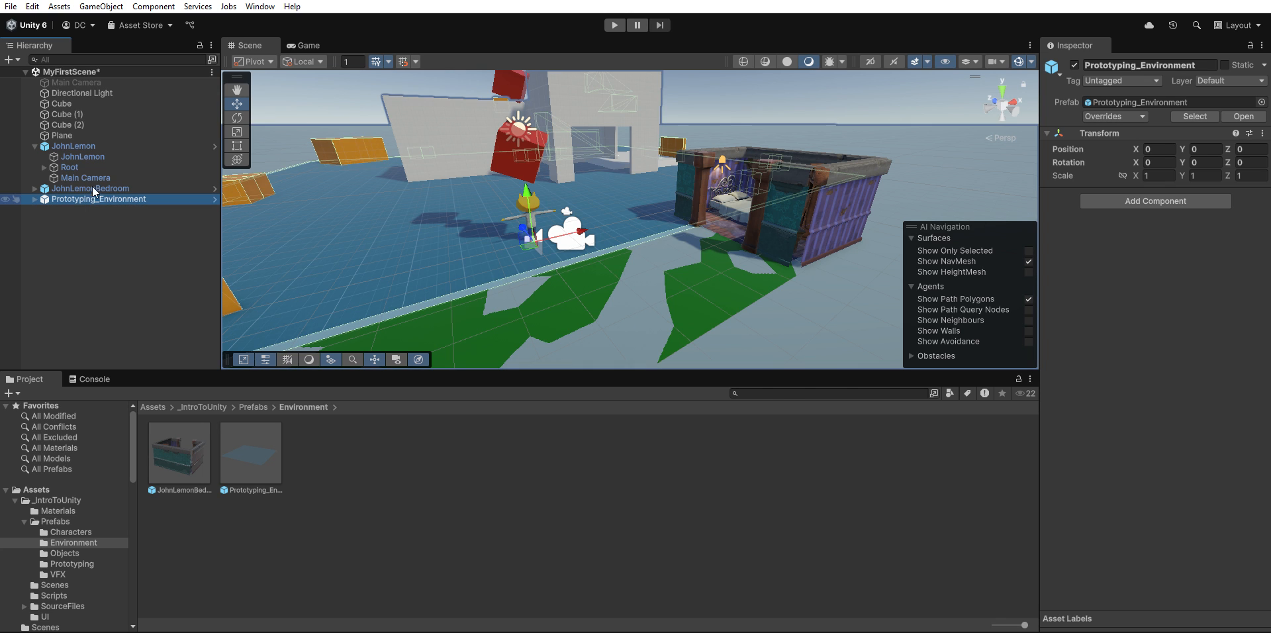
{"action": "left_click", "coordinate": [92, 188]}
{"action": "left_click", "coordinate": [89, 135]}
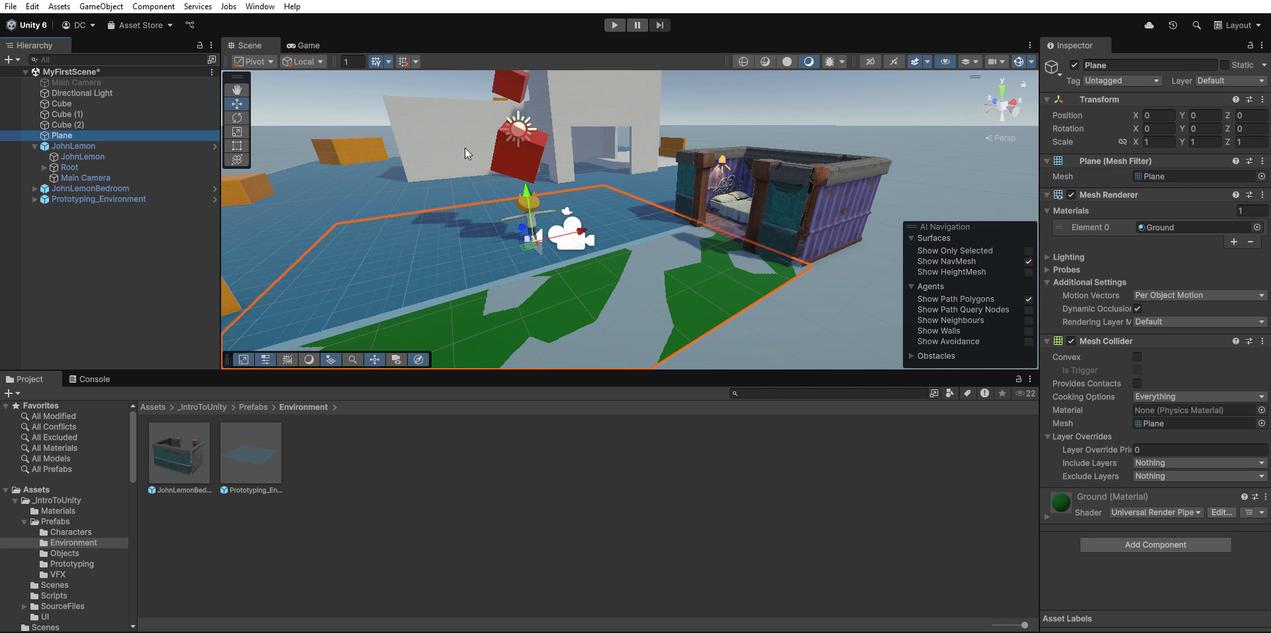
{"action": "left_click", "coordinate": [1075, 65]}
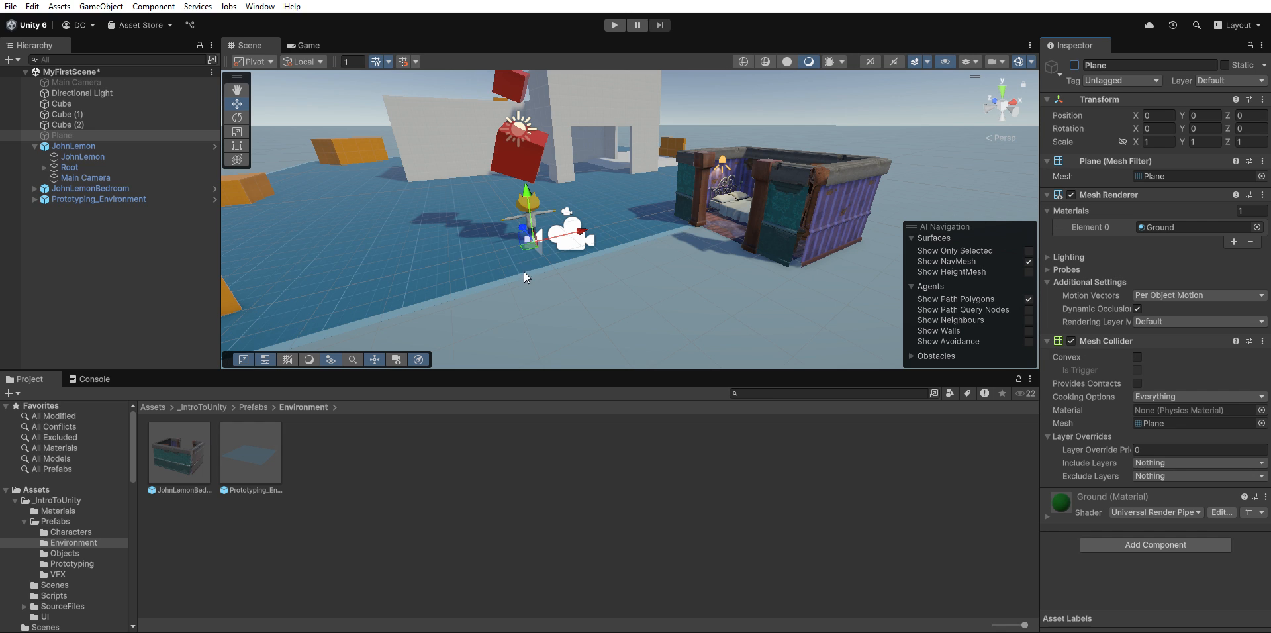
Rotate JohnLemonBedroom to about 89 degrees on the Y axis.
{"action": "left_click", "coordinate": [124, 189]}
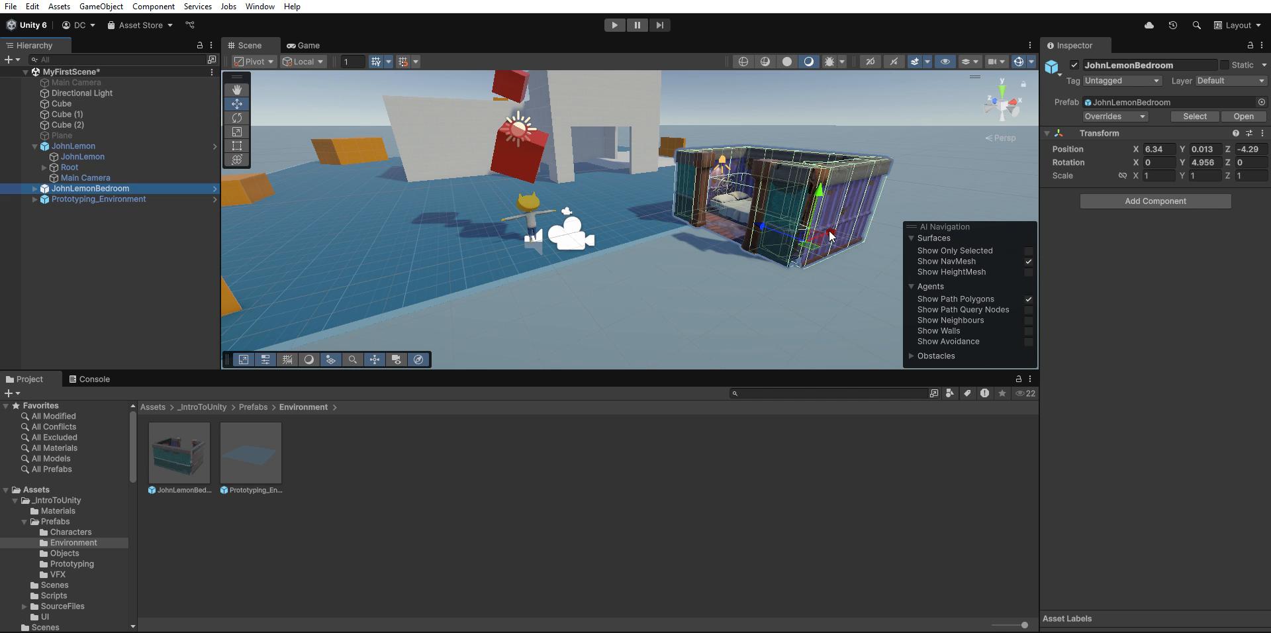
{"action": "key", "text": "e"}
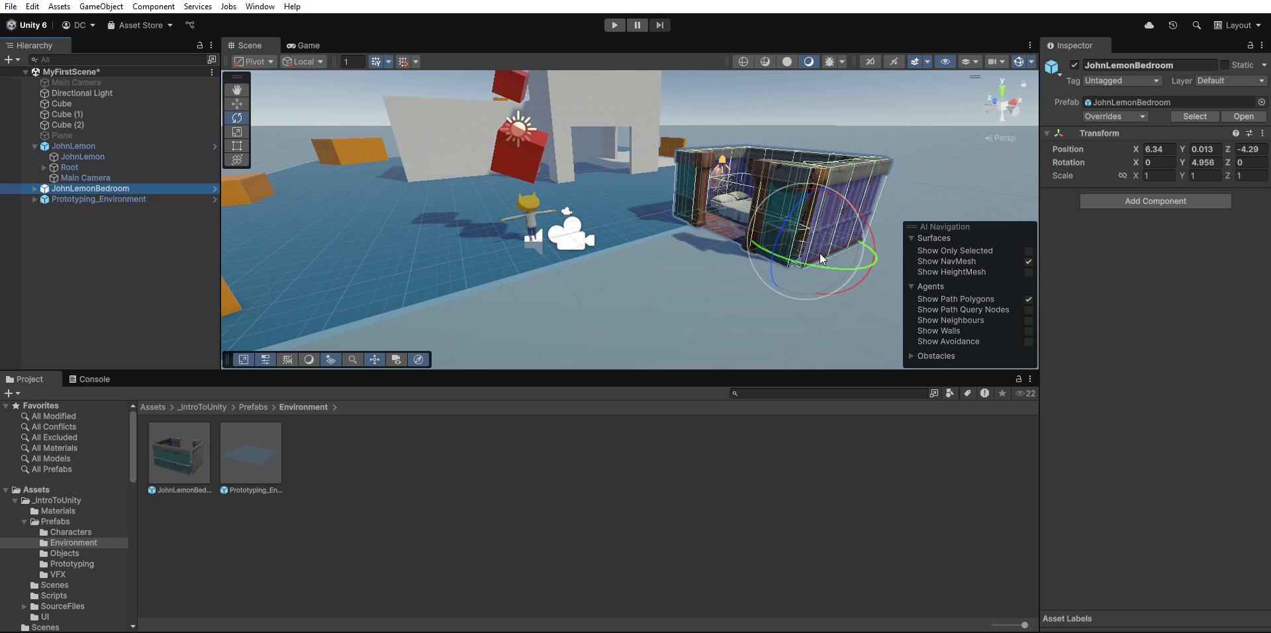
{"action": "left_click_drag", "start_coordinate": [823, 262], "coordinate": [600, 162]}
Move JohnLemonBedroom along its local X axis to about X 6.32, Z -3.09, closer to the blue floor.
{"action": "middle_click_drag", "start_coordinate": [757, 265], "coordinate": [855, 272]}
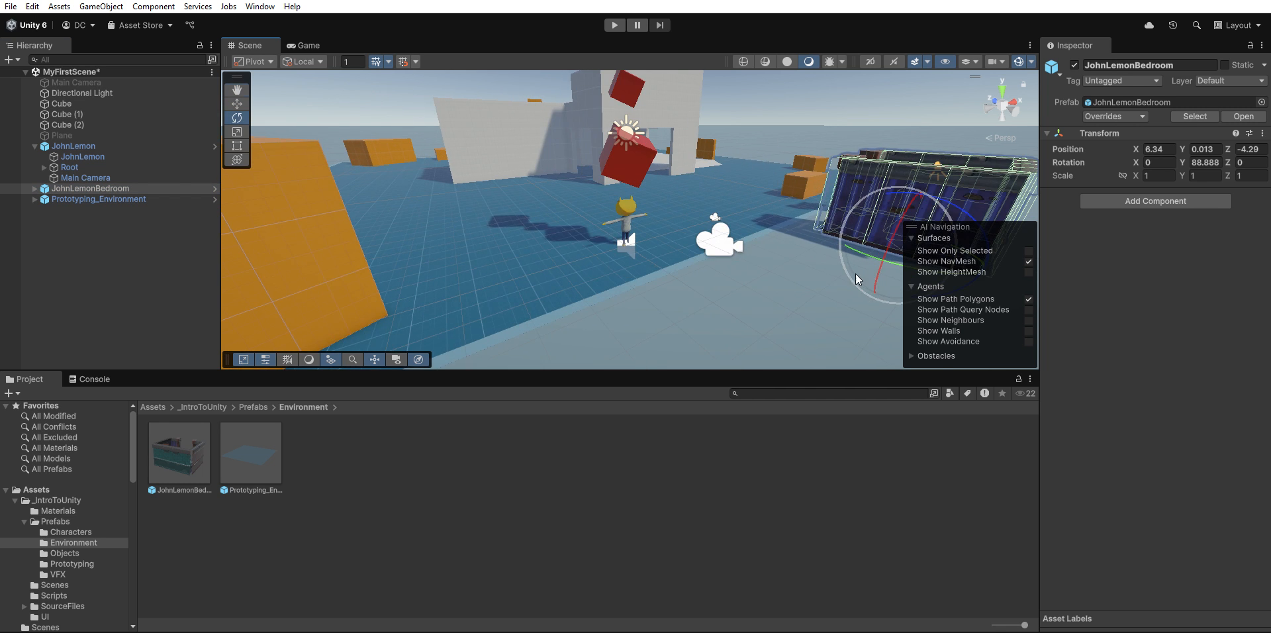
{"action": "right_click_drag", "start_coordinate": [692, 275], "coordinate": [731, 277]}
{"action": "middle_click_drag", "start_coordinate": [730, 276], "coordinate": [553, 320]}
{"action": "key", "text": "w"}
{"action": "key", "text": "e"}
{"action": "key", "text": "w"}
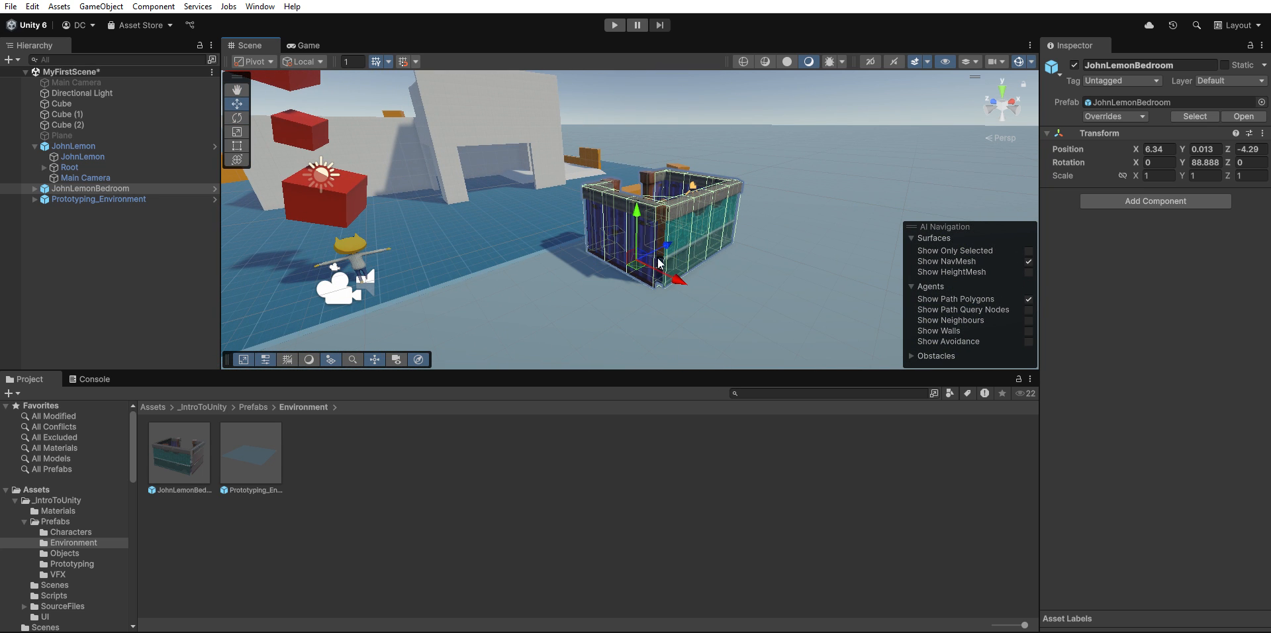
{"action": "left_click_drag", "start_coordinate": [674, 271], "coordinate": [646, 264]}
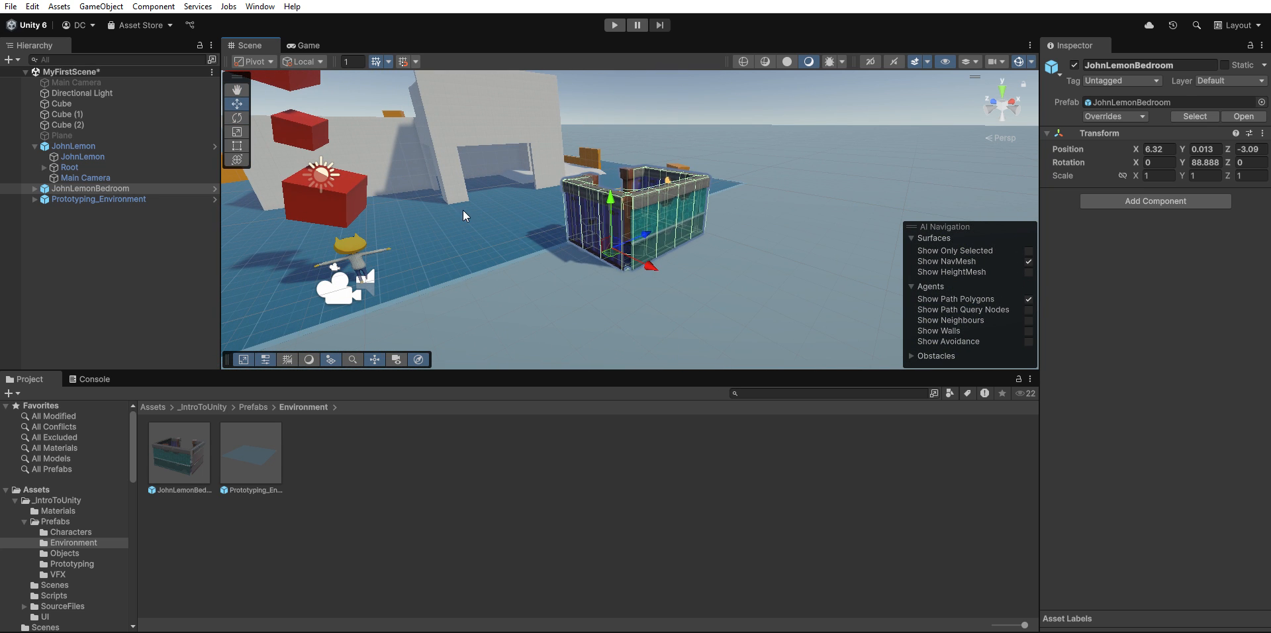
{"action": "left_click", "coordinate": [463, 209]}
Play the scene and walk JohnLemon past the red cubes to the bedroom to test moving around it.
{"action": "left_click", "coordinate": [615, 25]}
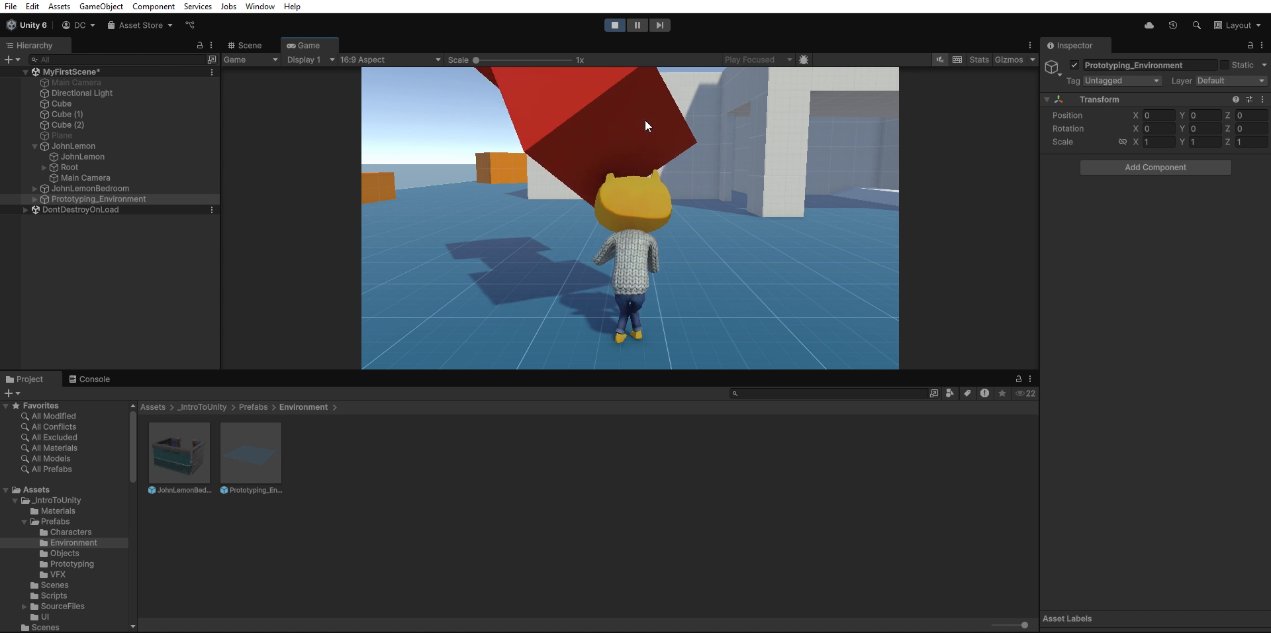
{"action": "key", "text": "w"}
{"action": "key", "text": "d"}
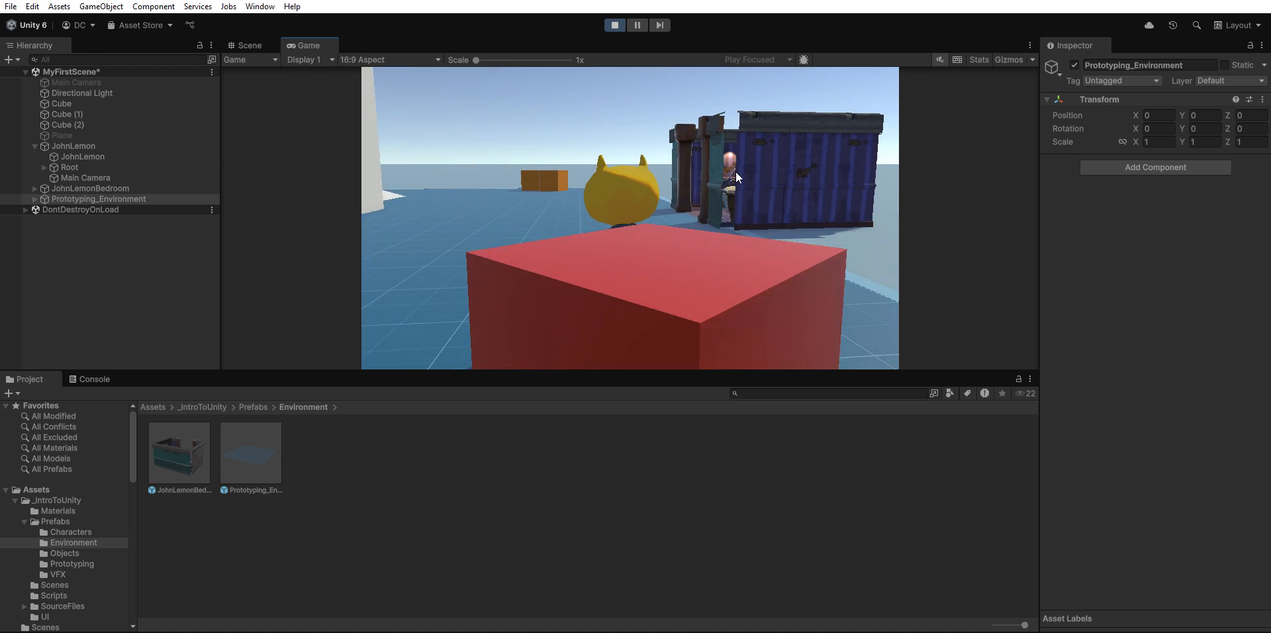
{"action": "key", "text": "a"}
{"action": "key", "text": "w"}
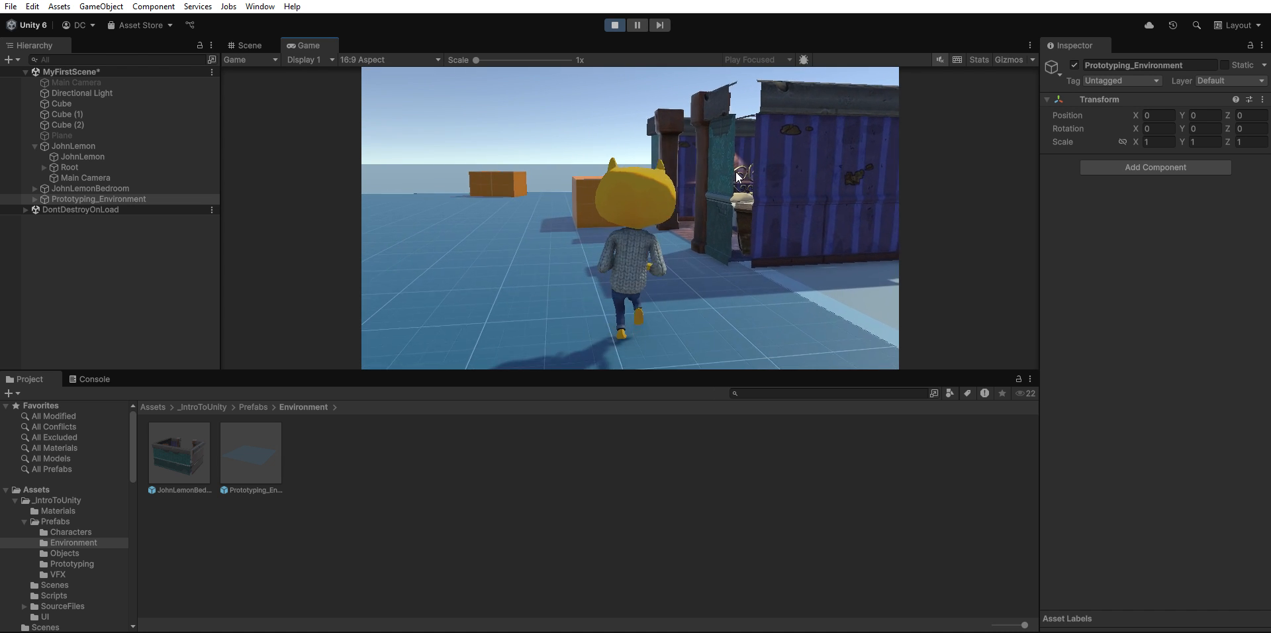
{"action": "key", "text": "w"}
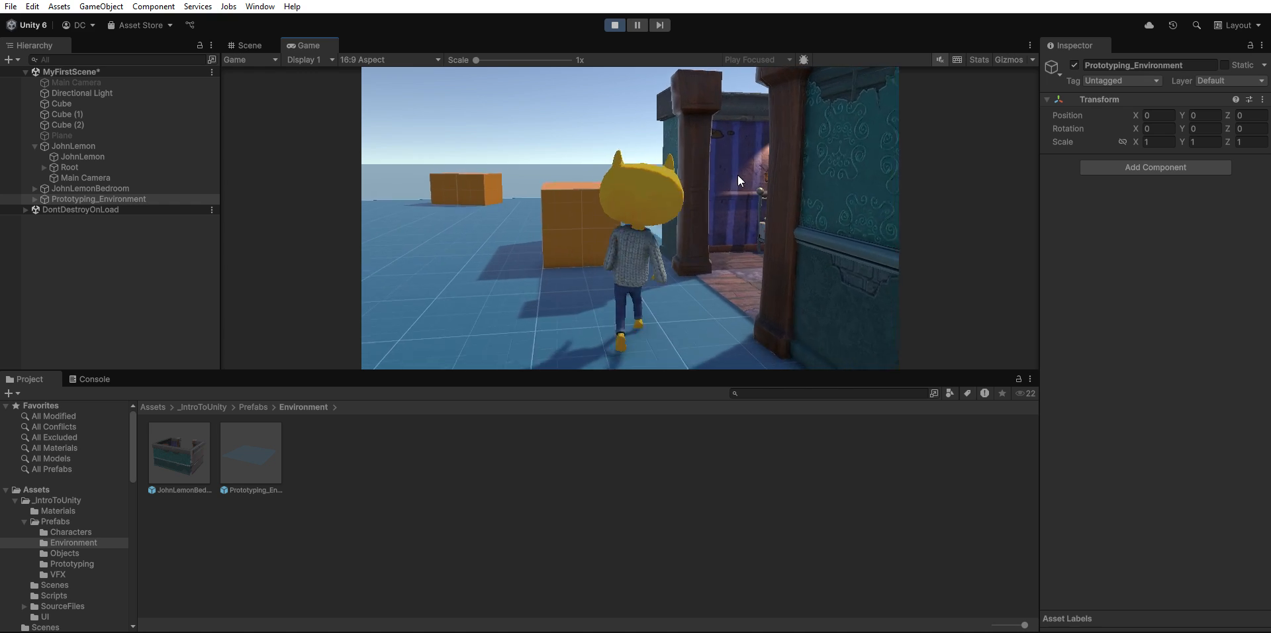
{"action": "key", "text": "d"}
{"action": "key", "text": "w"}
{"action": "key", "text": "d"}
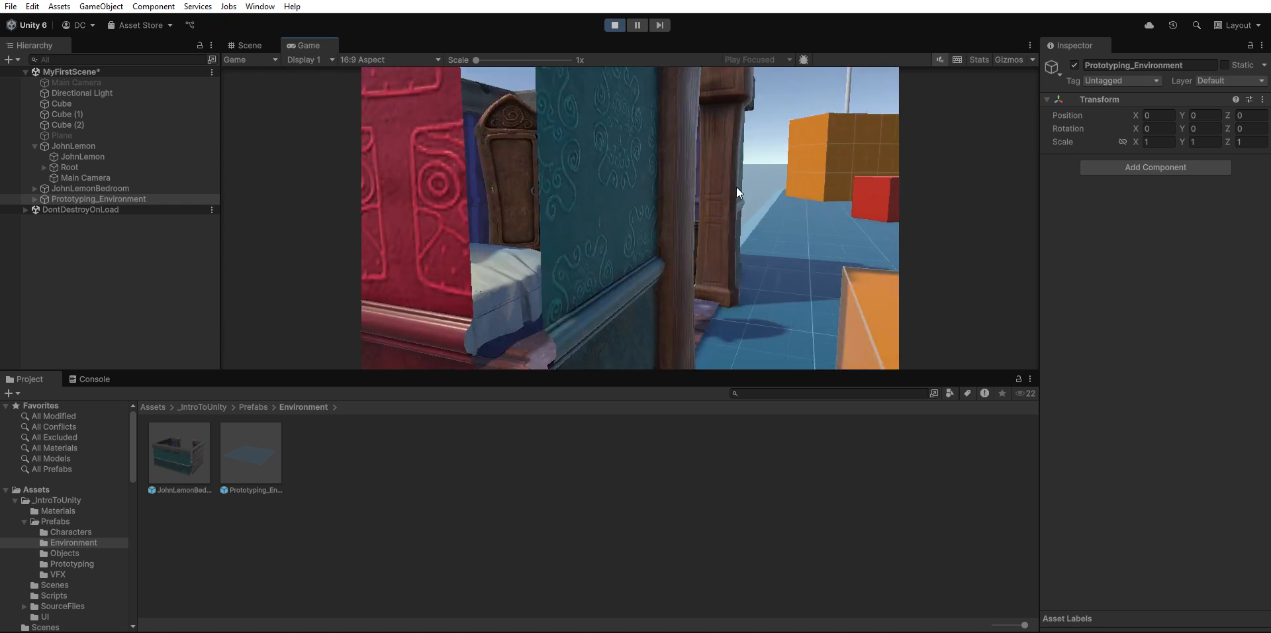
{"action": "key", "text": "w"}
{"action": "key", "text": "d"}
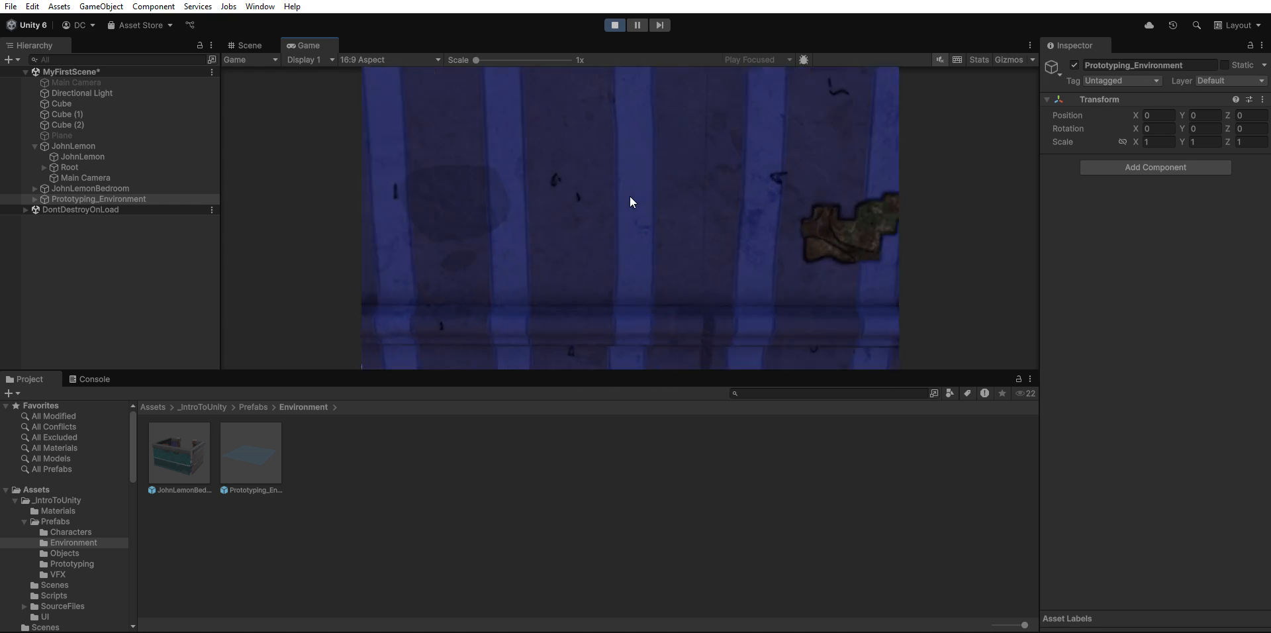
Run JohnLemon from the bedroom across the blue floor into the white building with the ramp.
{"action": "key", "text": "w"}
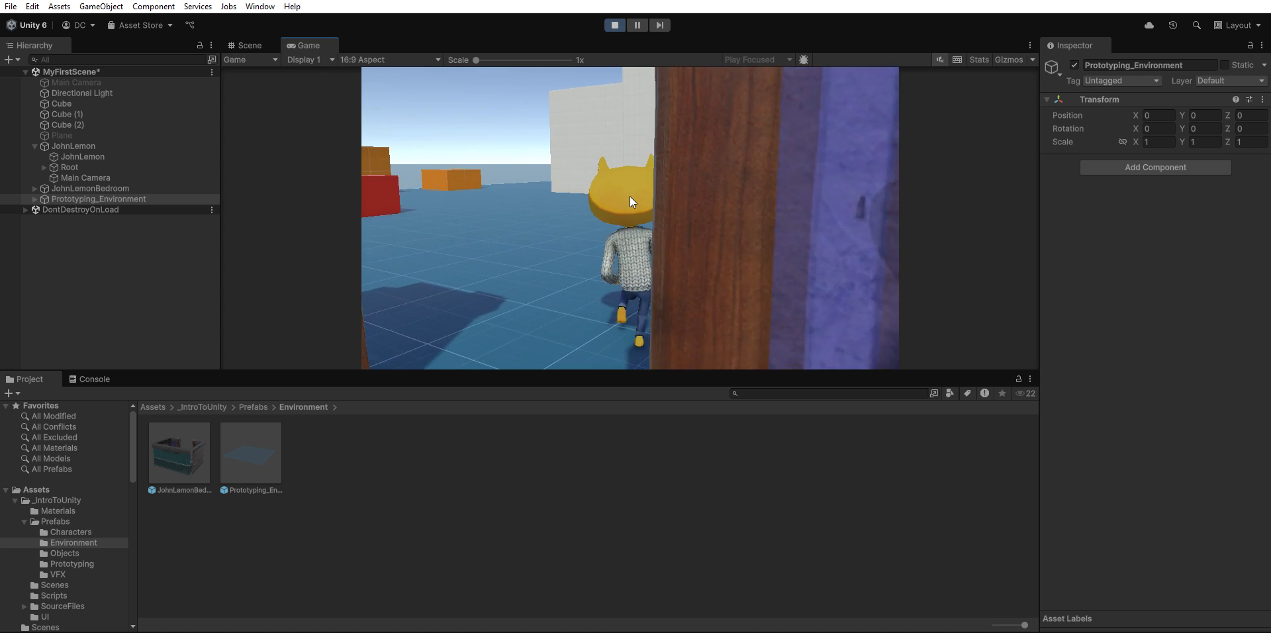
{"action": "key", "text": "w"}
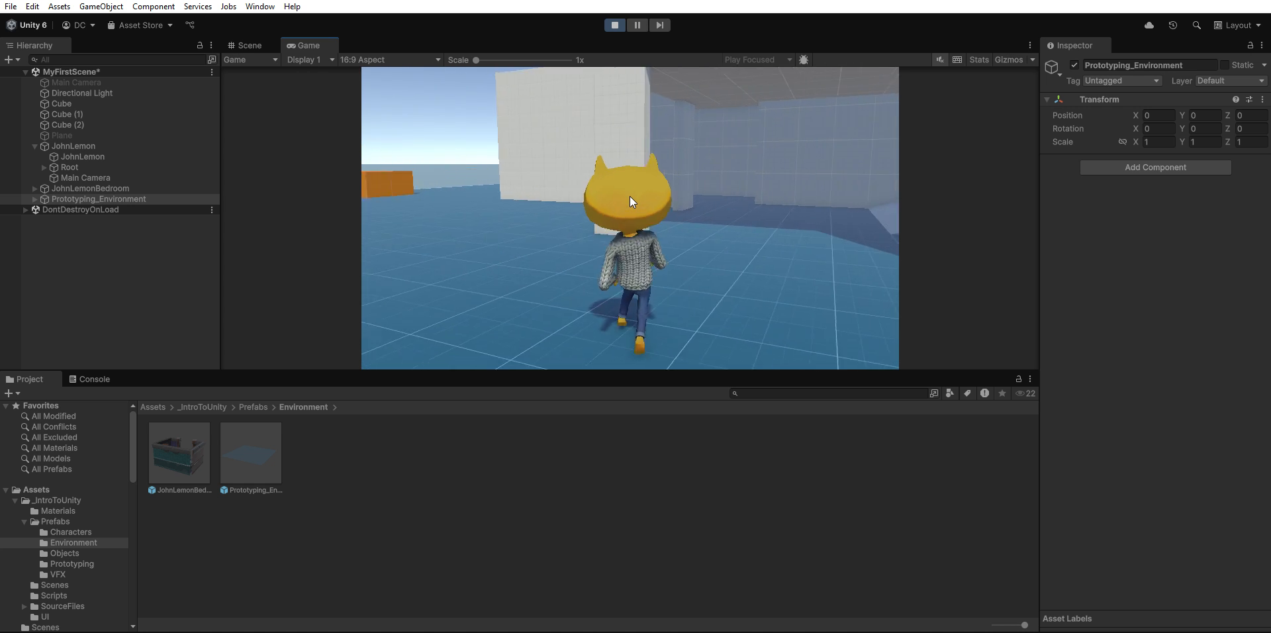
{"action": "key", "text": "a"}
{"action": "key", "text": "w"}
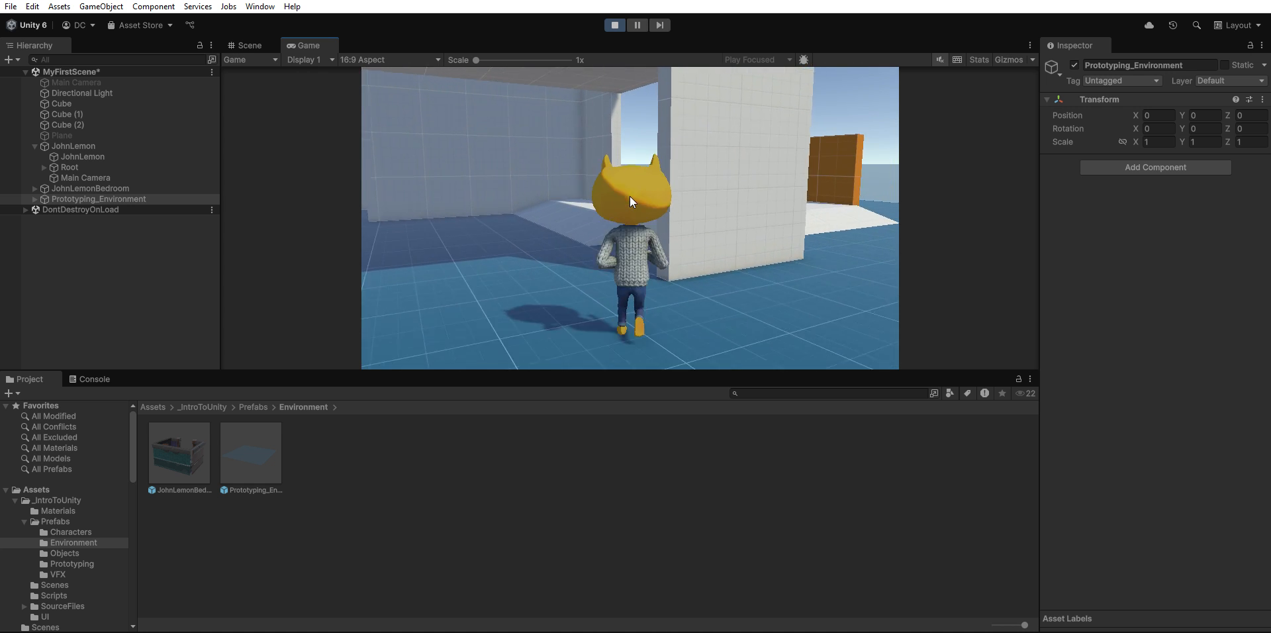
{"action": "key", "text": "w"}
{"action": "key", "text": "d"}
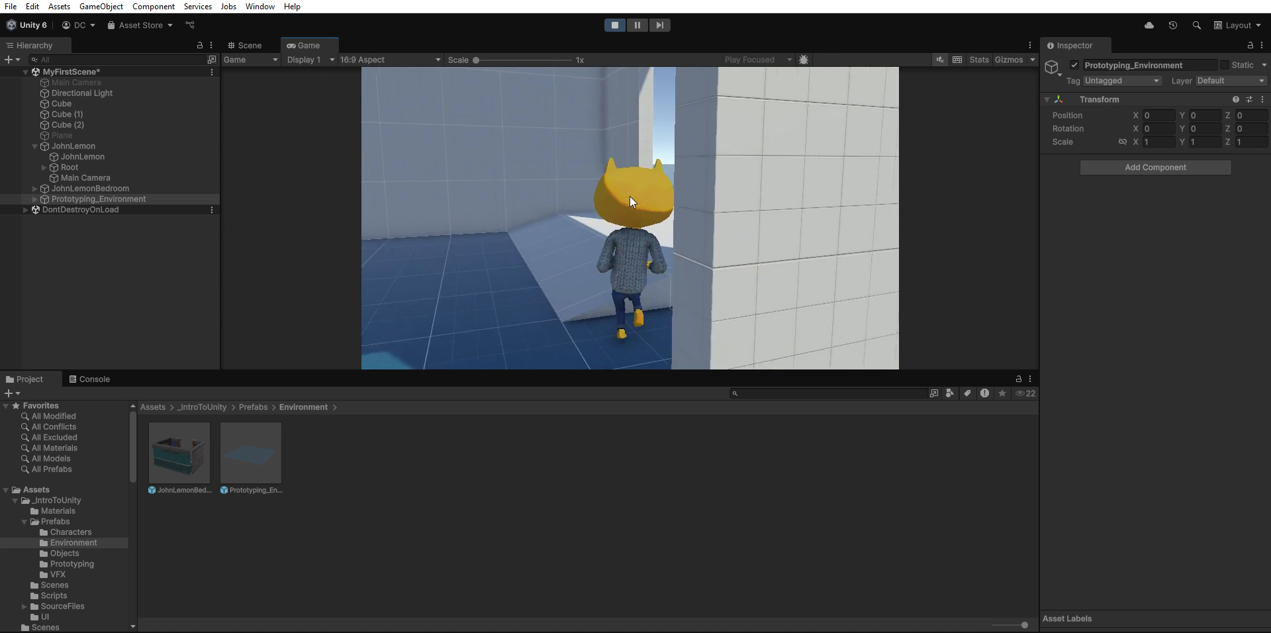